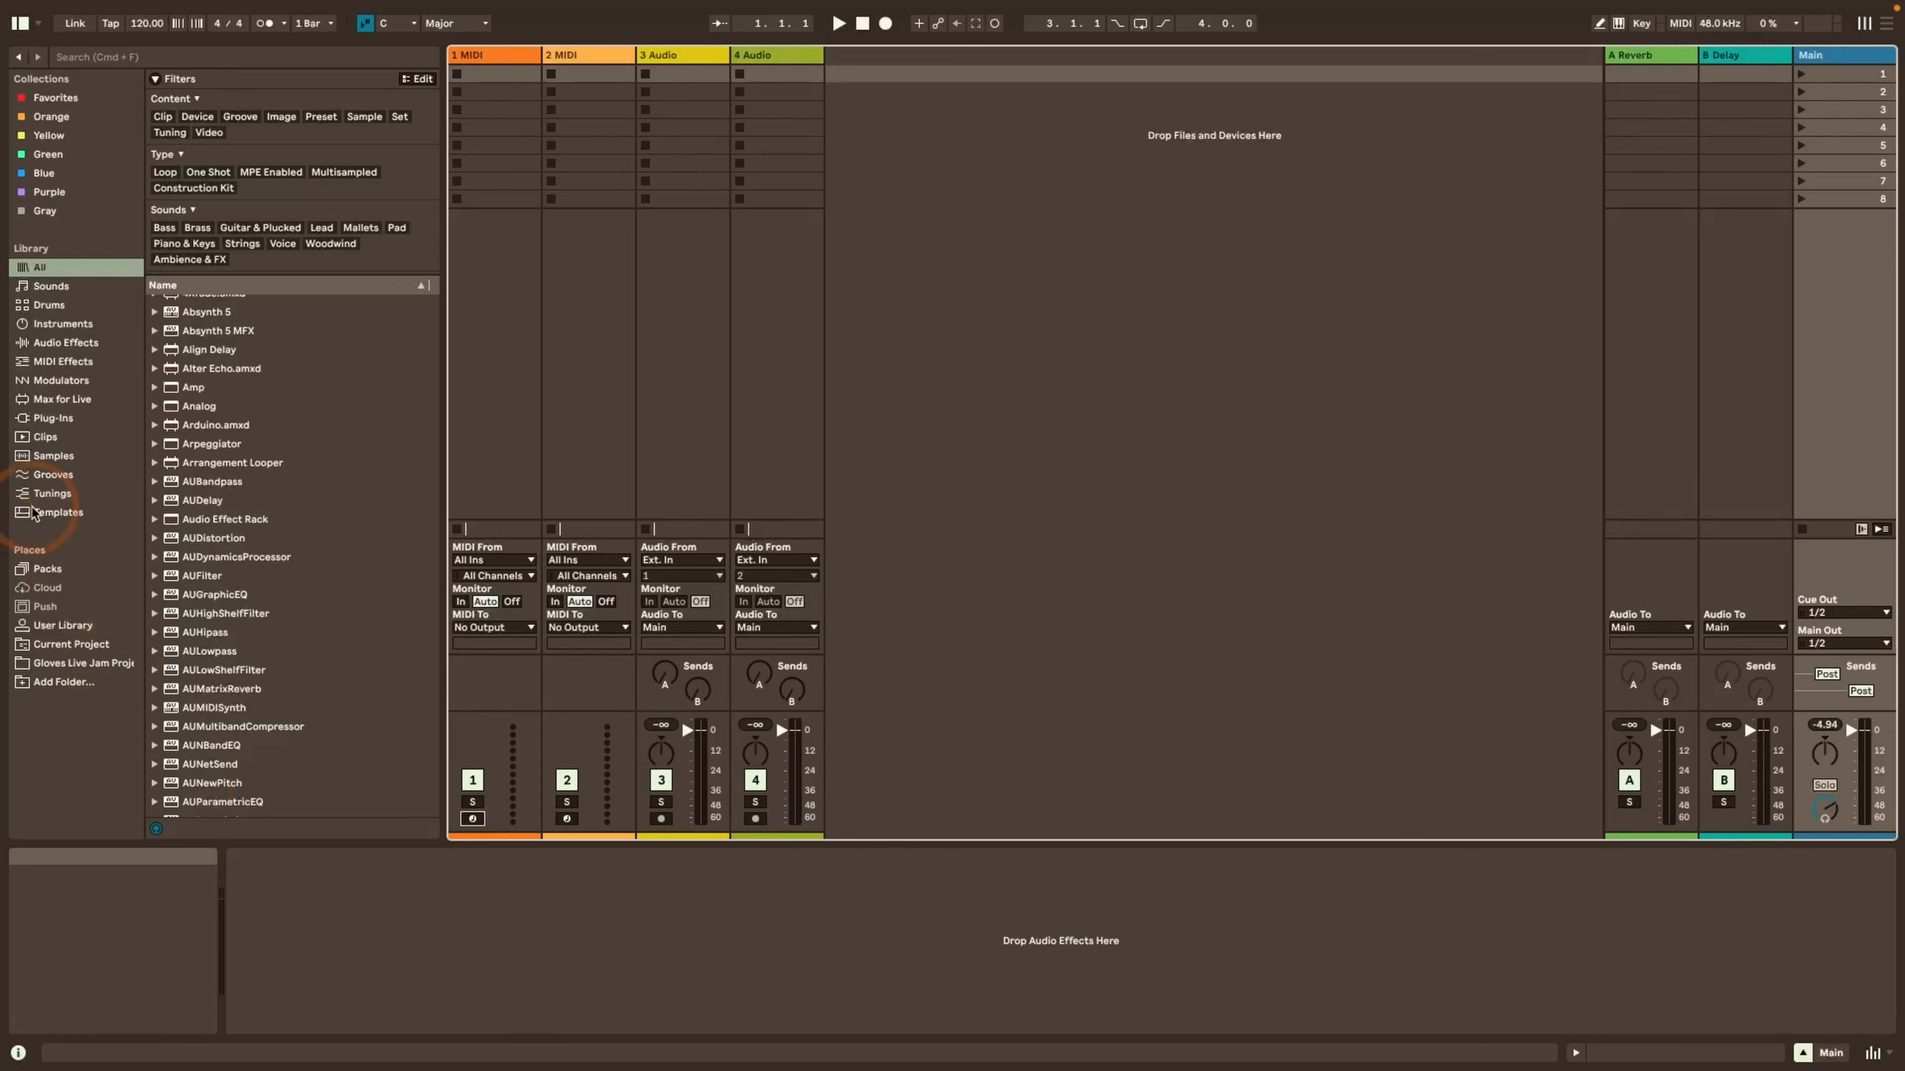
Filter the whole library to presets that are MPE Enabled and tagged Bass and Synth Bass
left_click(55, 270)
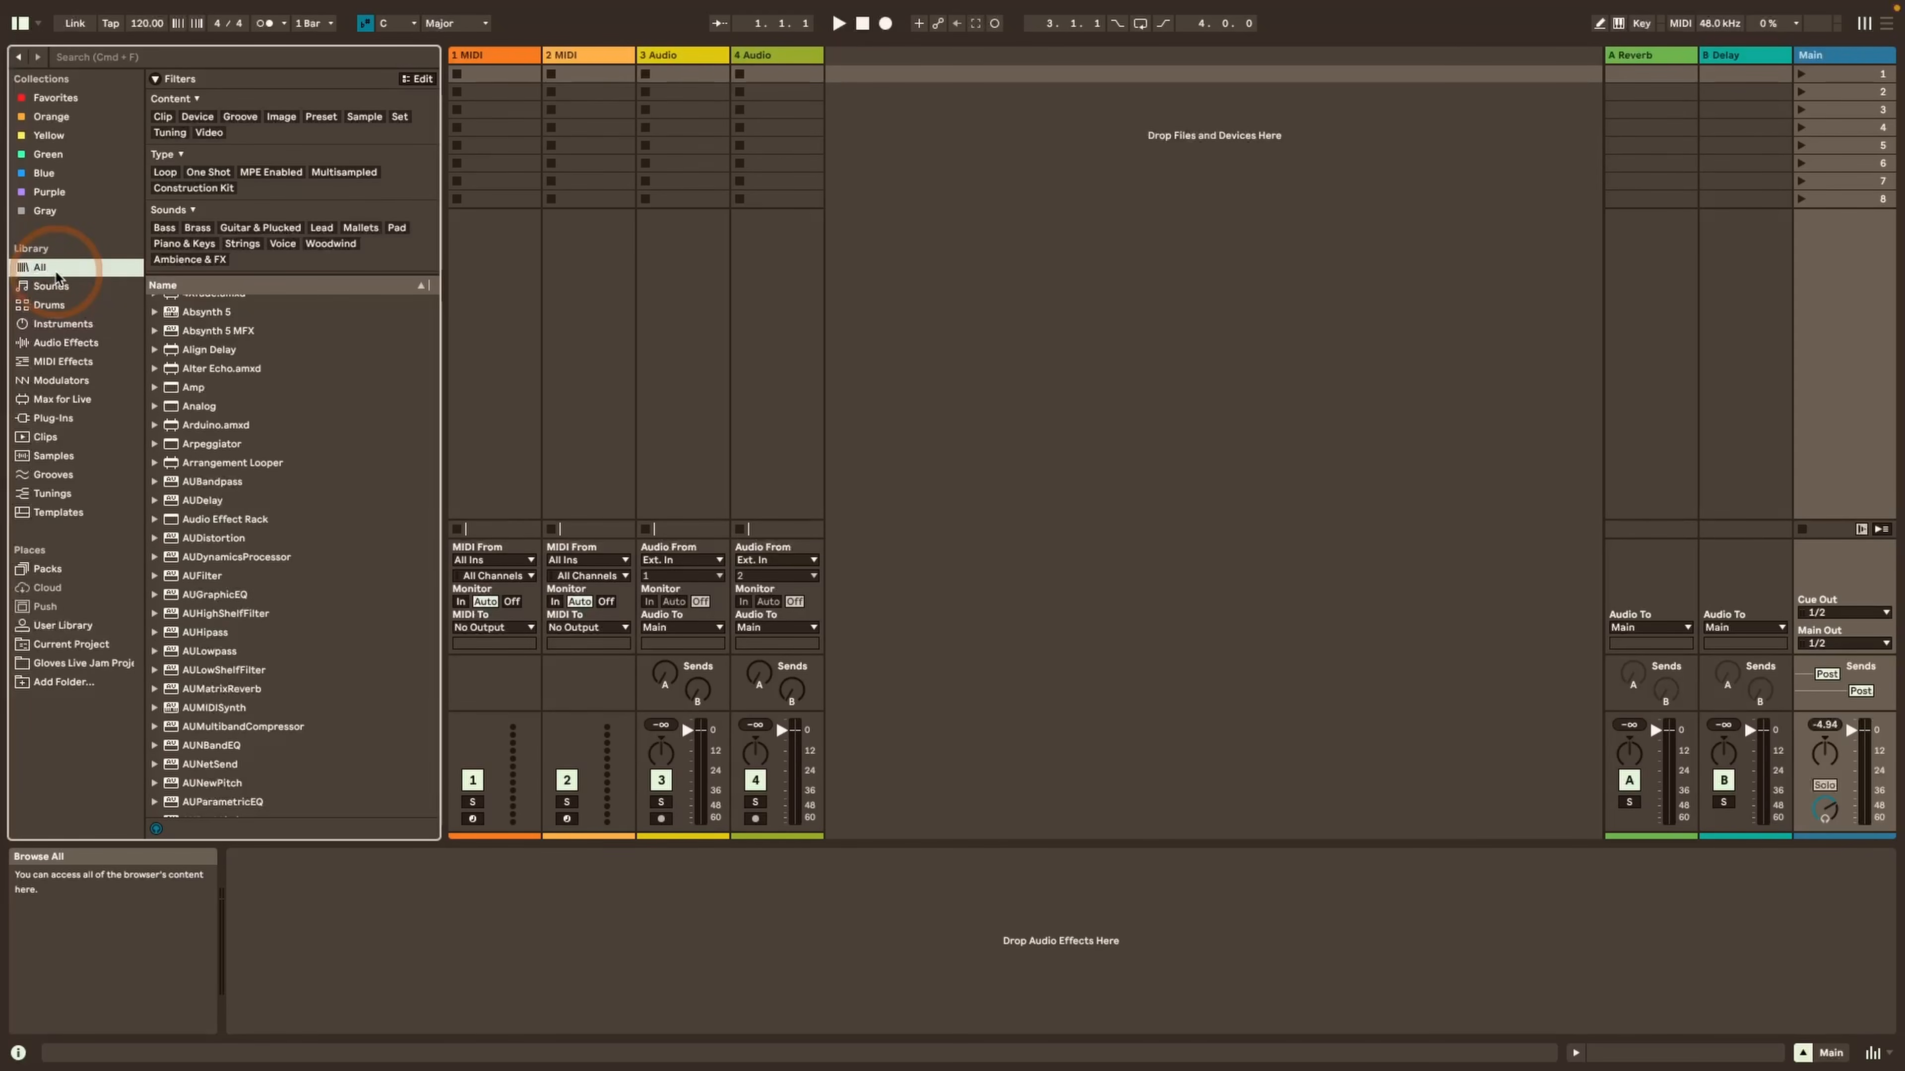
left_click(44, 288)
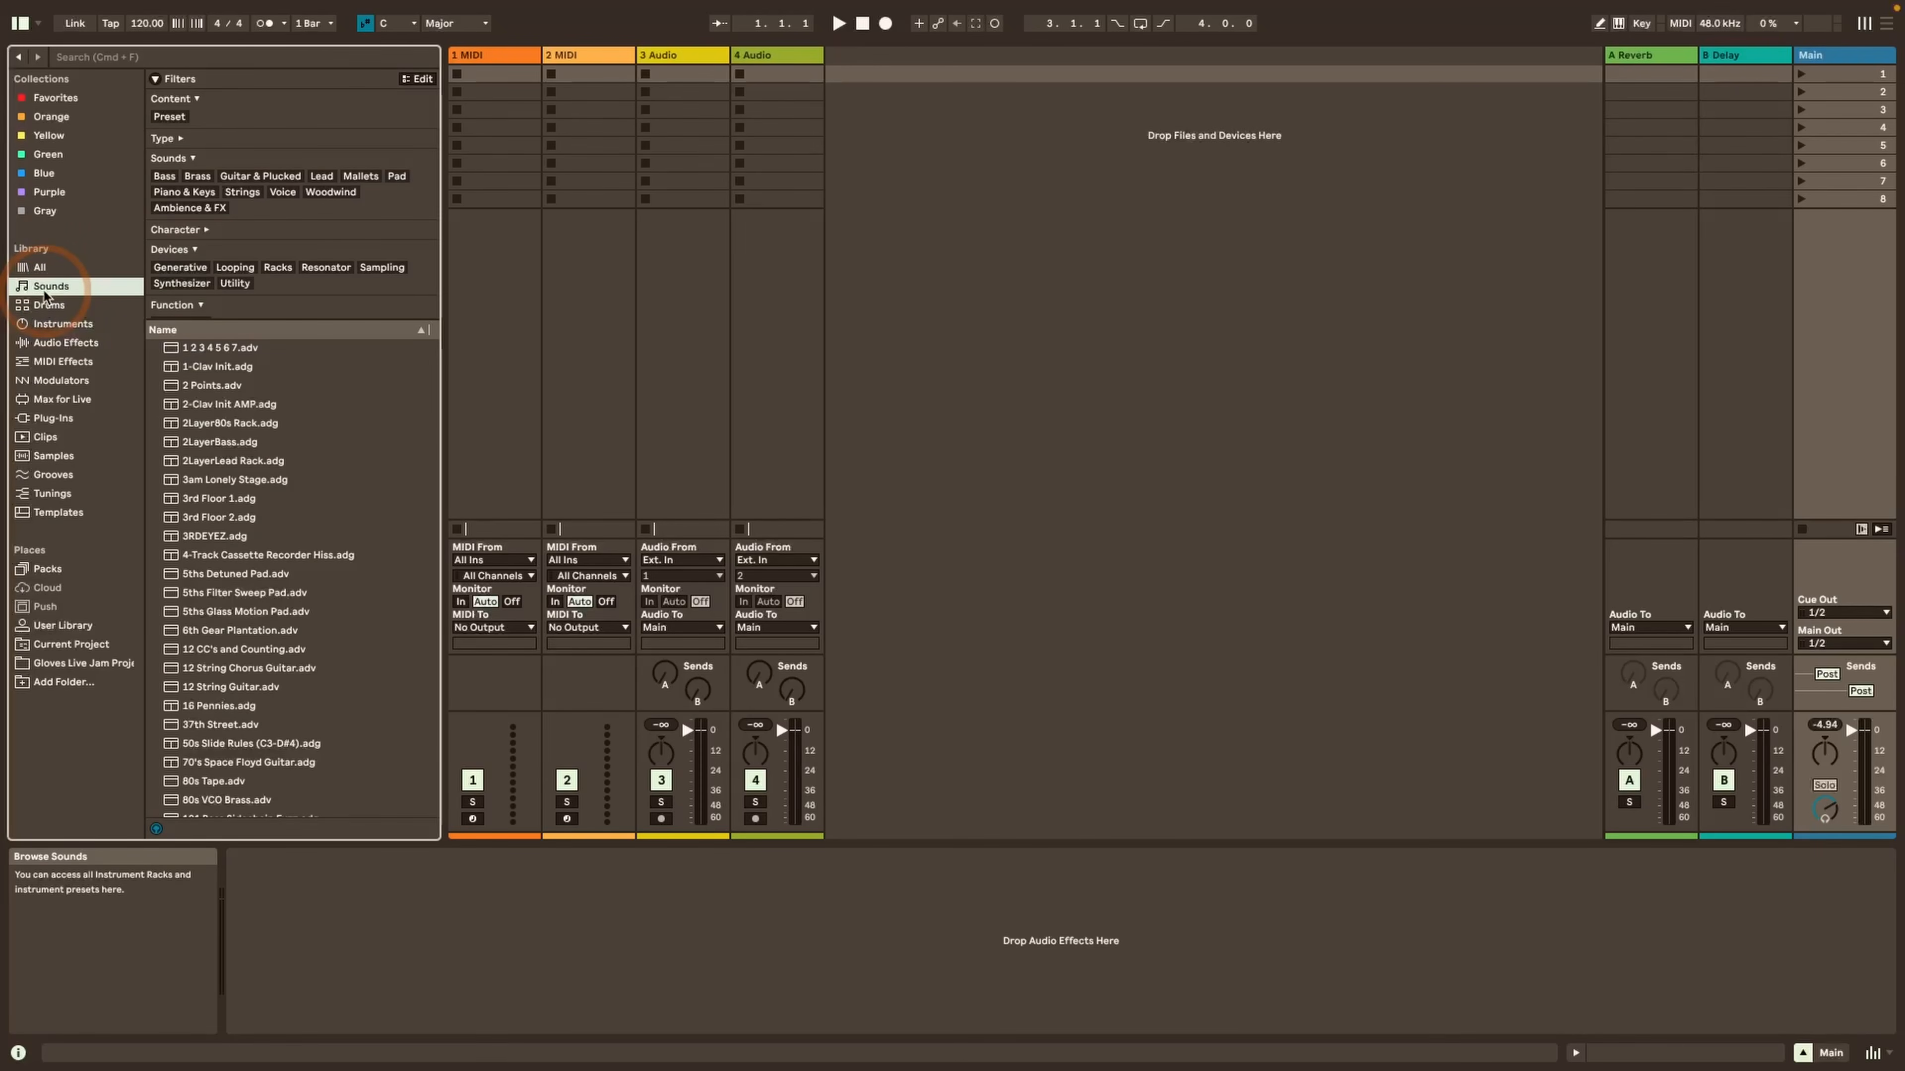
left_click(44, 271)
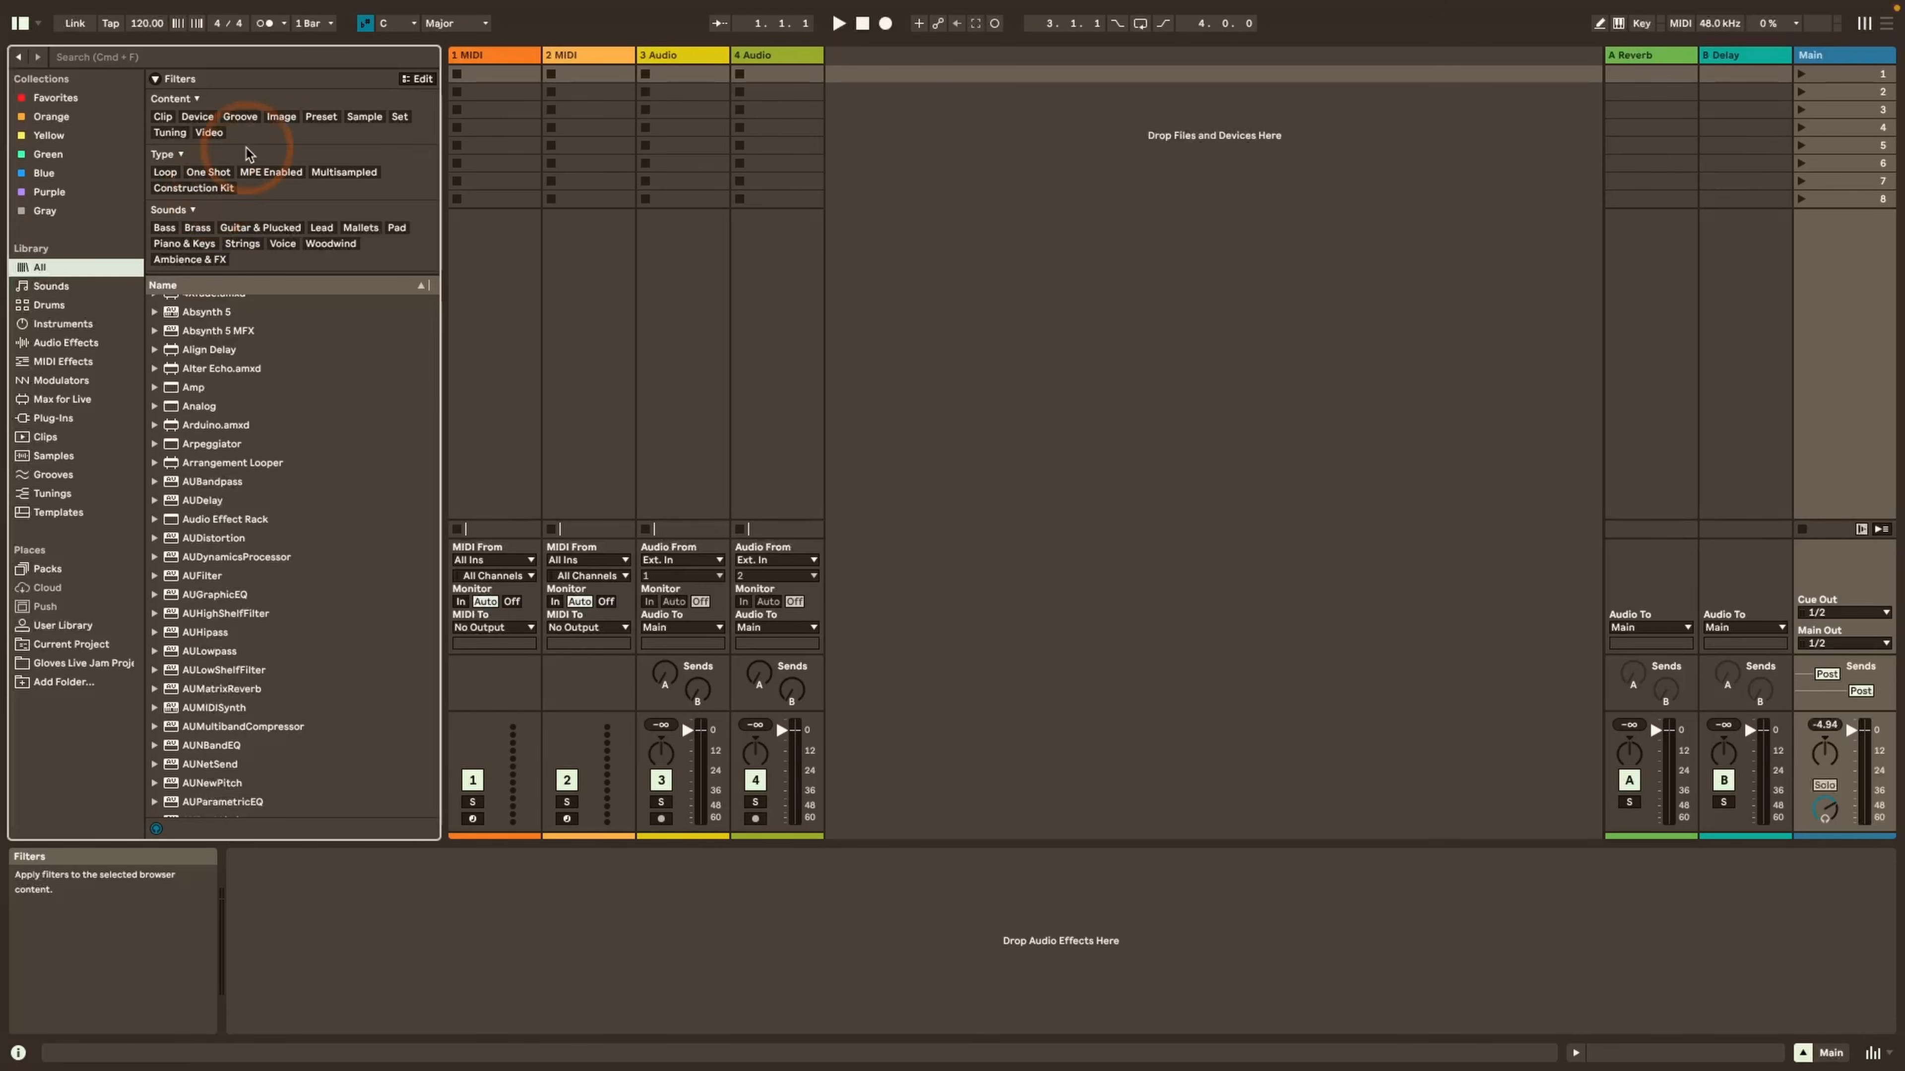
left_click(322, 117)
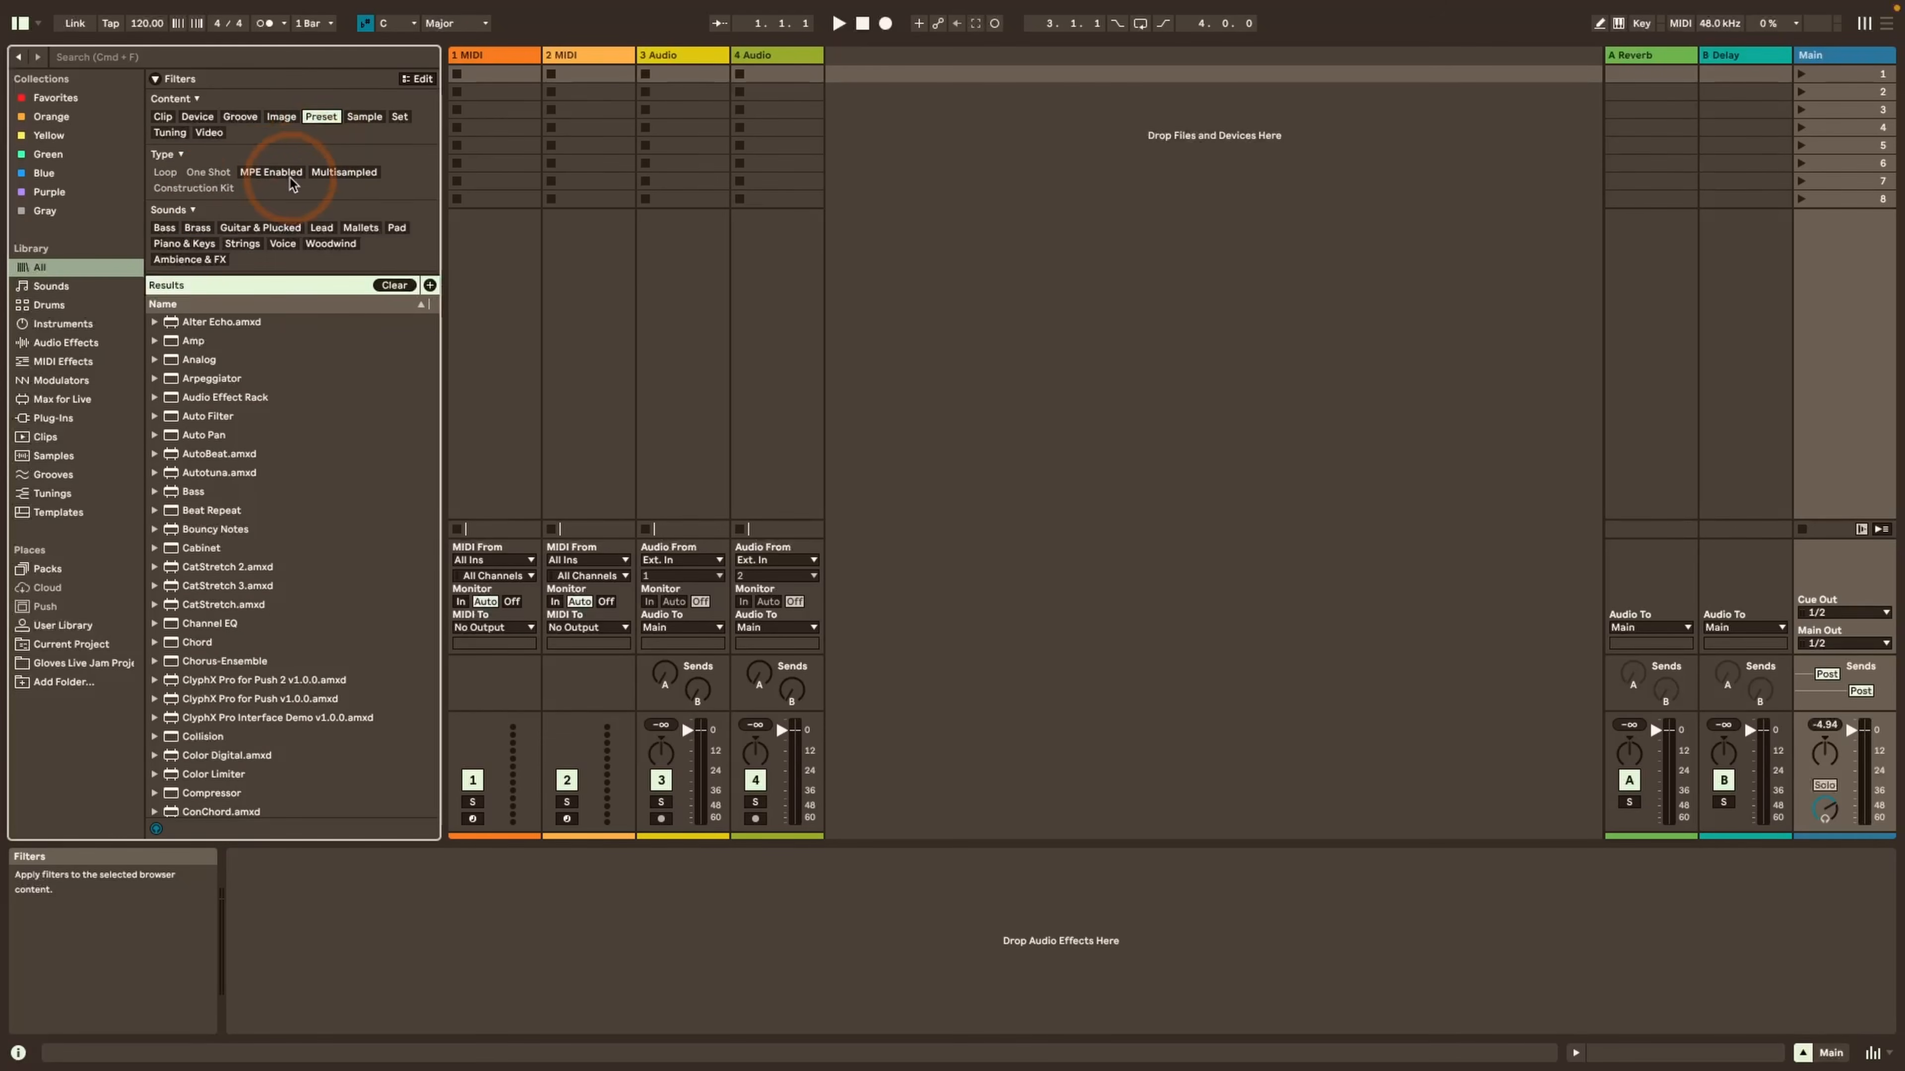
left_click(259, 173)
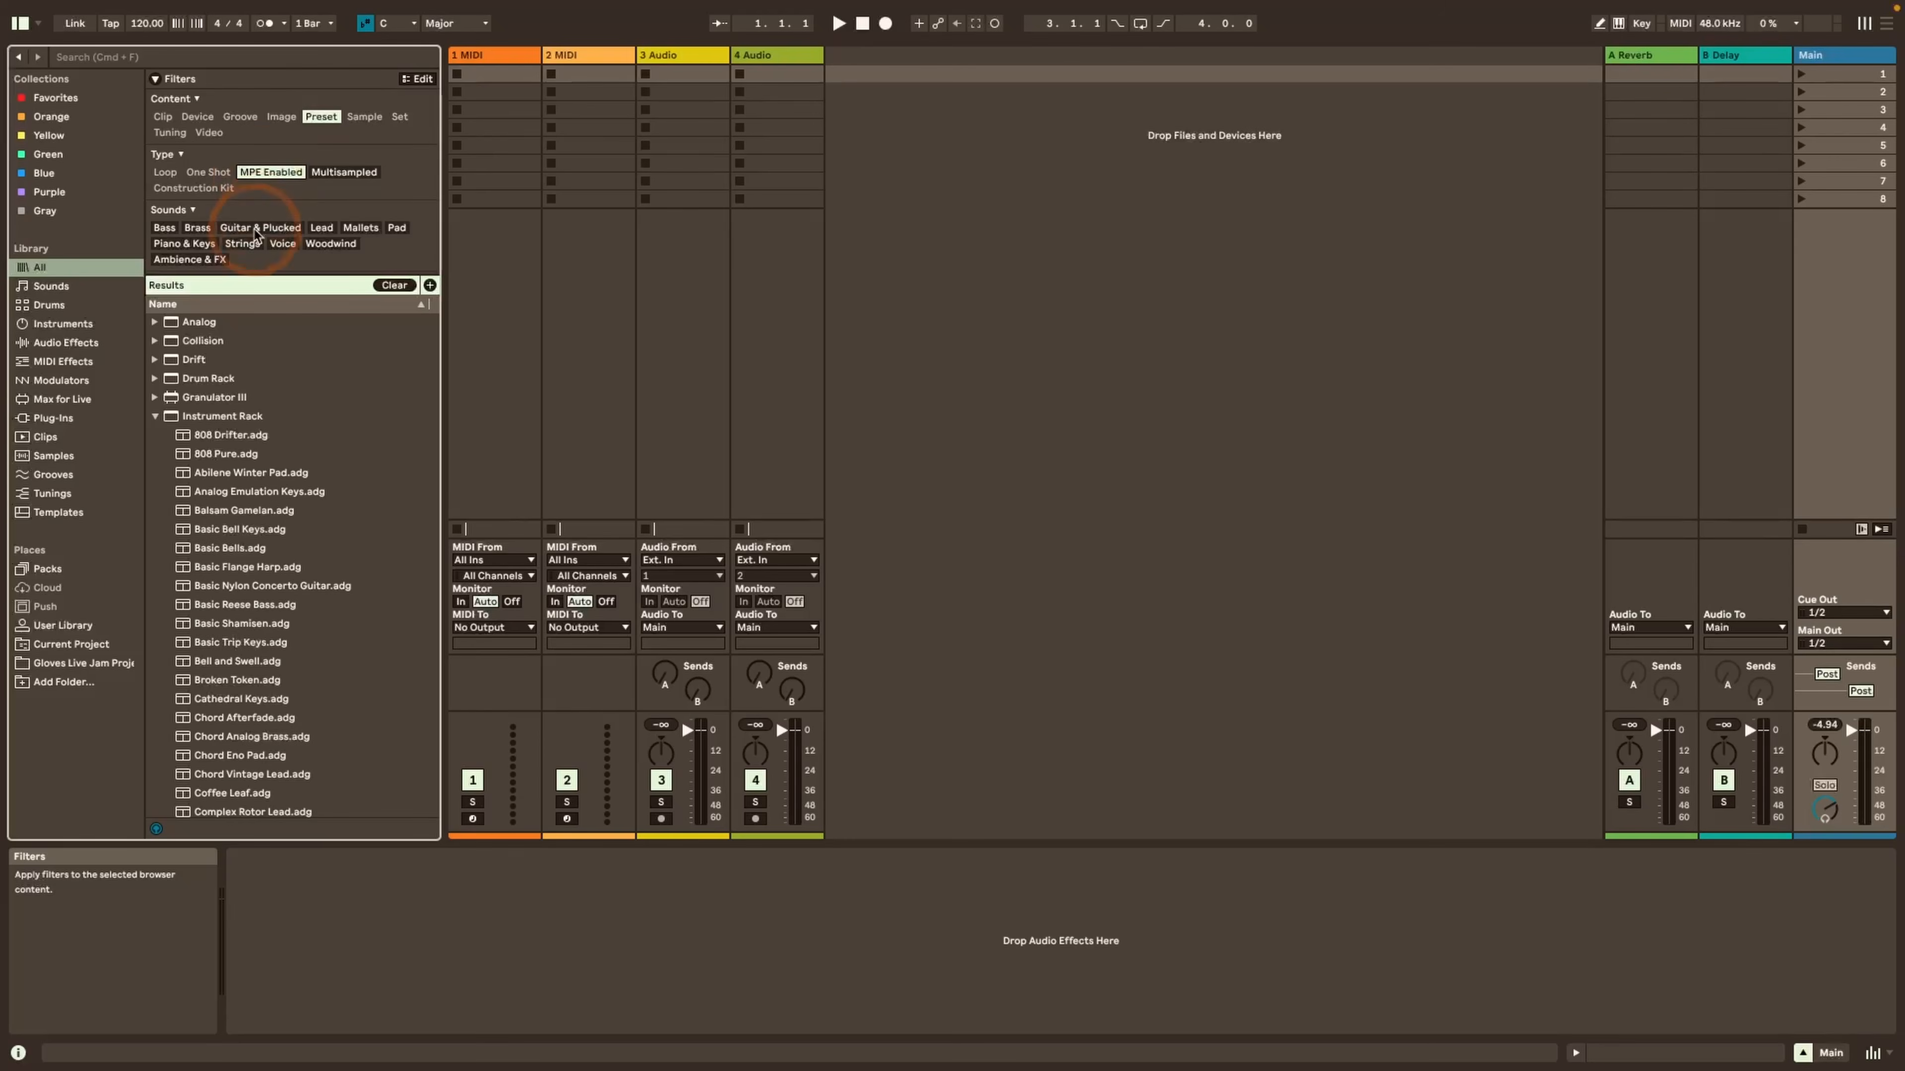
left_click(164, 229)
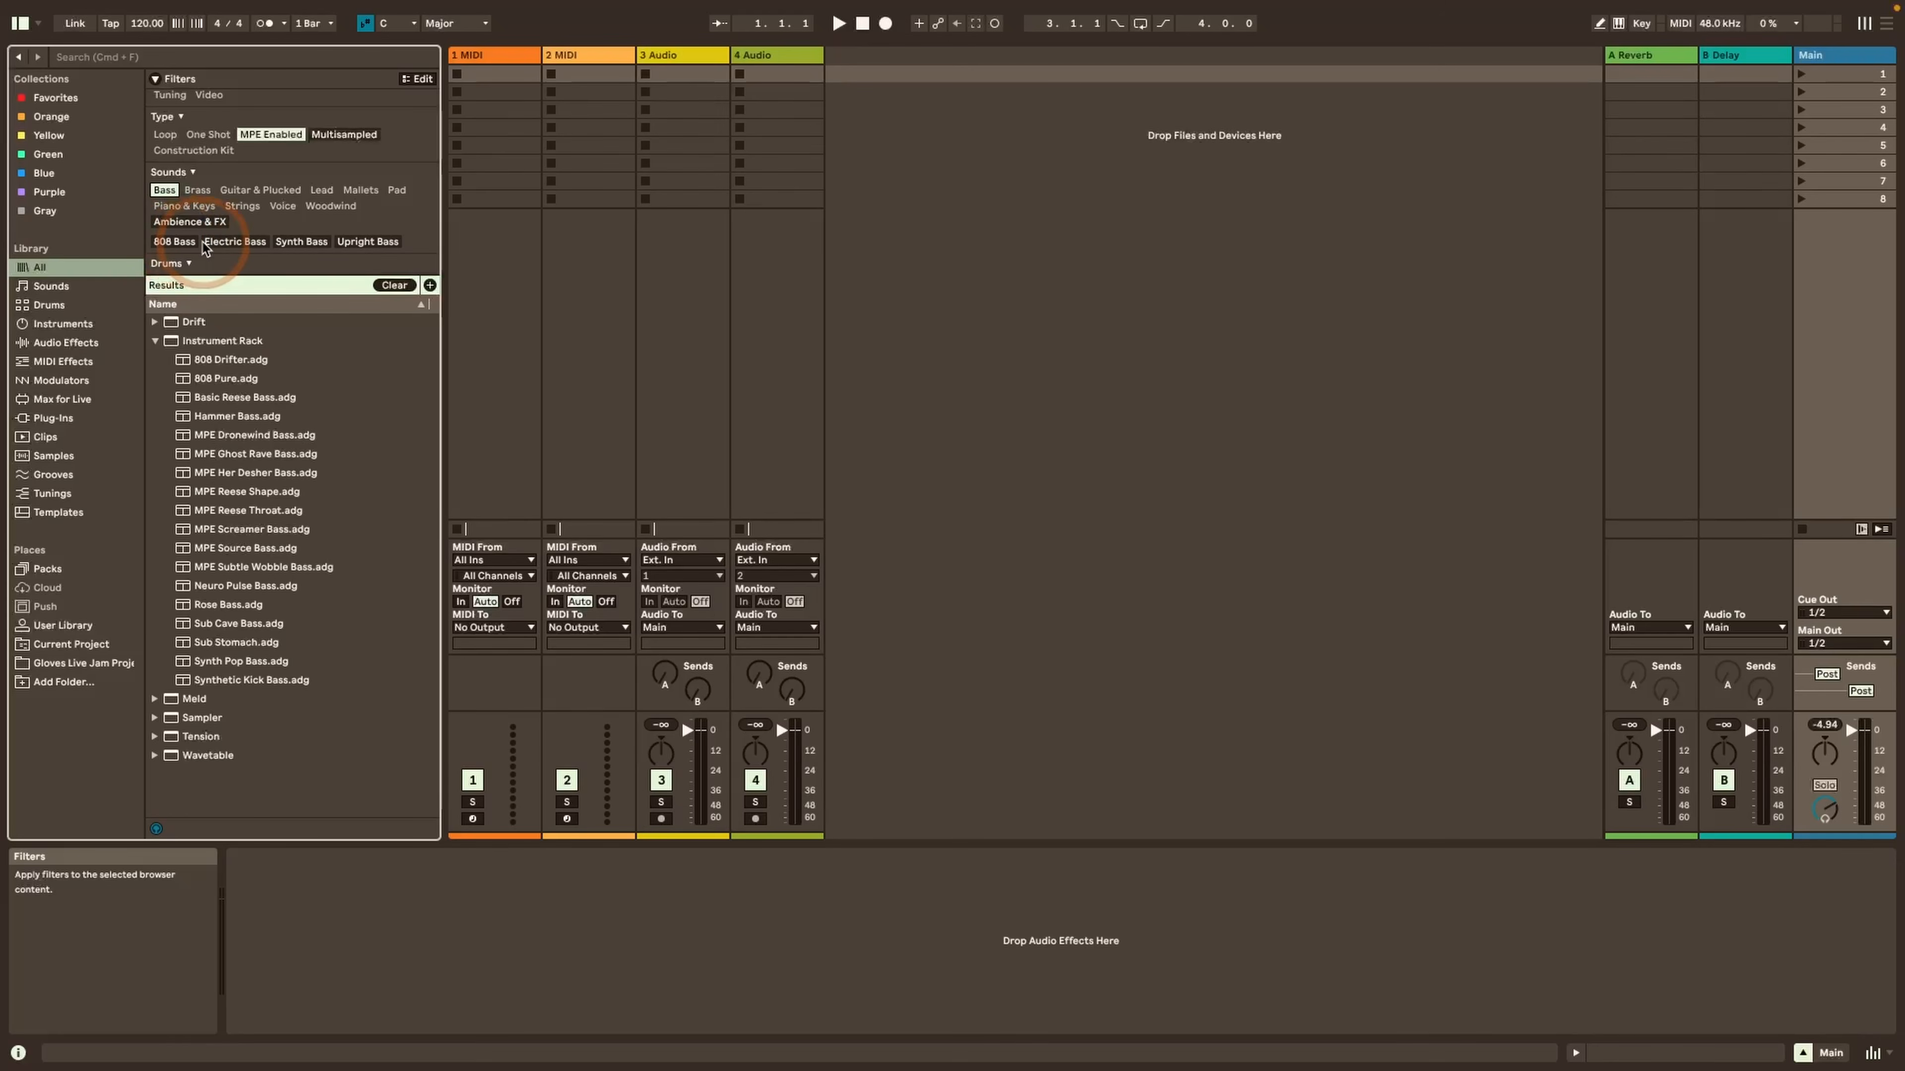
left_click(308, 240)
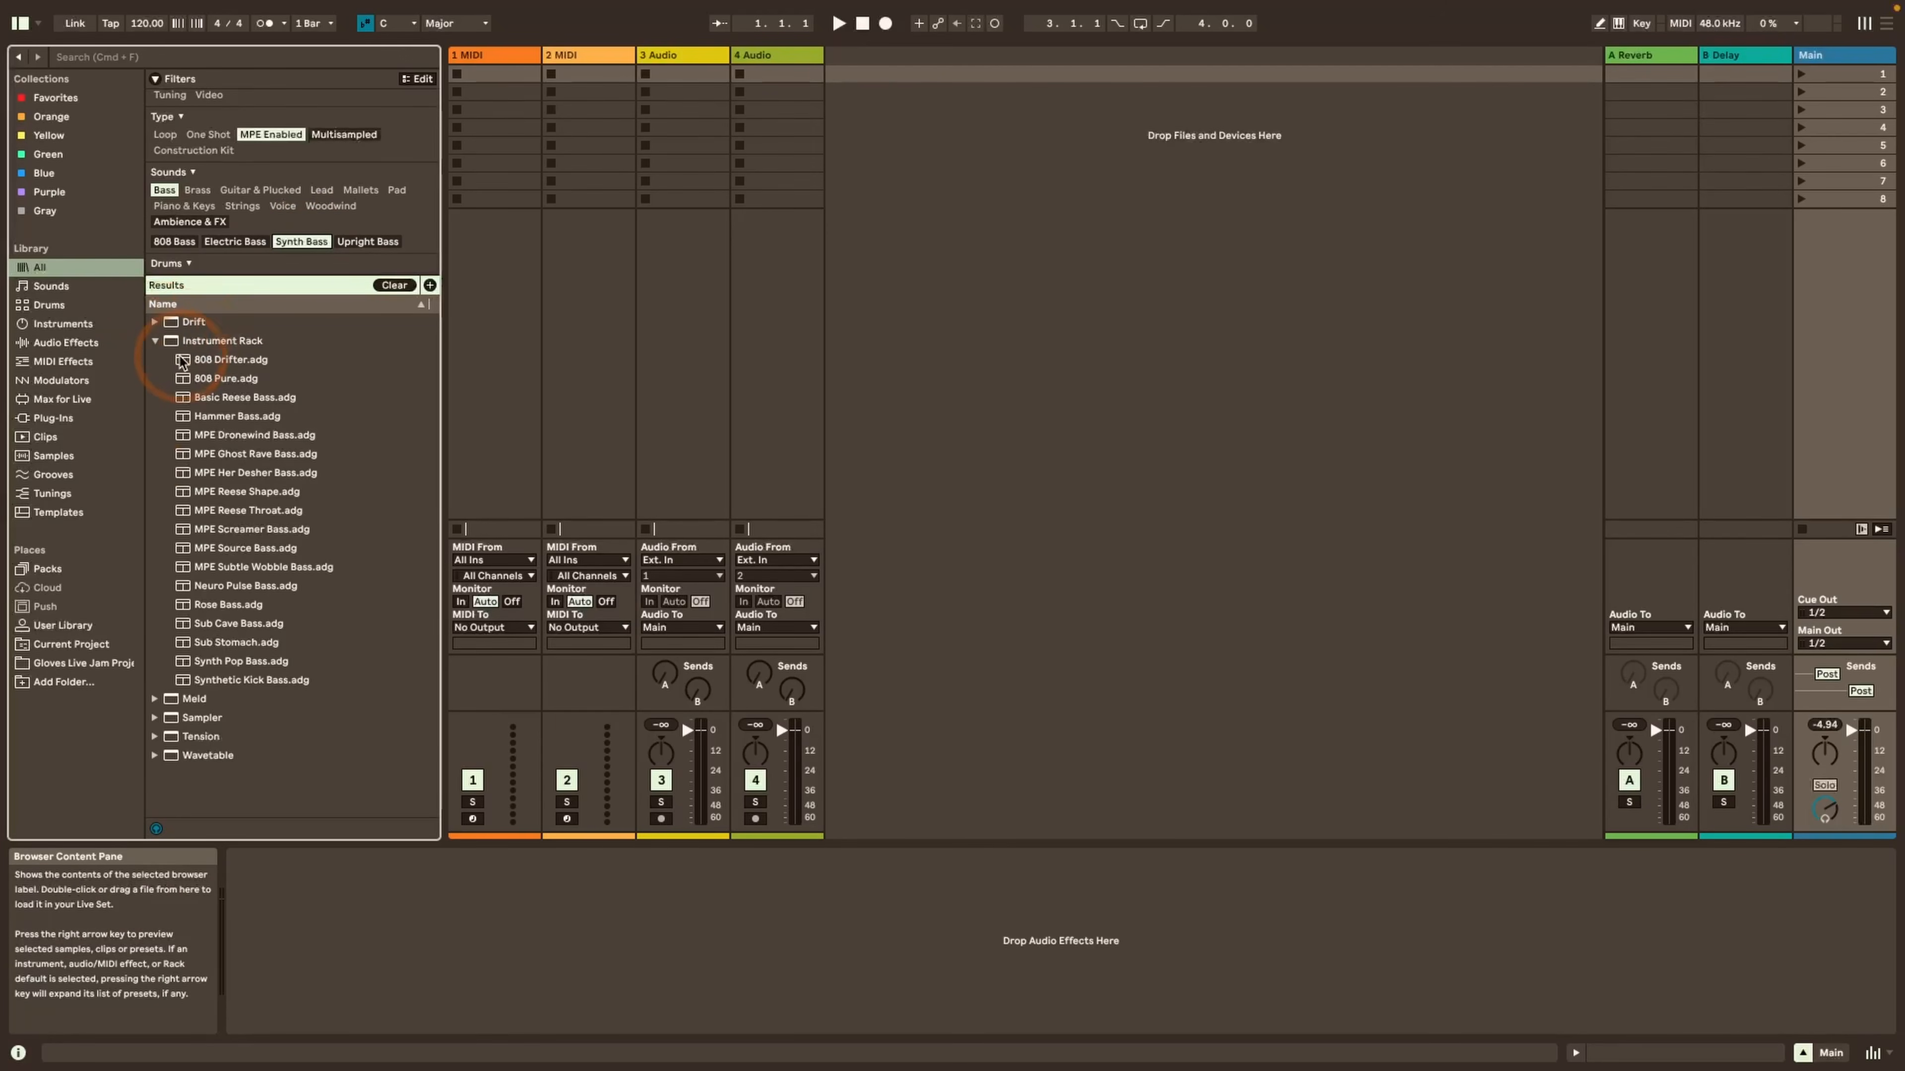
Expand the Drift results and preview the 808 Drifter, 808 Pure and Hammer Bass presets
left_click(154, 321)
left_click(225, 340)
left_click(226, 360)
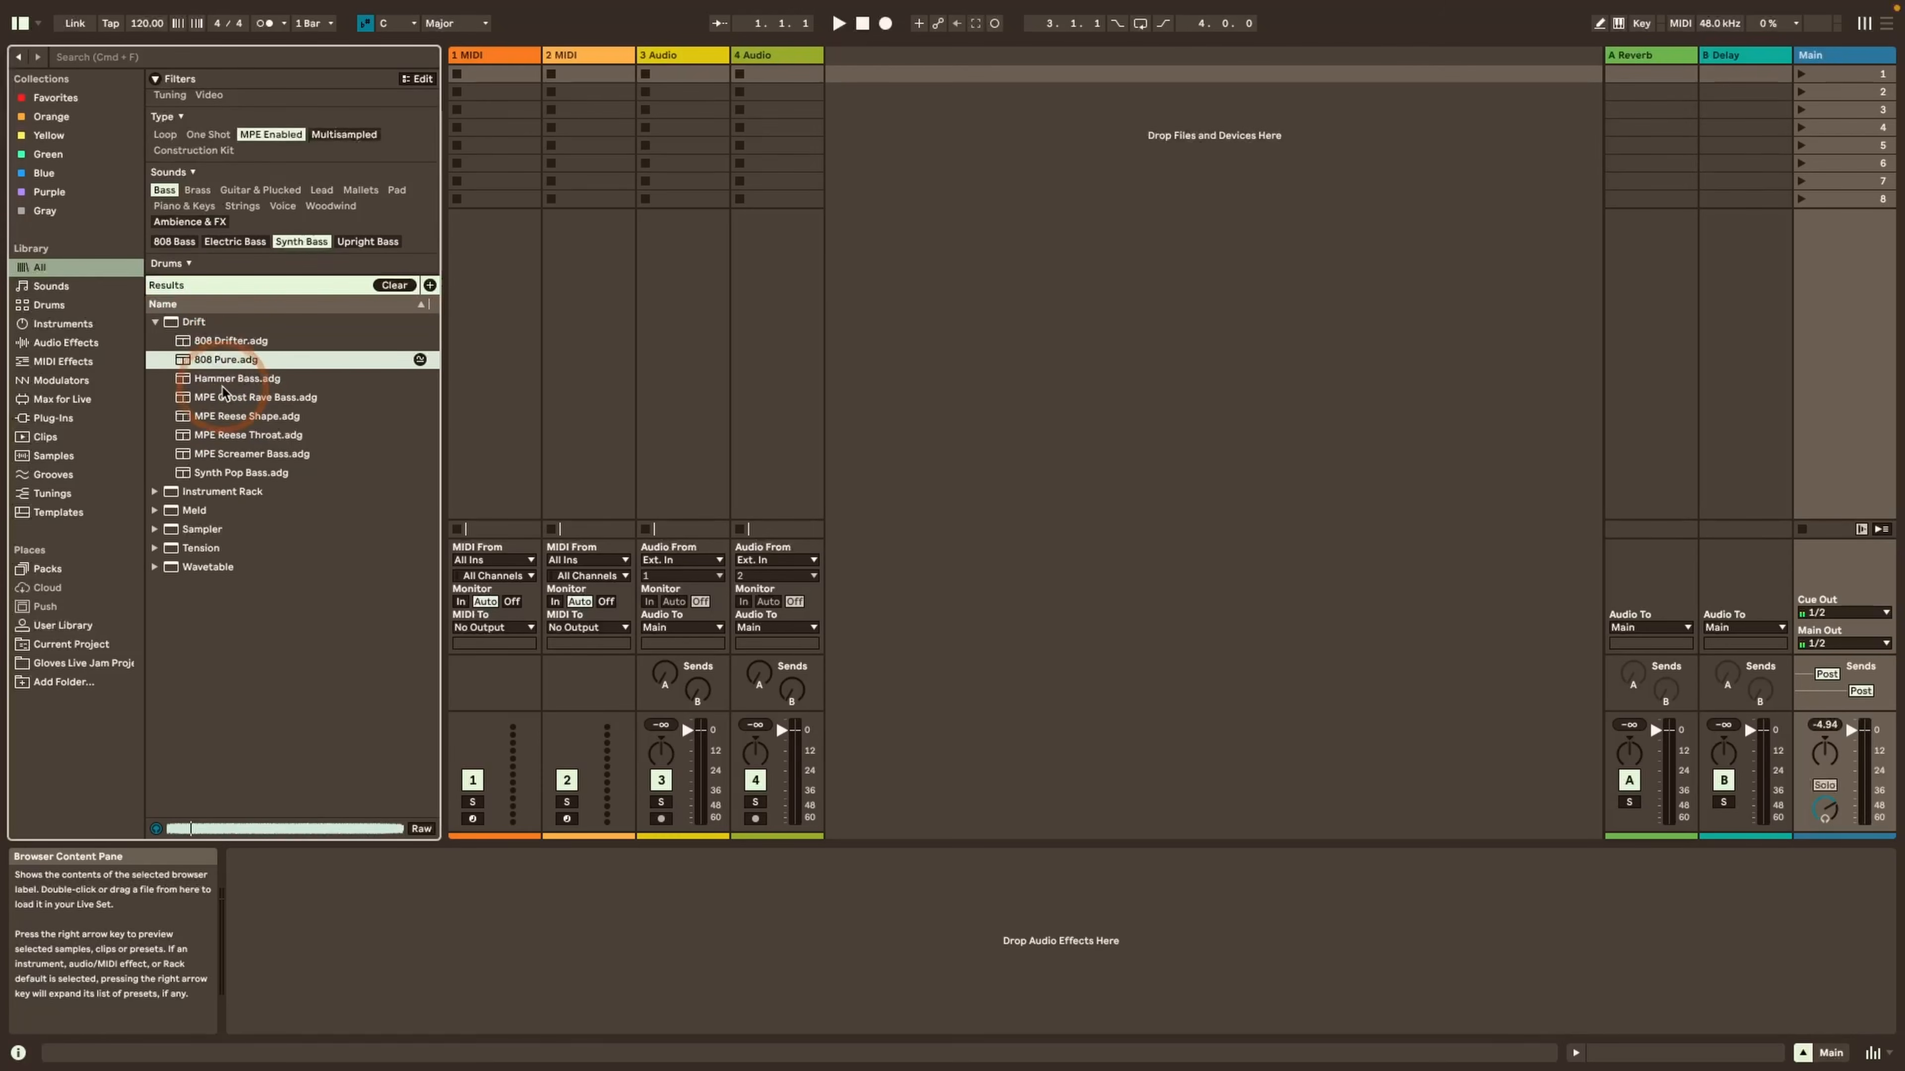
left_click(226, 378)
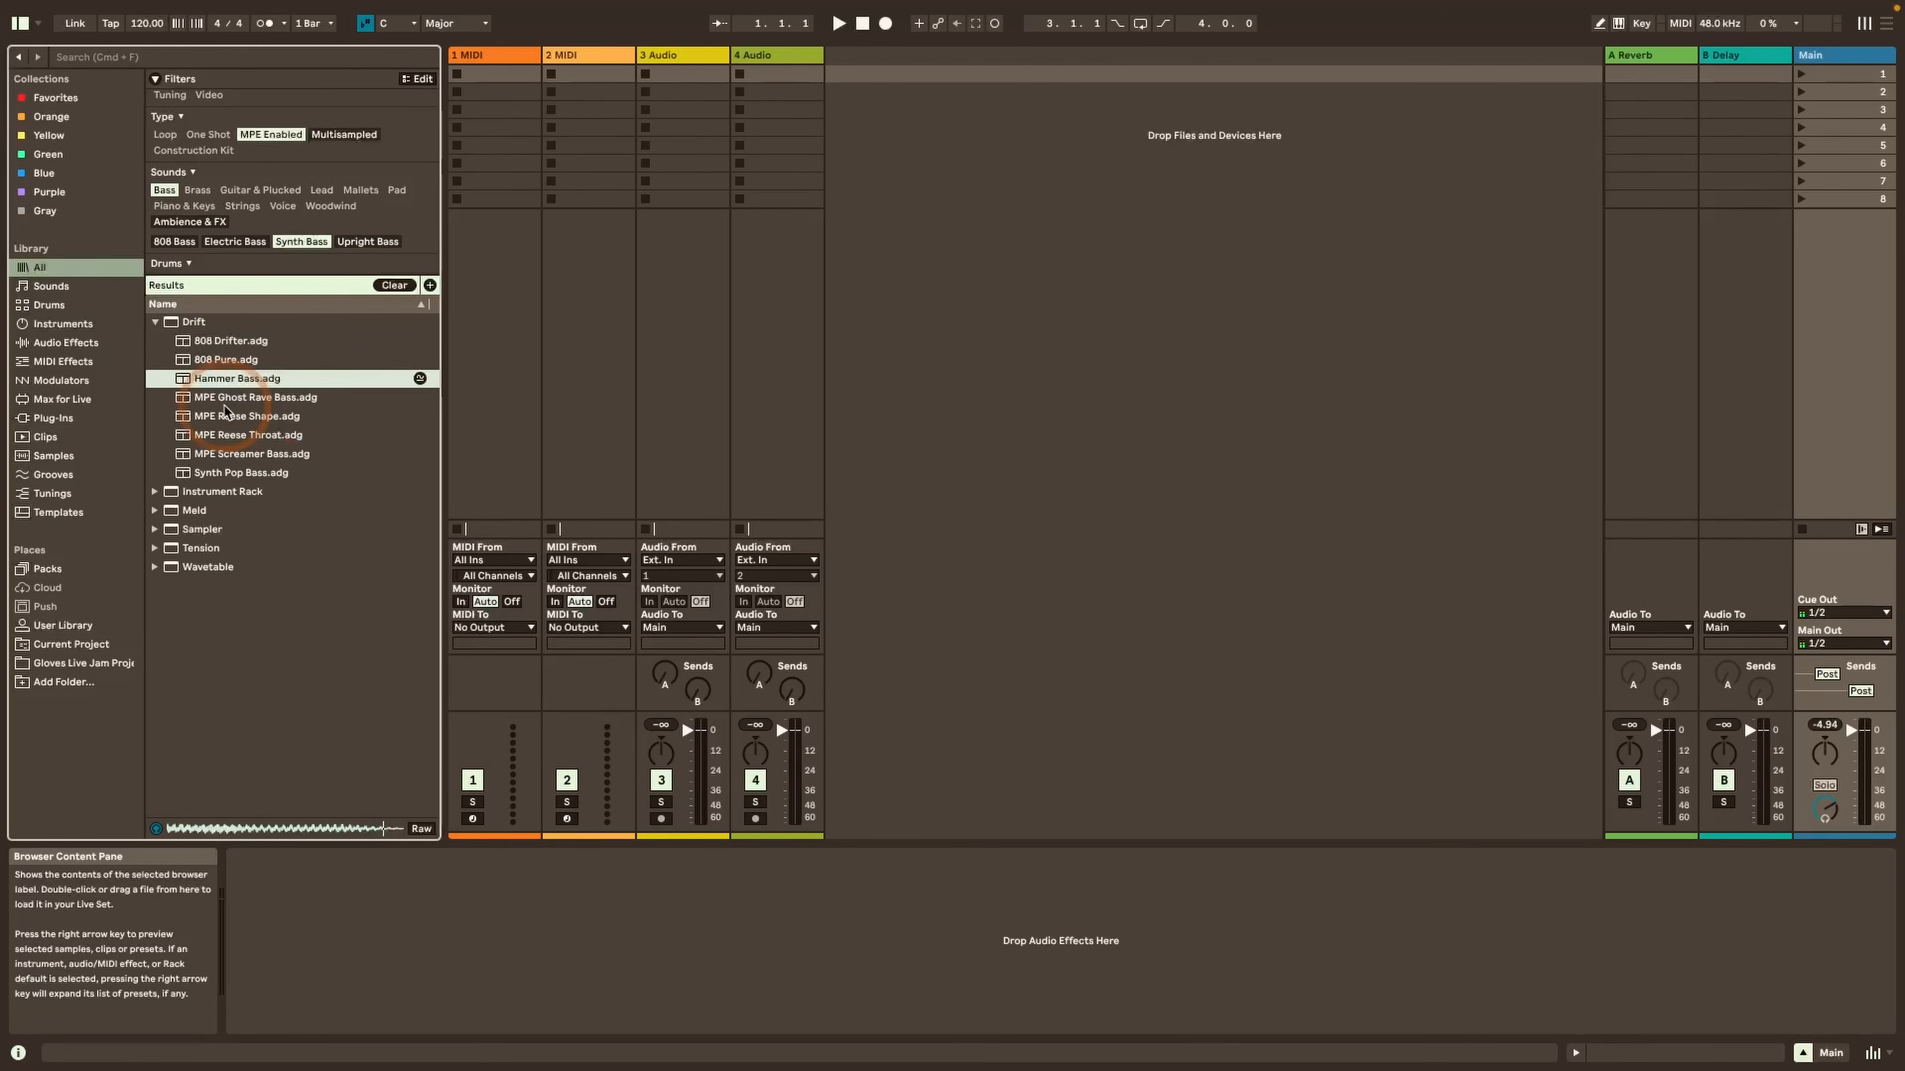
left_click(178, 323)
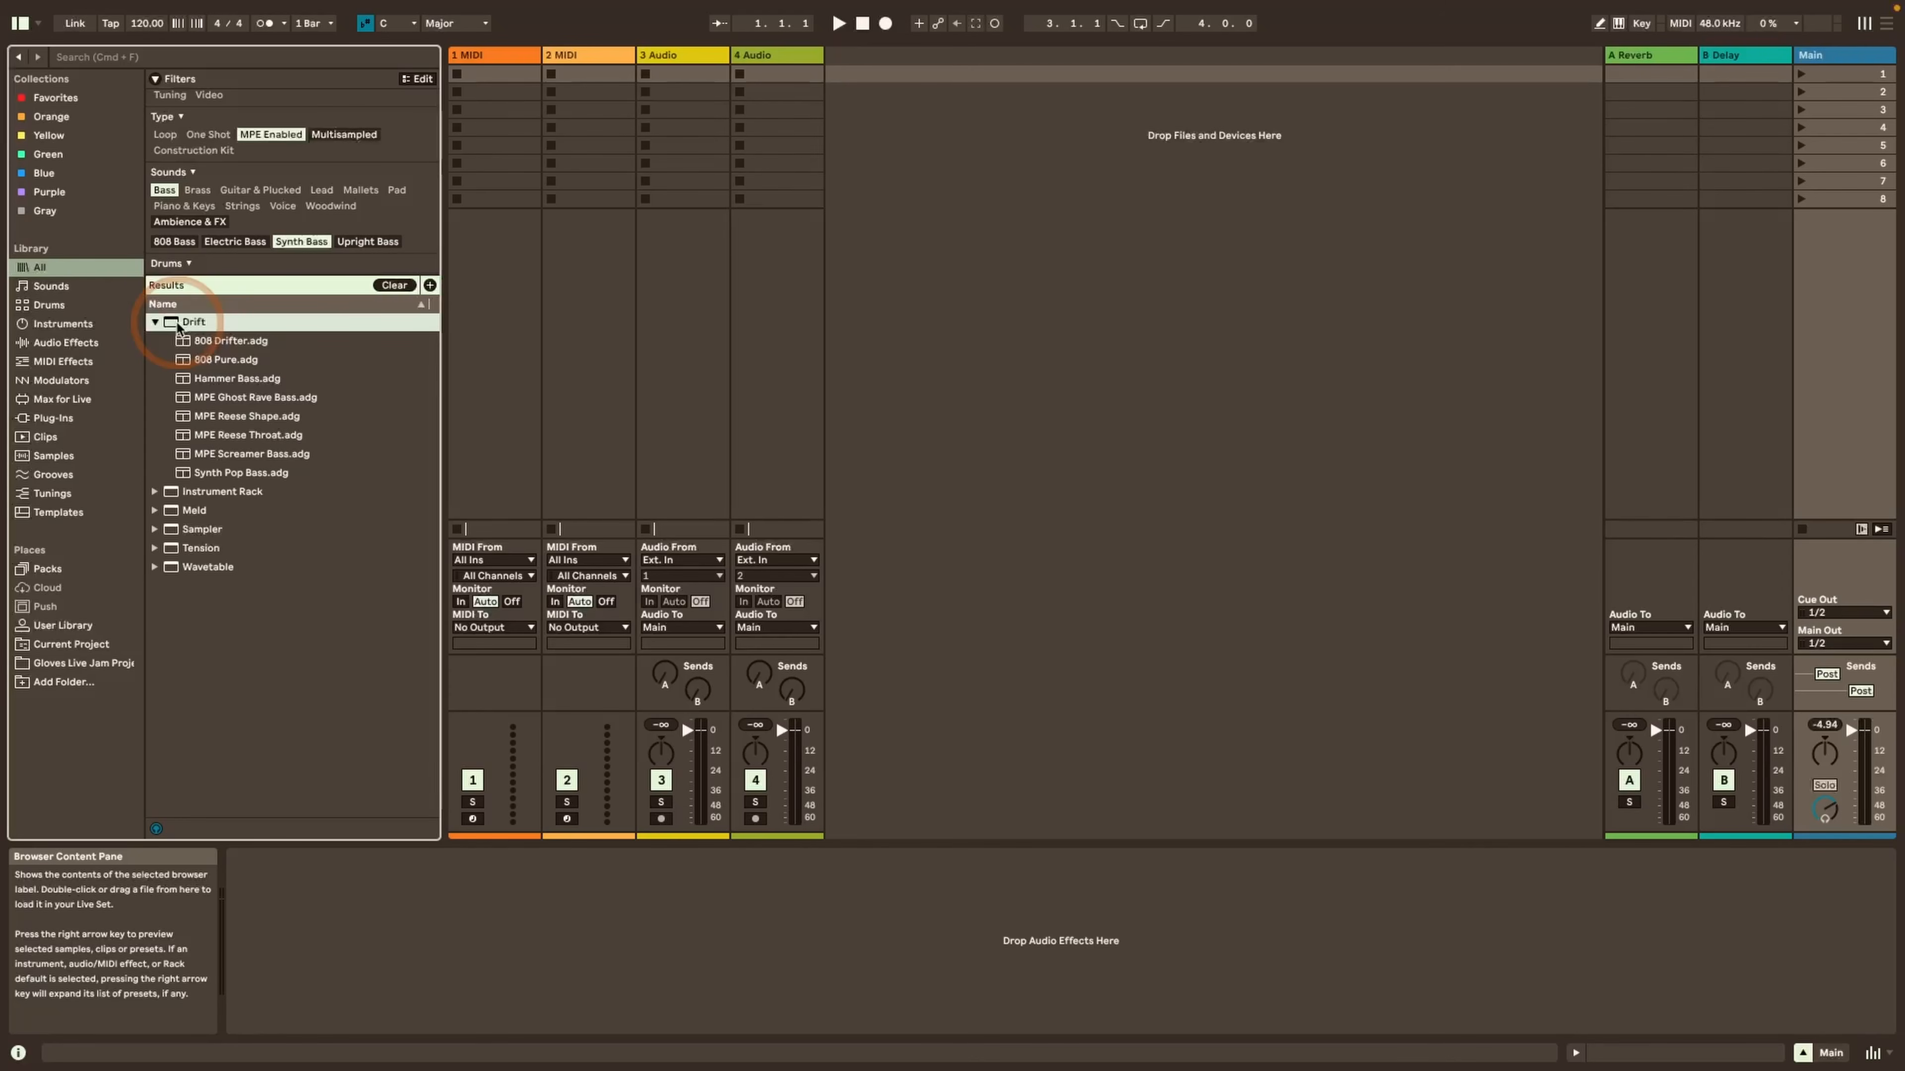
Try adding the Upright Bass tag to the active filters, remove it and clear all filters
left_click(372, 244)
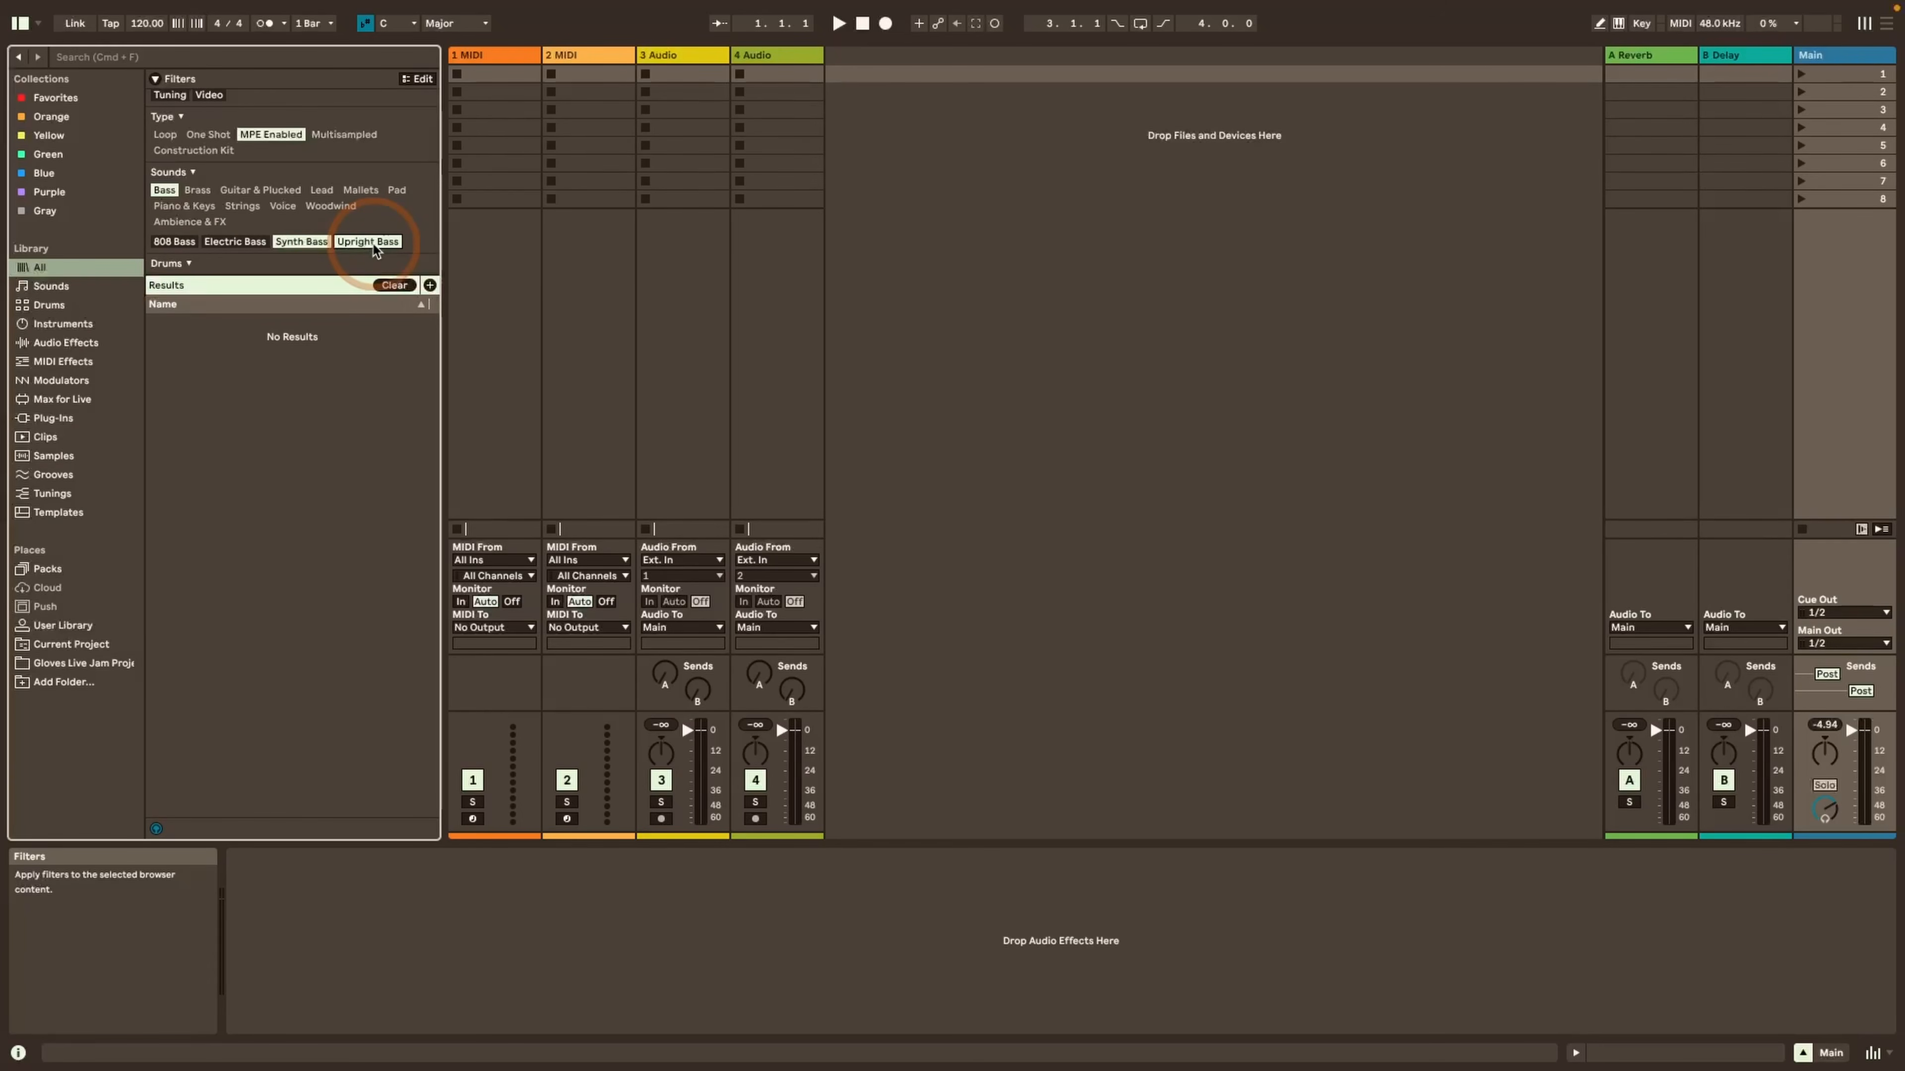
left_click(373, 243)
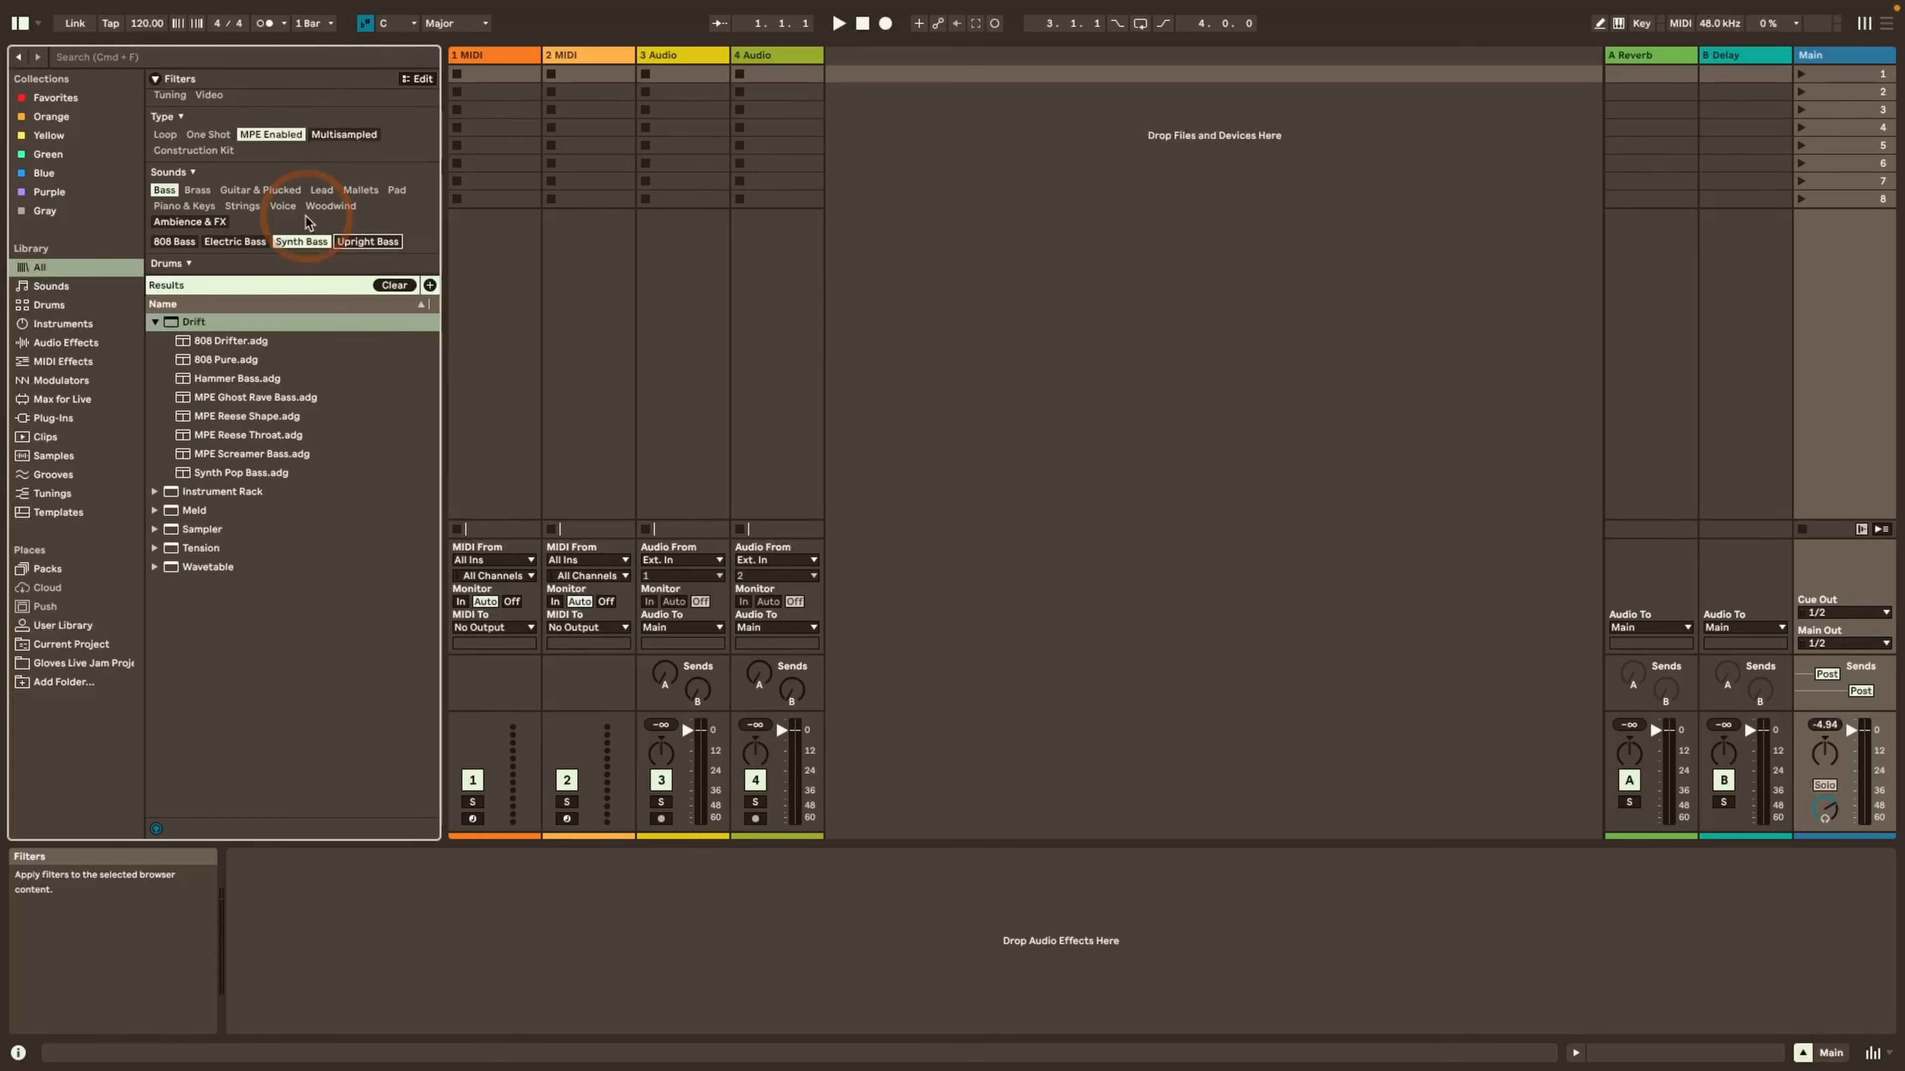
left_click(392, 286)
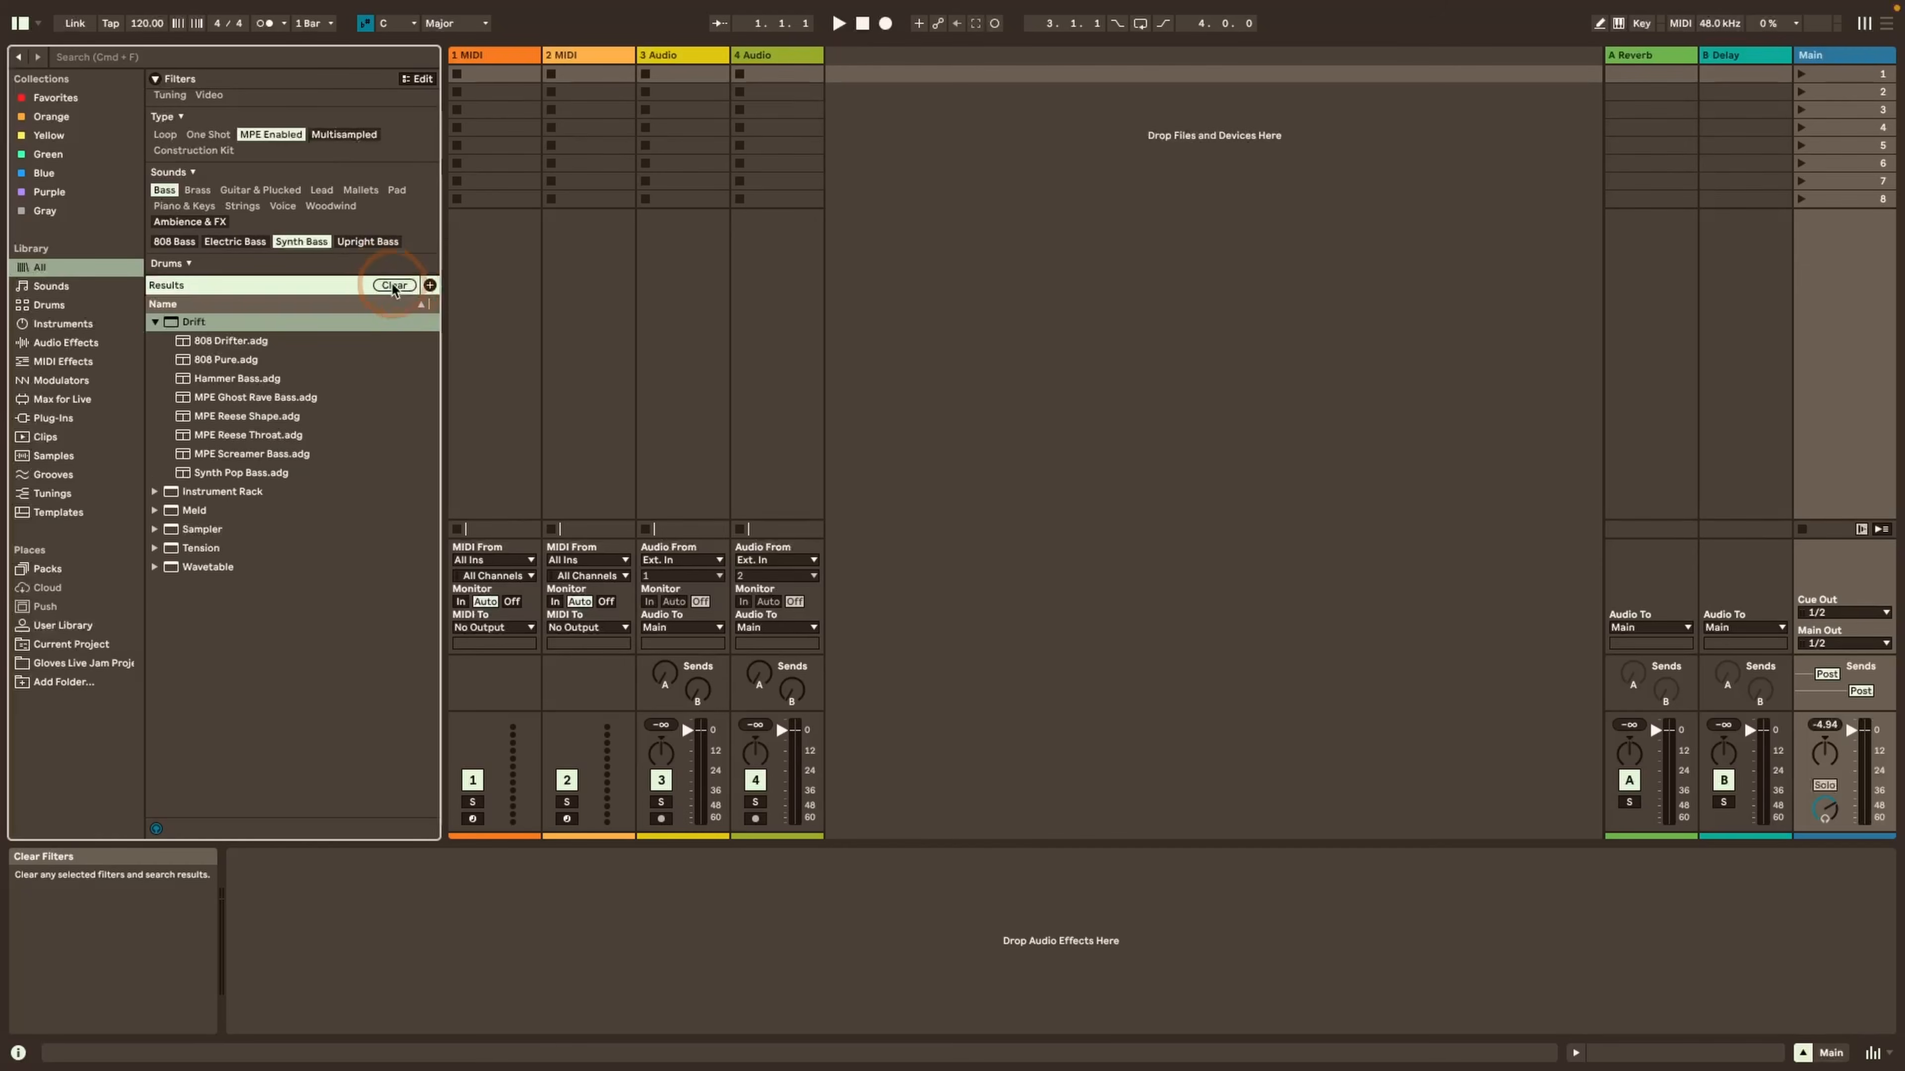
Look through the remaining filter groups of the All label and pick the key A filter
scroll(263, 201, "down", 15)
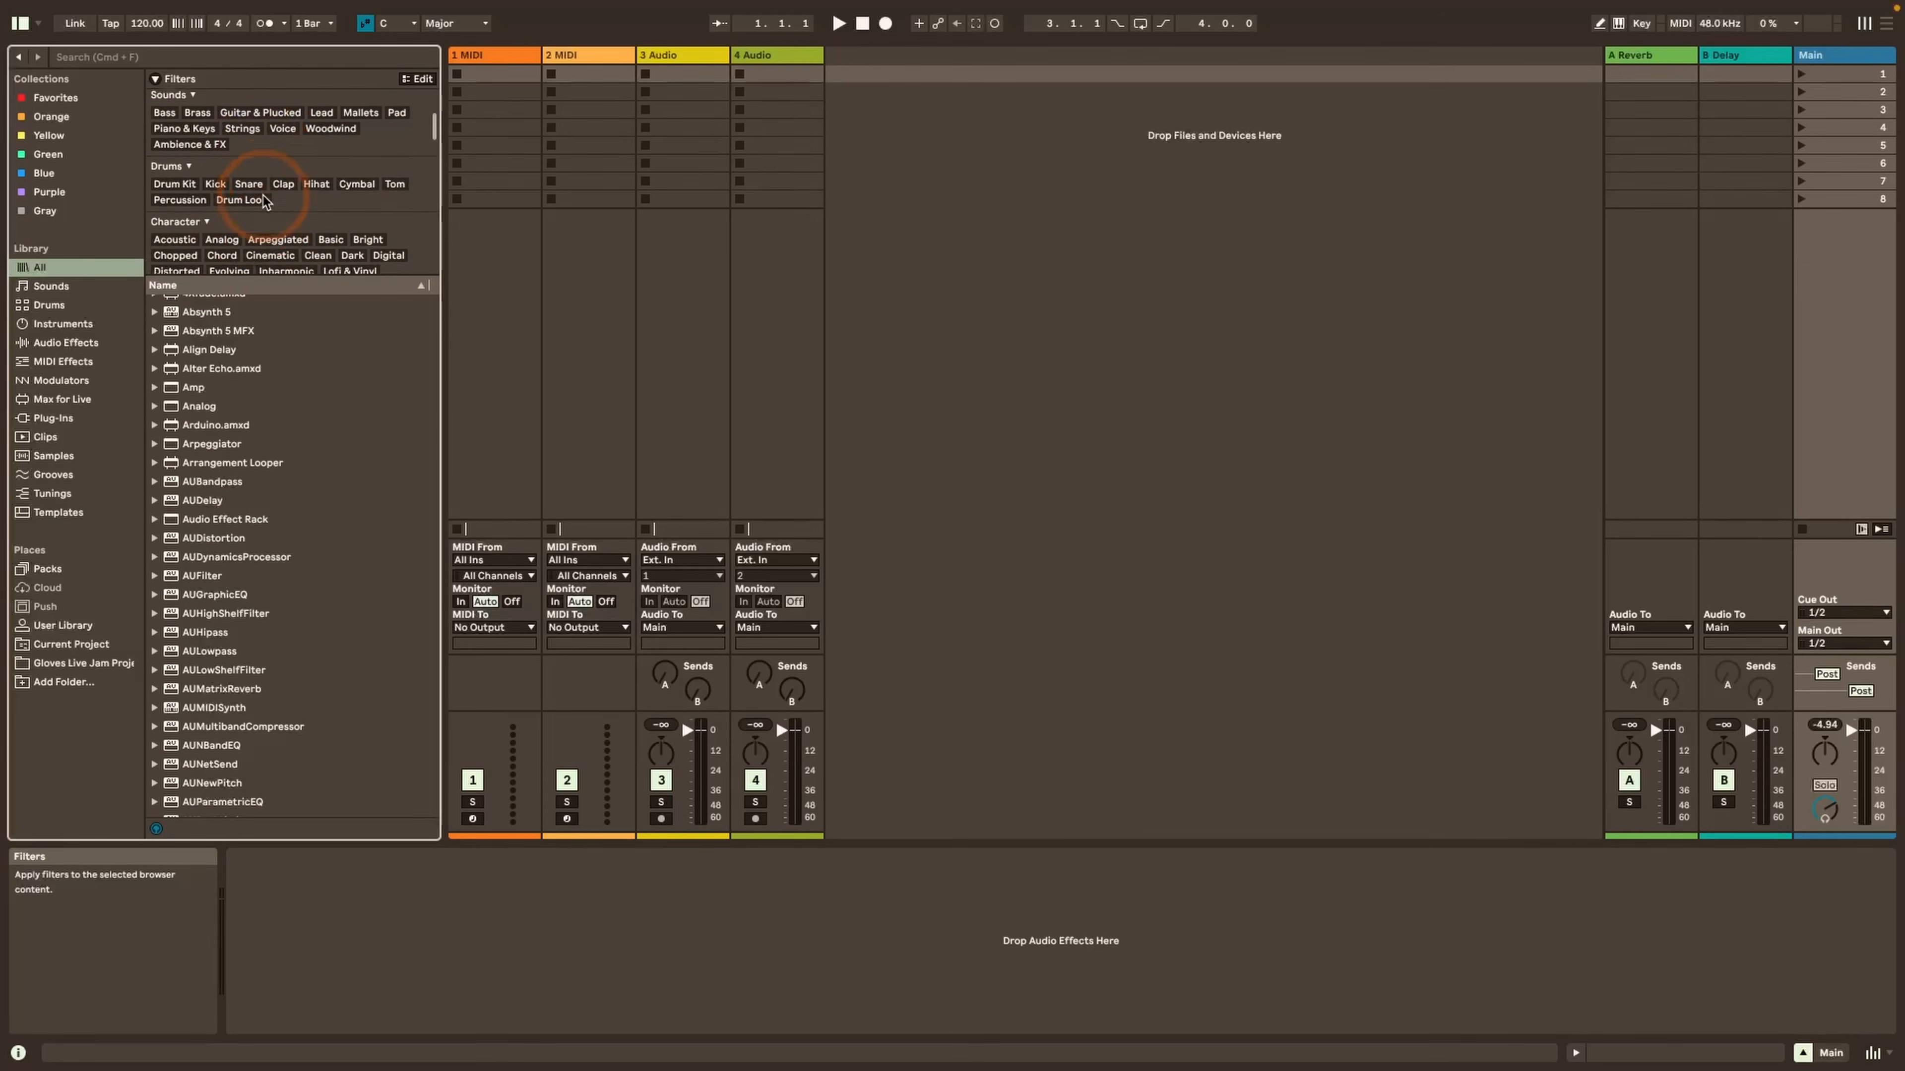
scroll(264, 201, "down", 10)
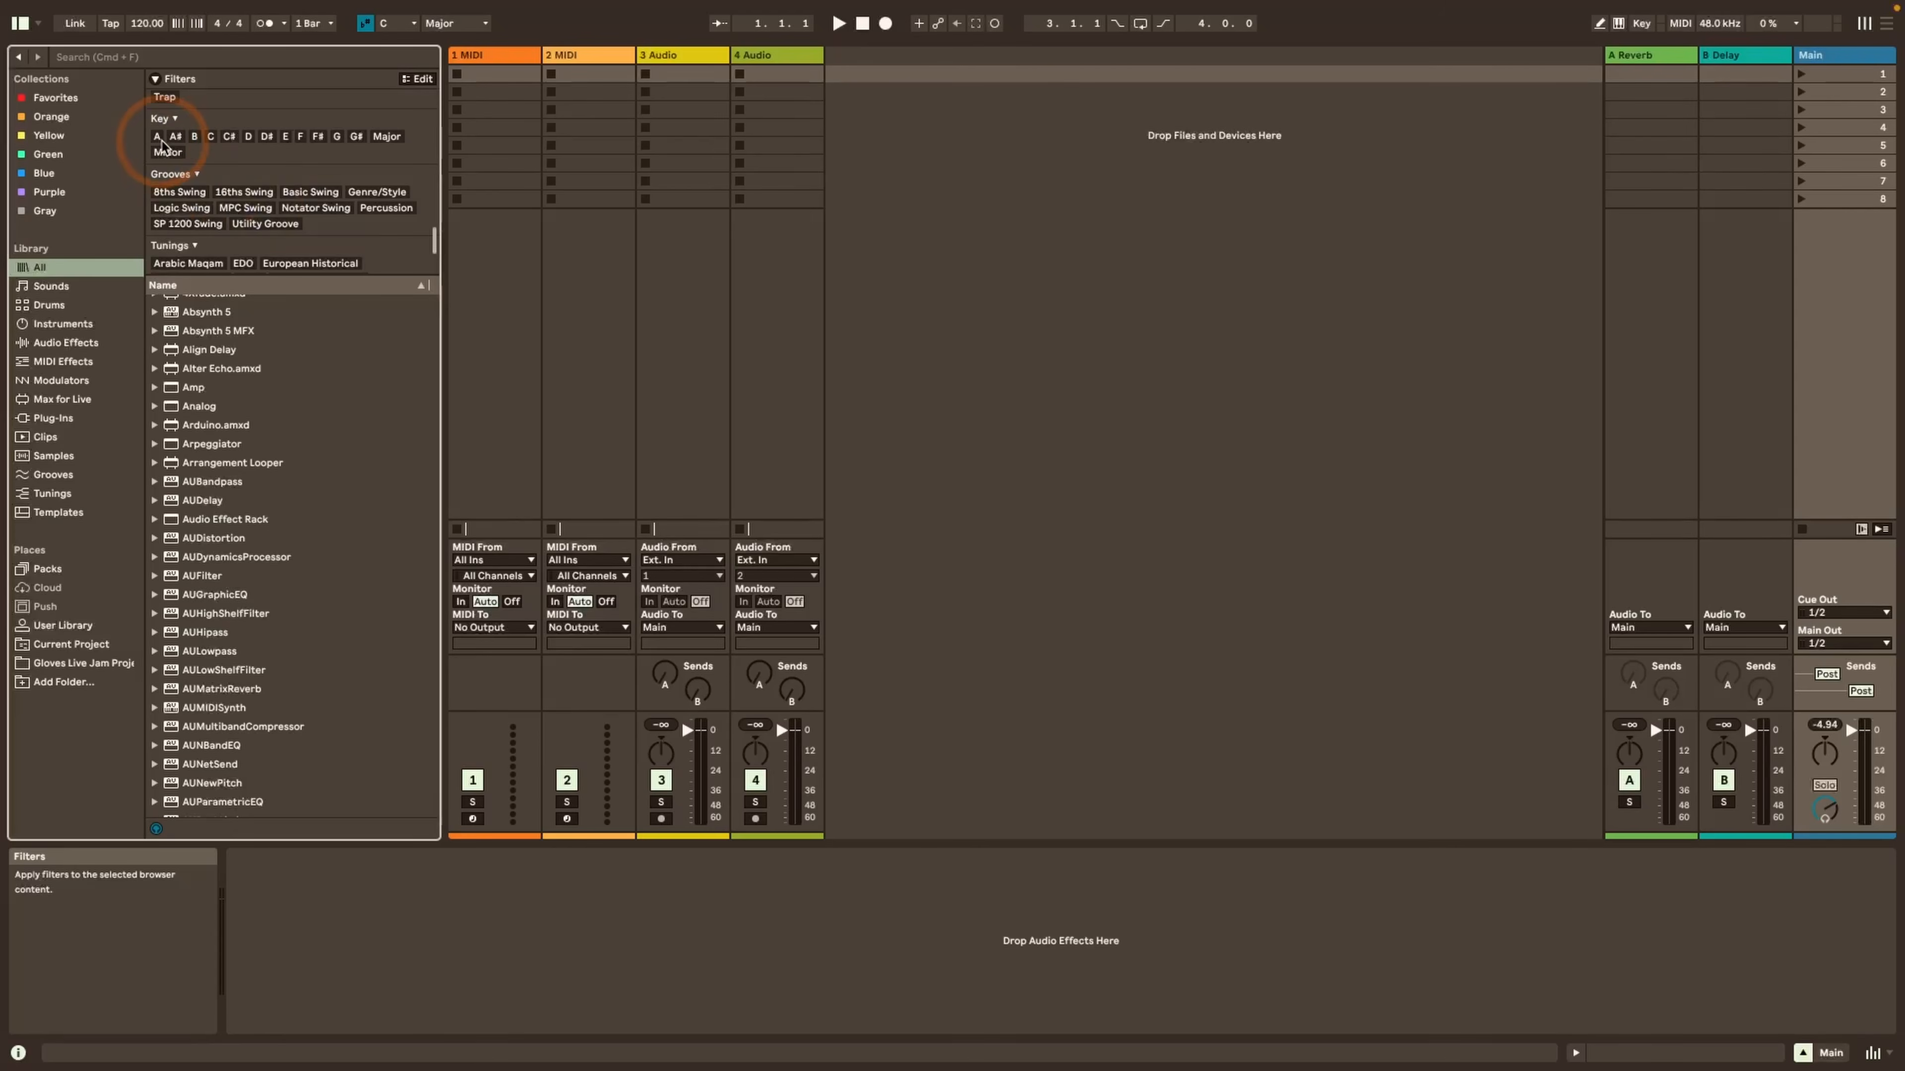
left_click(157, 137)
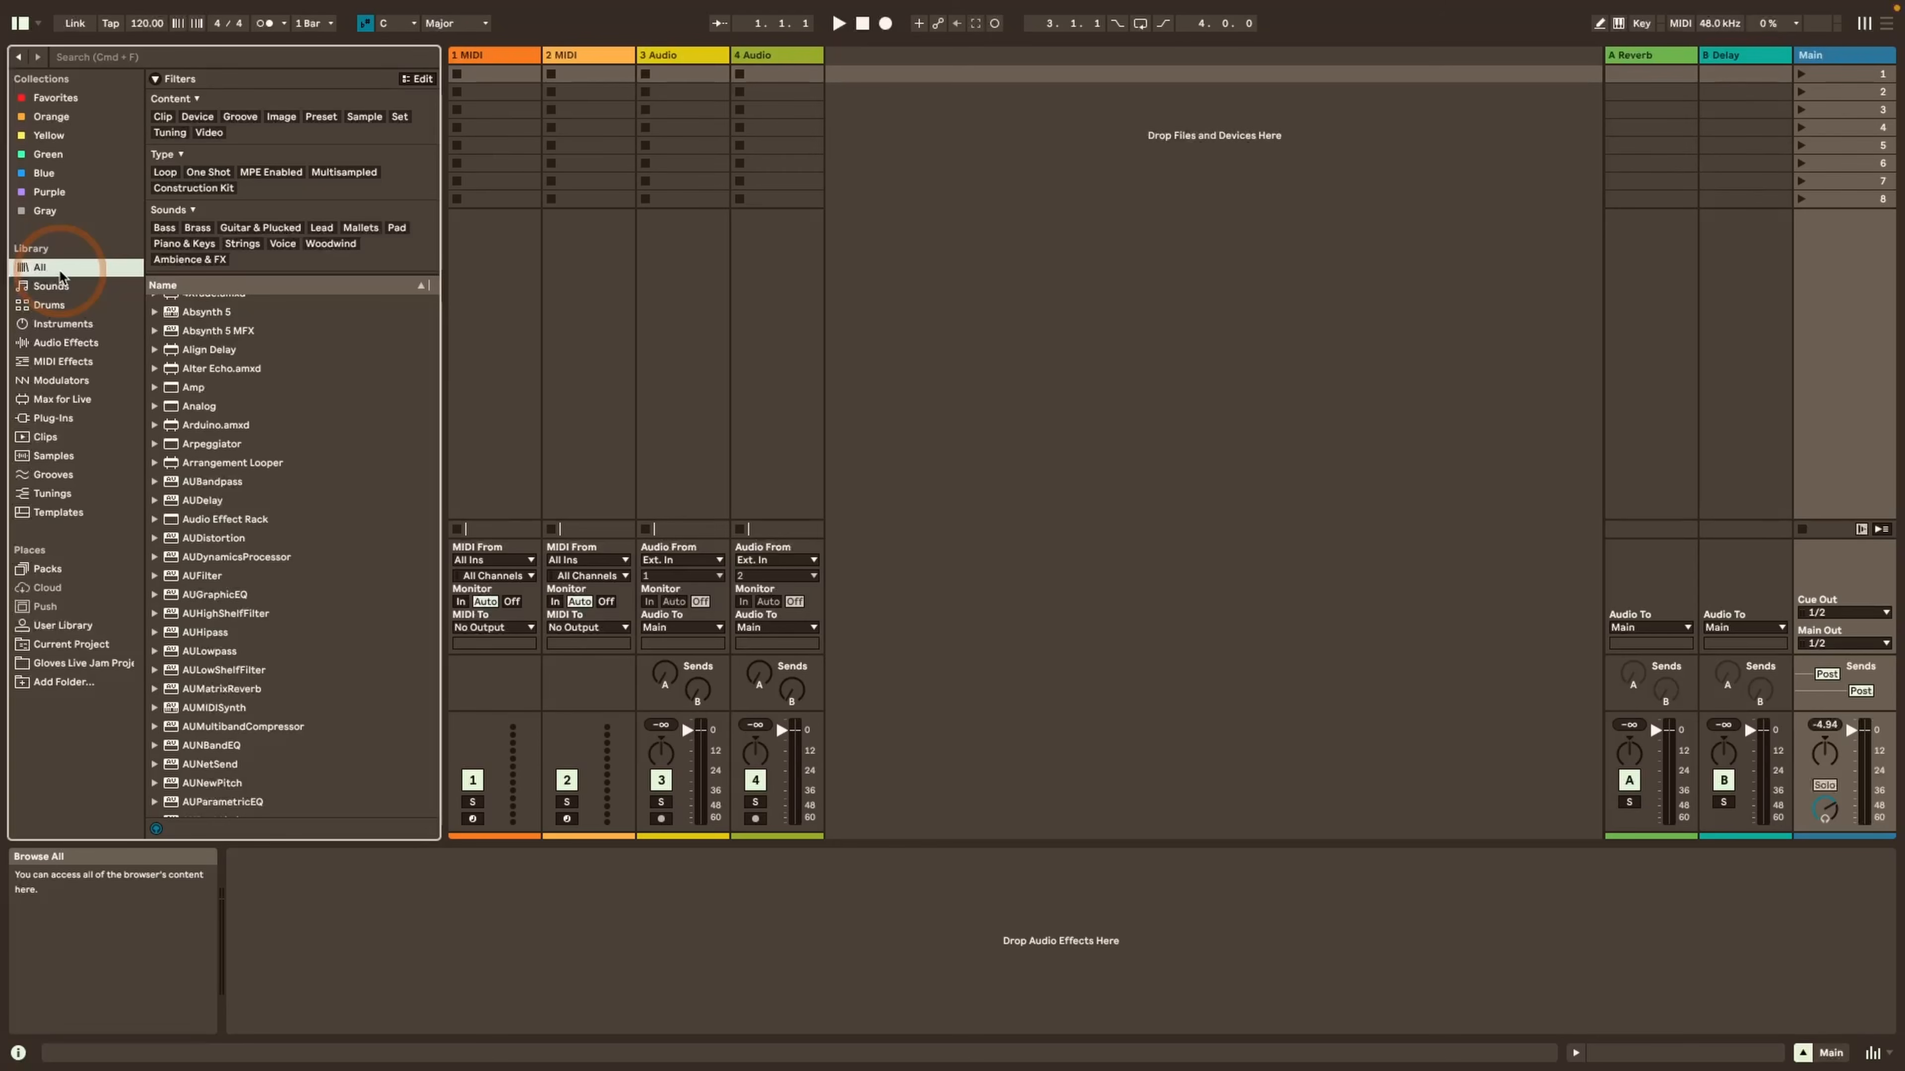
Search the library by tag with "#piano" and choose the Piano tag under Sounds, Piano & Keys
key("super+f")
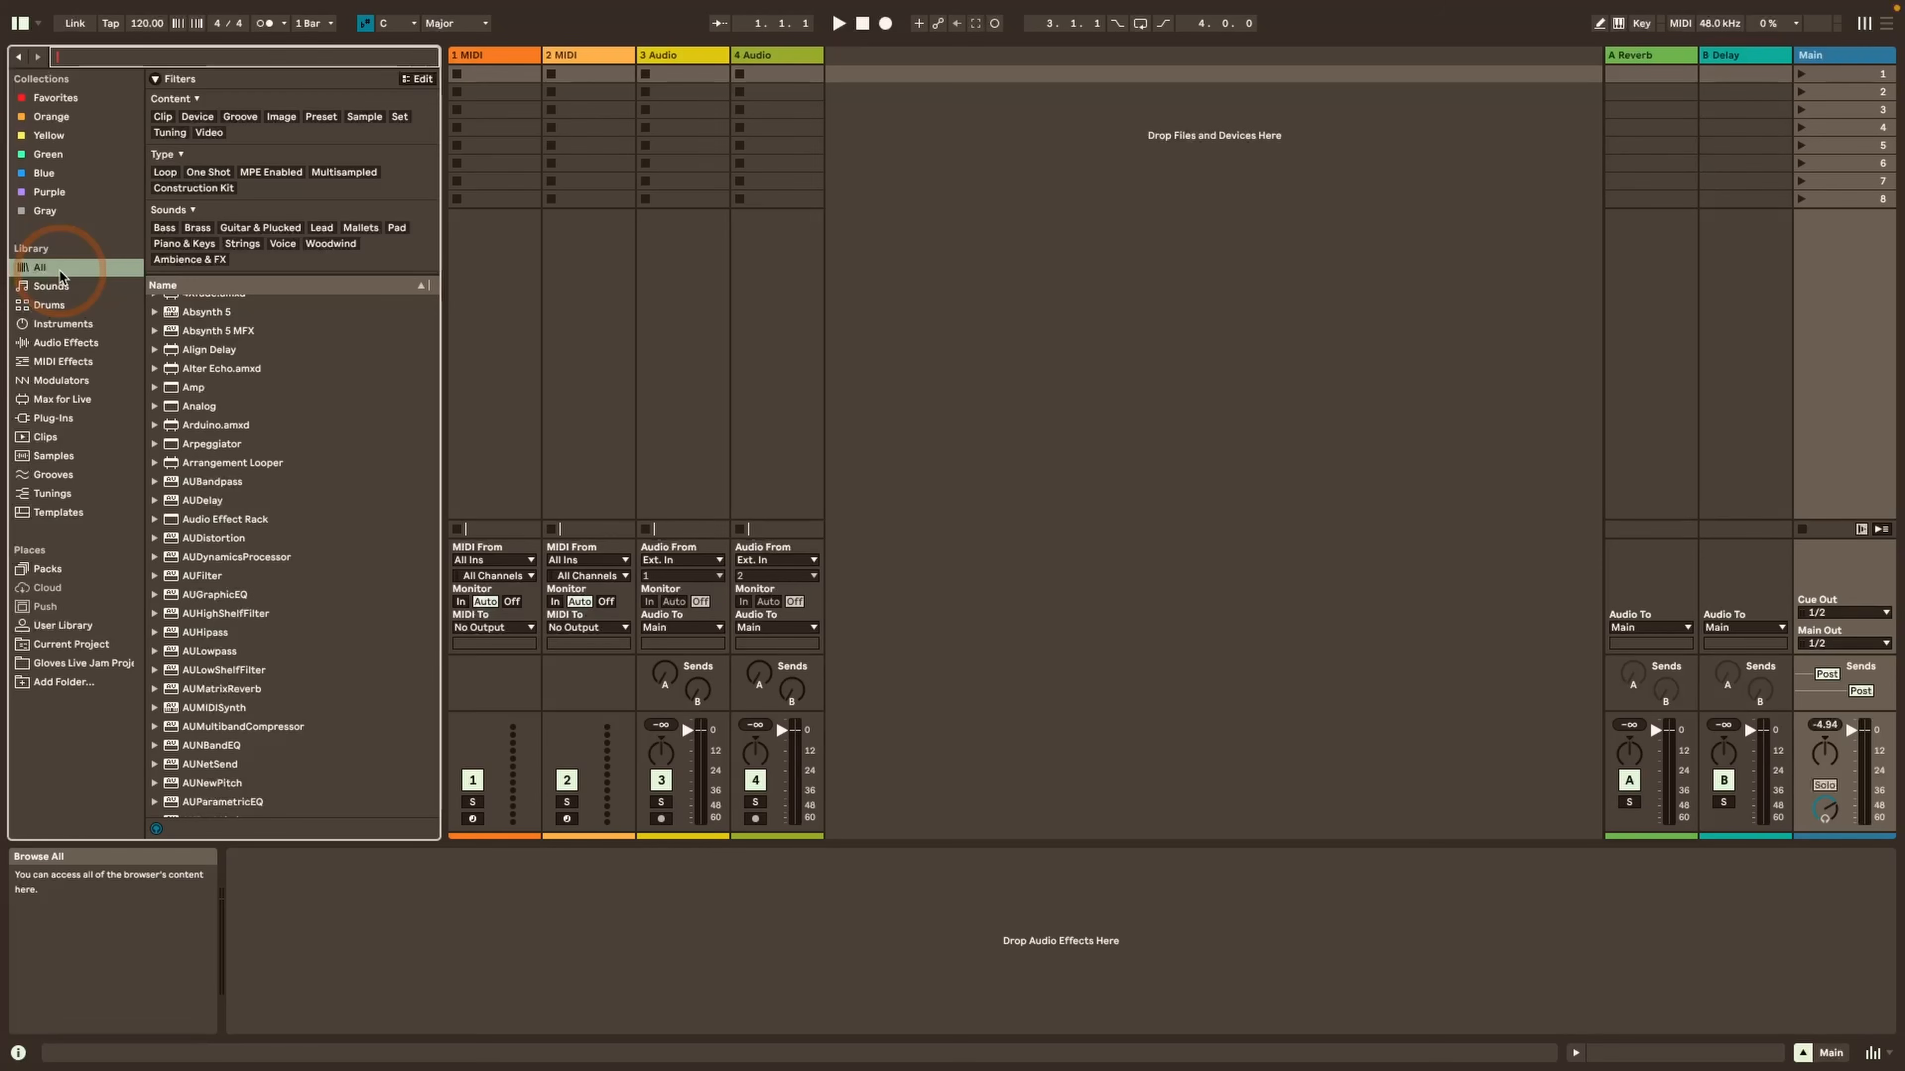
type("#piano")
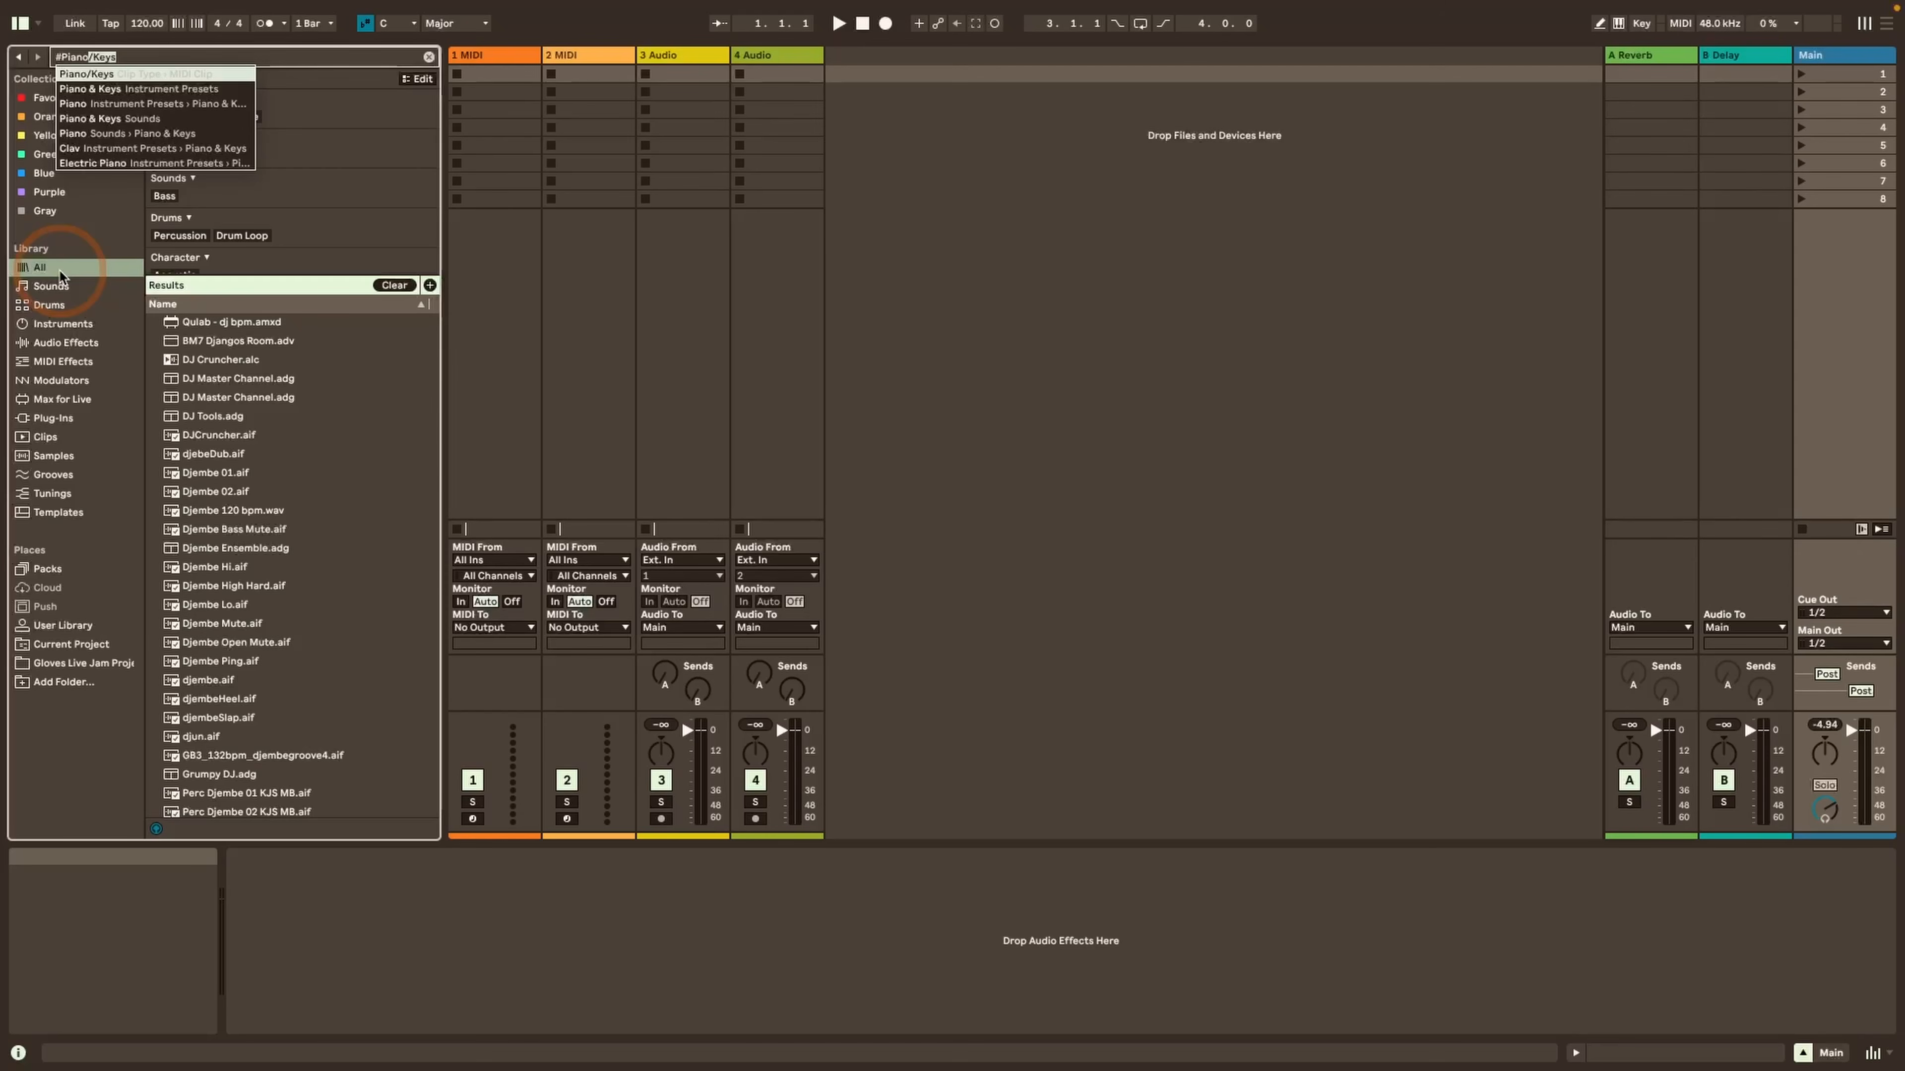
key("Down")
key("Down")
key("Down")
key("Down")
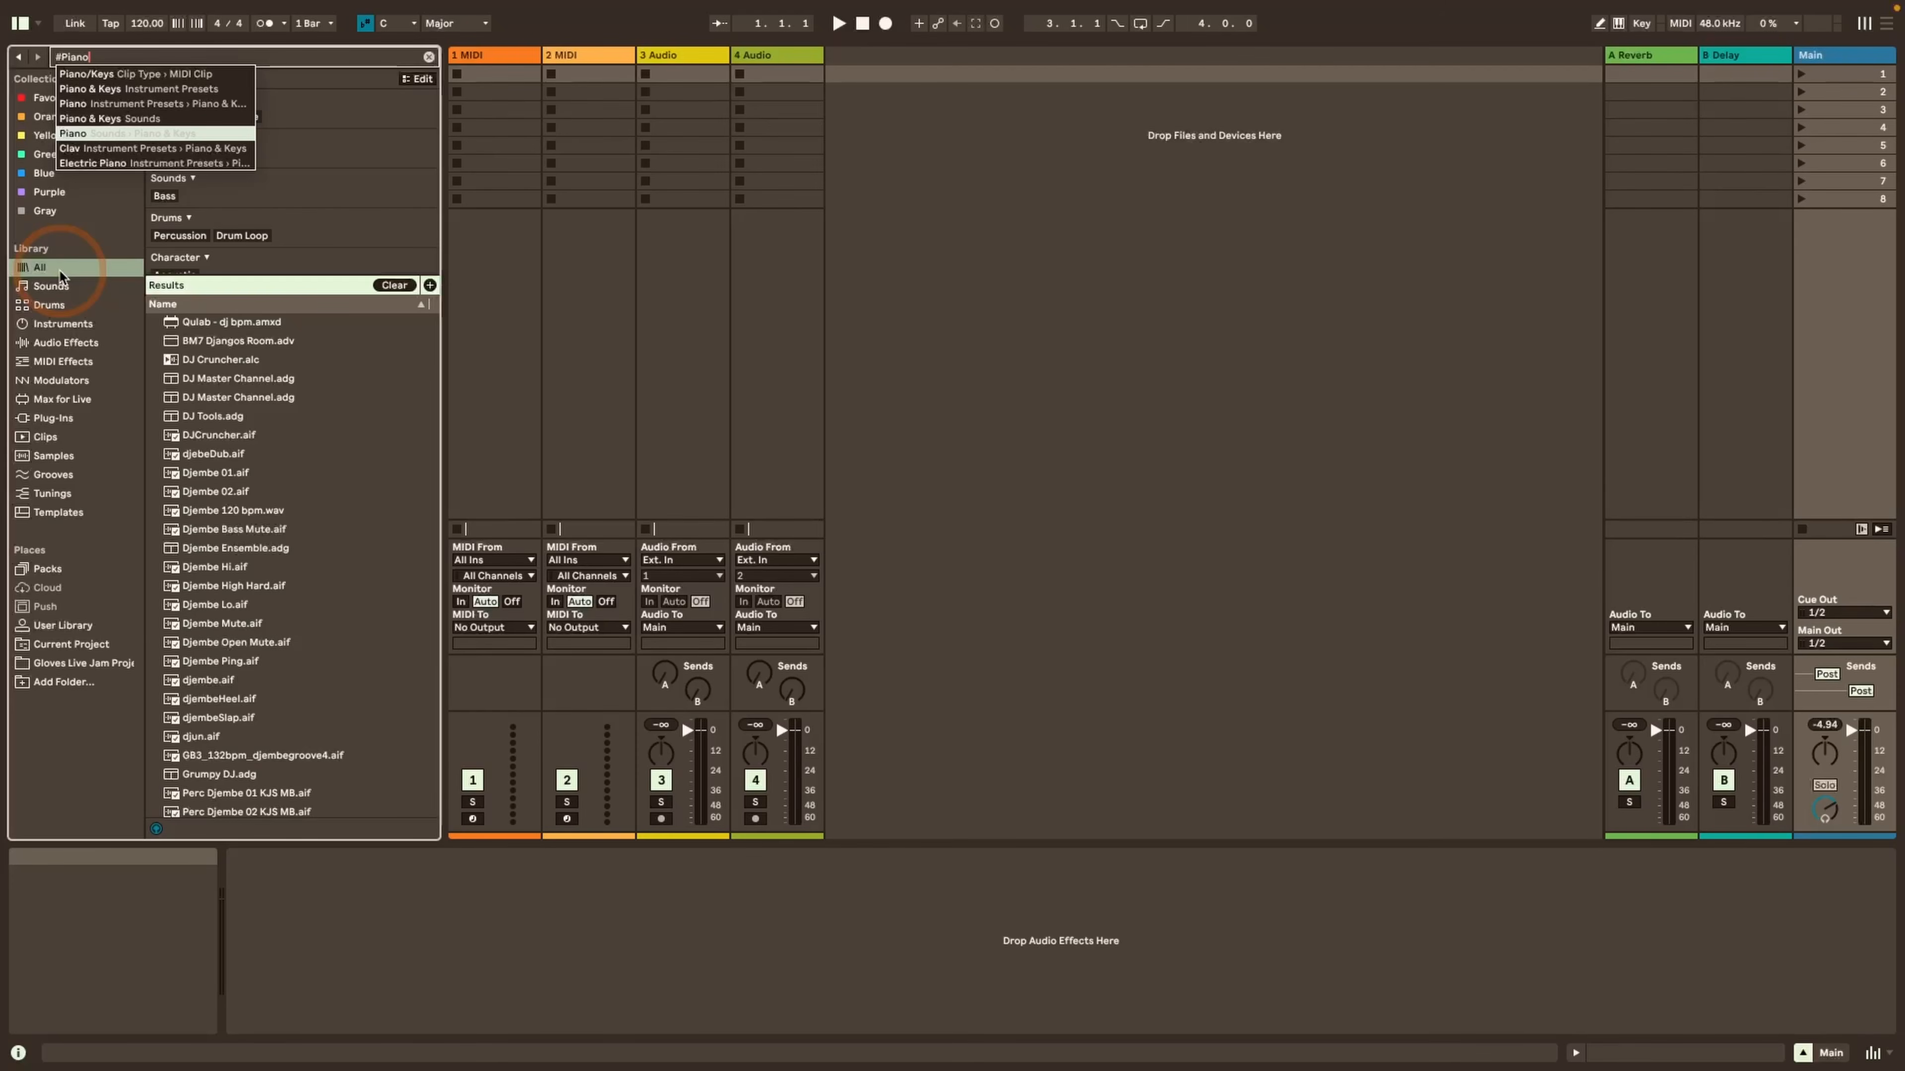
key("Return")
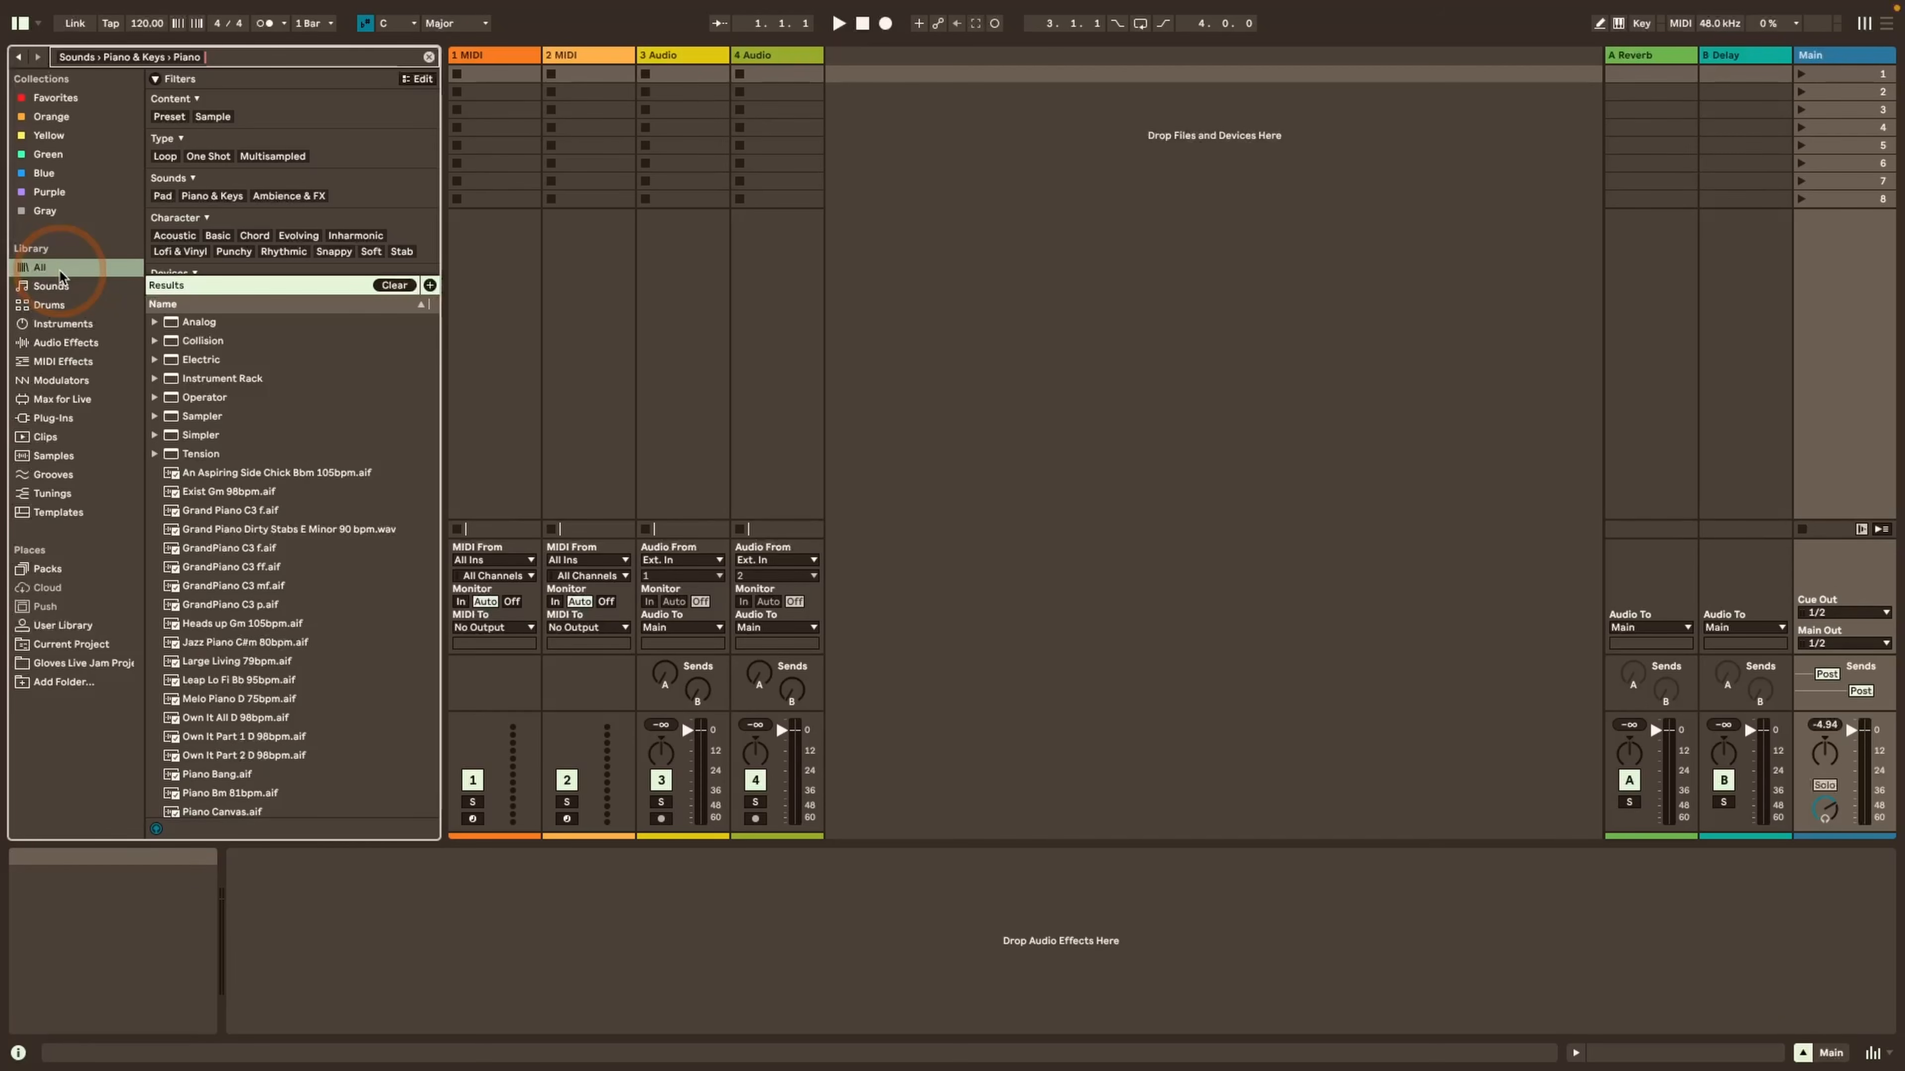
Narrow the Piano tag search with the word "upright"
type("uprighjt")
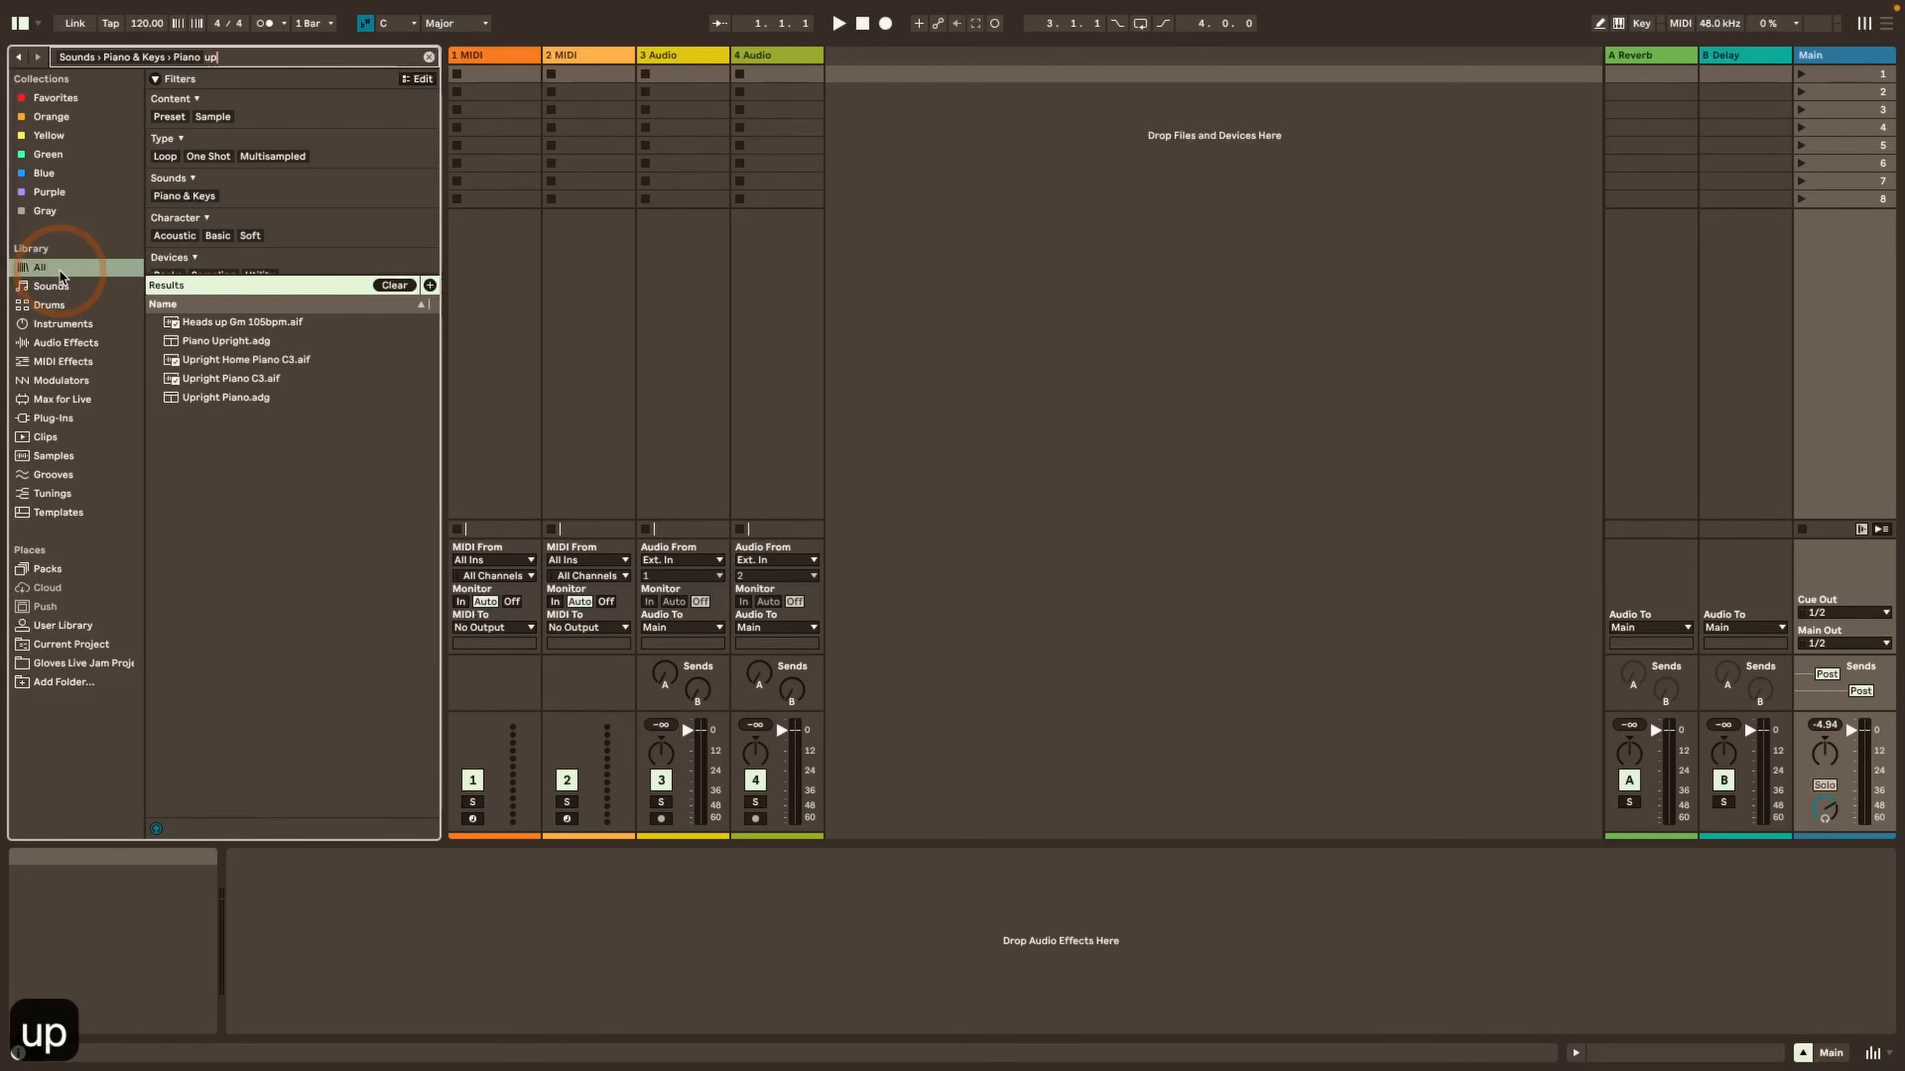
key("BackSpace")
key("BackSpace")
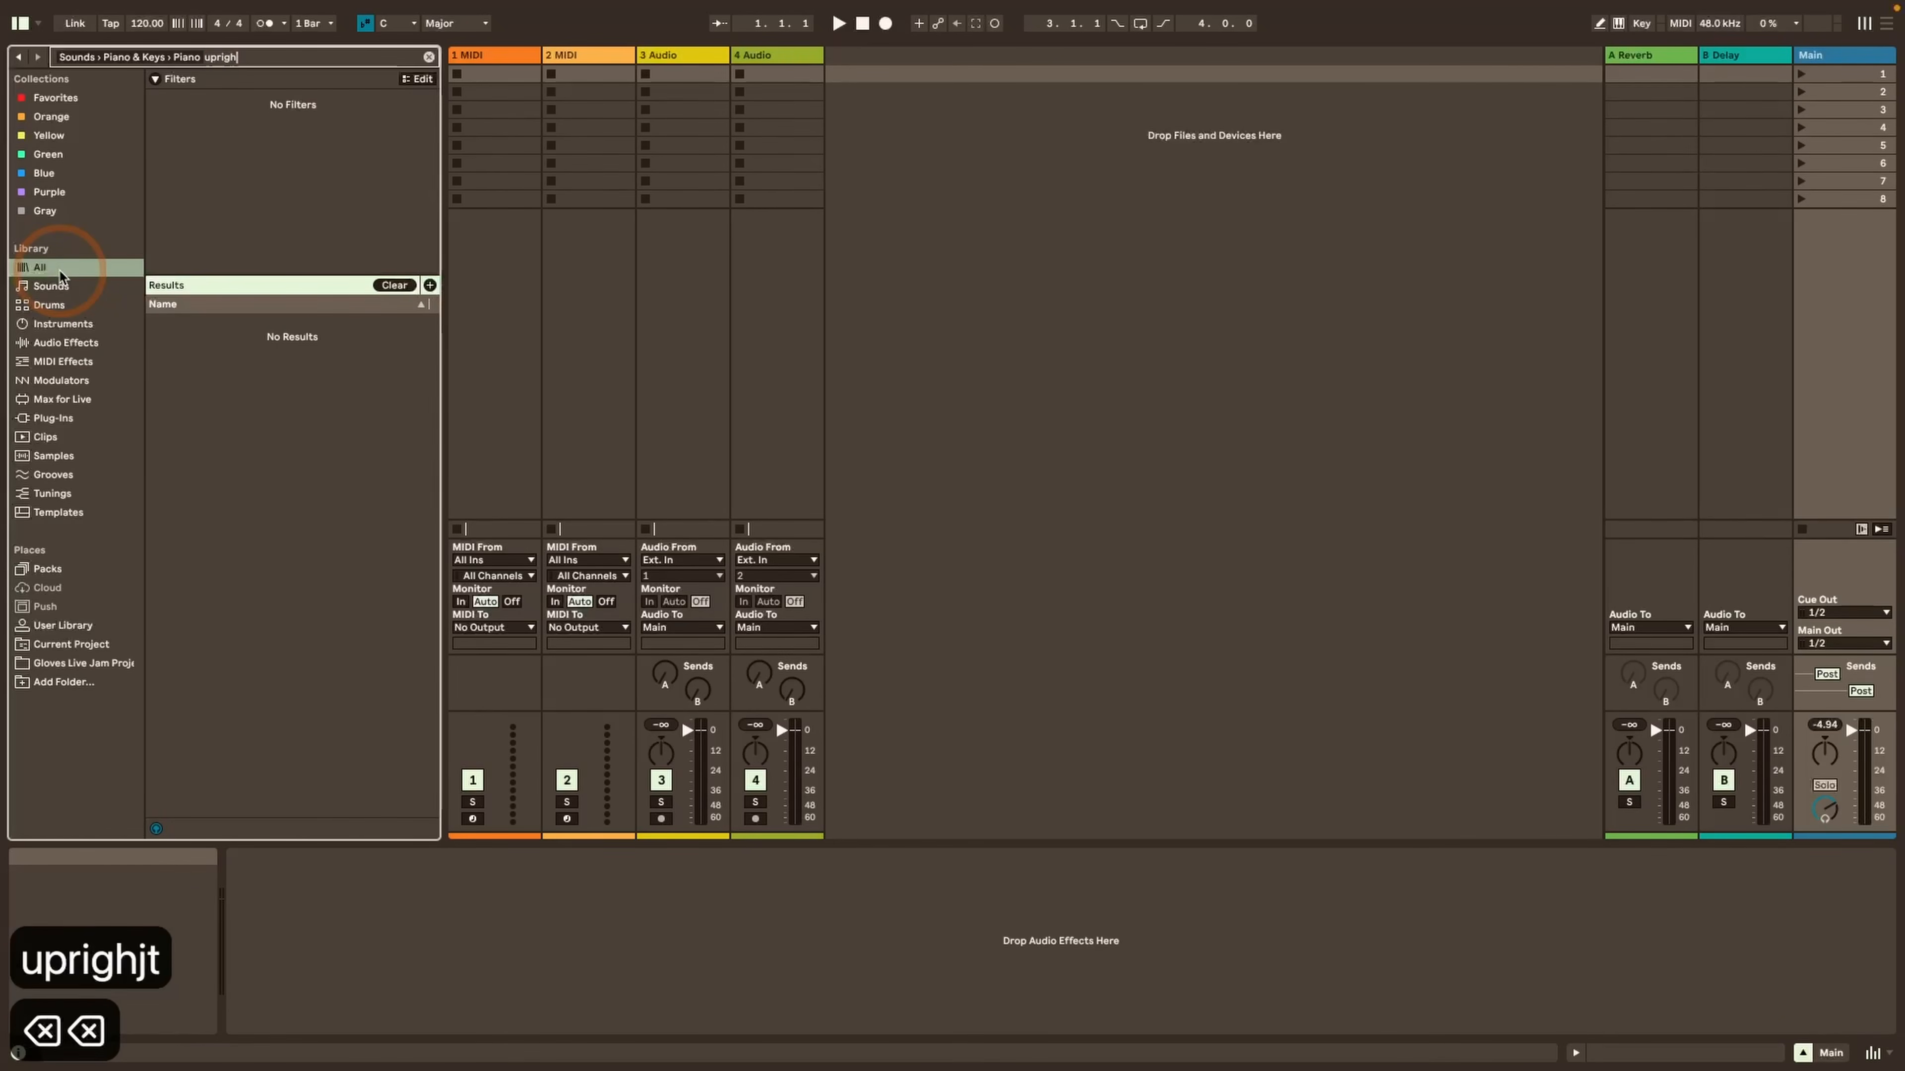
type("t")
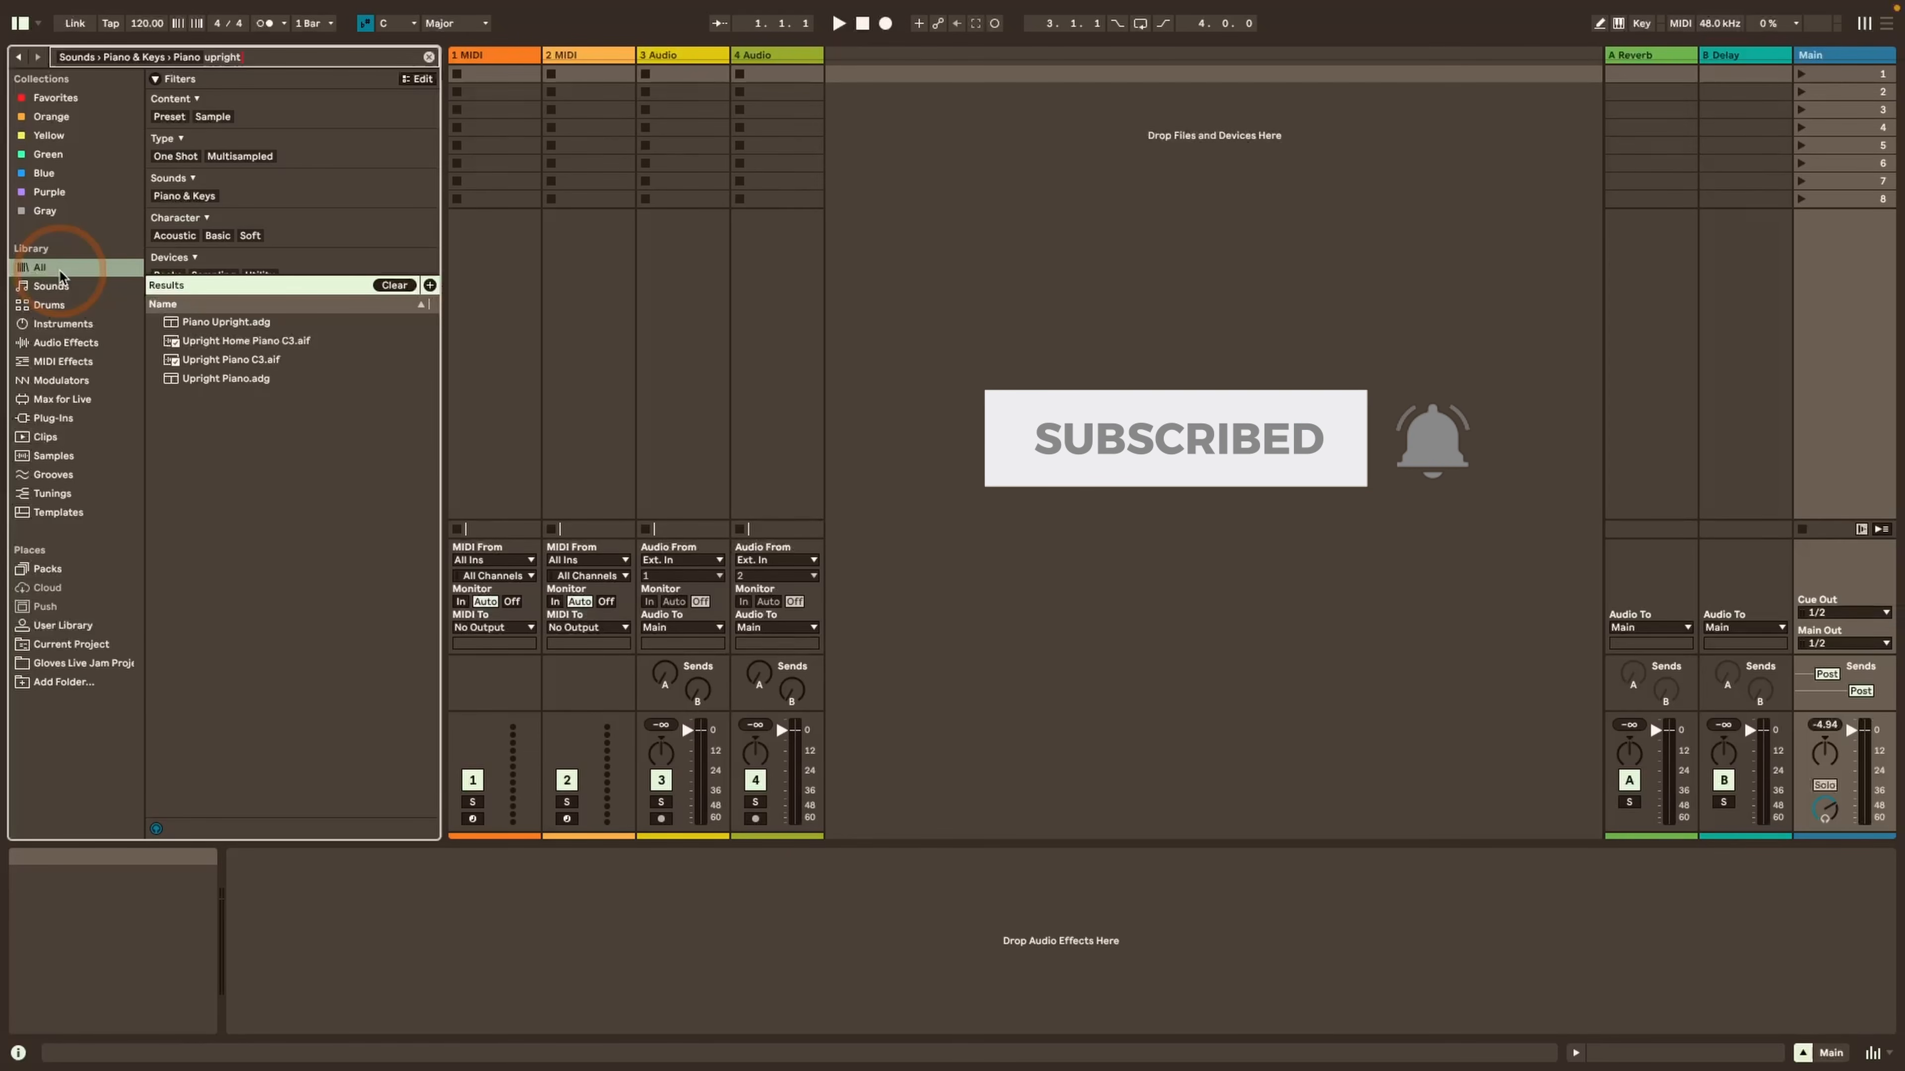
Return to the unfiltered library, browse the Samples label and filter it by Drum Kit
left_click(57, 268)
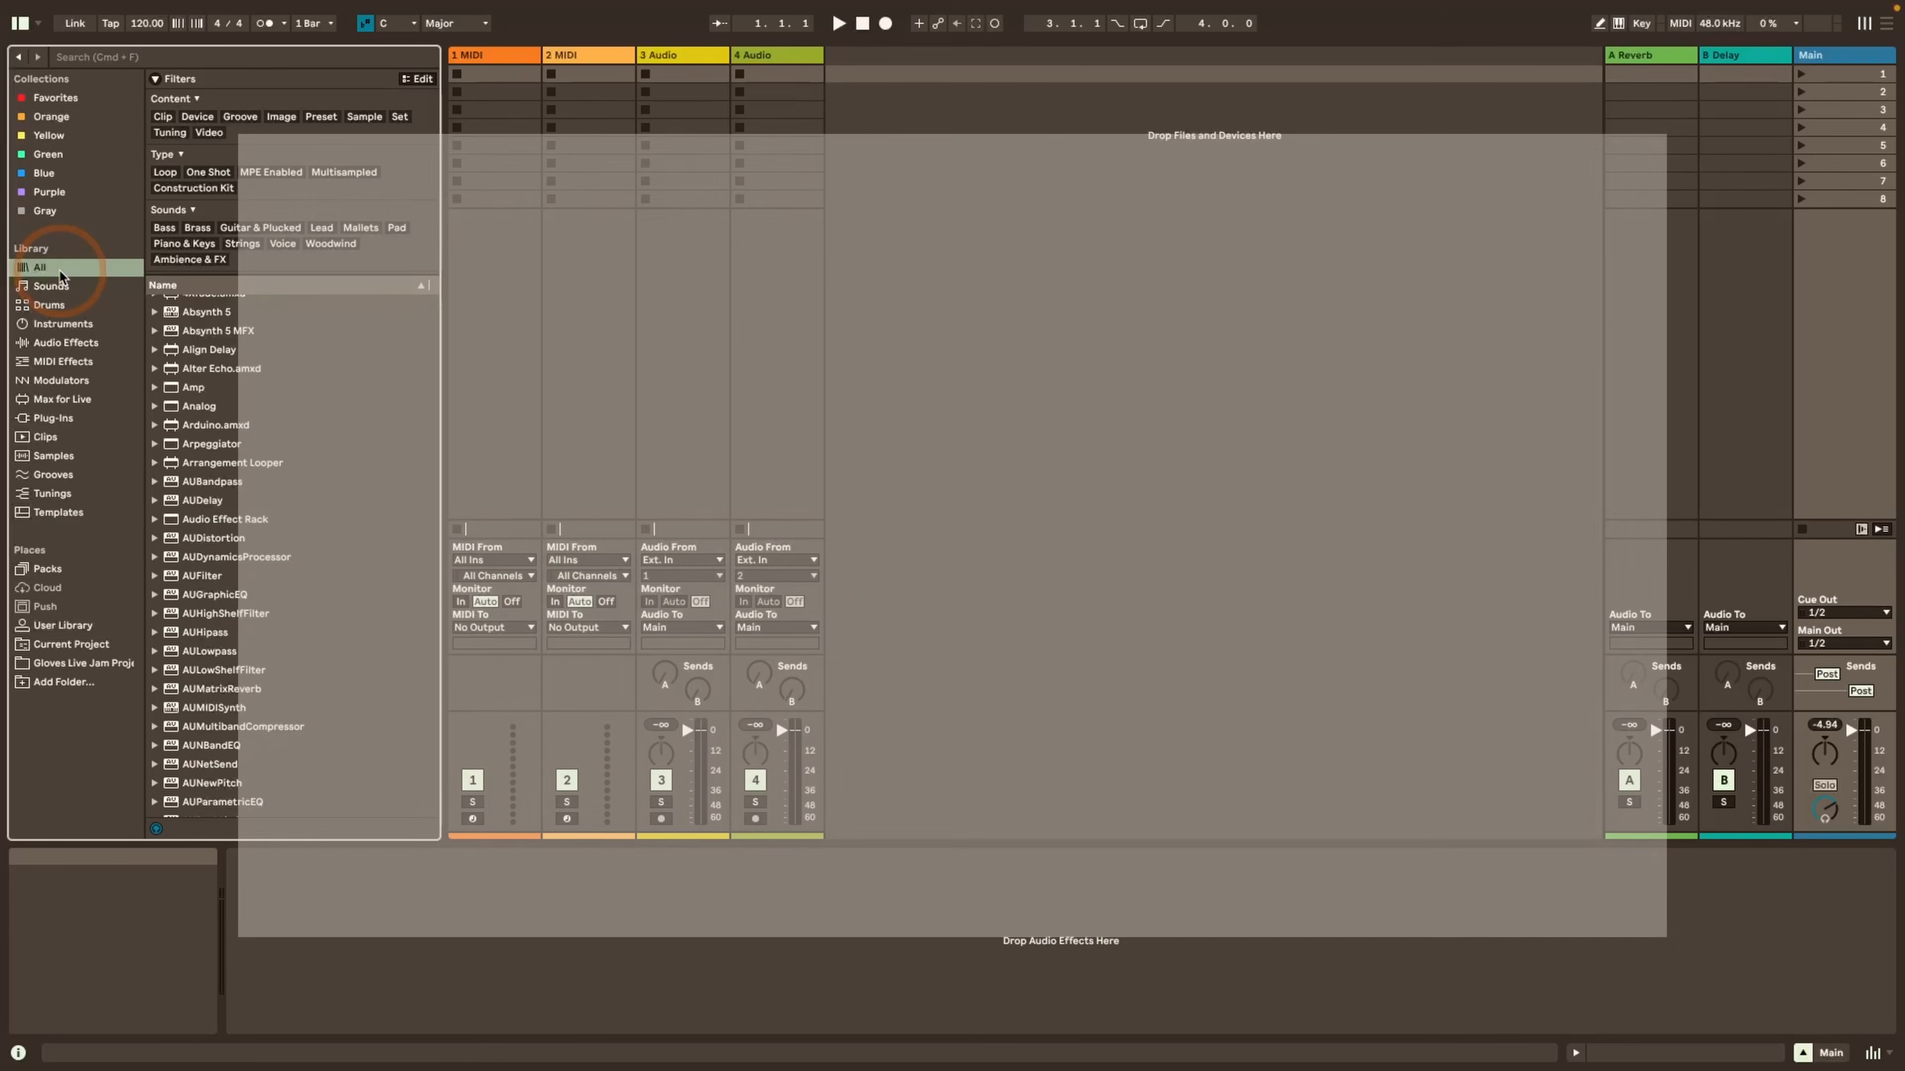
left_click(63, 456)
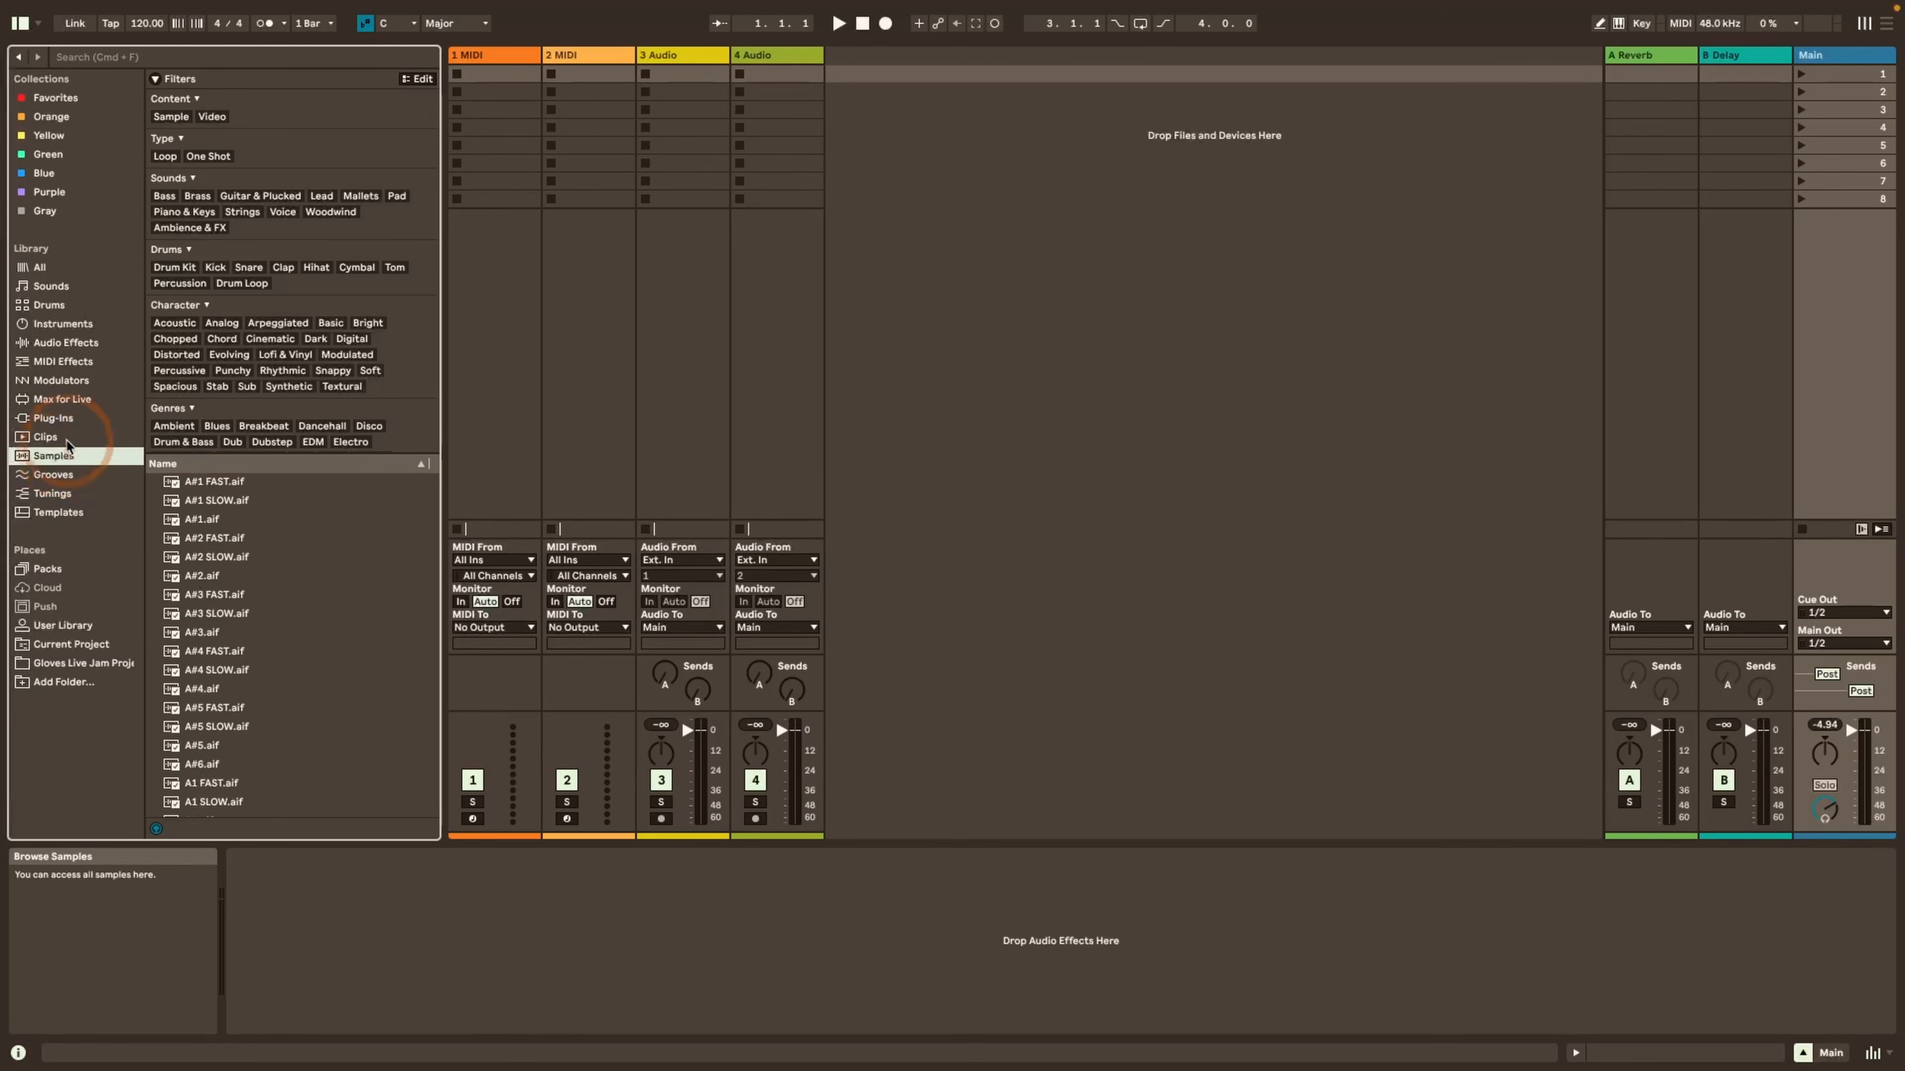
left_click(174, 268)
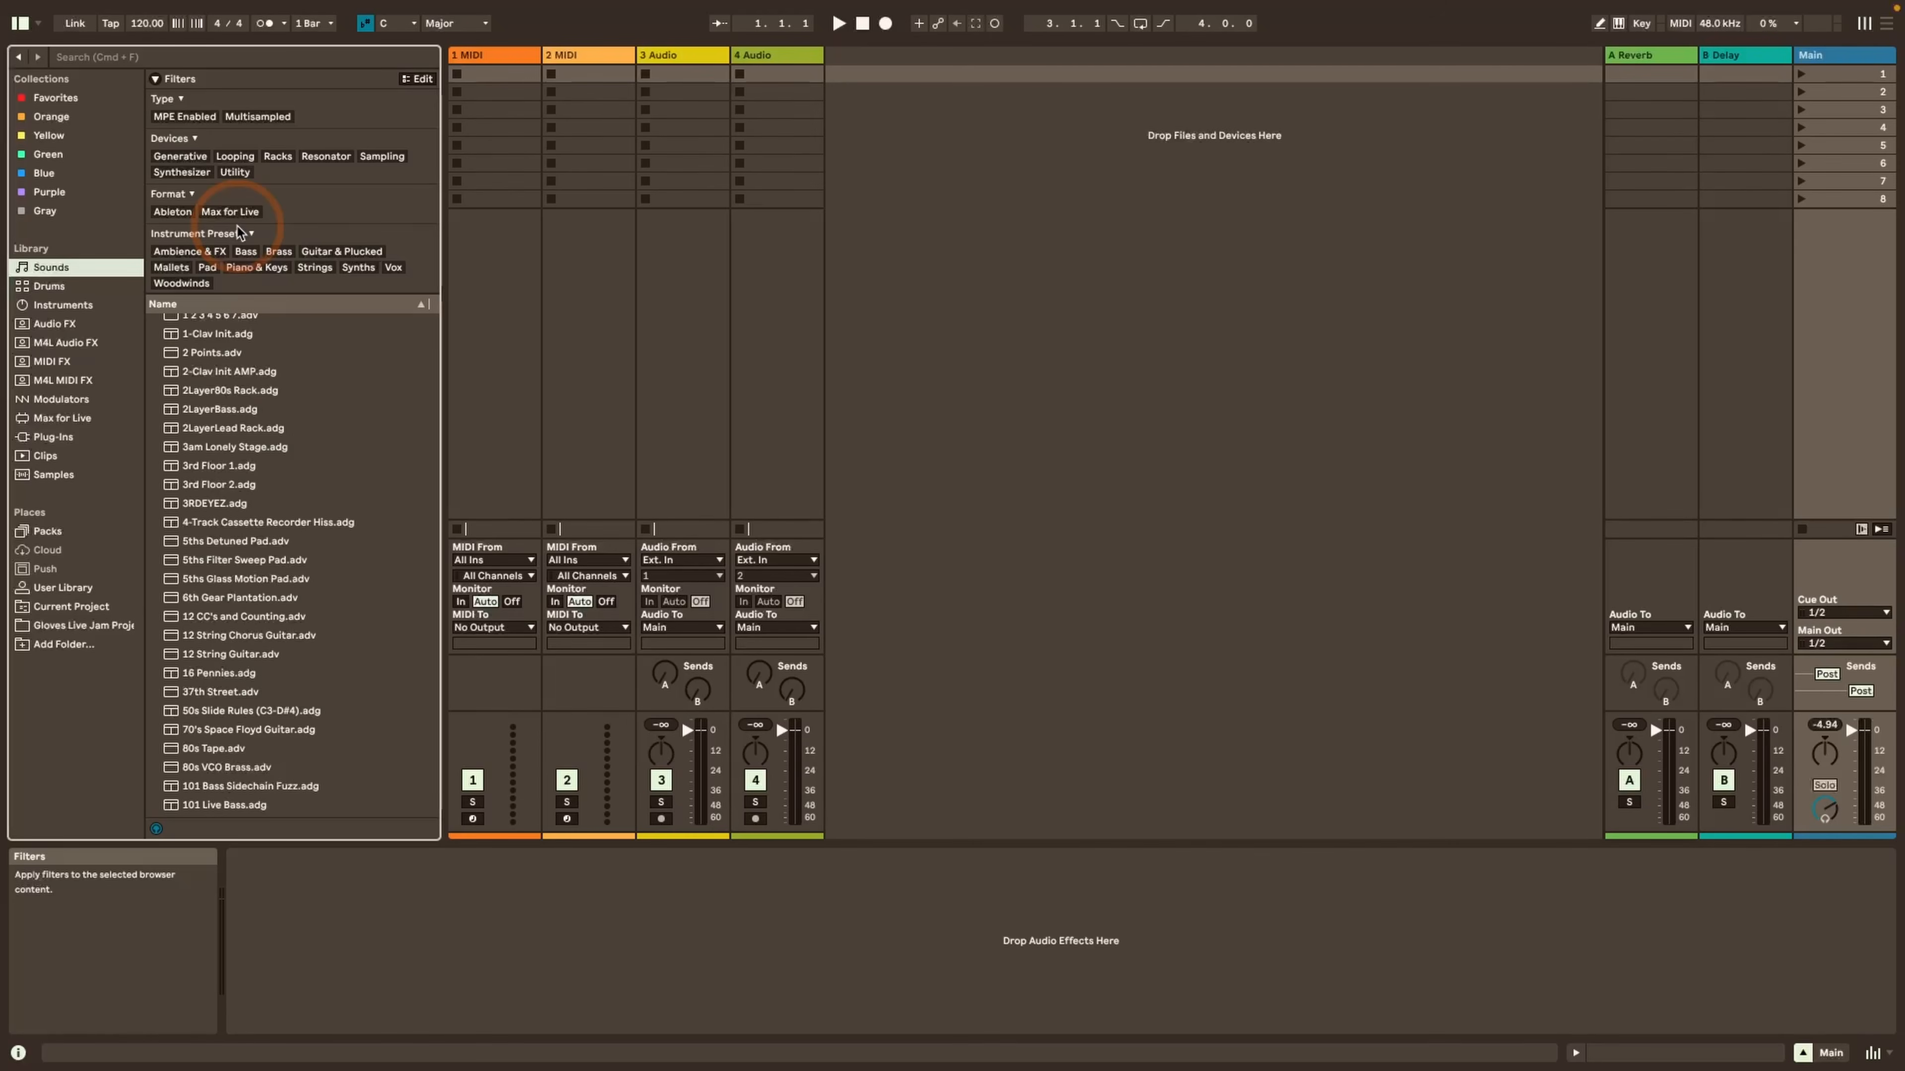
Open the sidebar labels for editing and compare the filter groups of All and Sounds
mouse_move(127, 90)
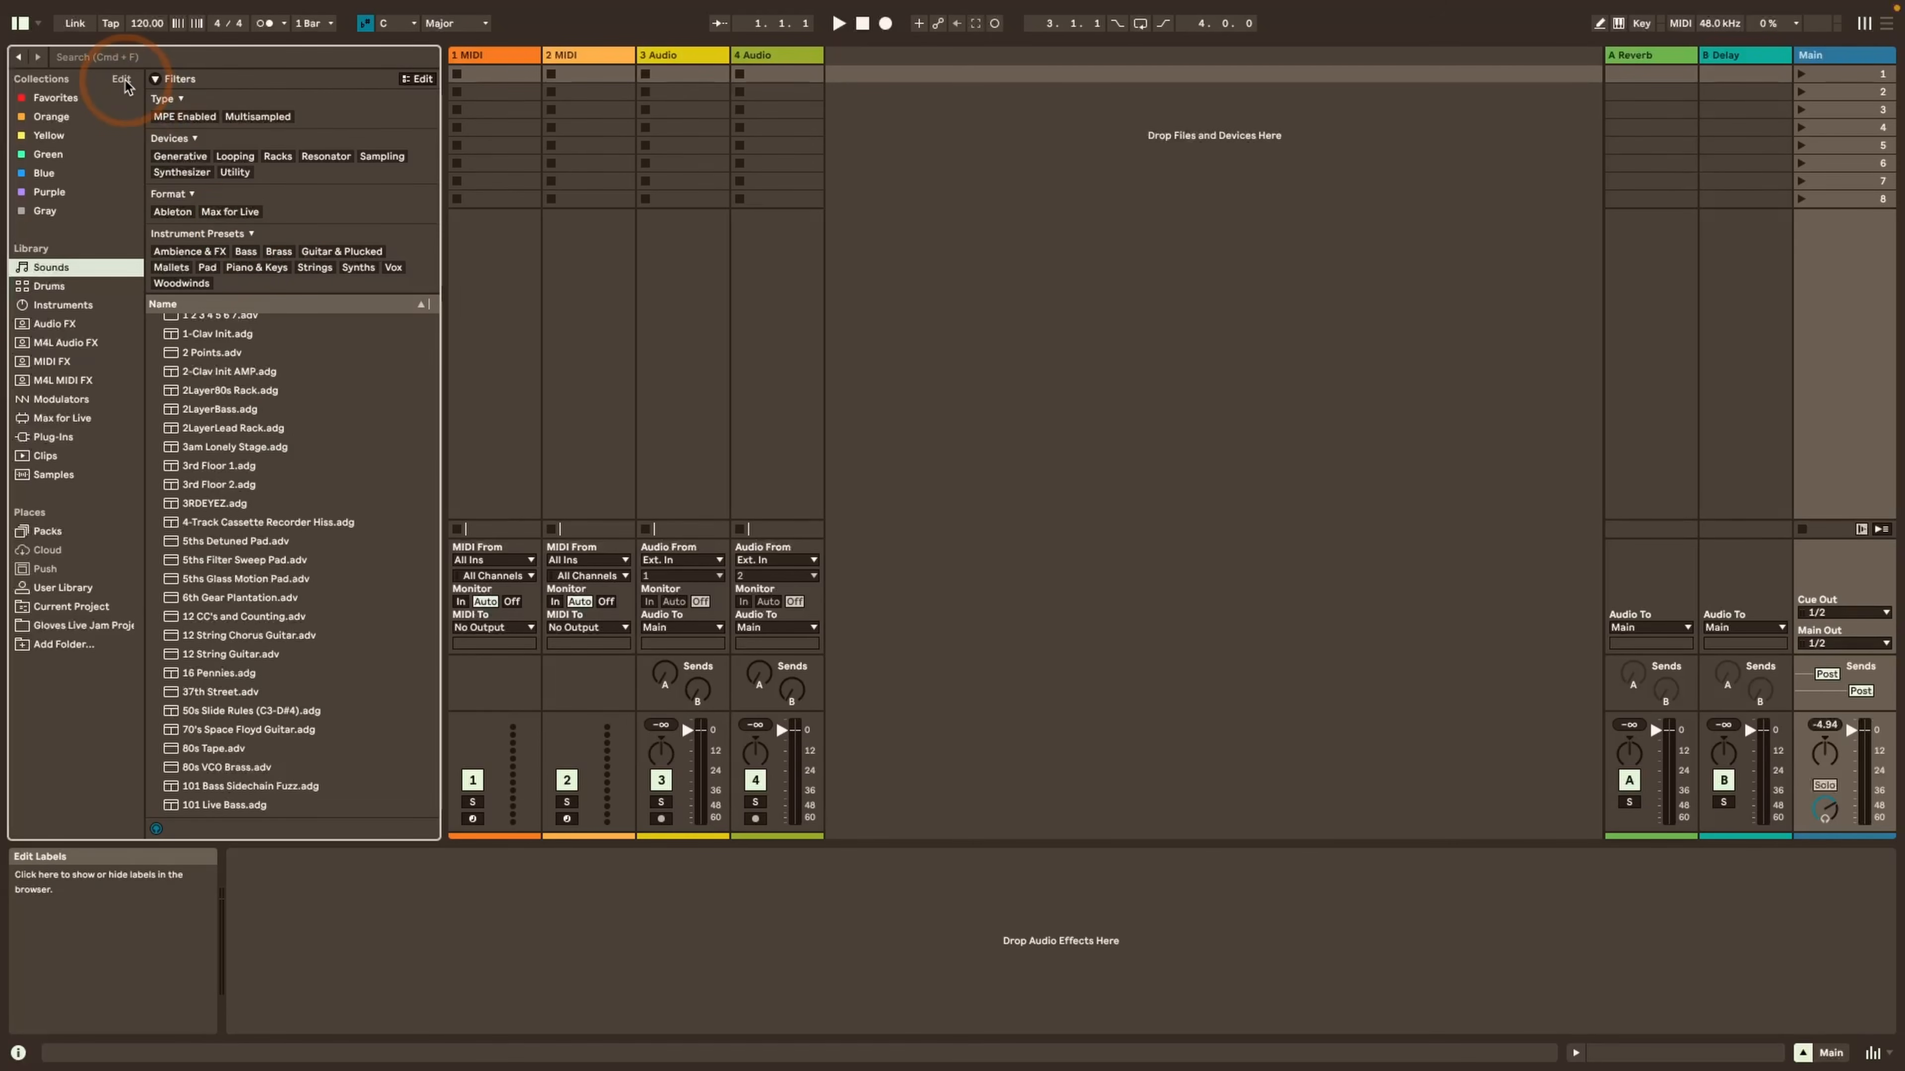
left_click(124, 81)
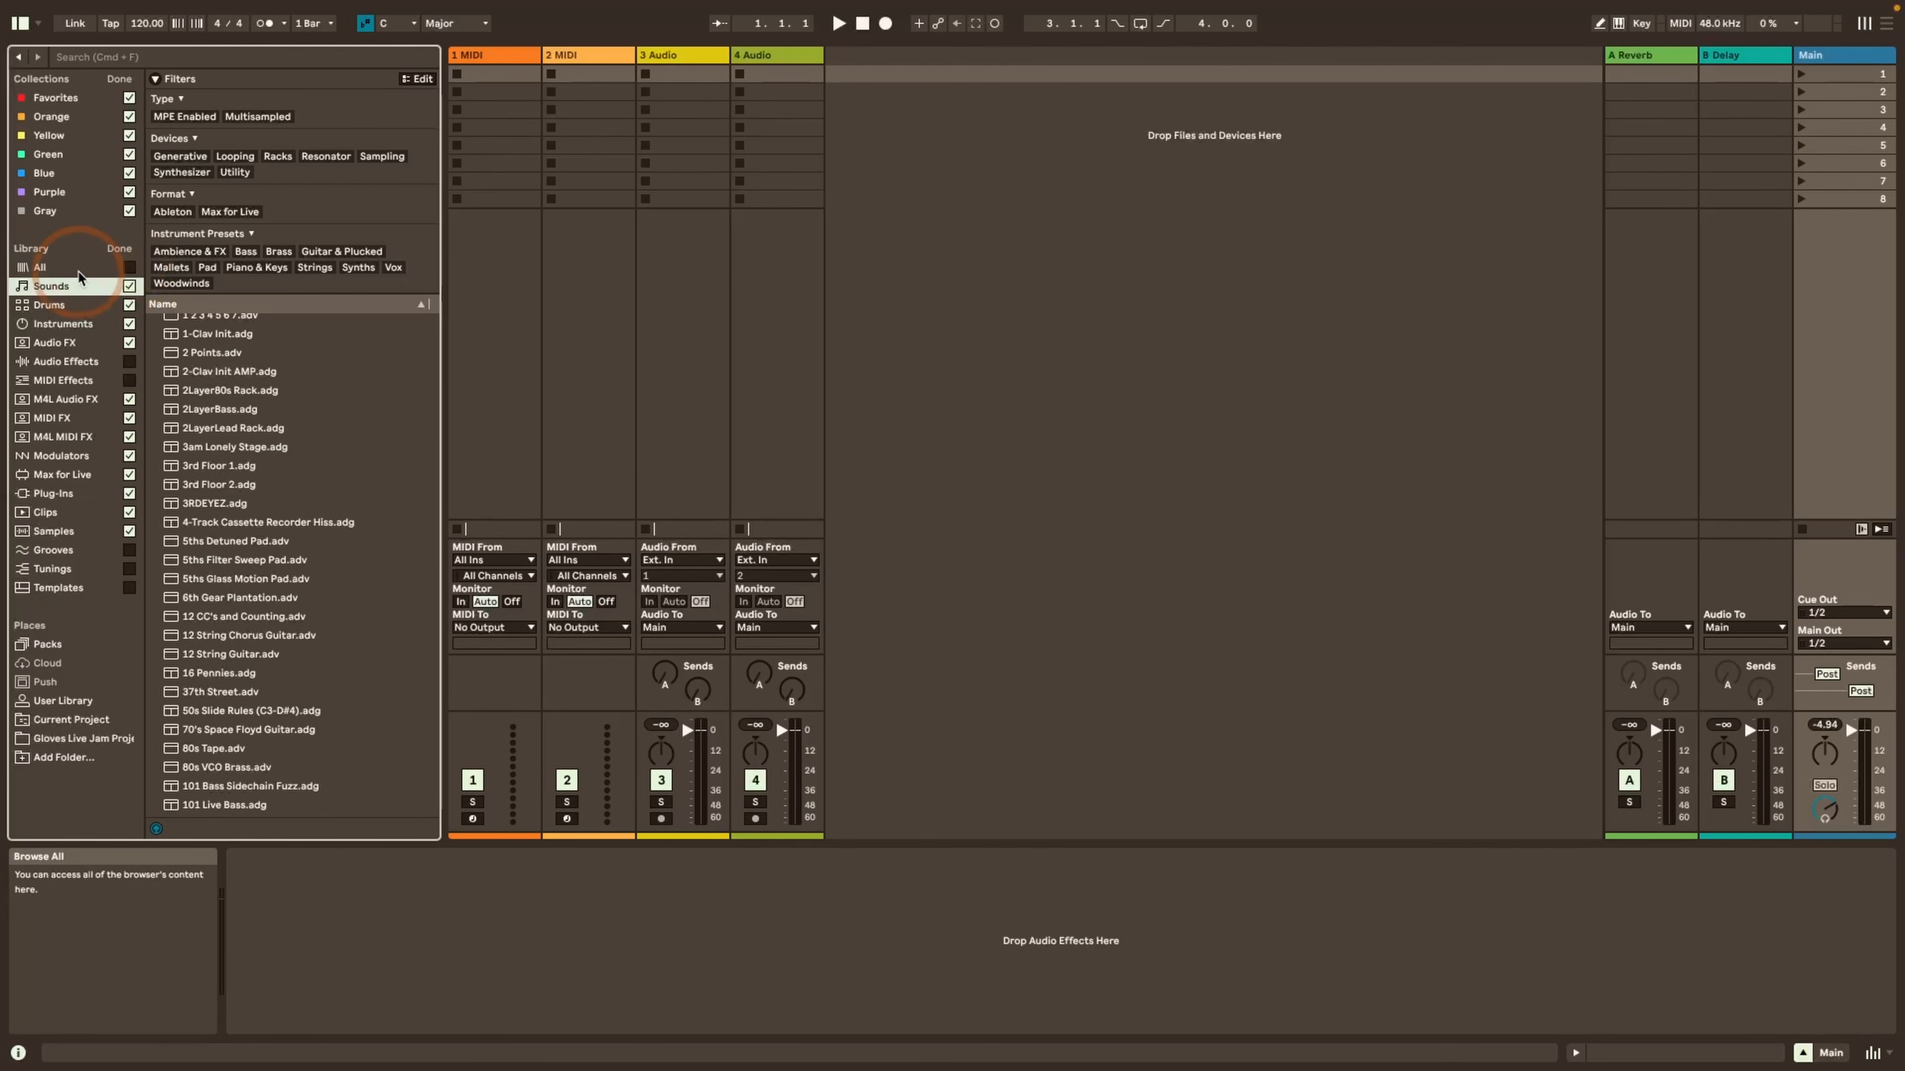
left_click(41, 270)
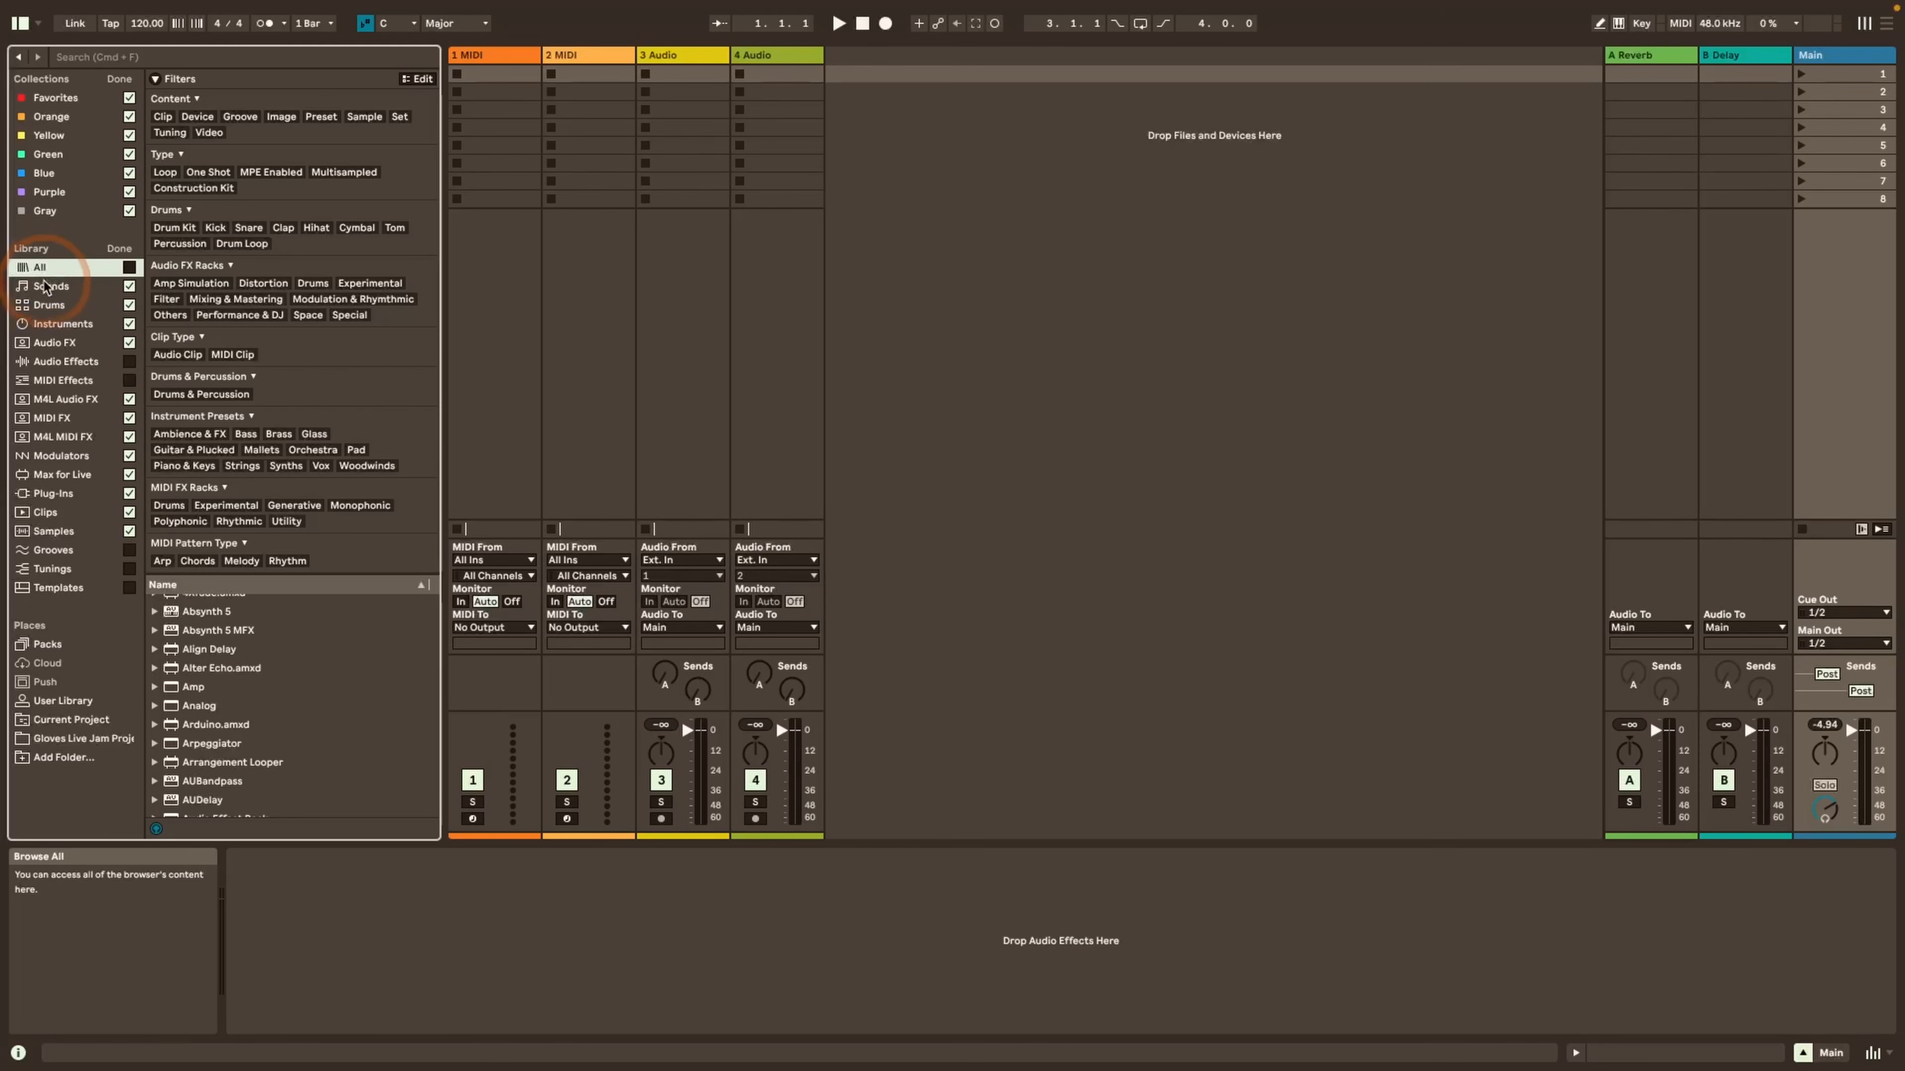
left_click(45, 287)
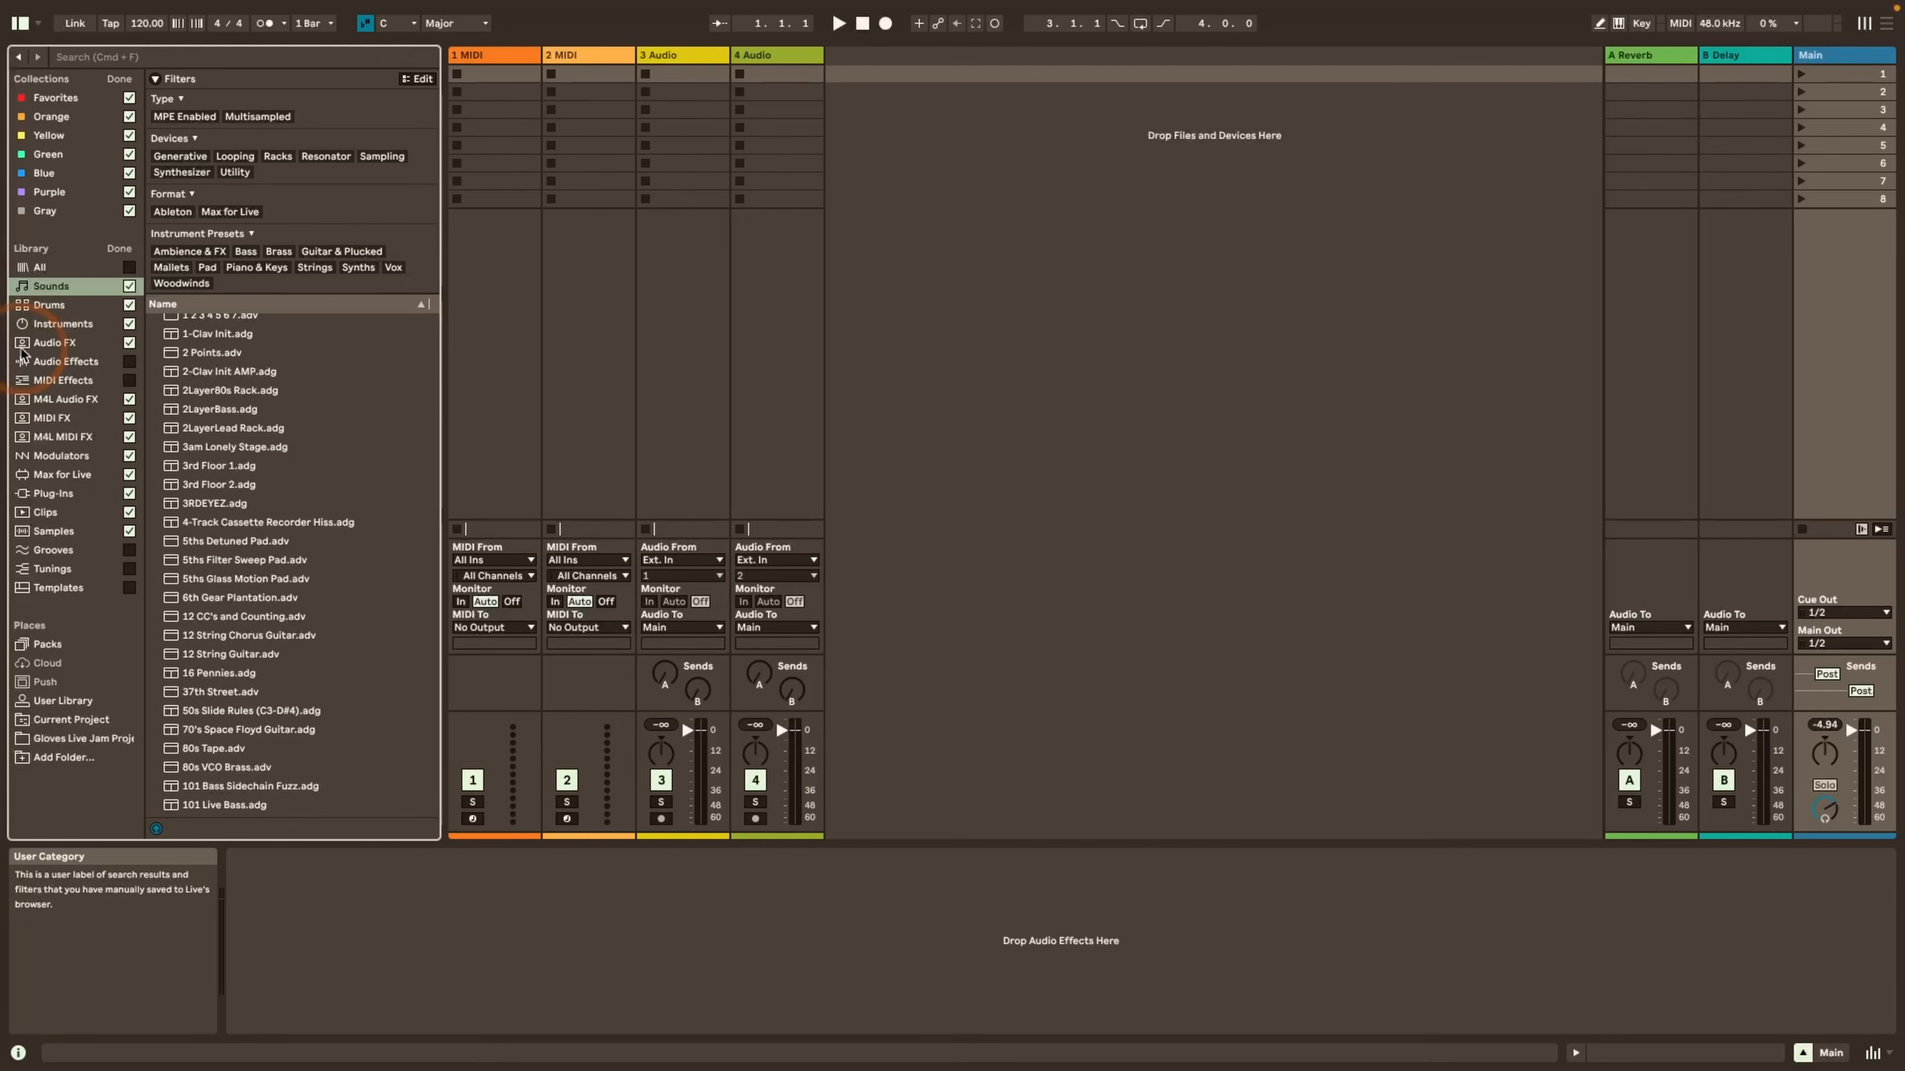
Search the Sounds label for "piano" and save the results as a sidebar label named piano
left_click(124, 58)
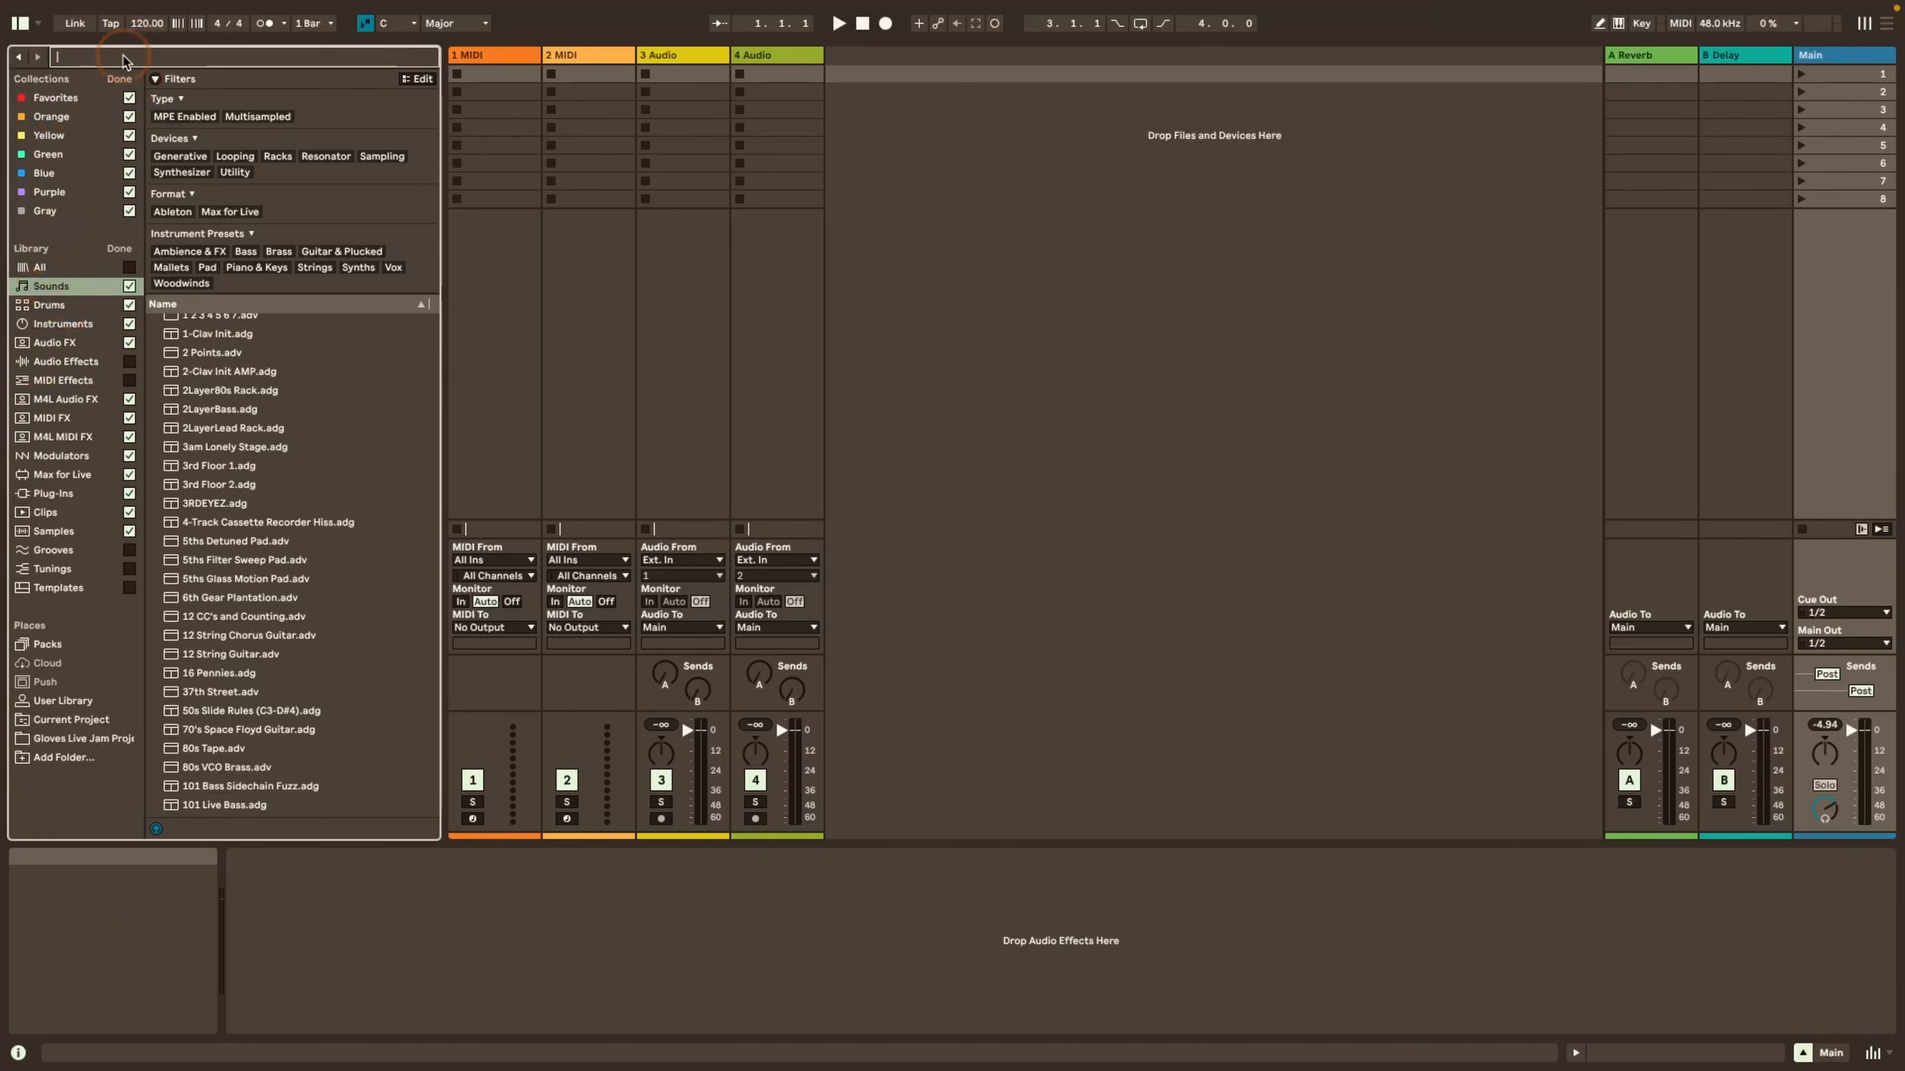
type("pia")
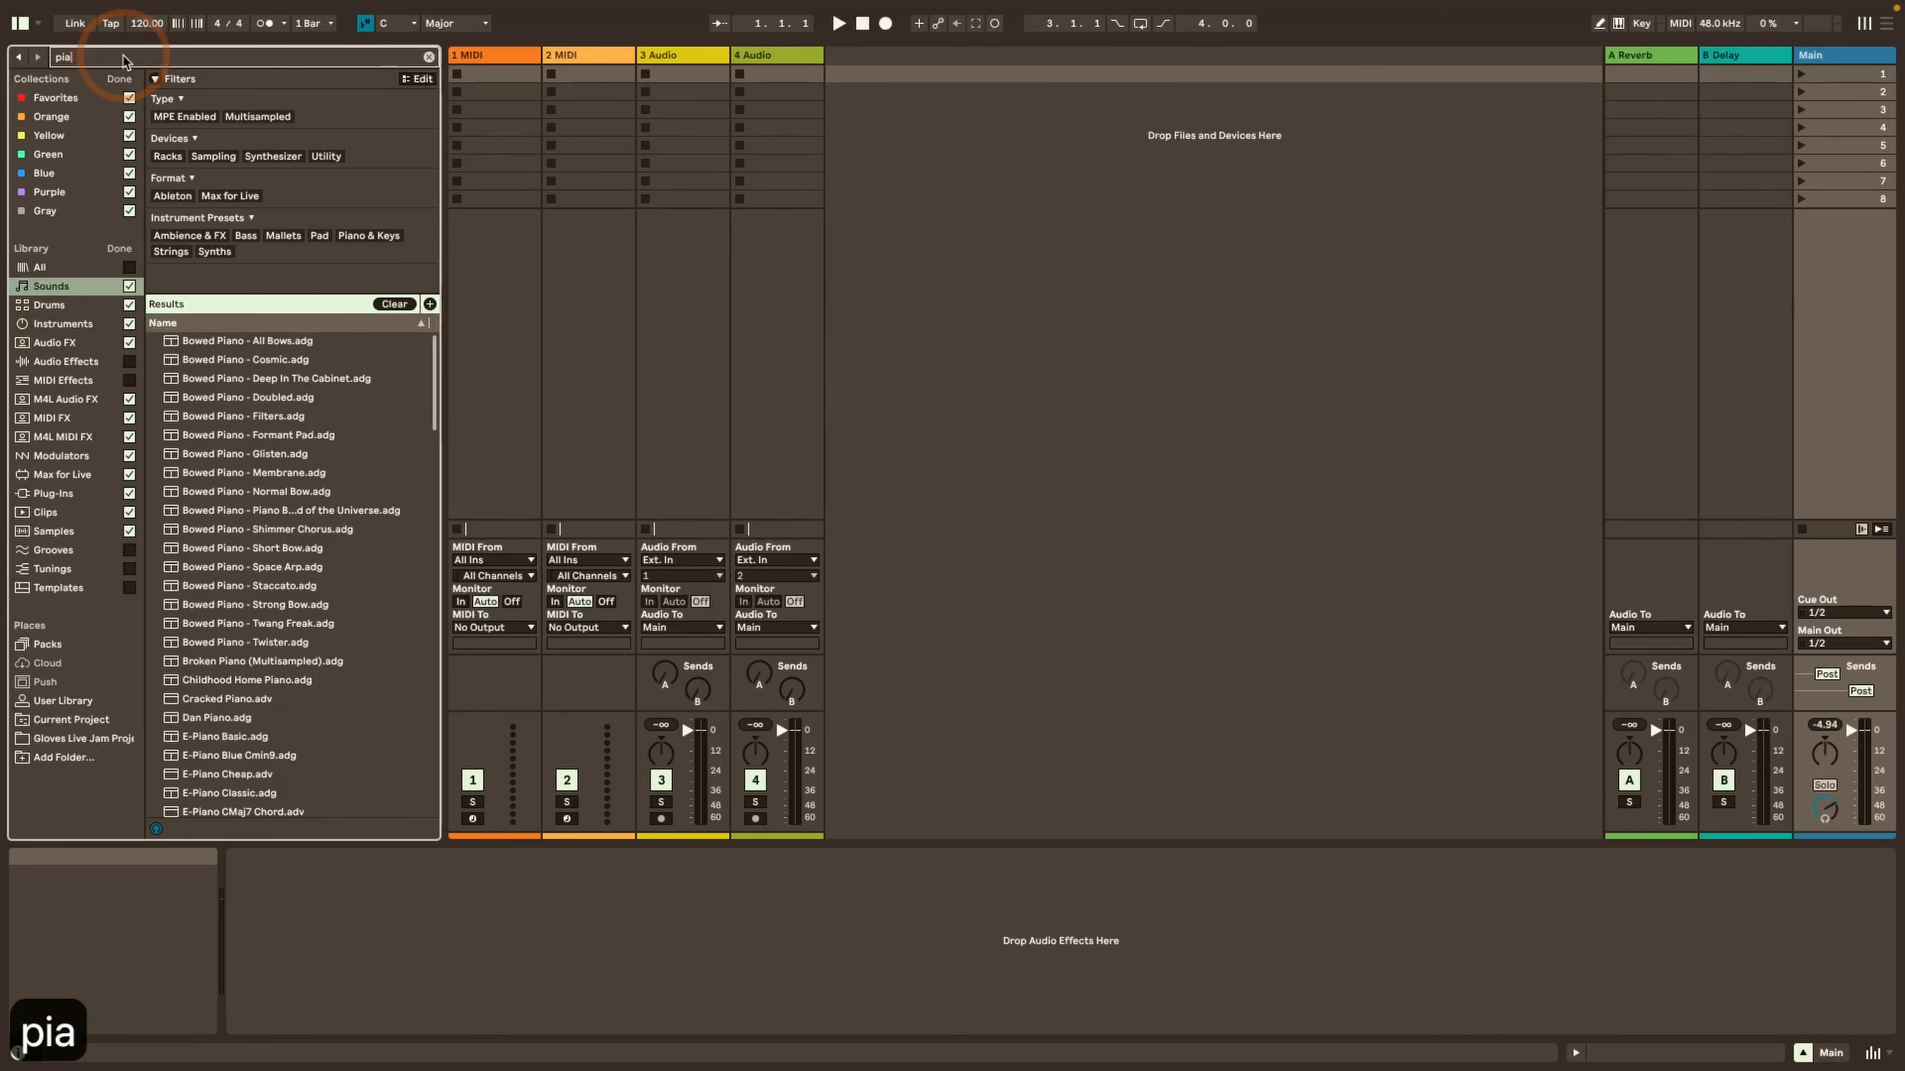
type("no")
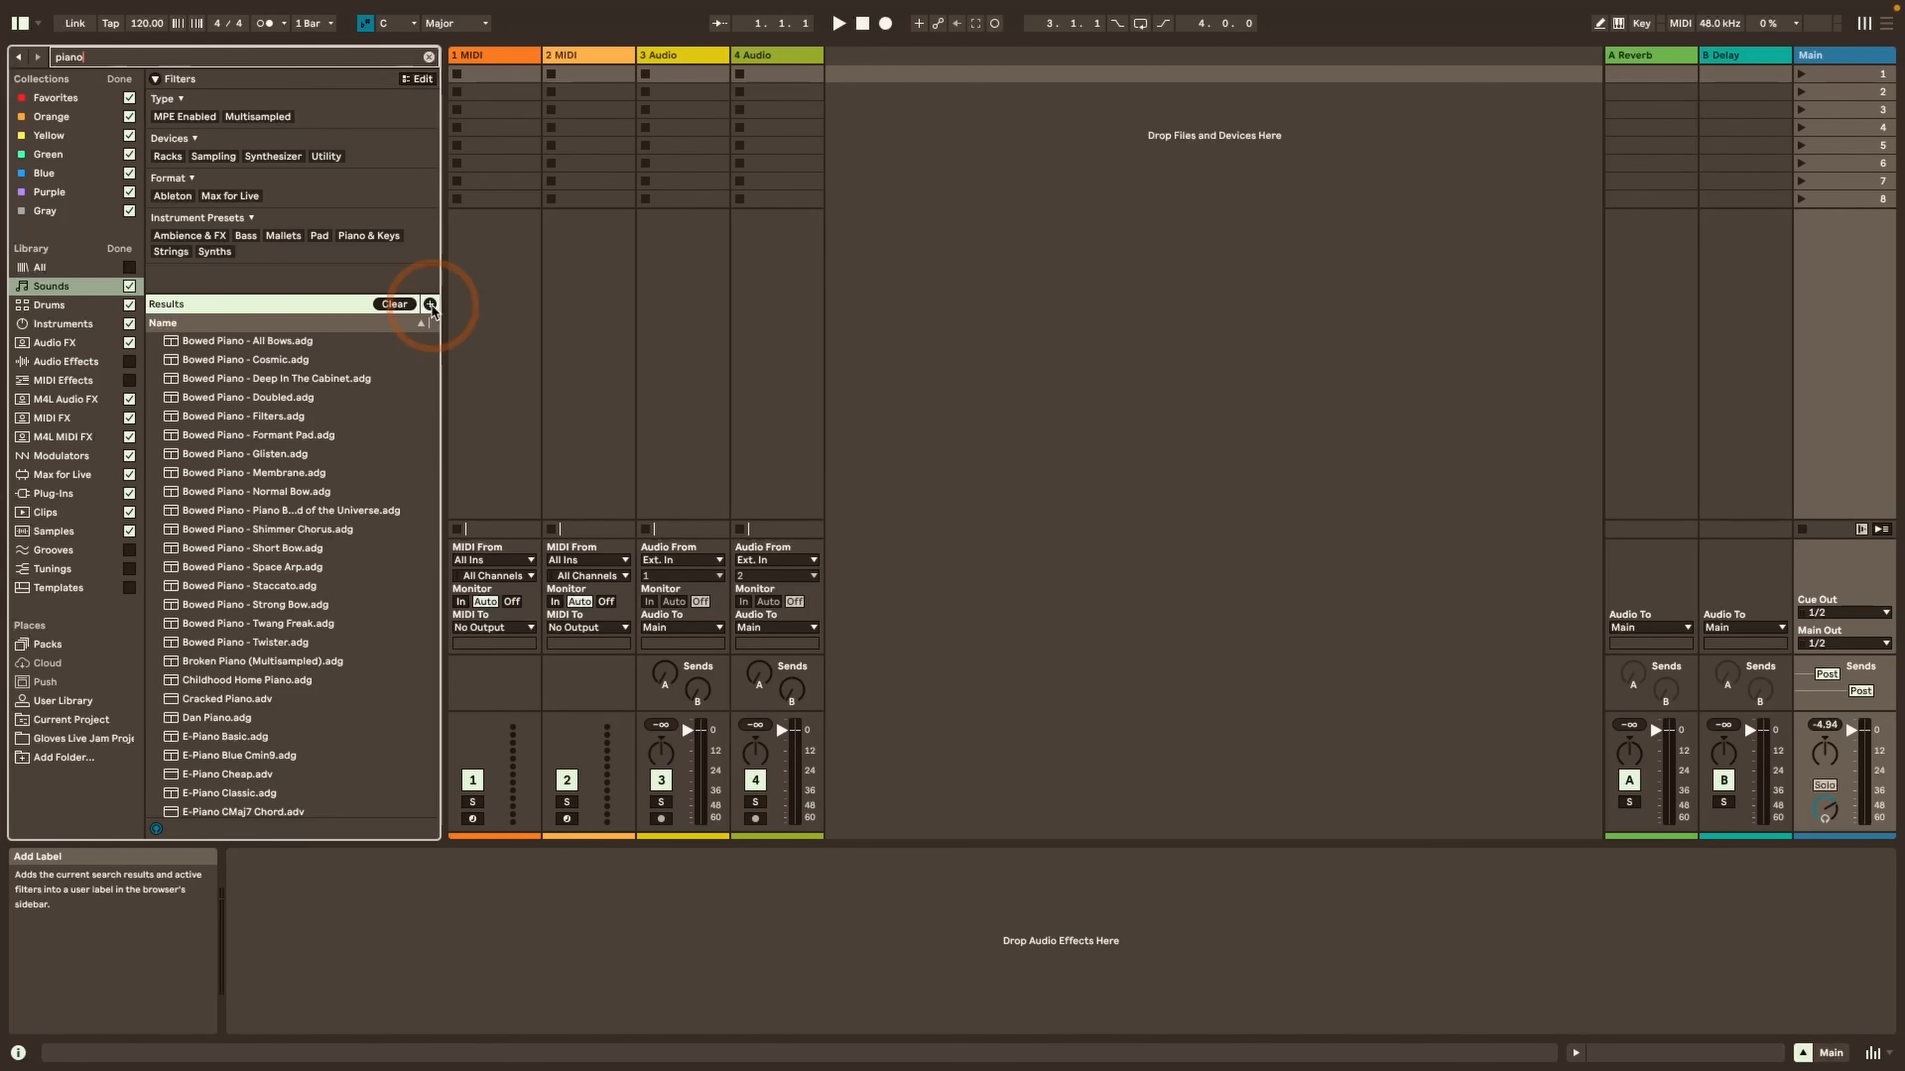
left_click(429, 304)
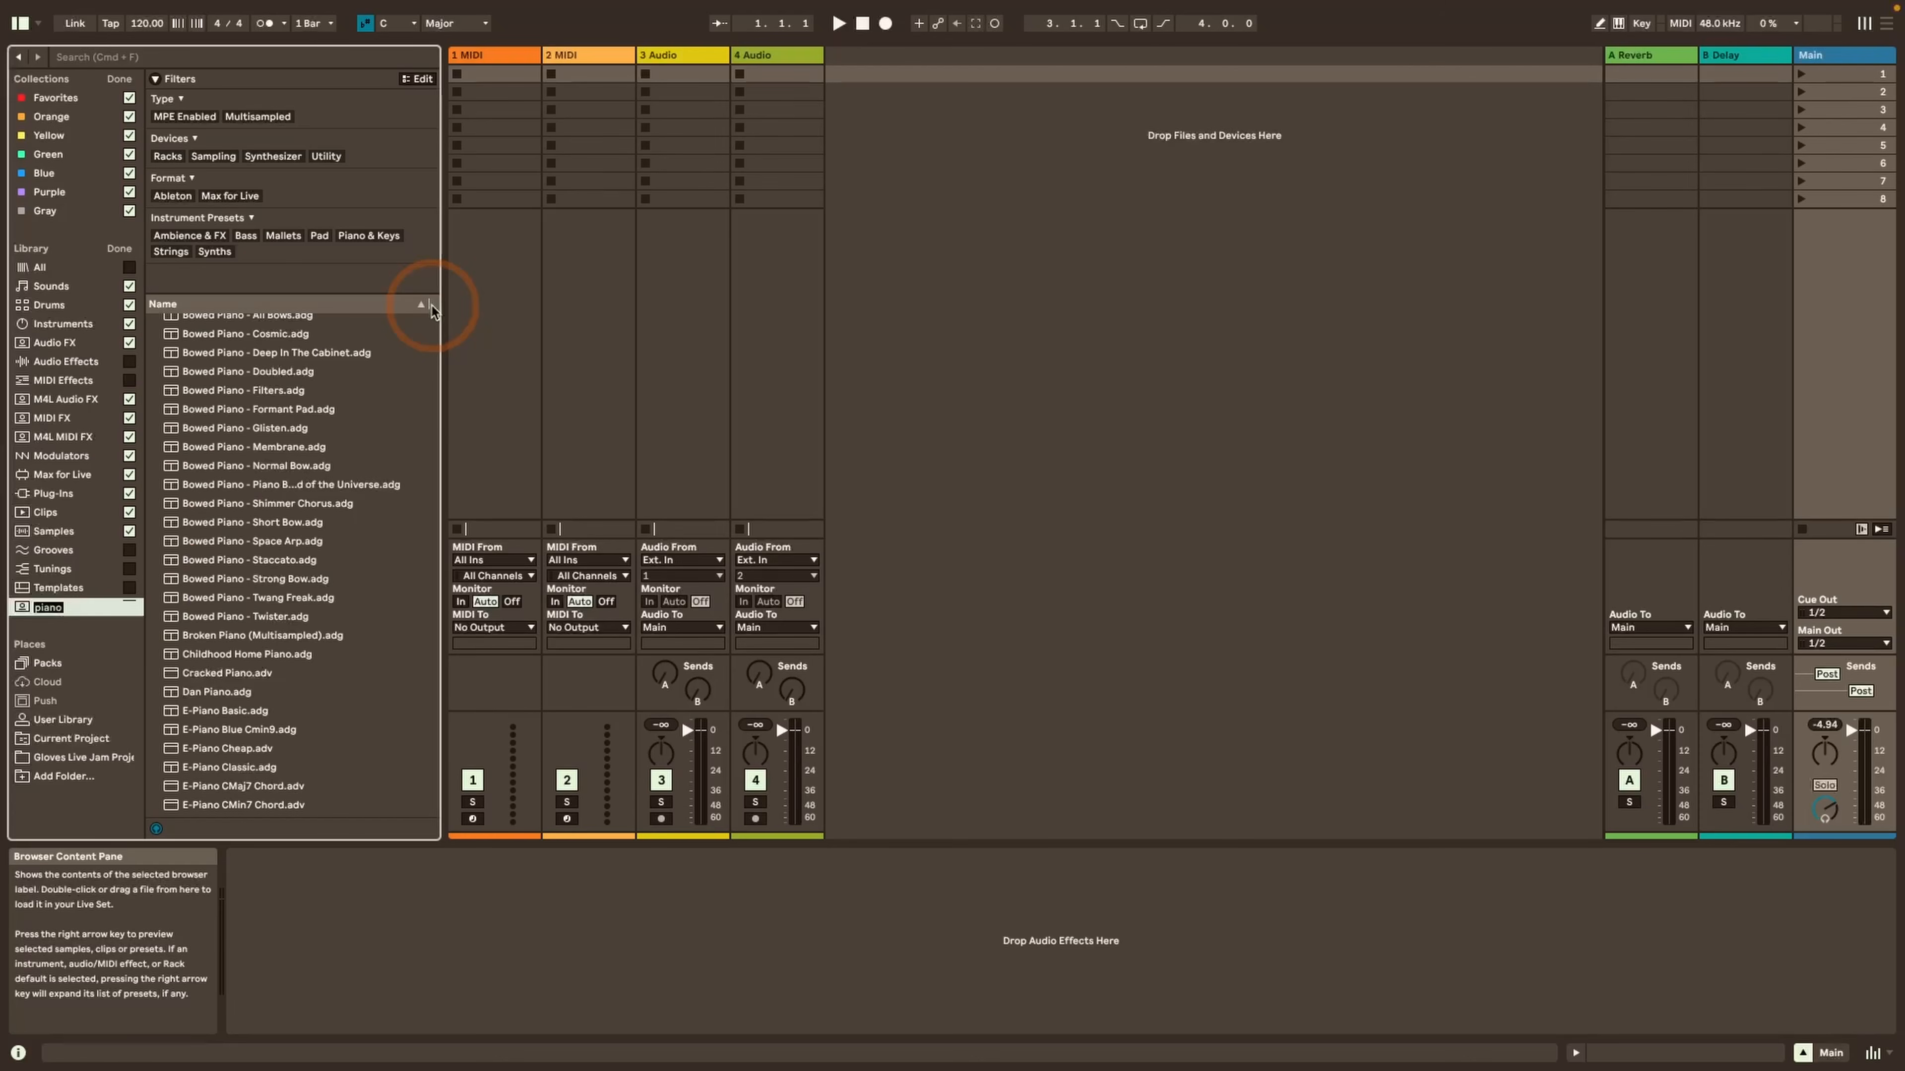
key("Return")
Open the saved piano label's name for editing and keep it as piano
right_click(56, 608)
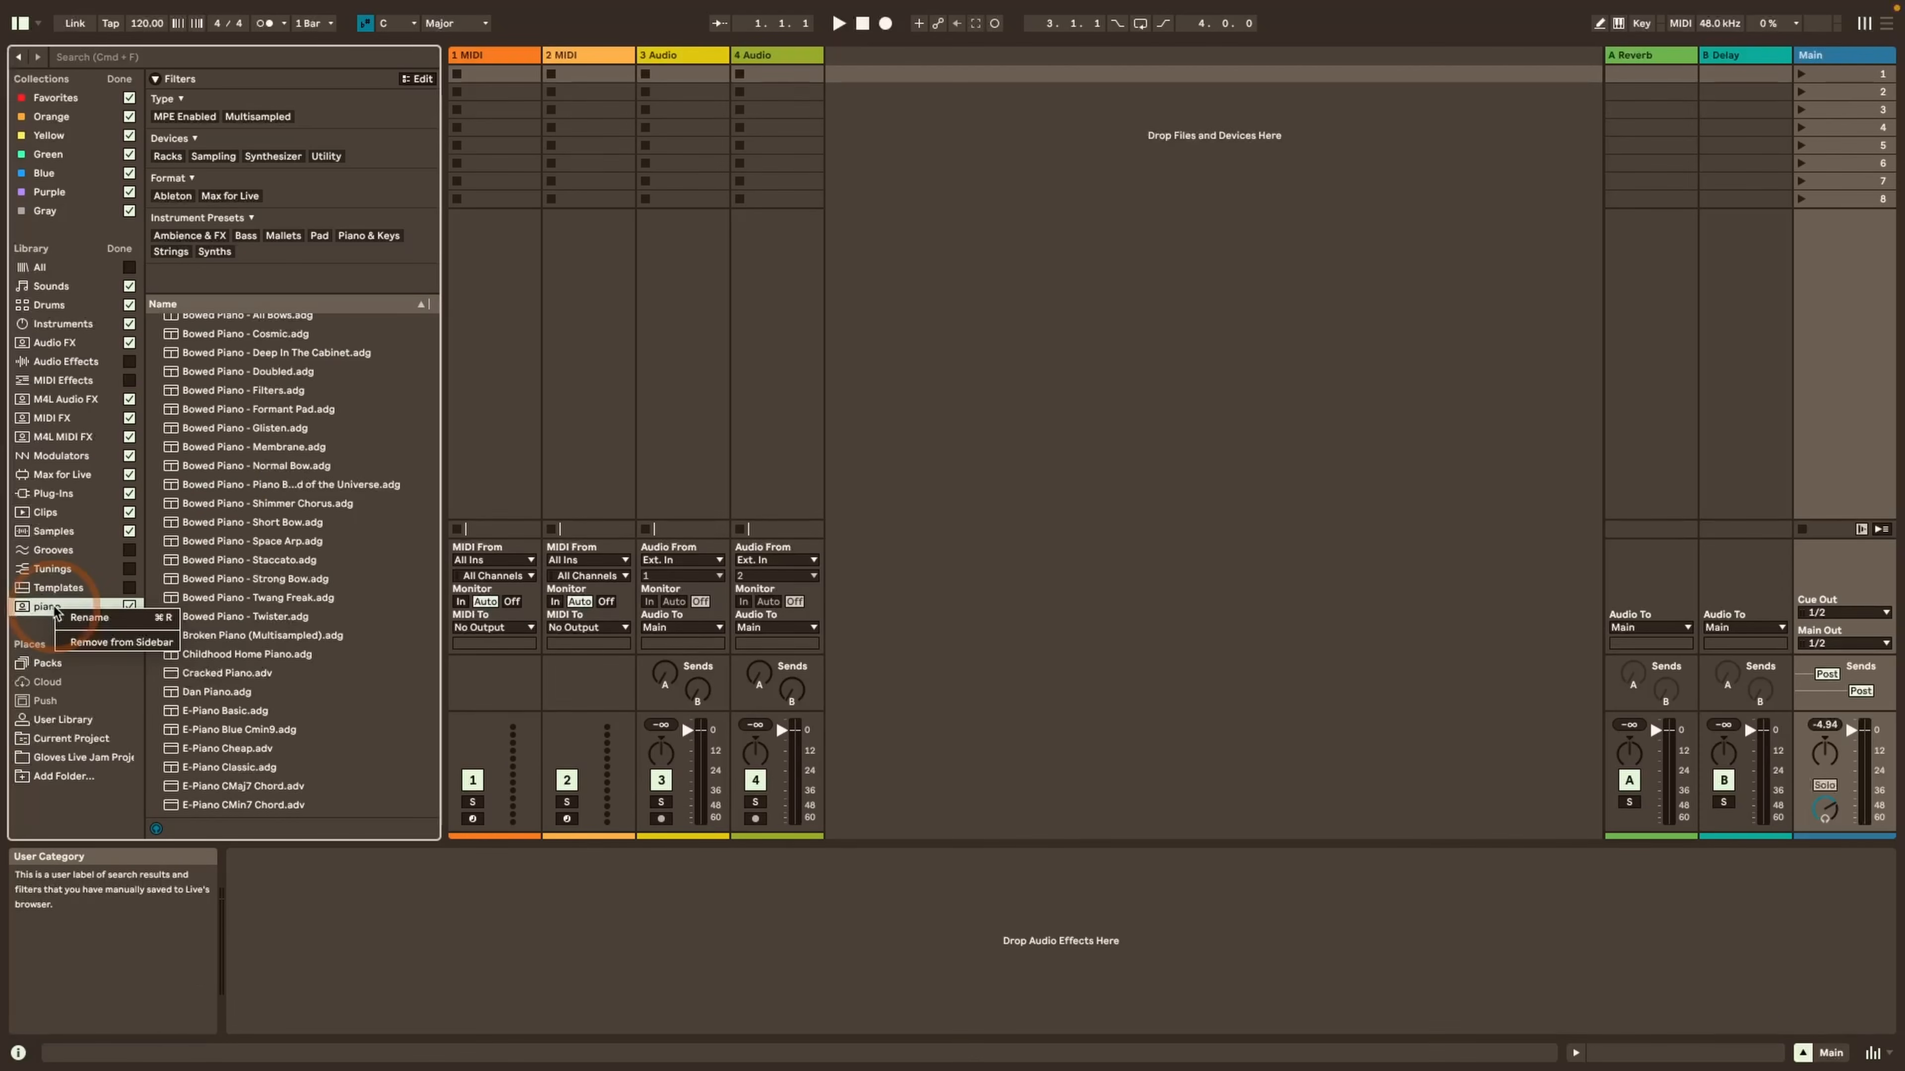
left_click(82, 618)
key("Return")
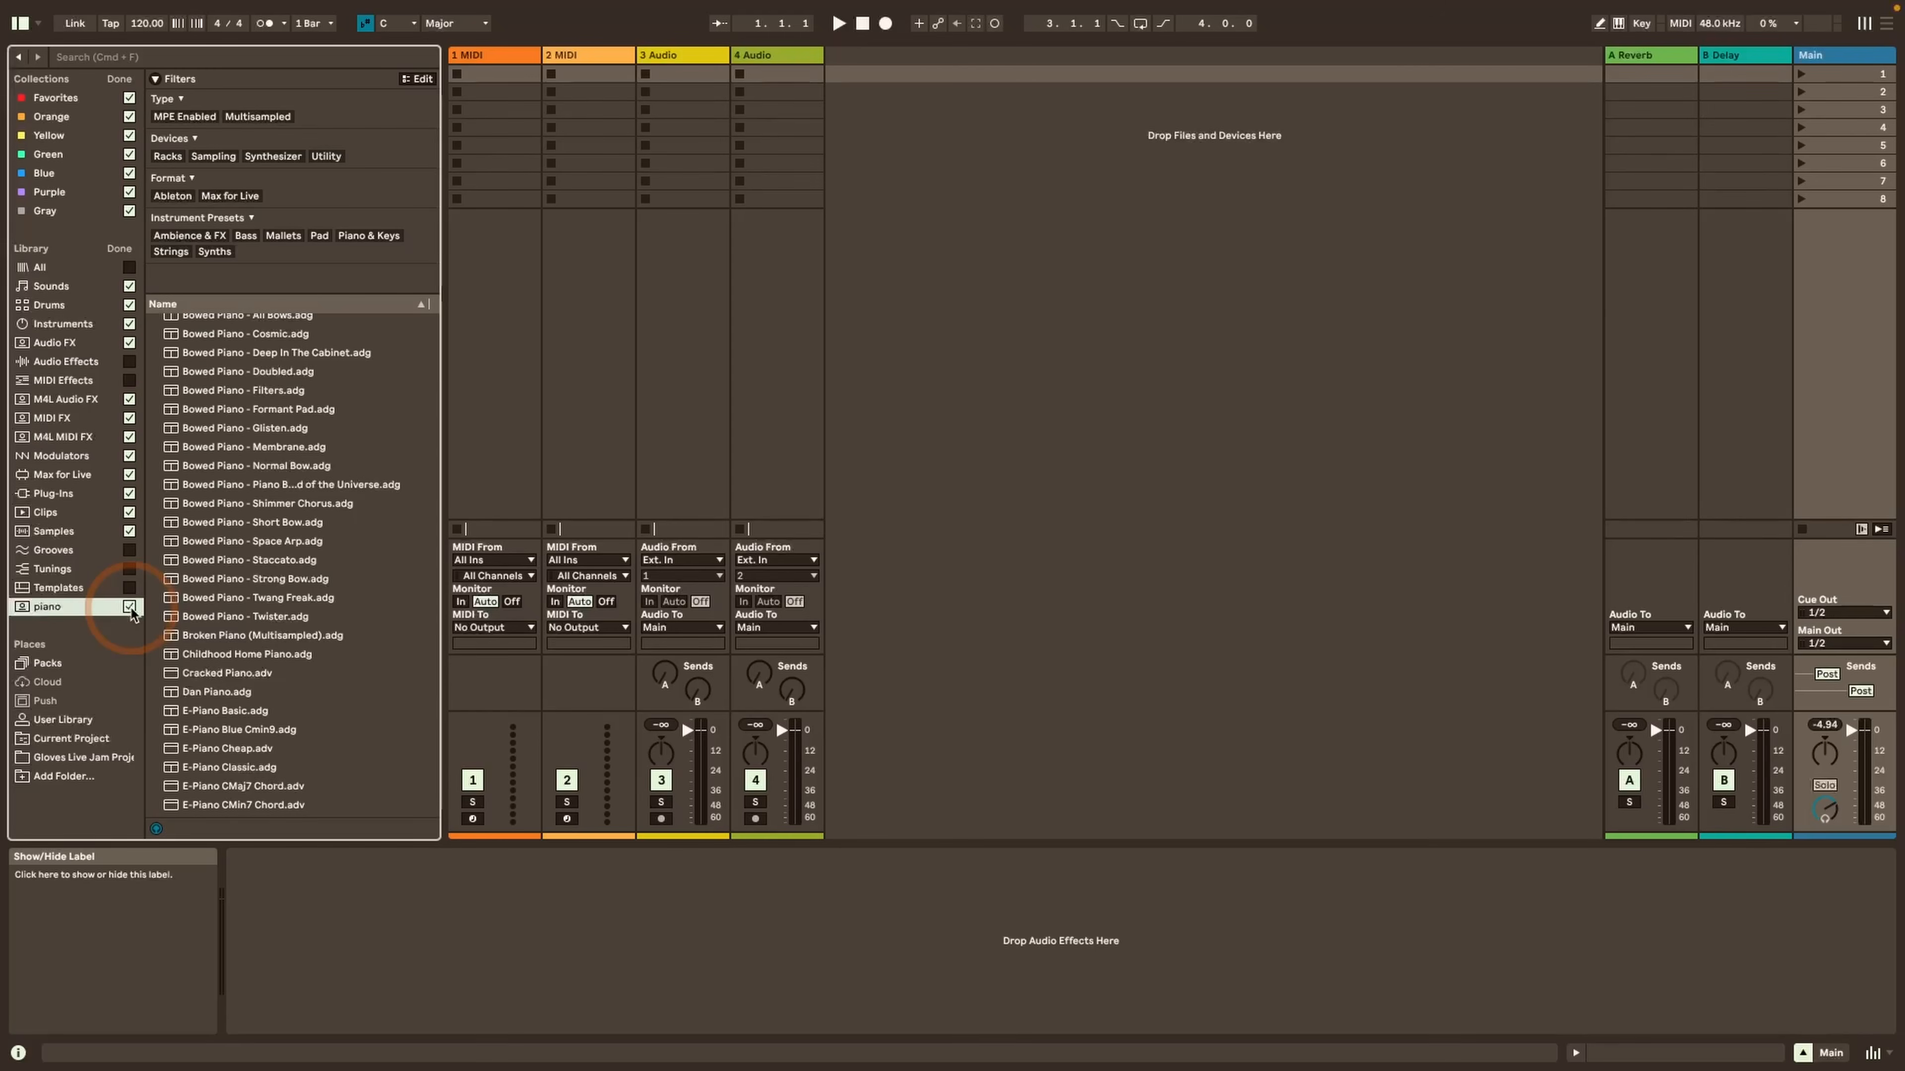
Remove the saved piano label from the sidebar and finish editing the sidebar labels
right_click(60, 608)
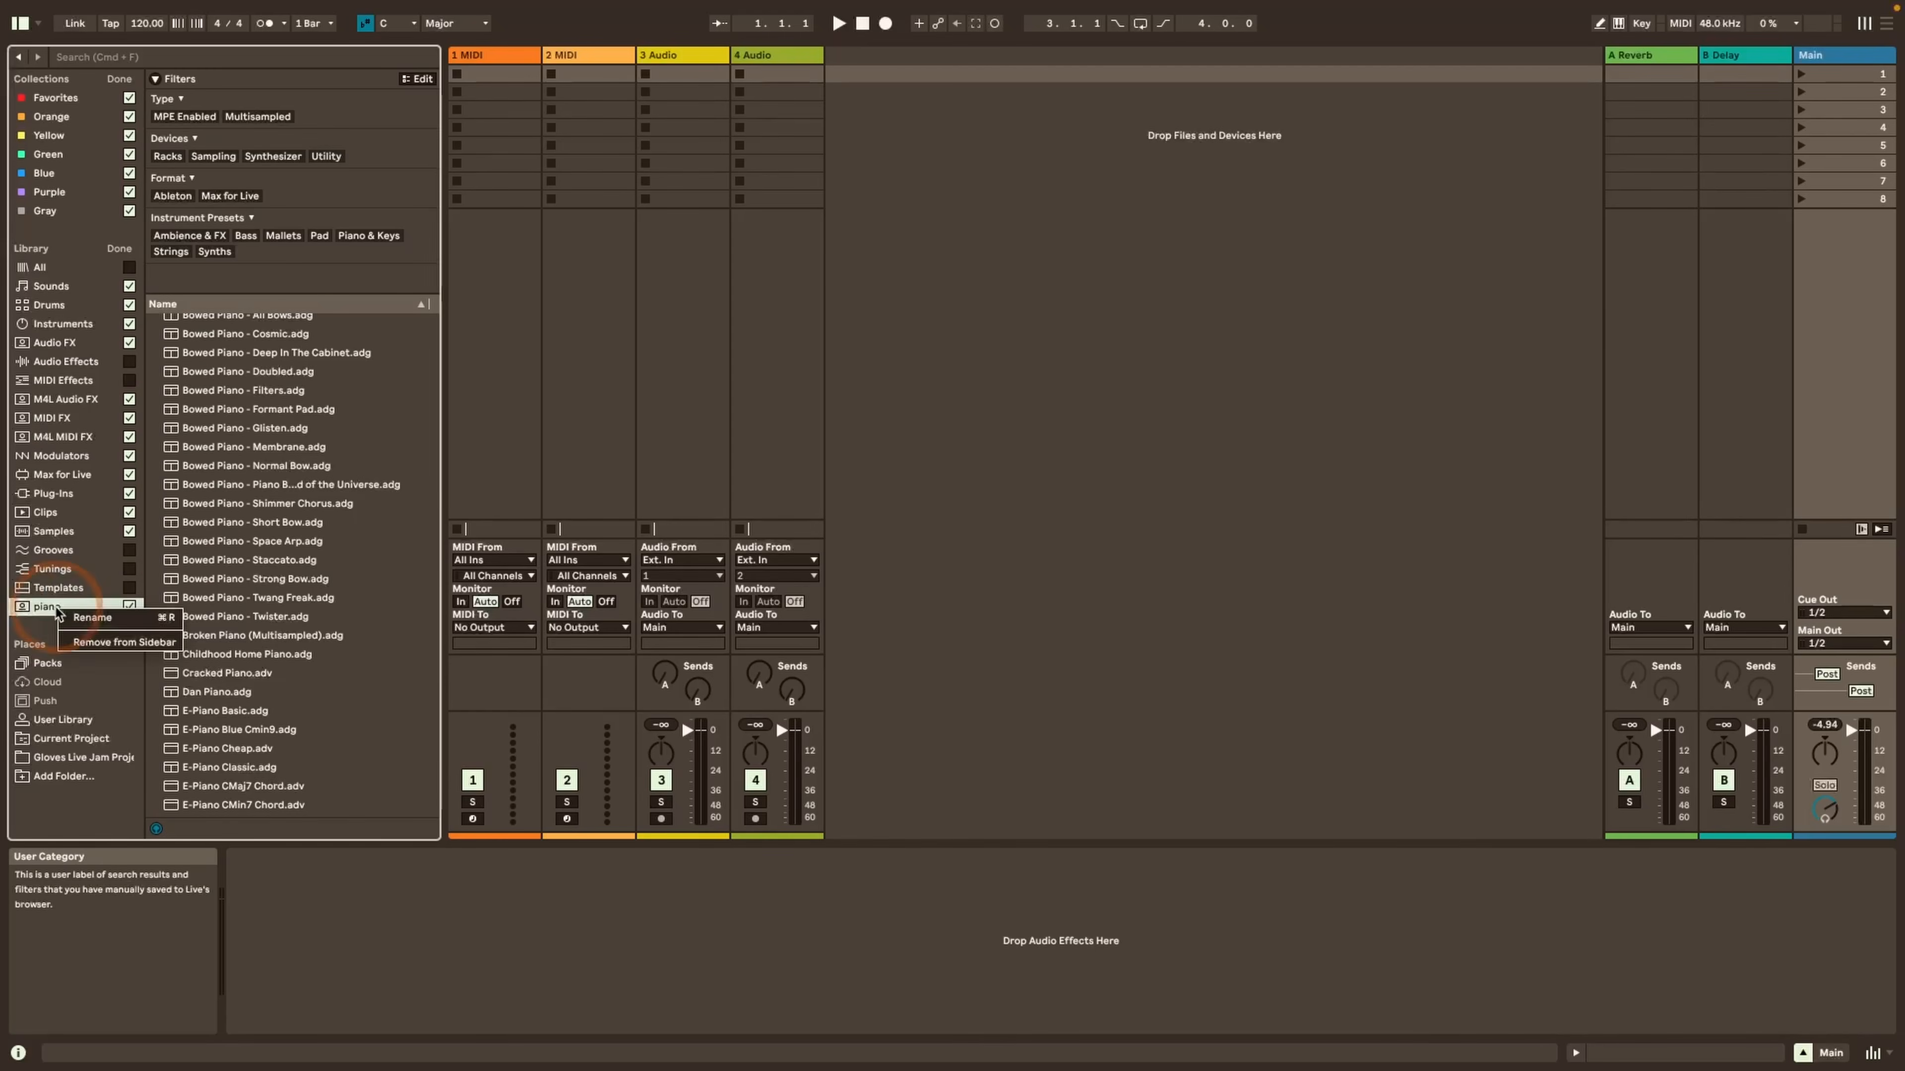
left_click(111, 642)
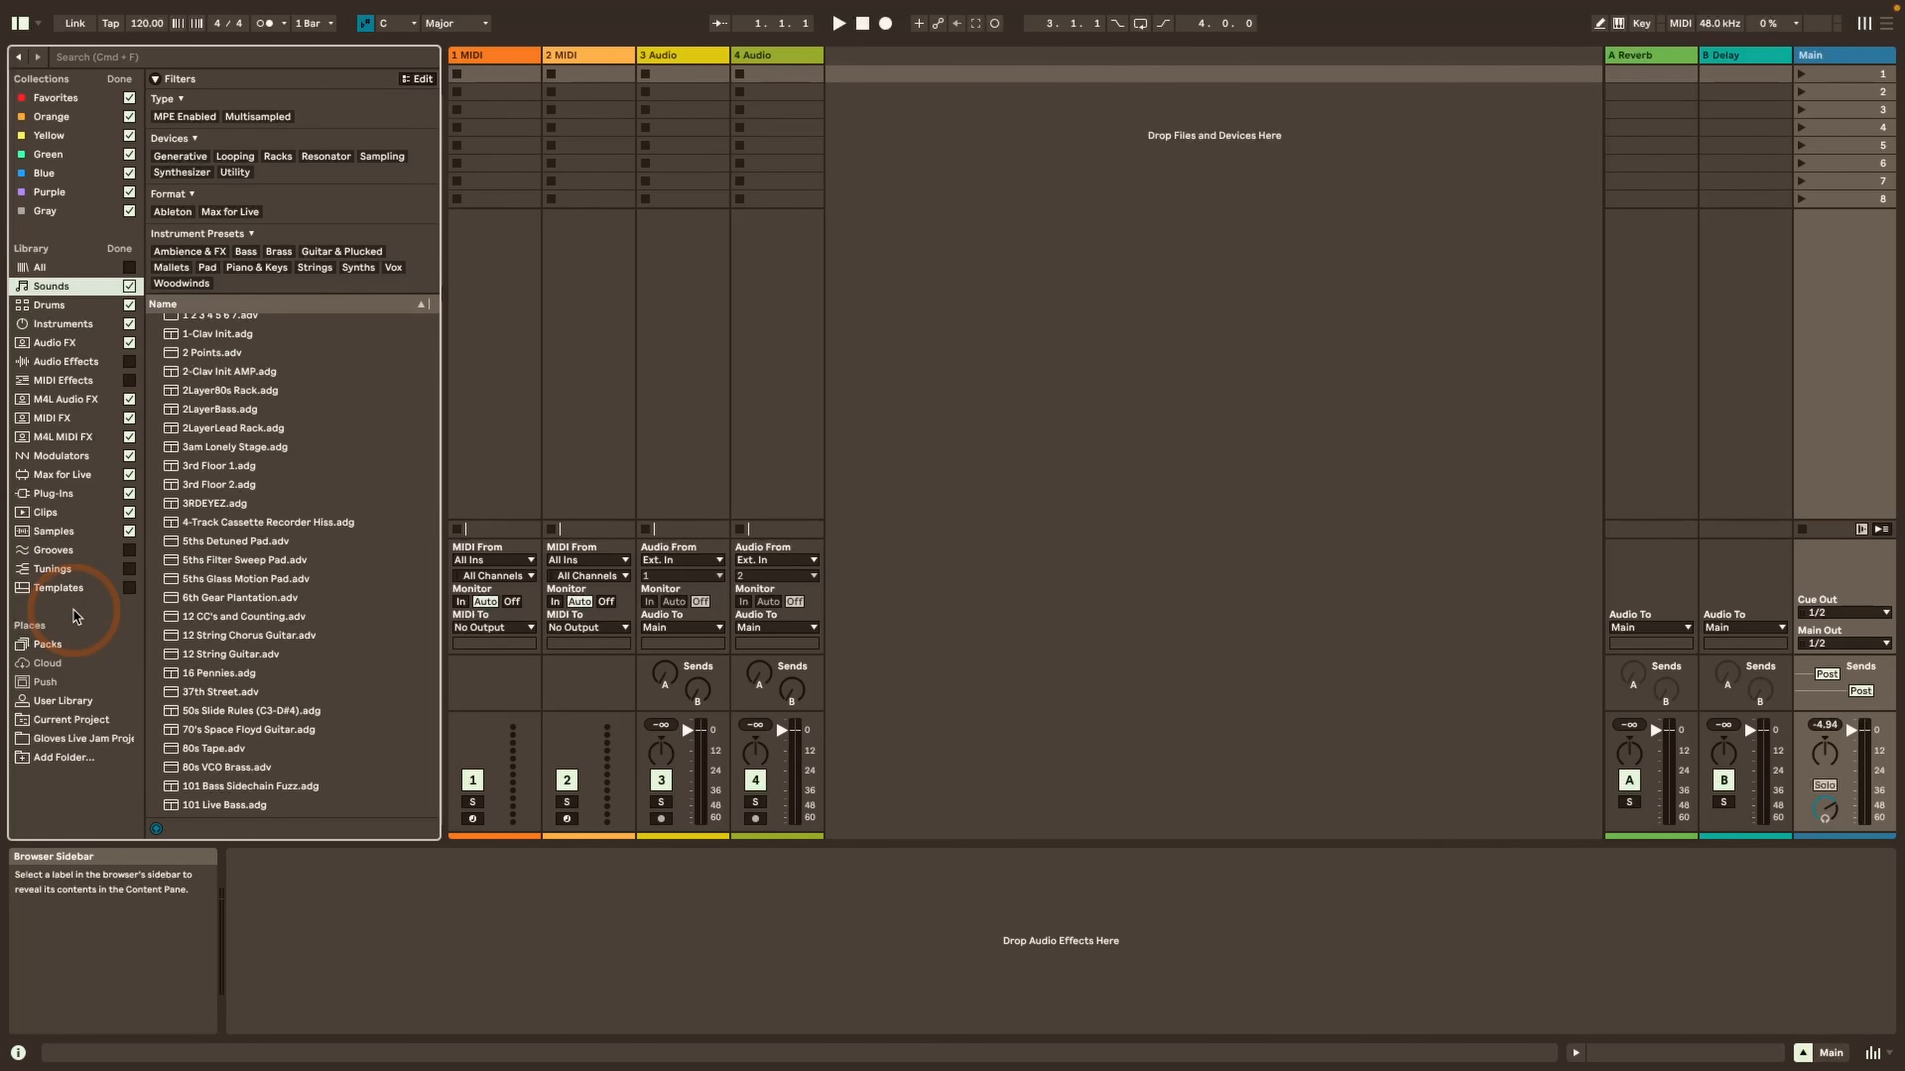
left_click(119, 78)
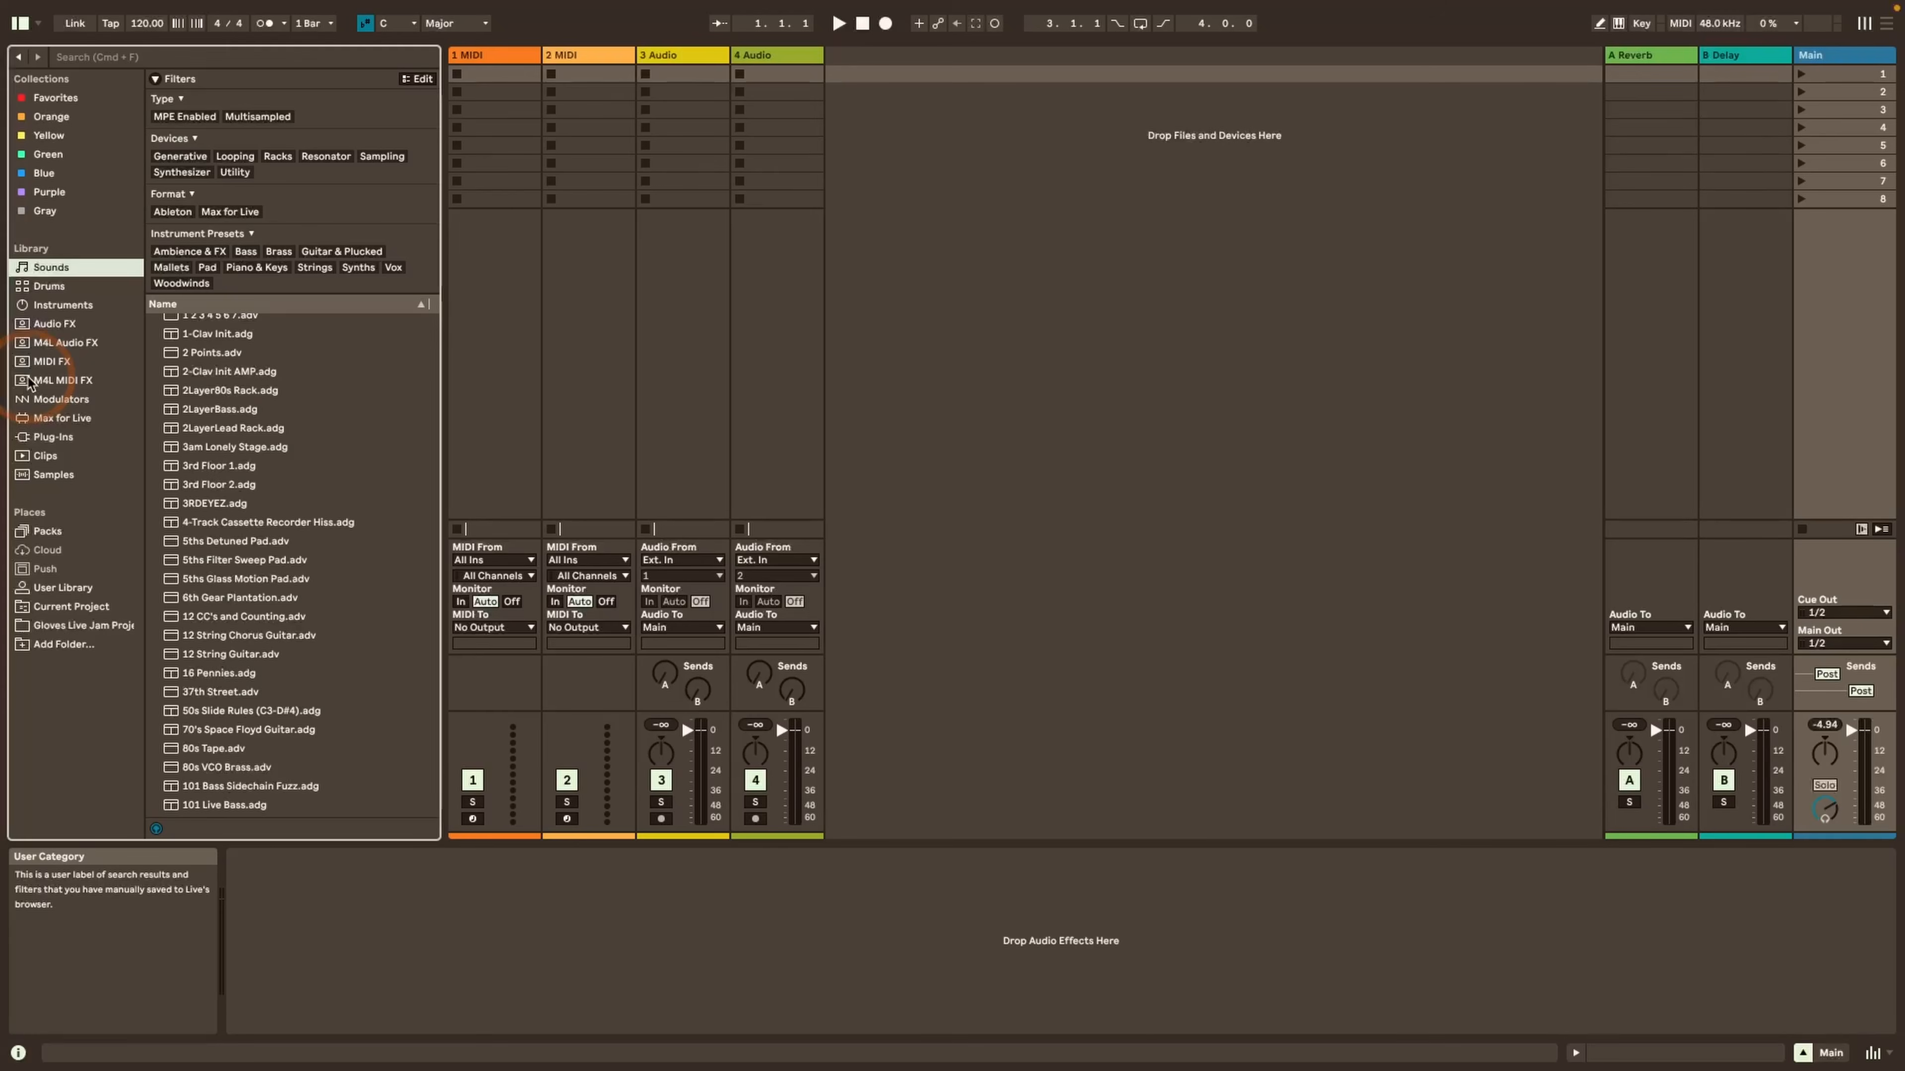
Browse the contents of the Audio FX, Sounds and Plug-Ins labels in the library
left_click(49, 327)
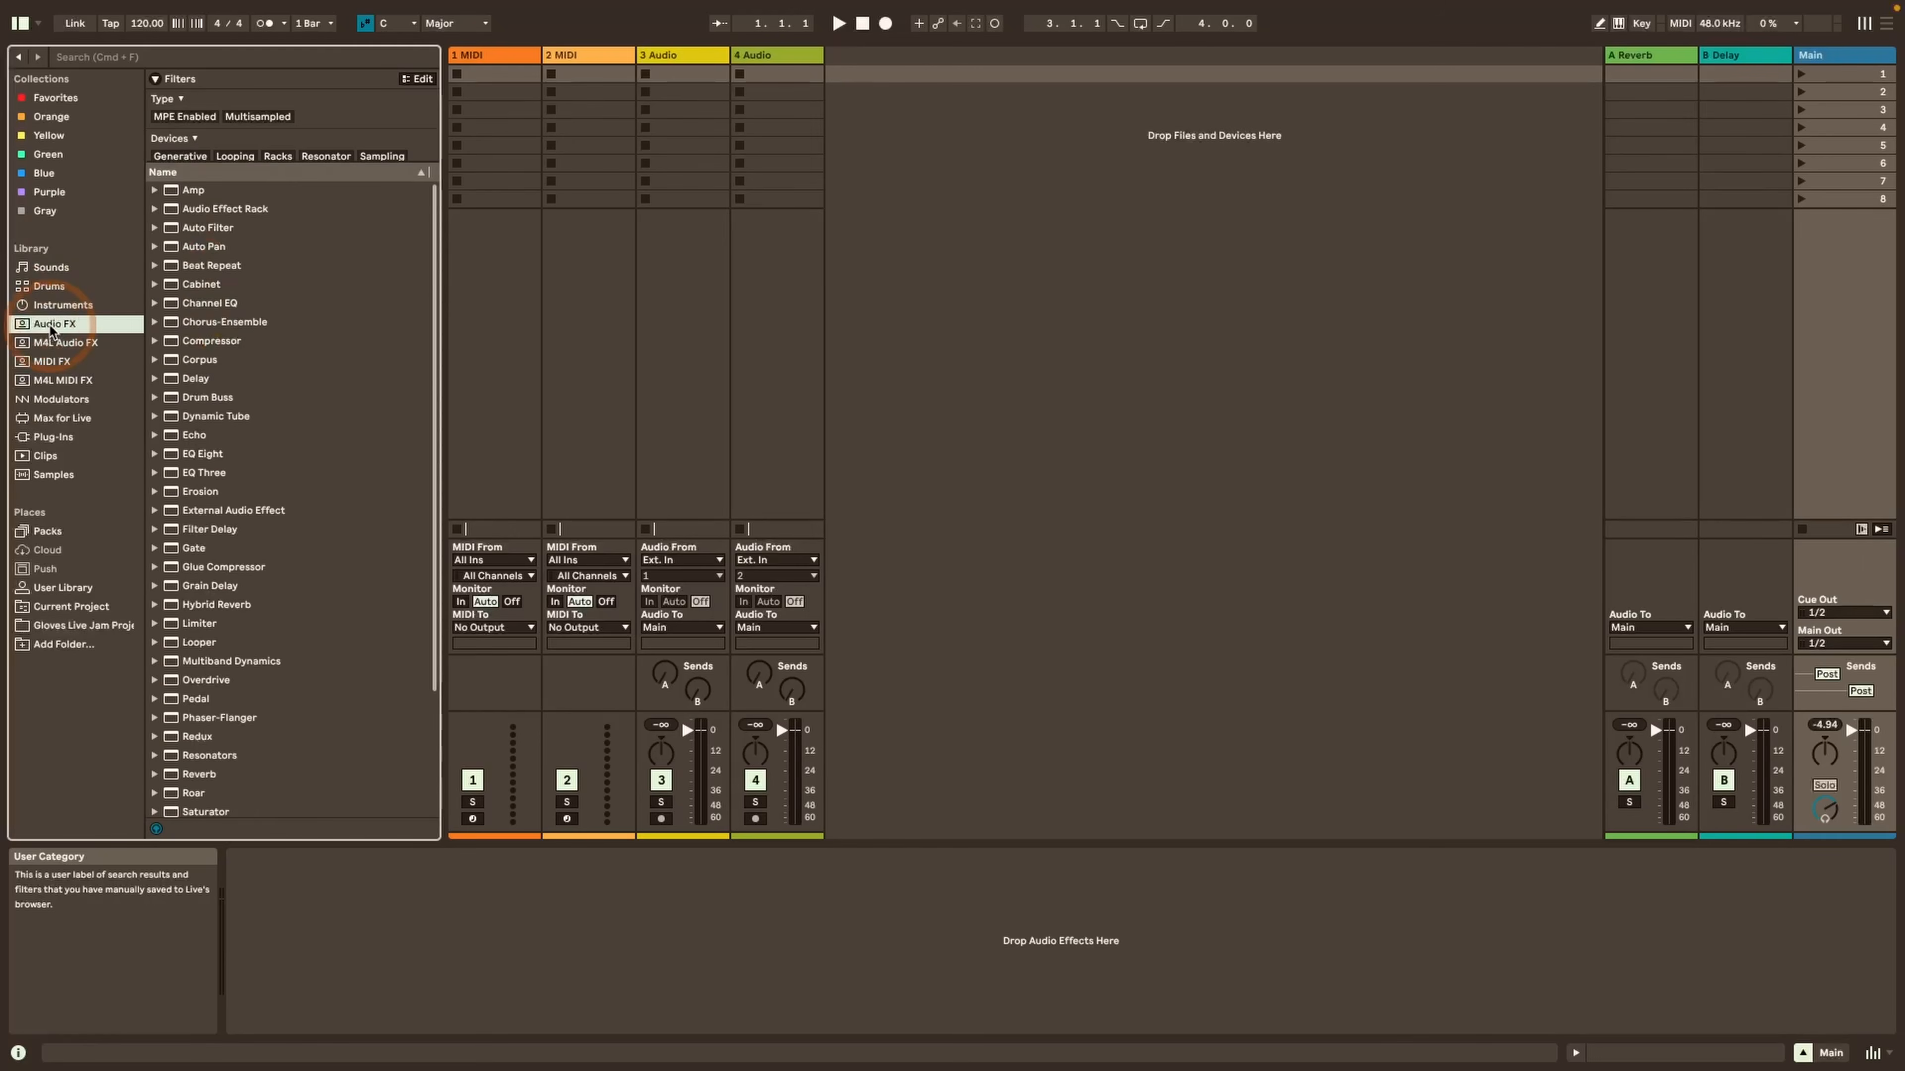
scroll(200, 316, "down", 4)
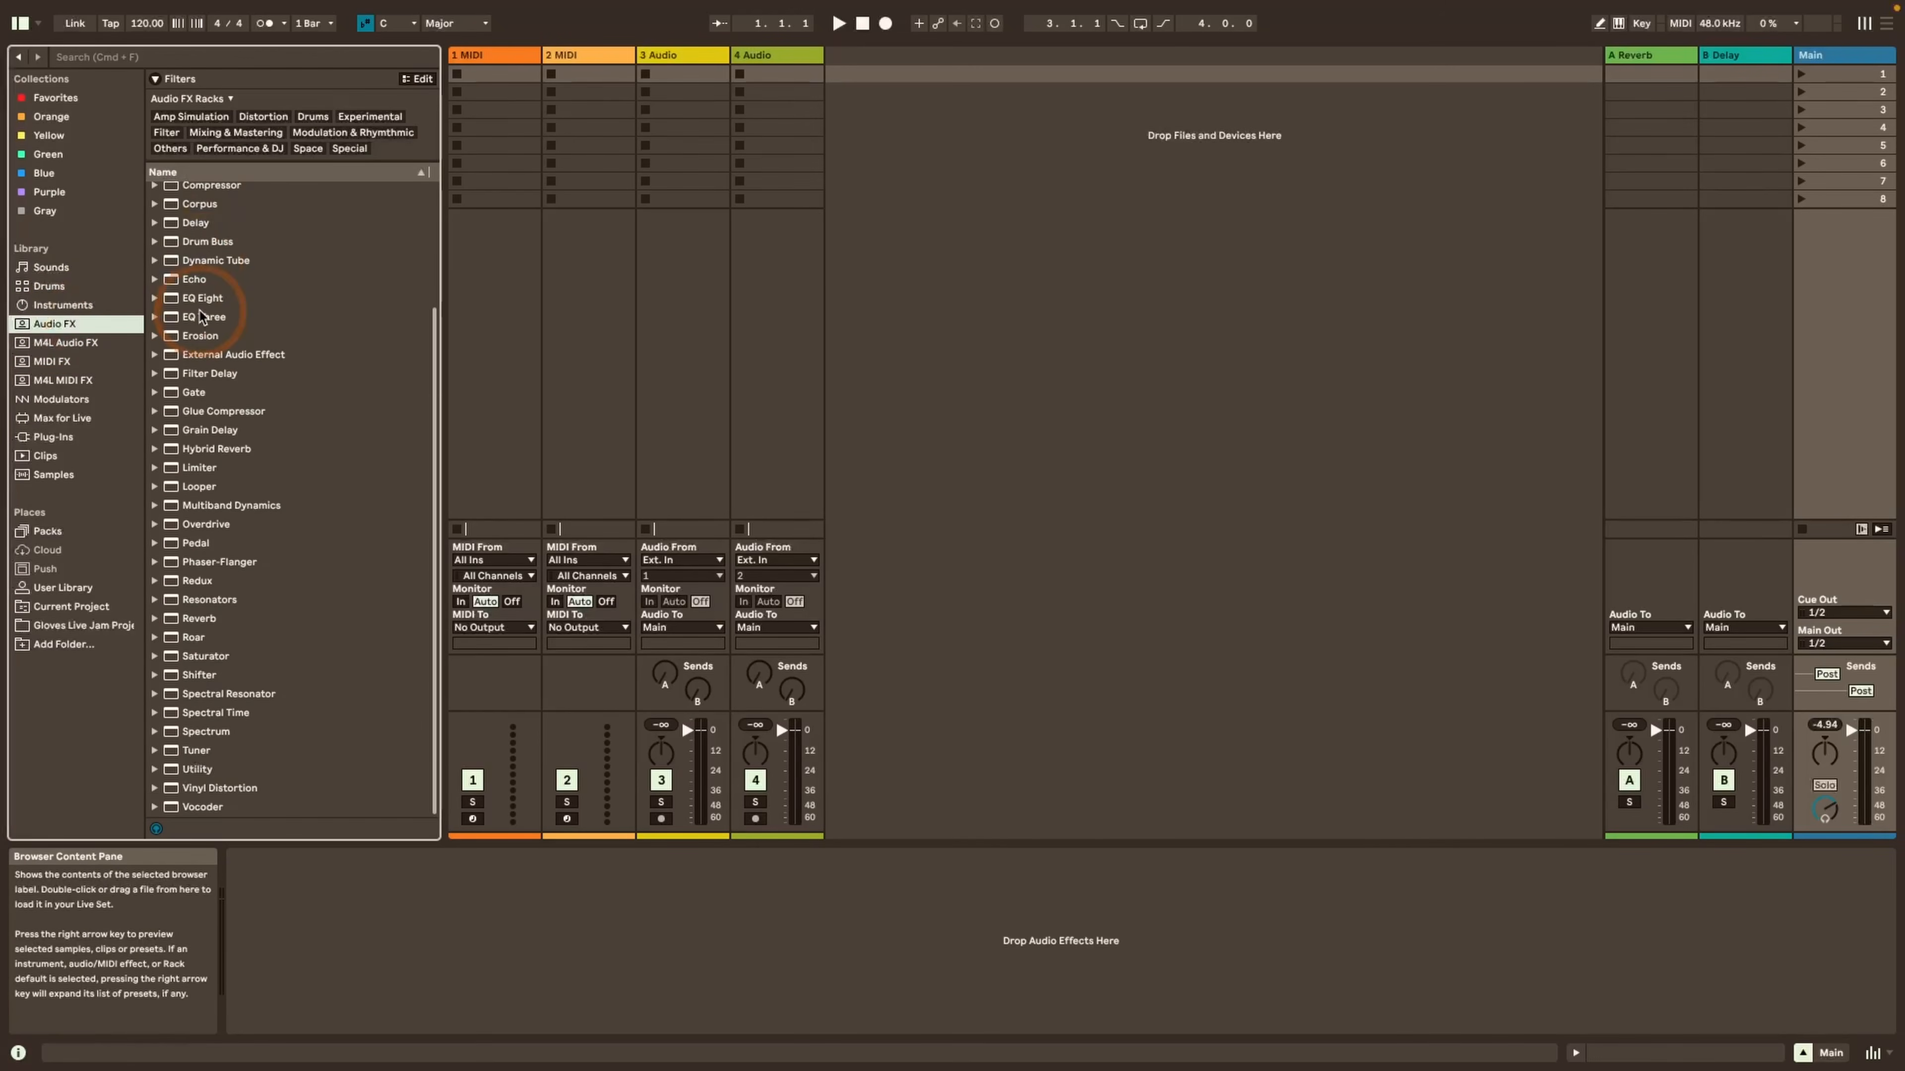
scroll(201, 316, "up", 4)
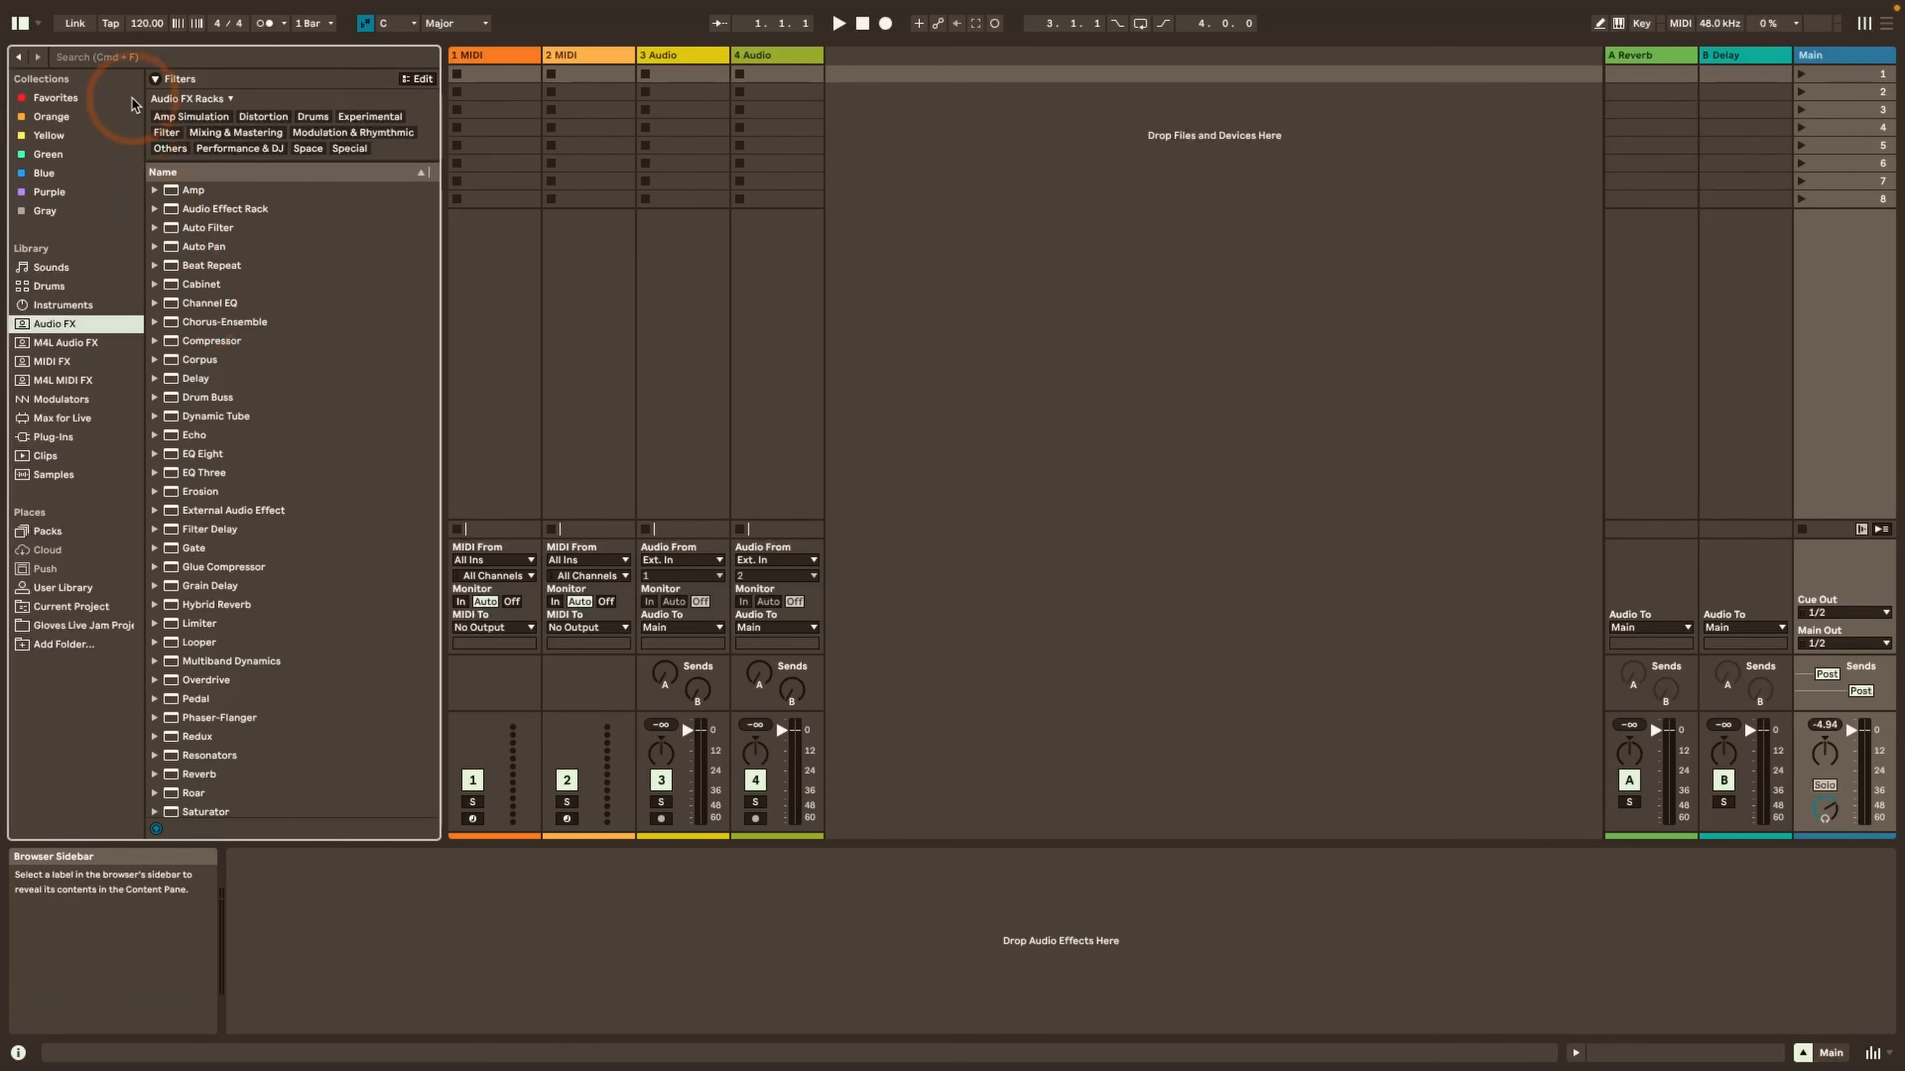
mouse_move(127, 85)
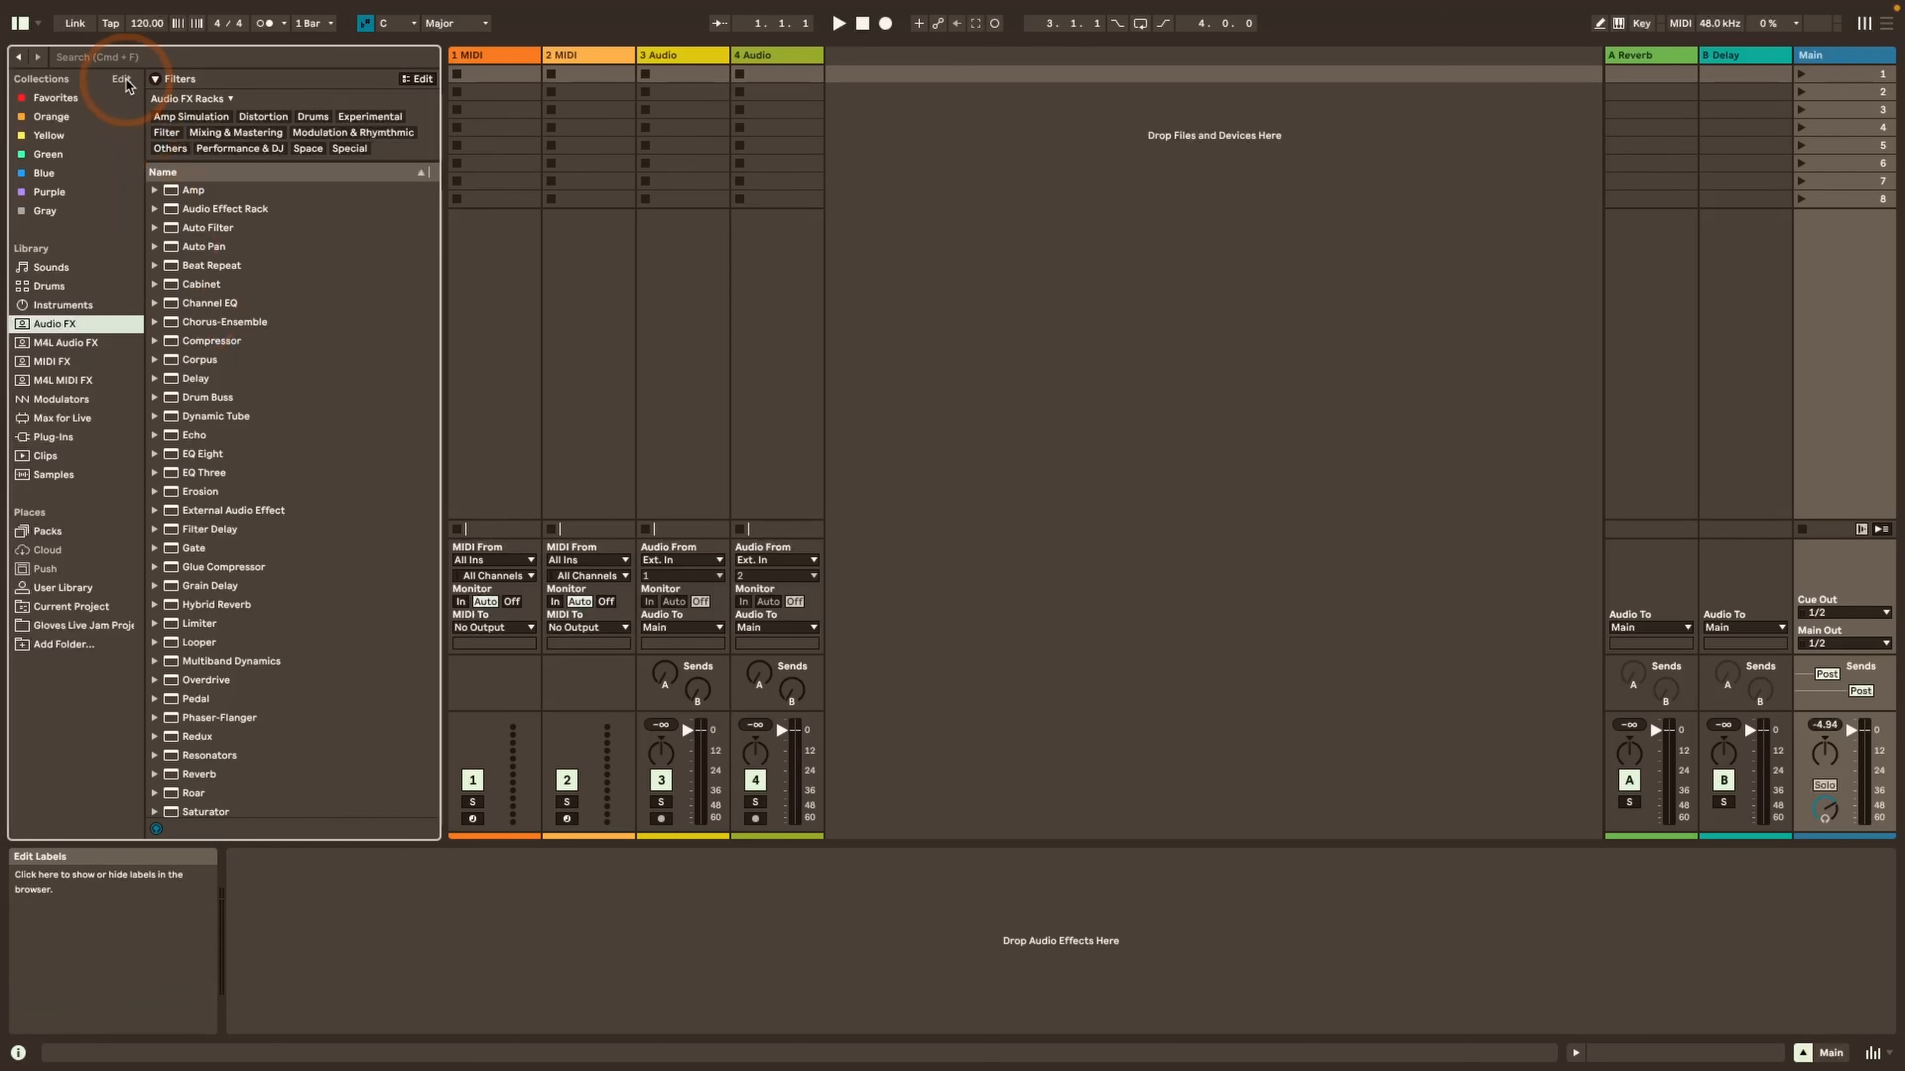
left_click(51, 267)
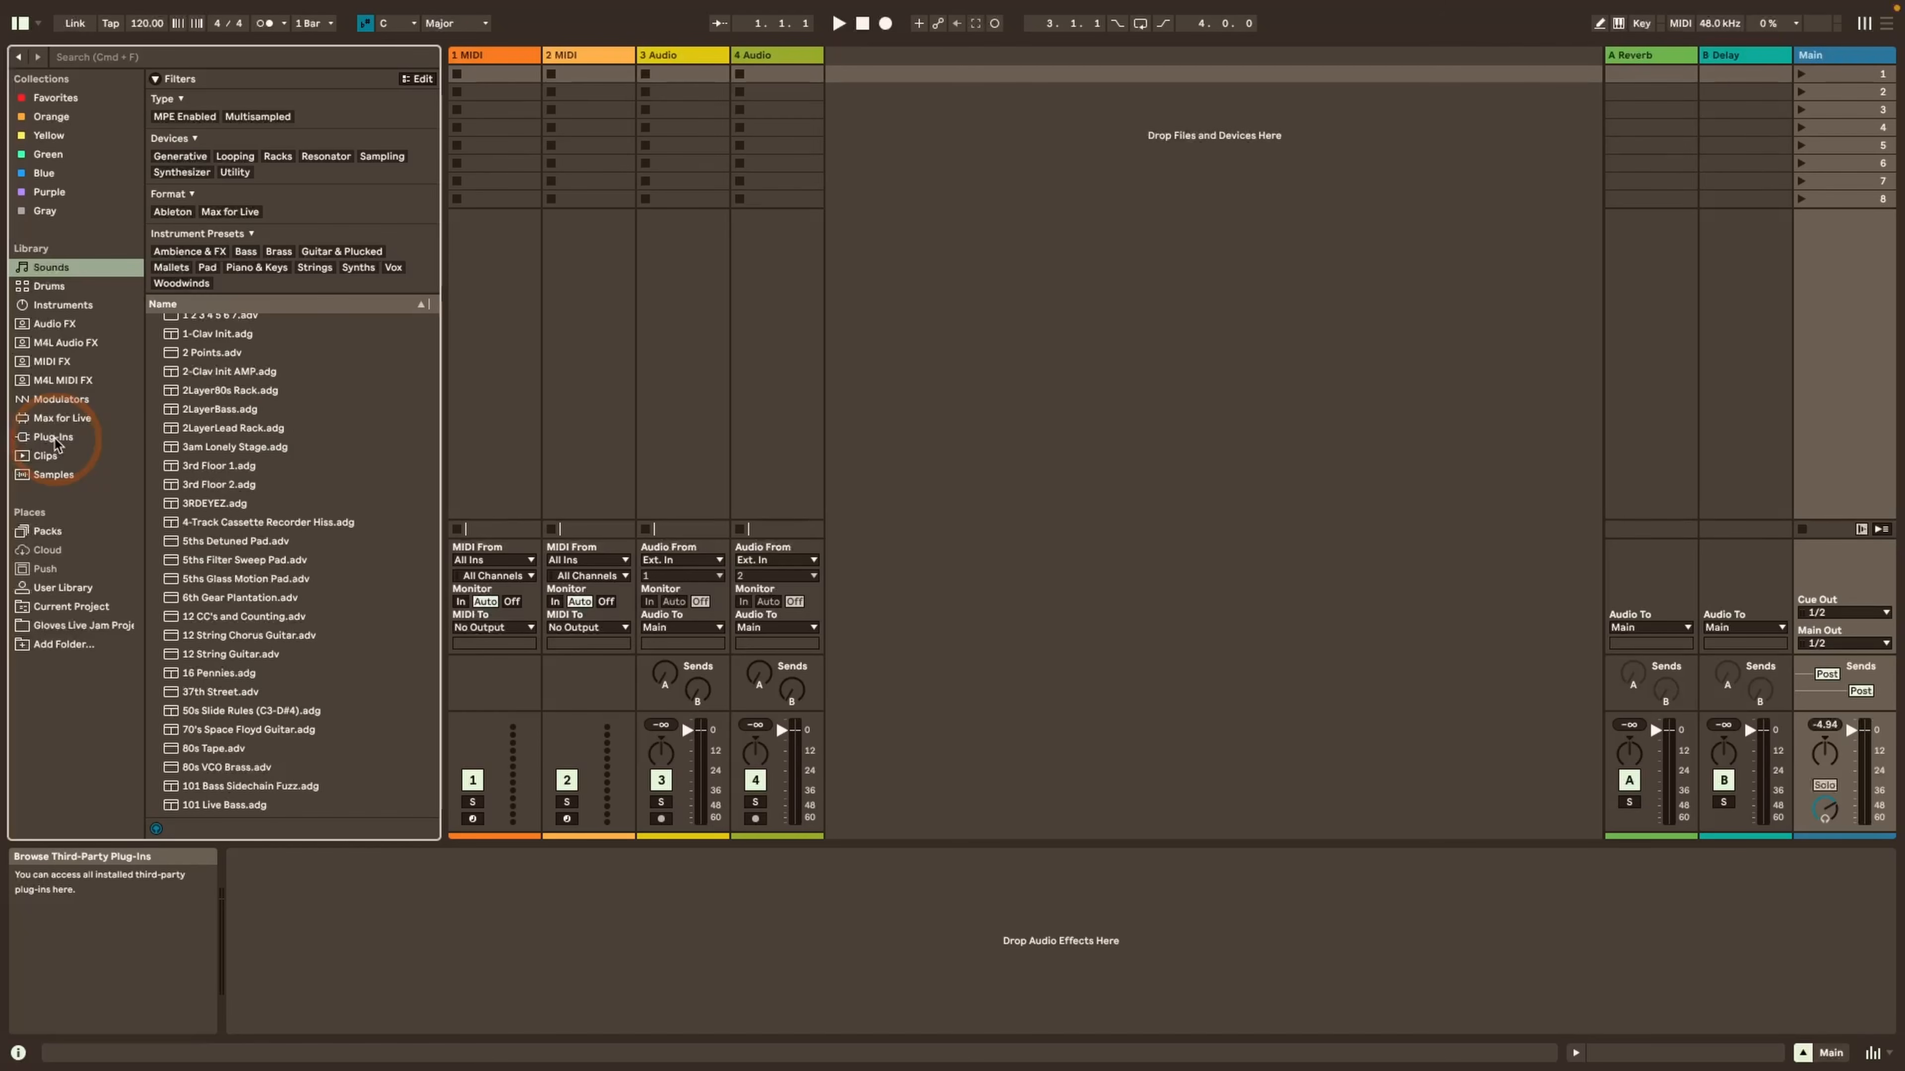
left_click(52, 438)
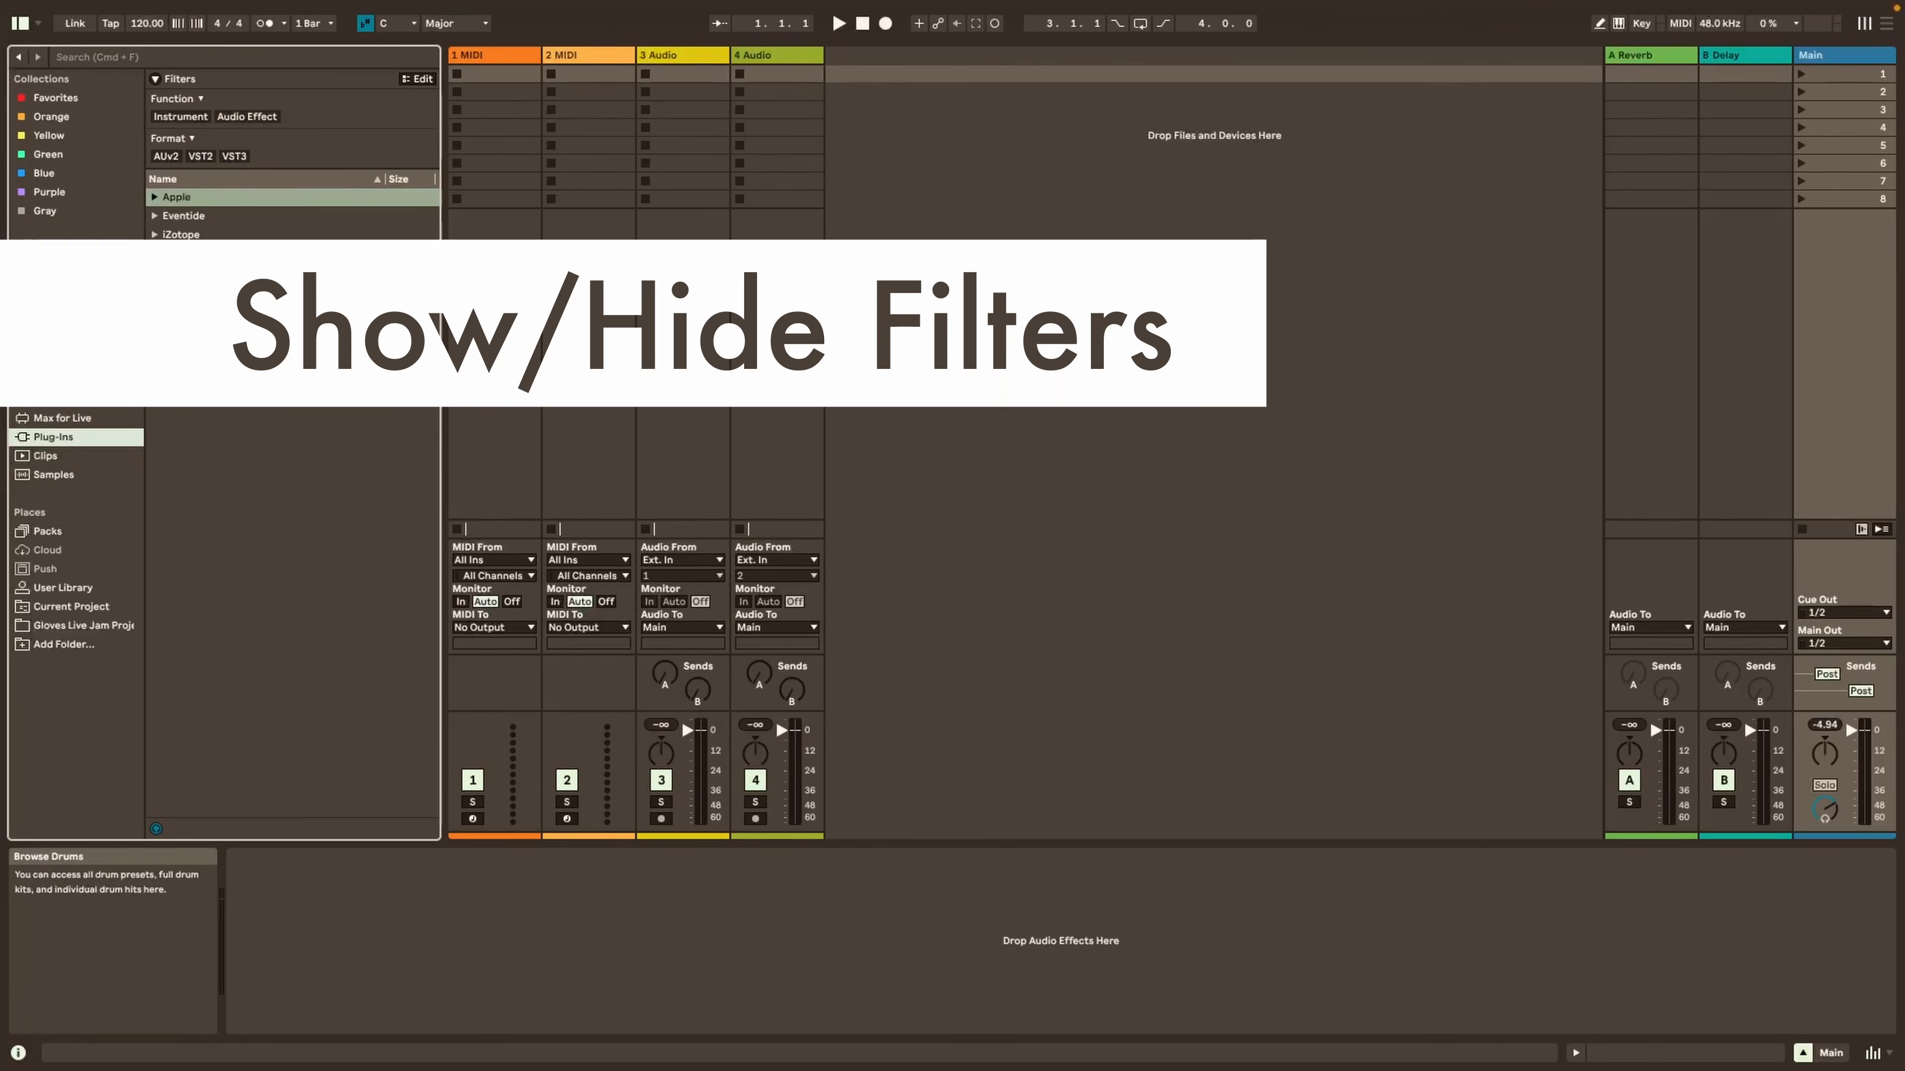
Return to the Sounds label and review which filter groups can be shown or hidden for it
left_click(60, 269)
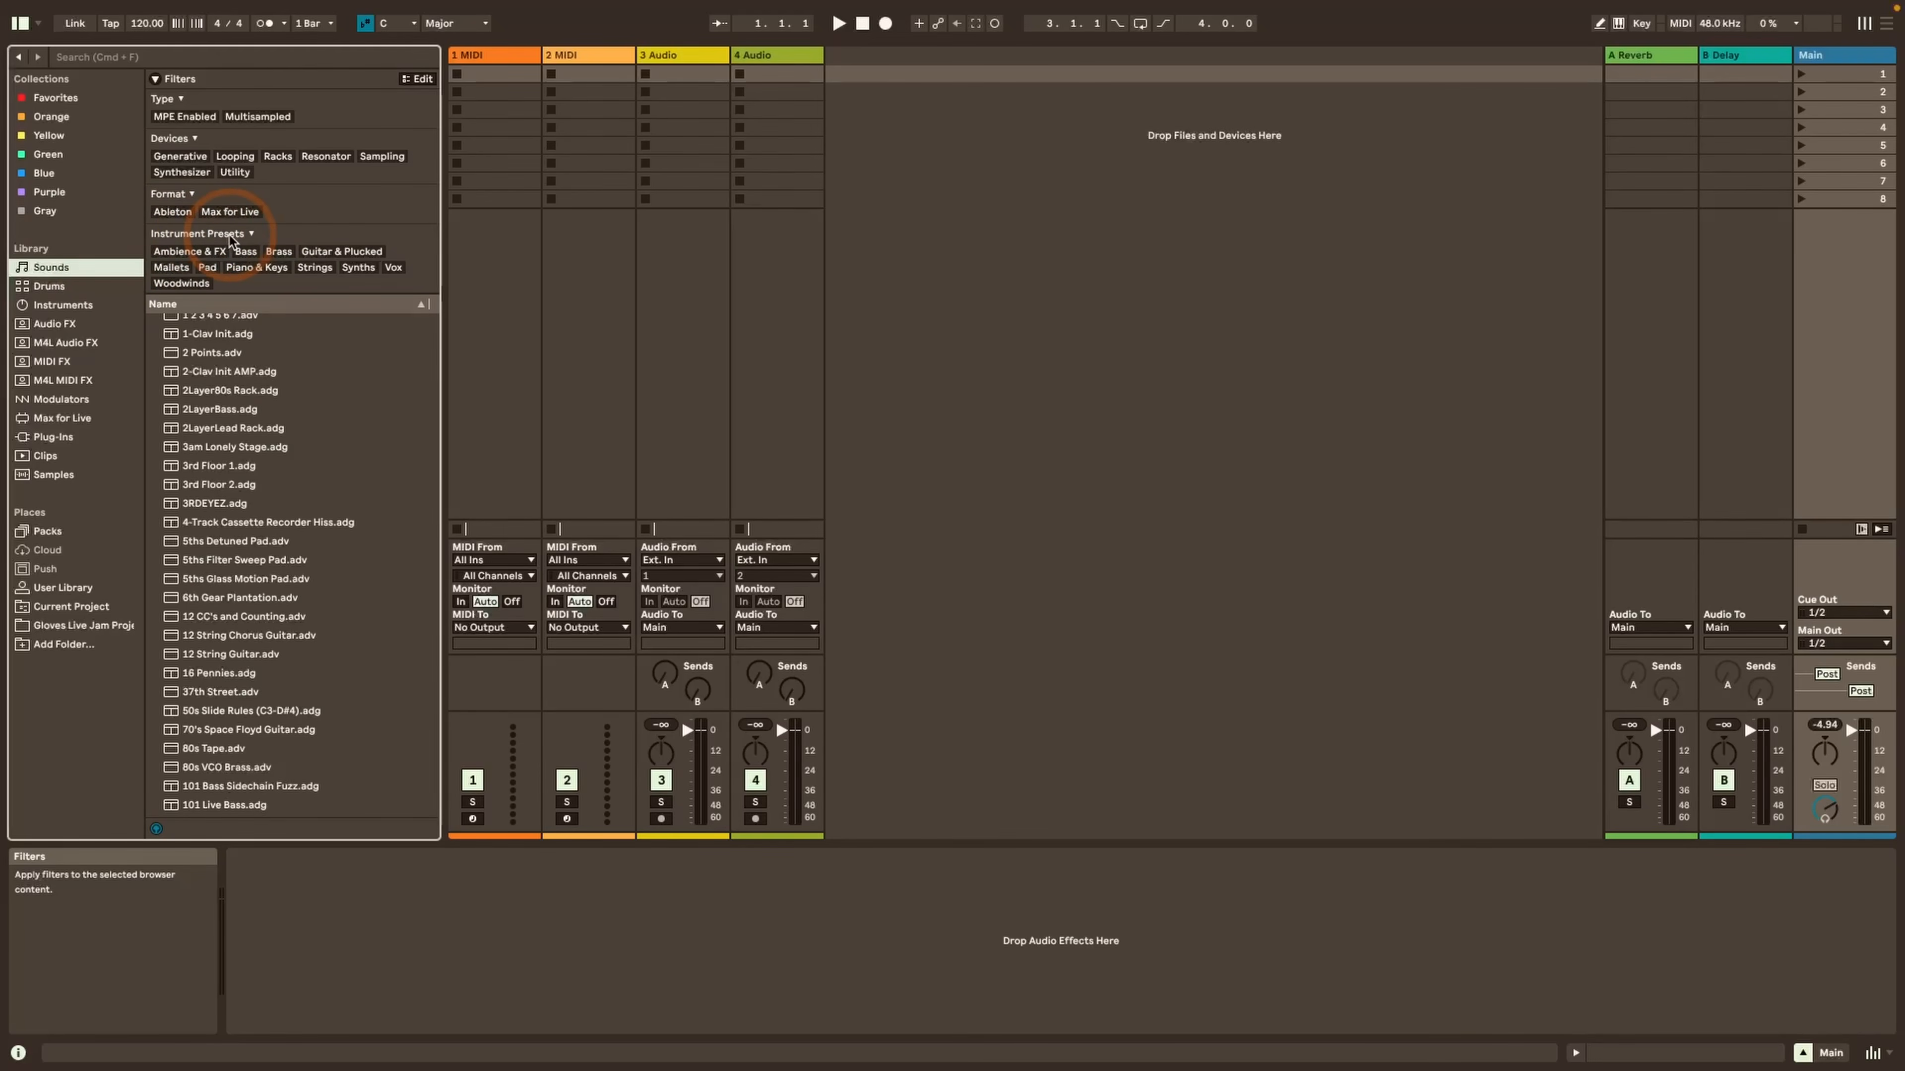
right_click(241, 82)
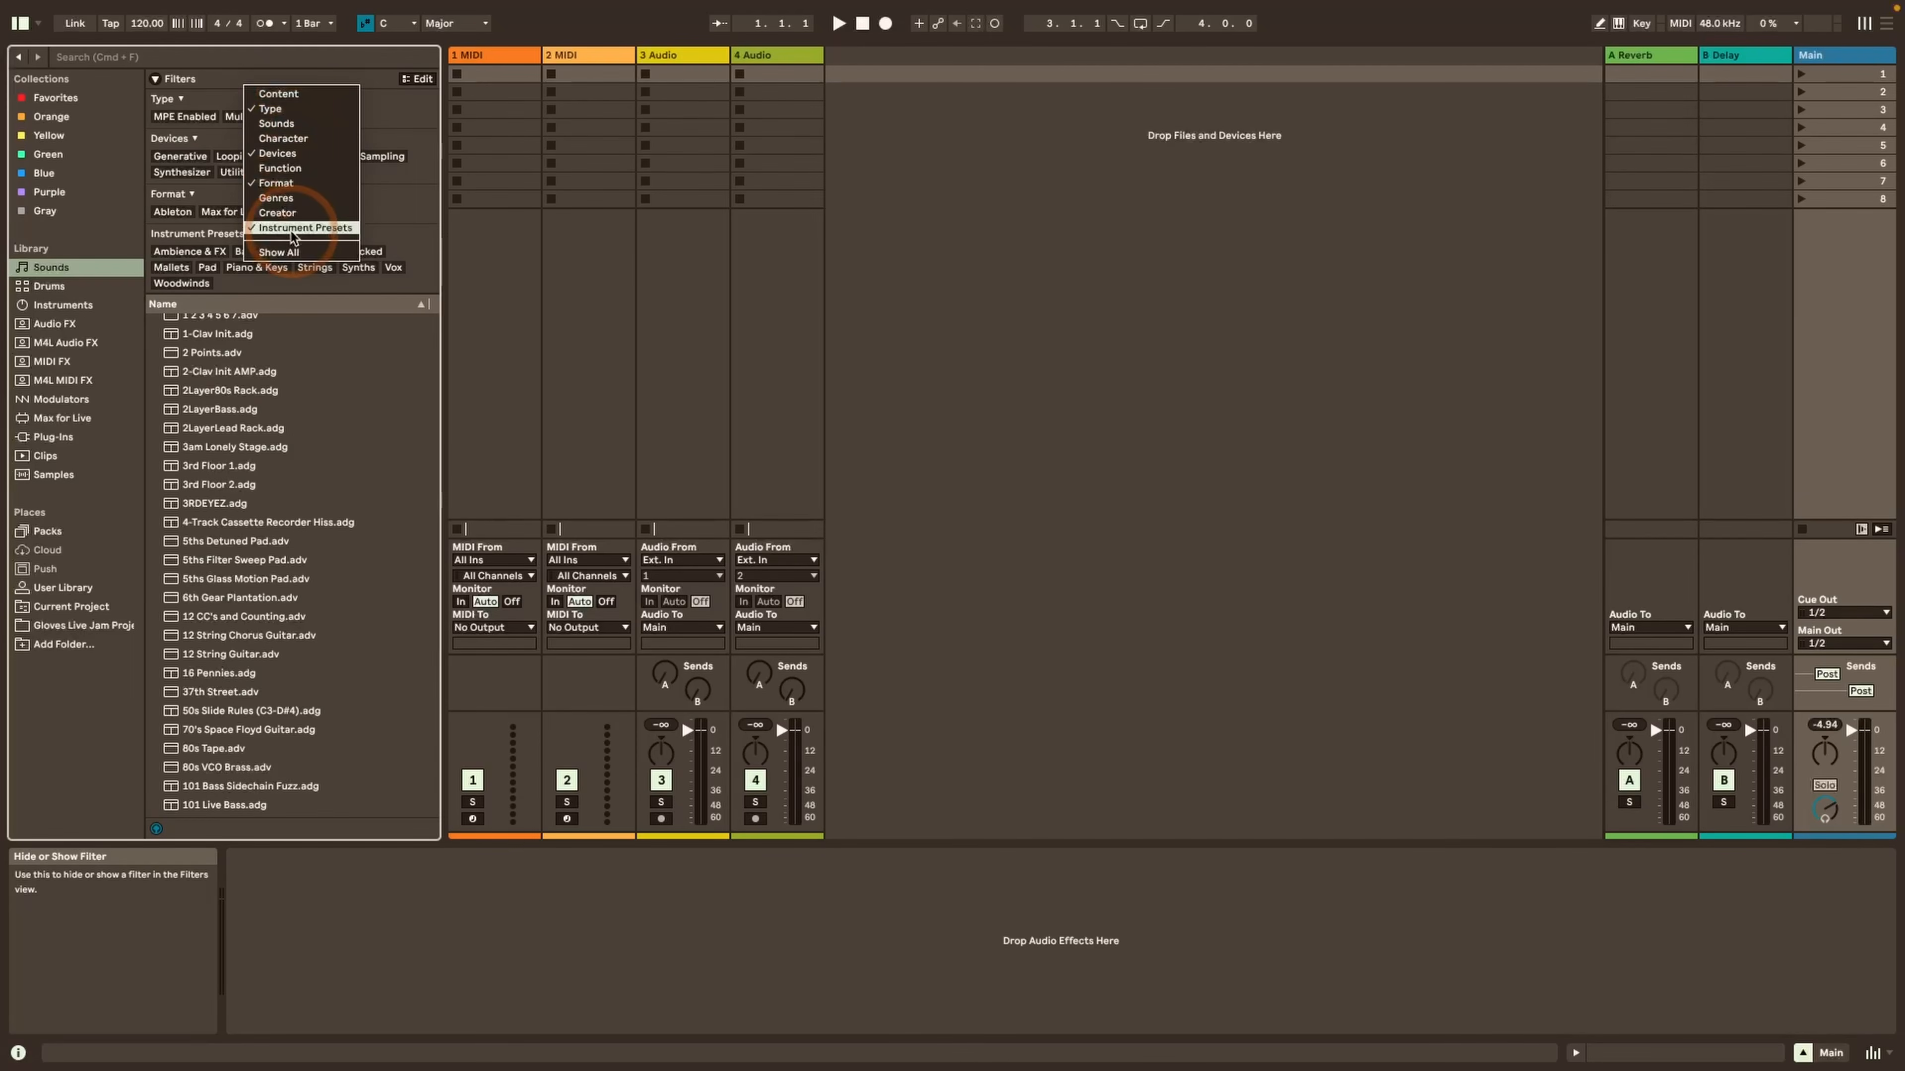
left_click(277, 79)
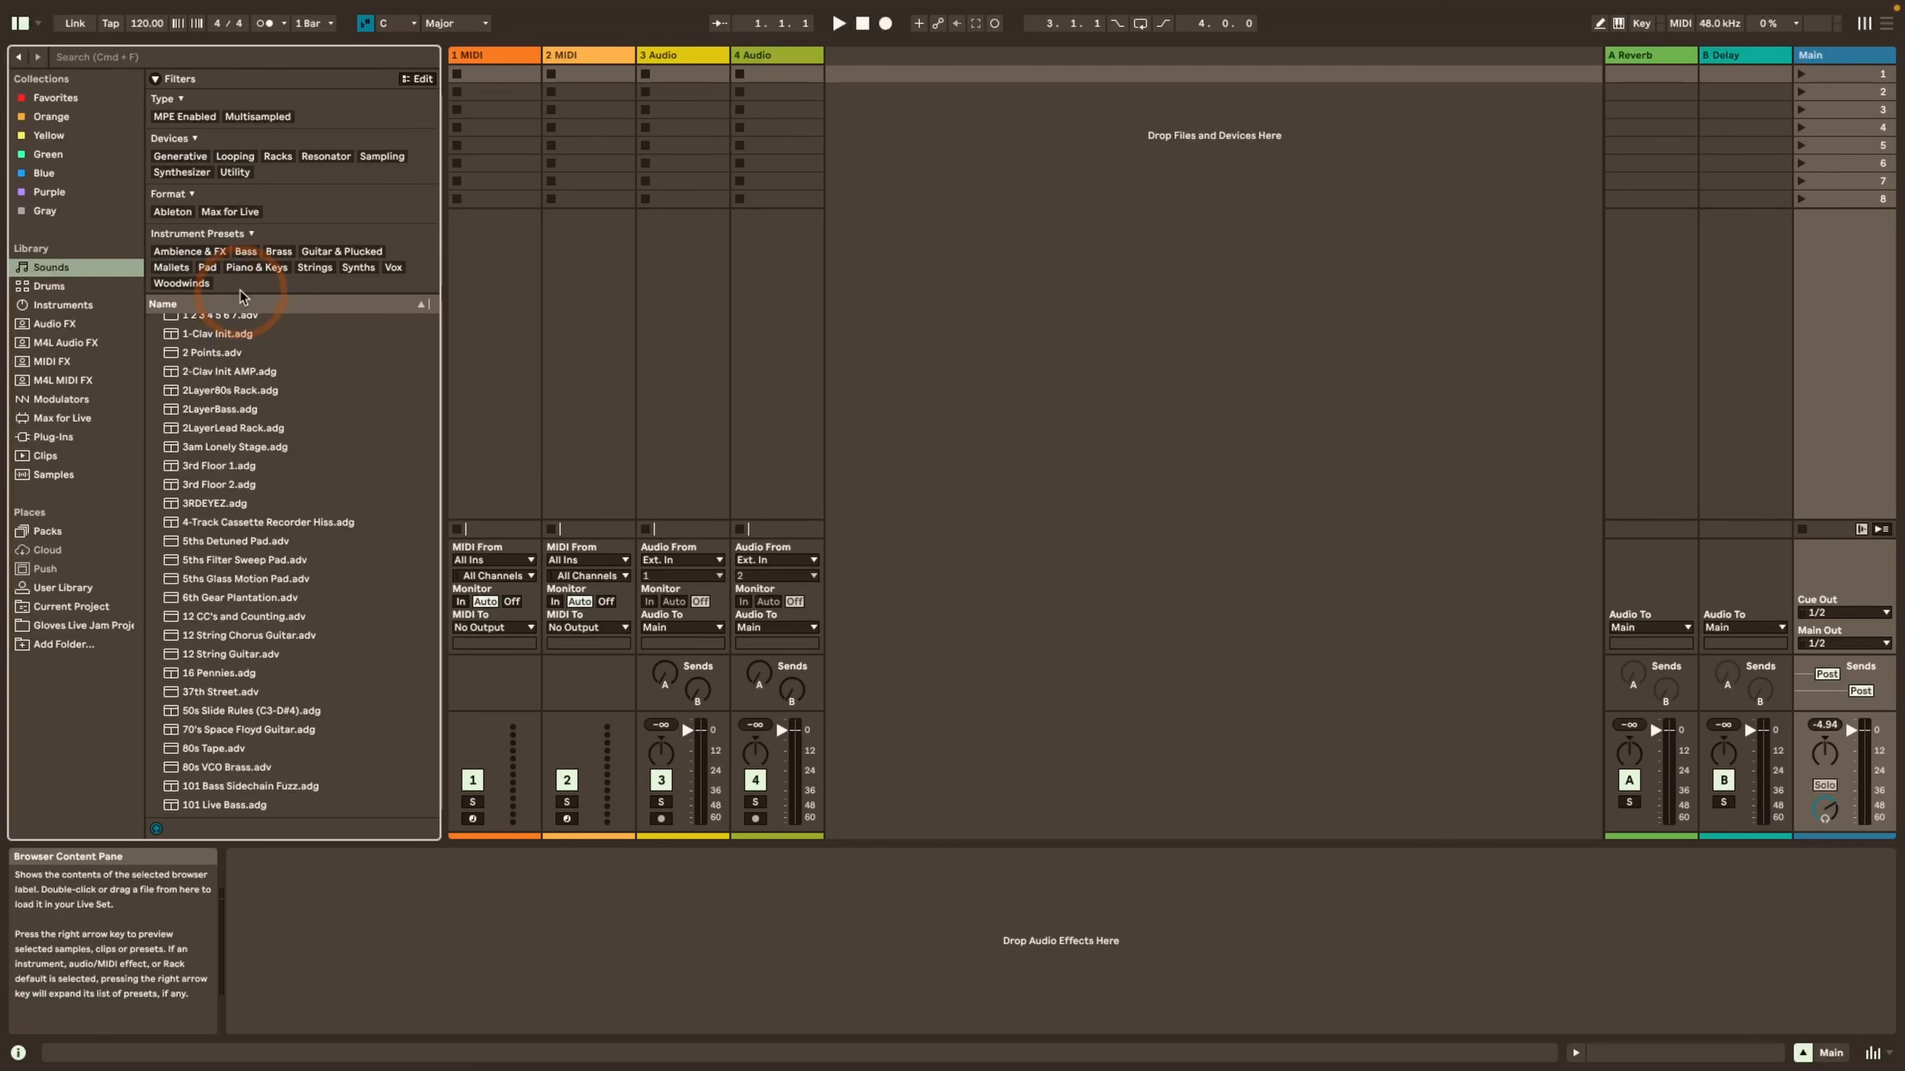
mouse_move(240, 299)
left_mouse_down()
mouse_move(242, 361)
mouse_move(238, 291)
left_mouse_up()
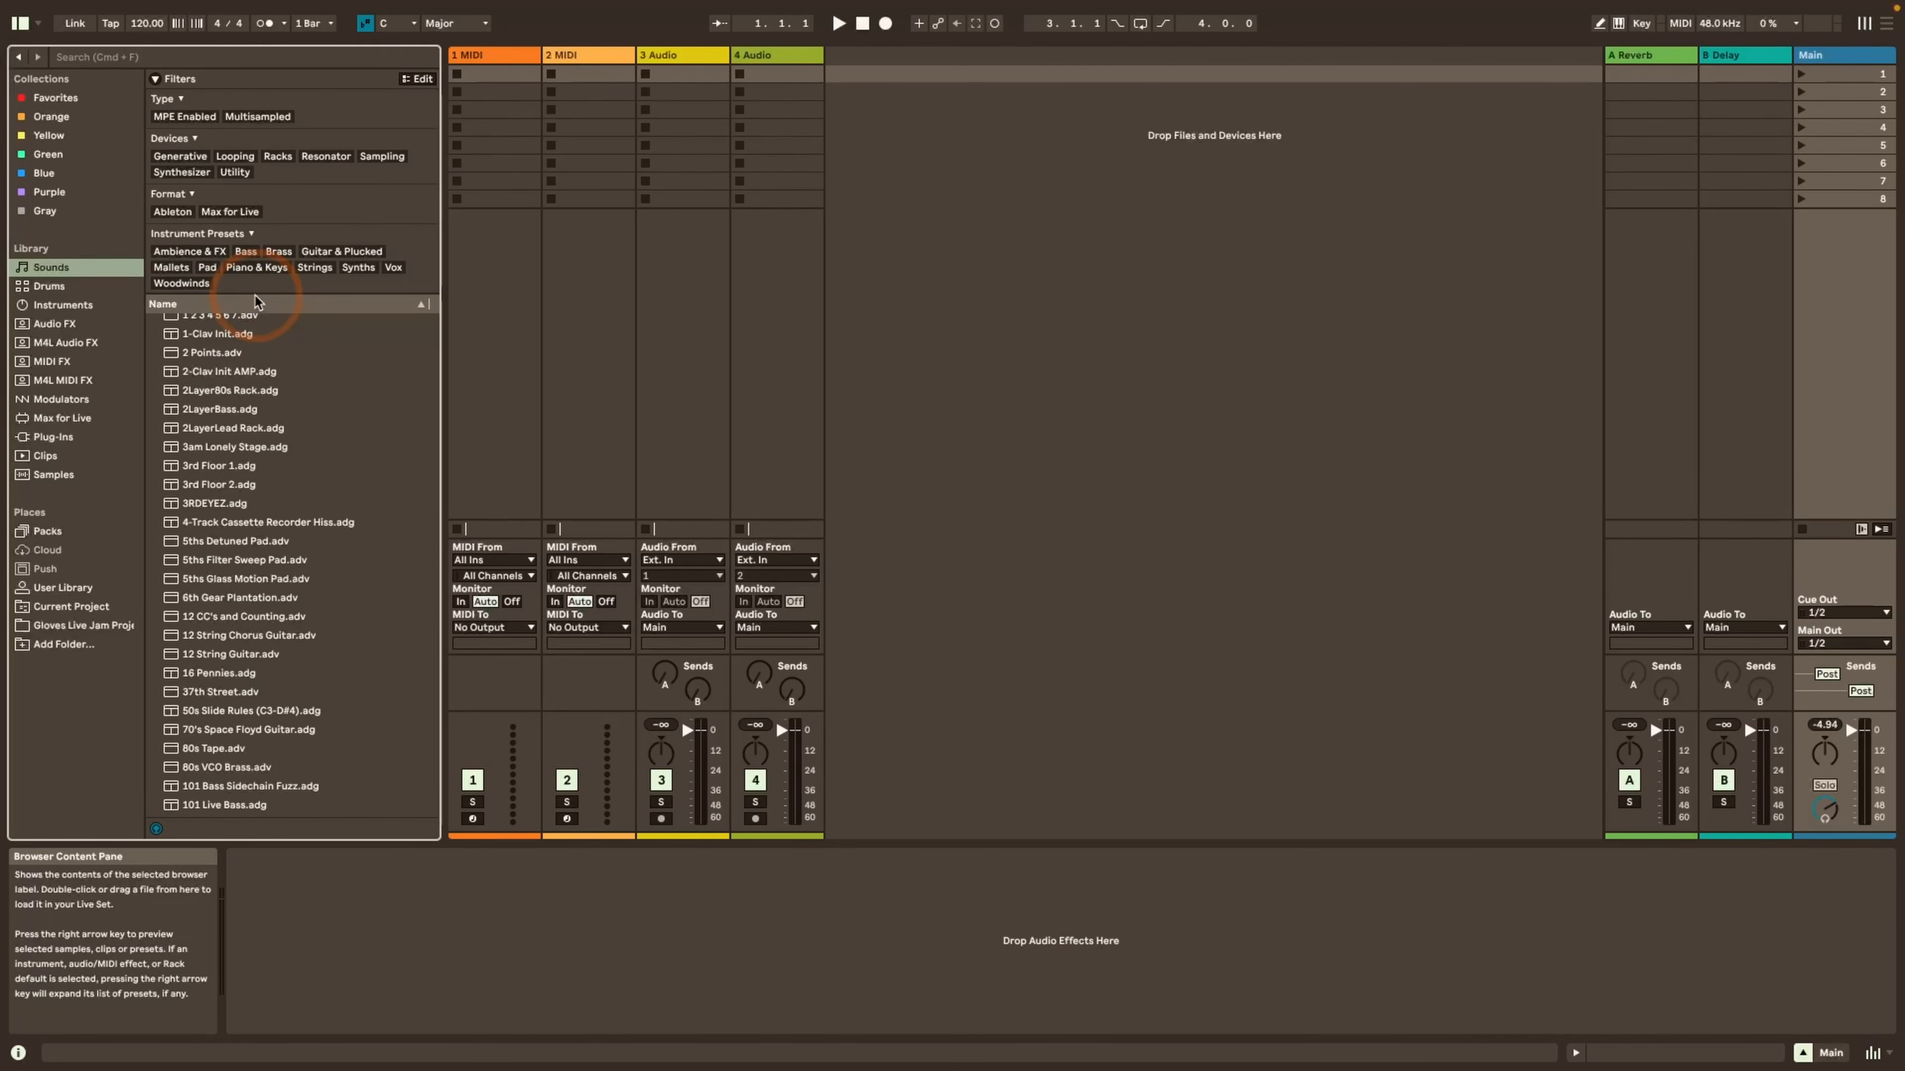
Compare the filter groups of the library labels from Drums and Instruments through the effects labels to Modulators and Max for Live
left_click(49, 285)
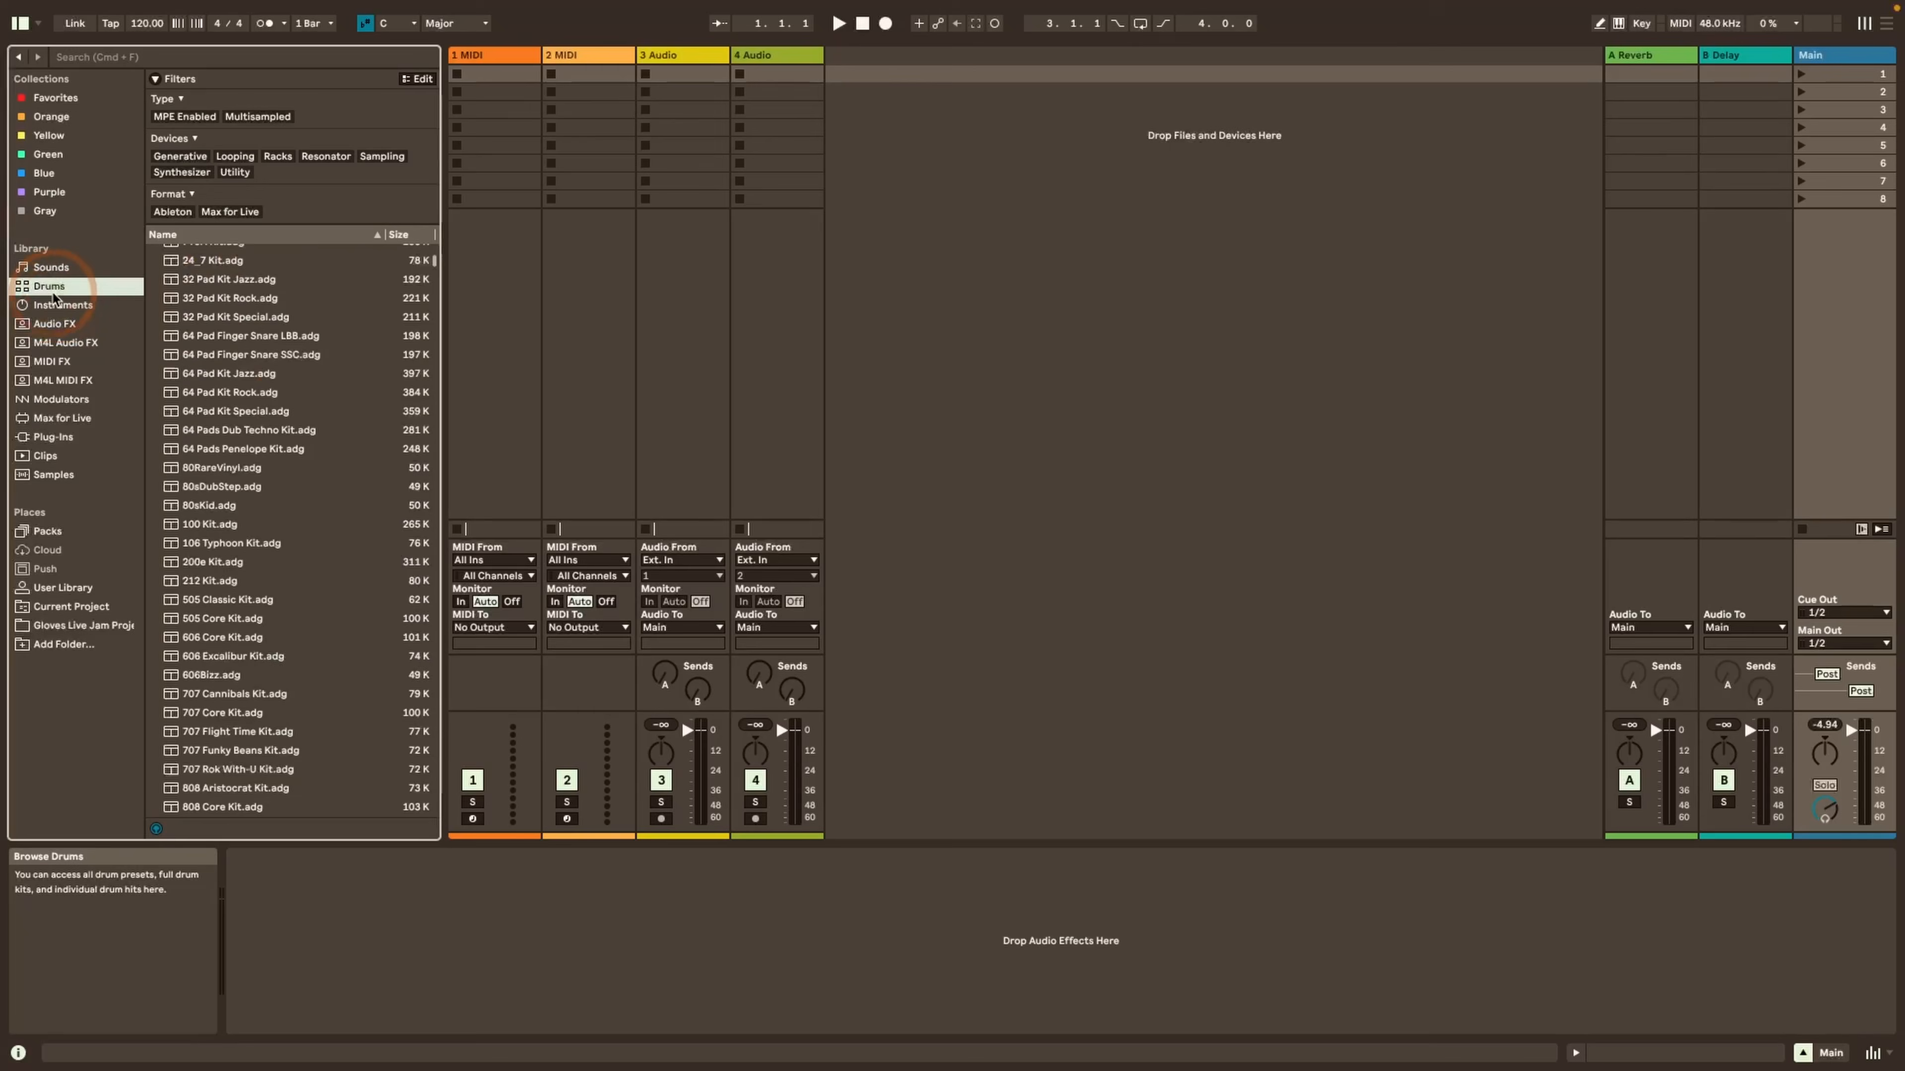
left_click(55, 308)
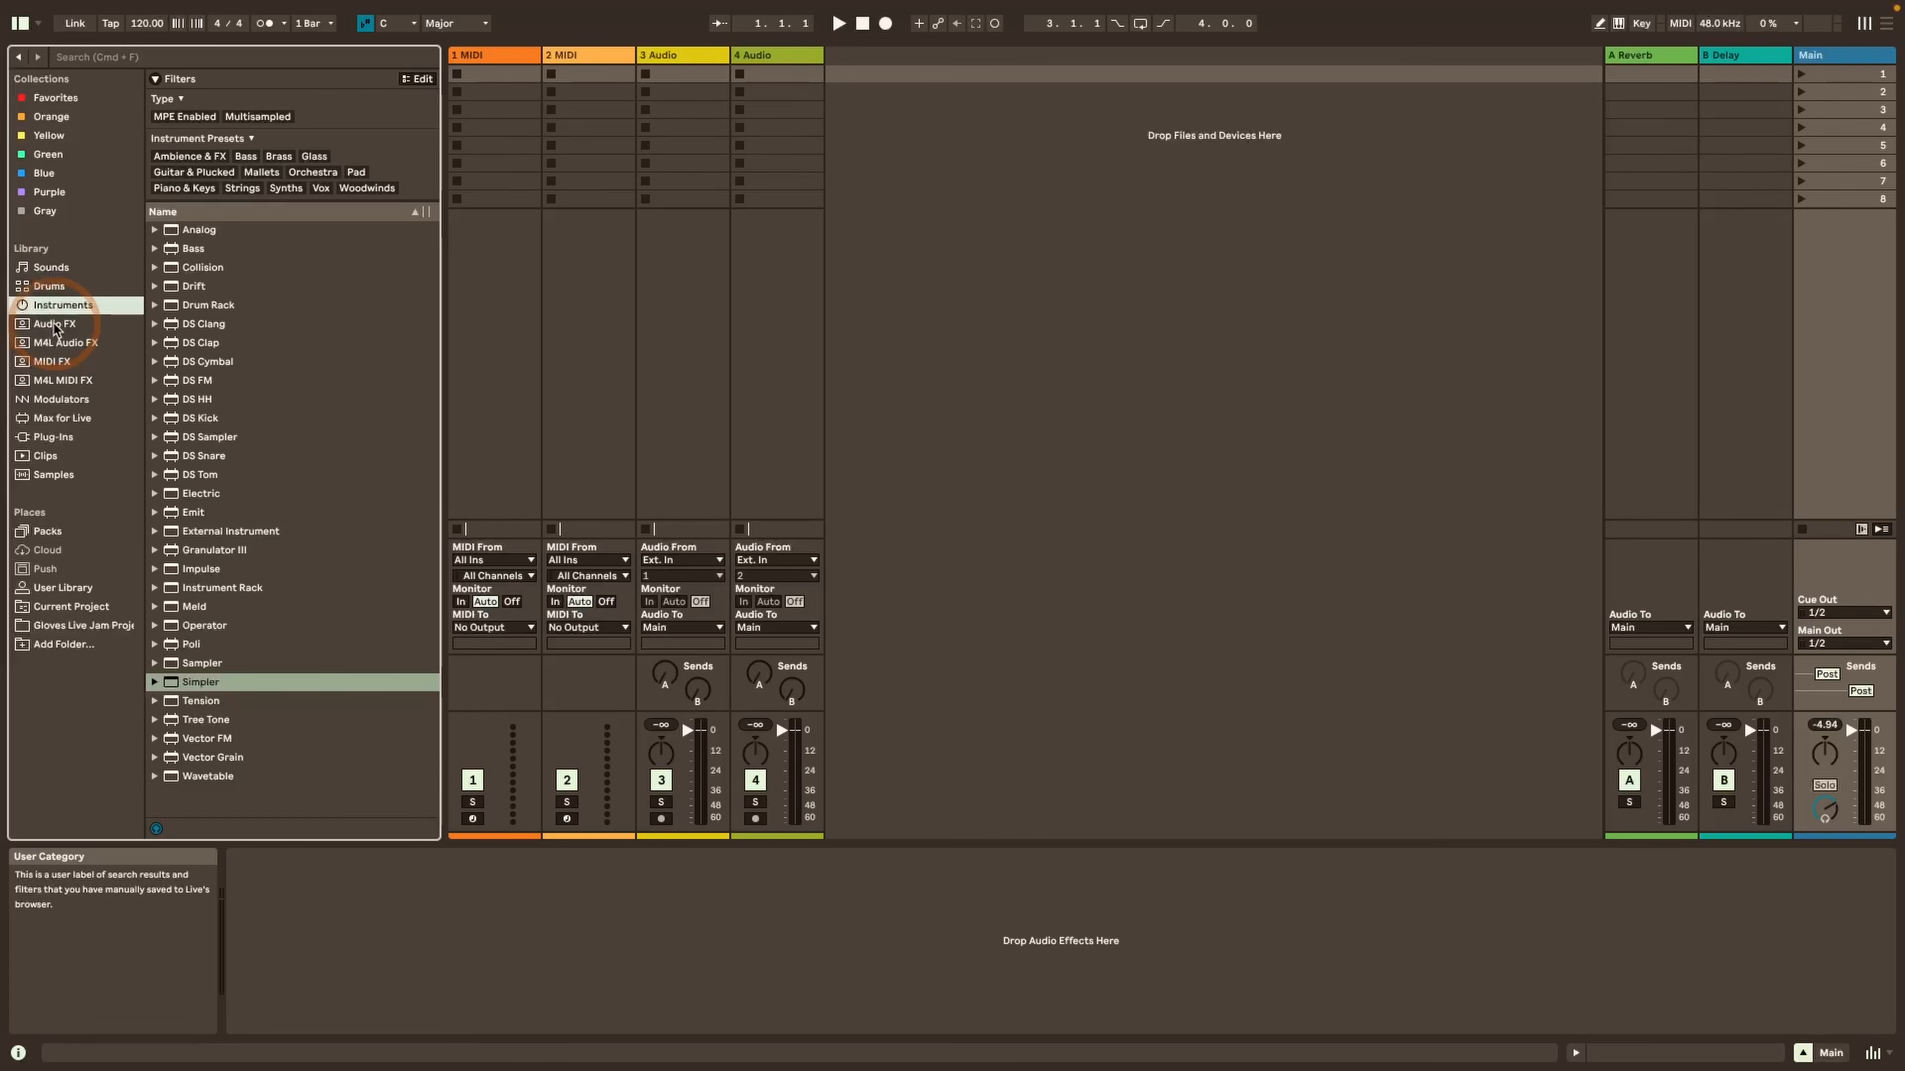
left_click(54, 326)
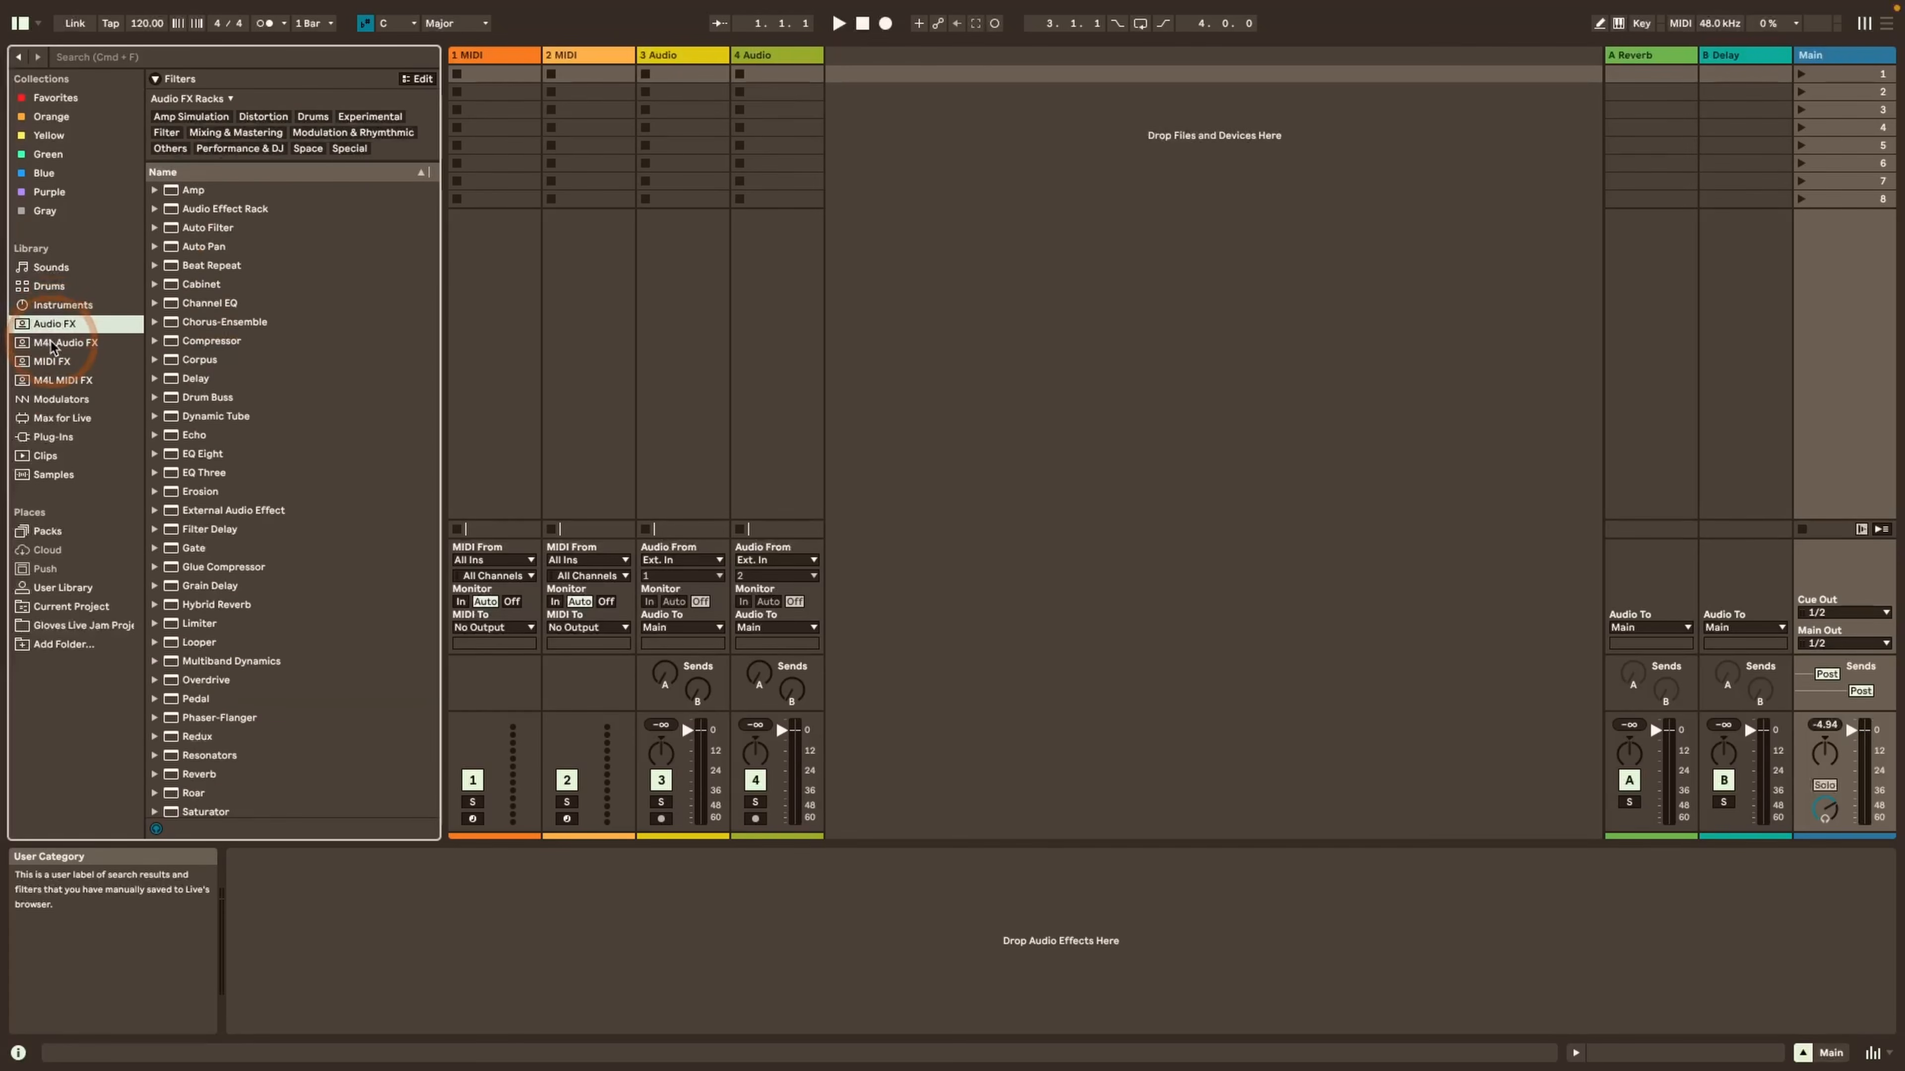
left_click(50, 343)
left_click(51, 362)
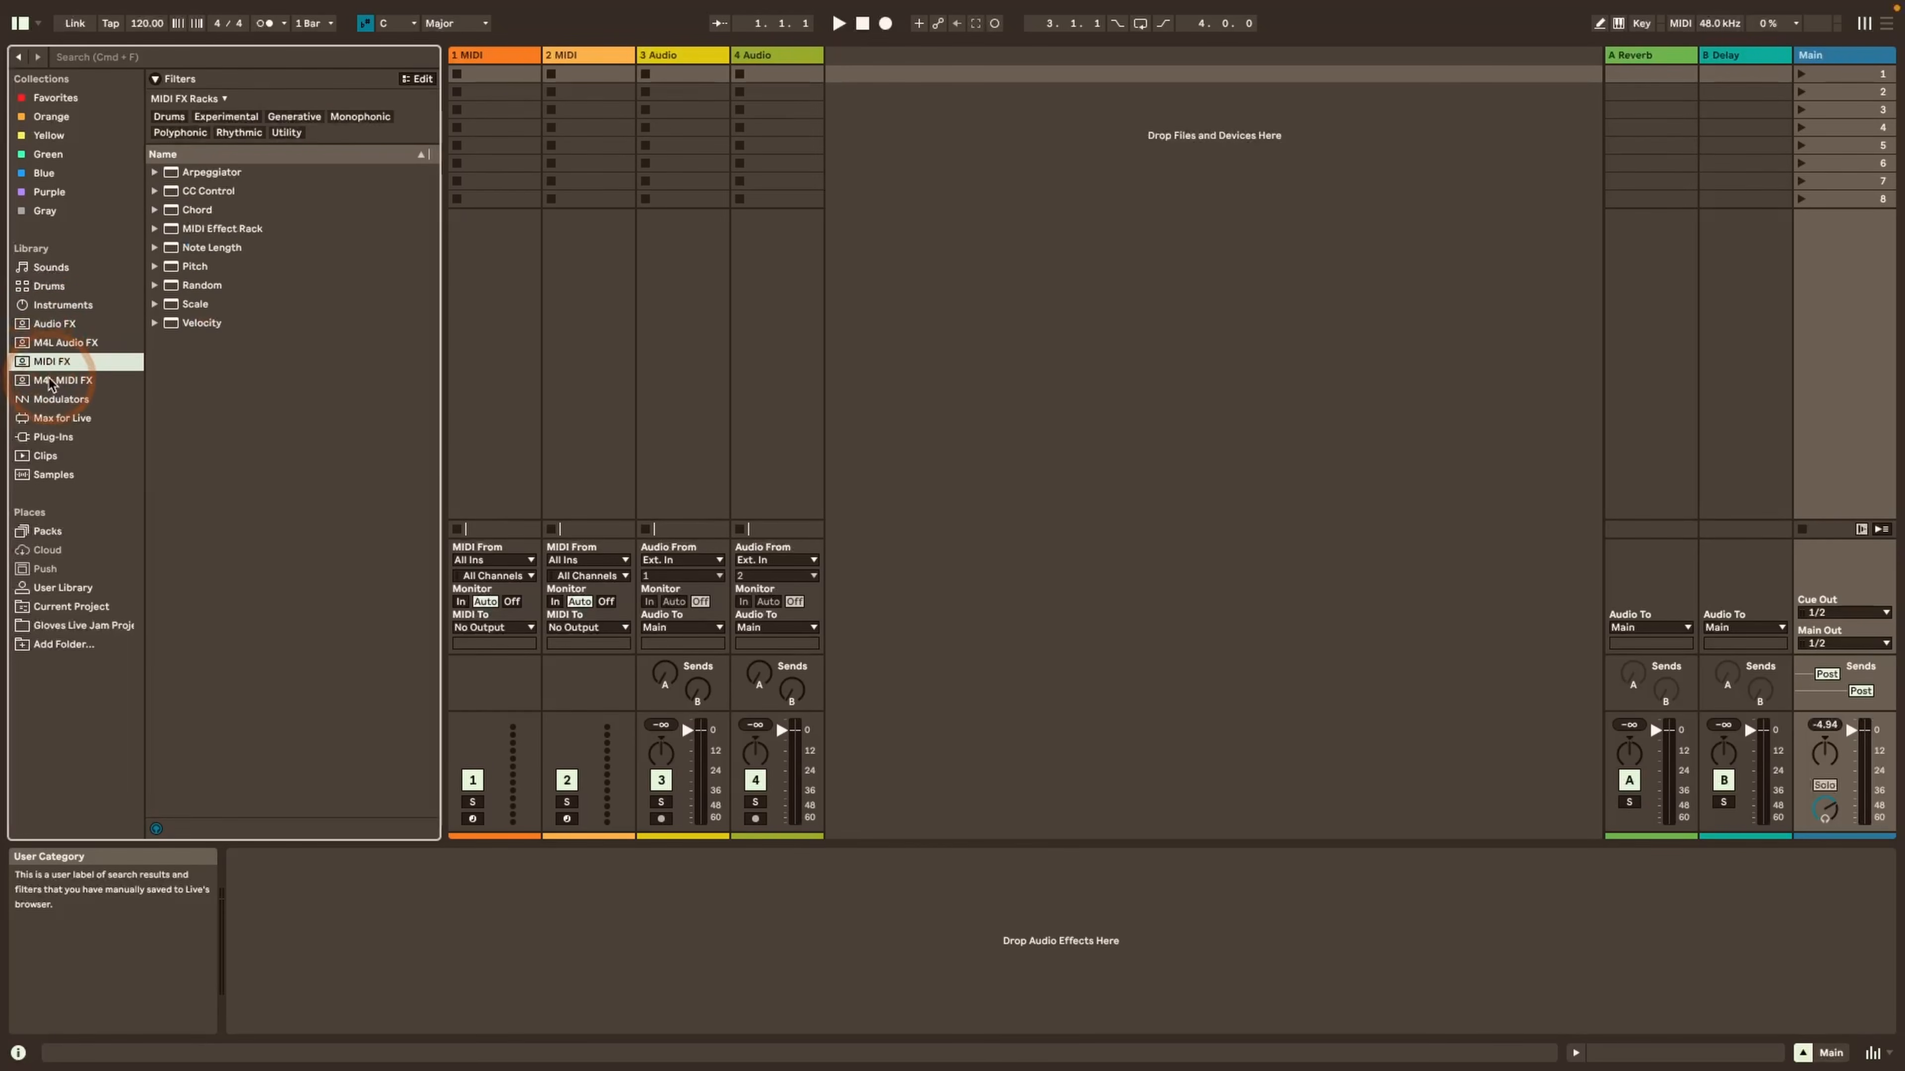
left_click(48, 380)
left_click(48, 401)
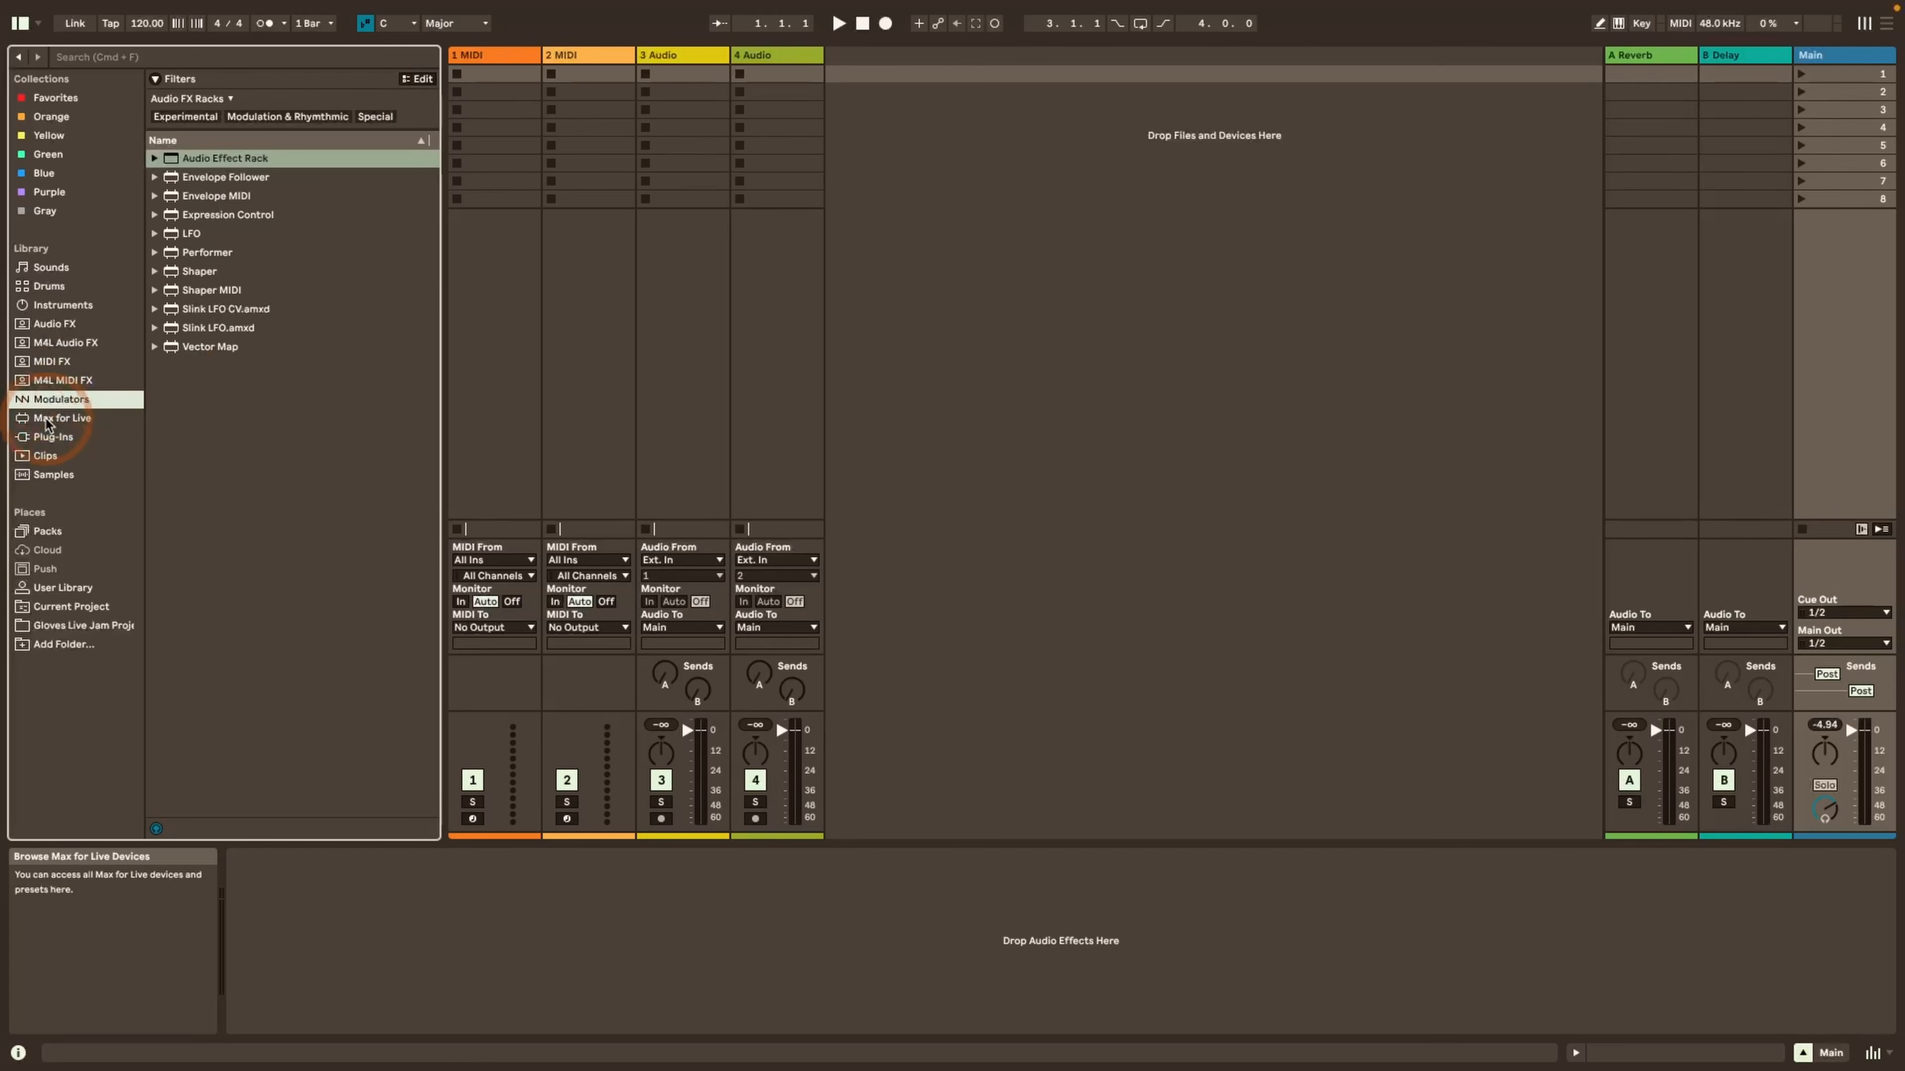
left_click(46, 420)
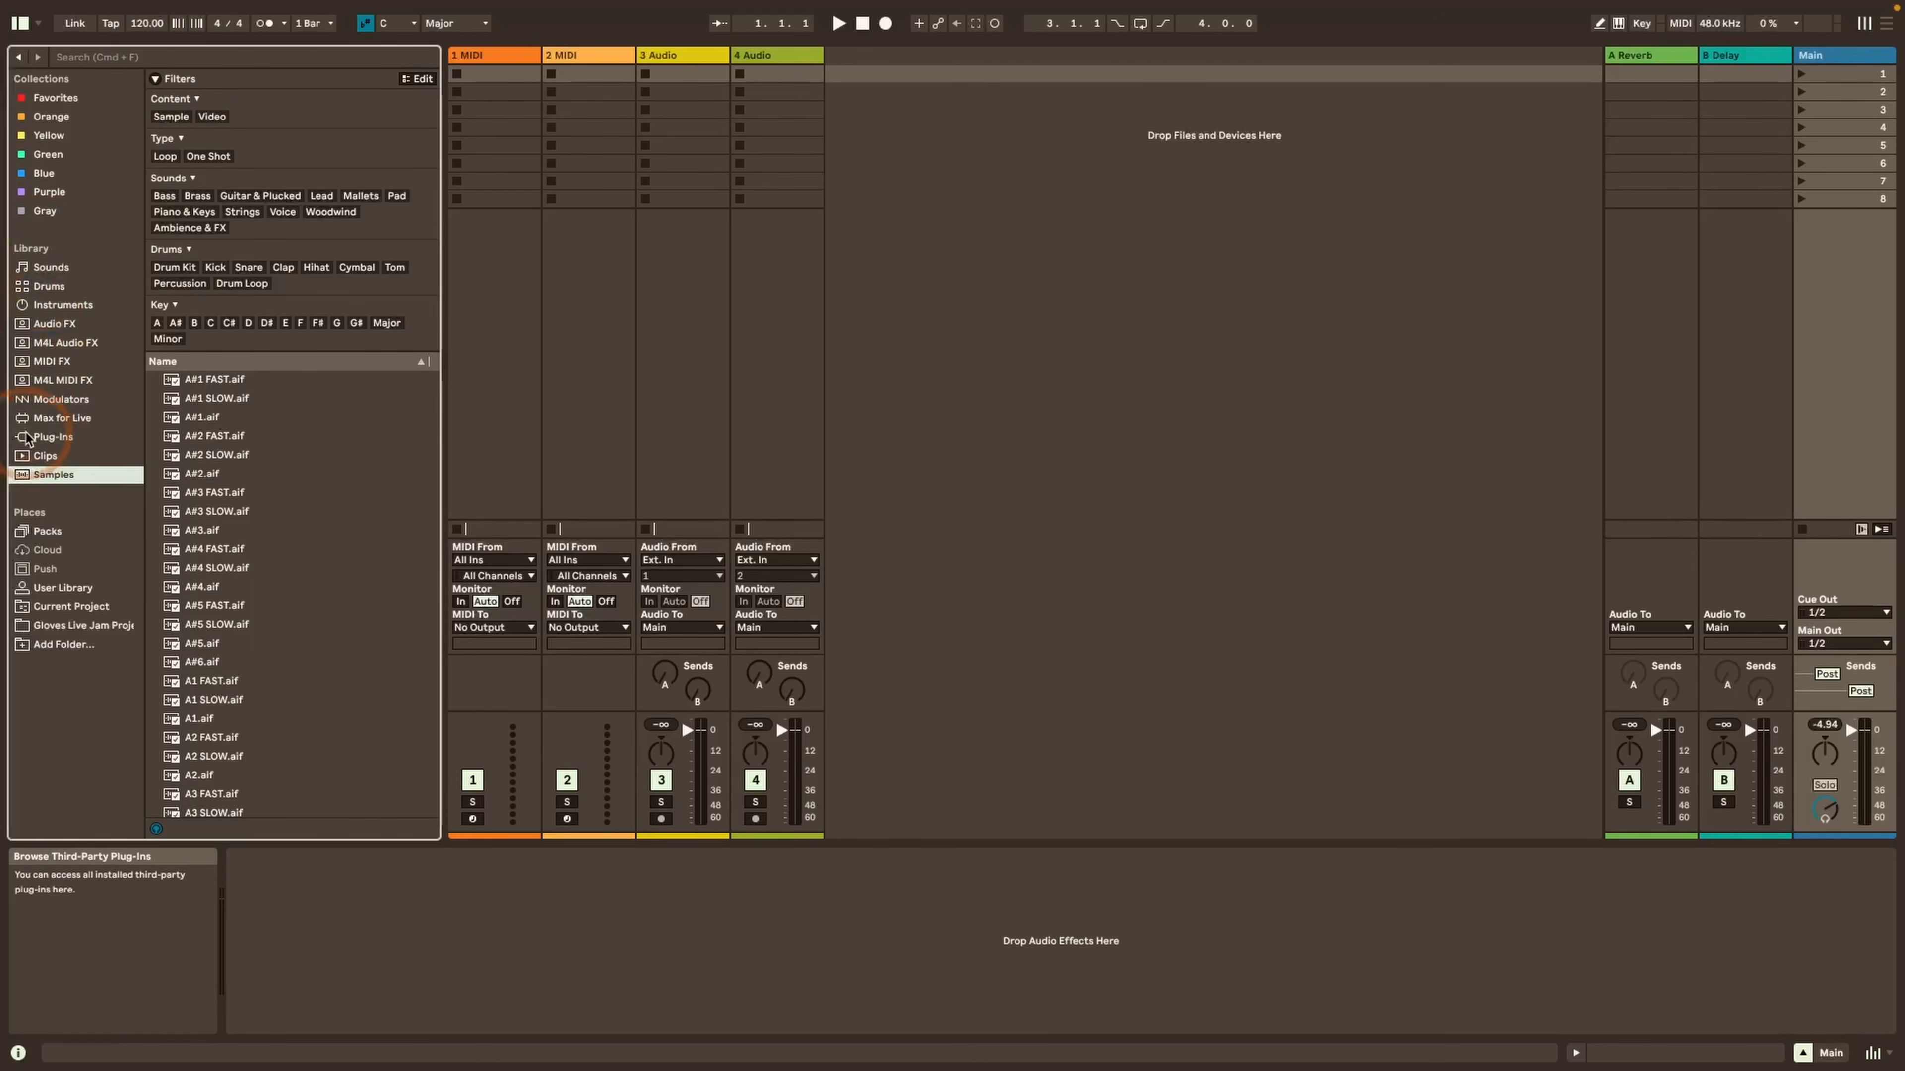
Check the filters offered for the Packs, User Library and Current Project places
left_click(47, 531)
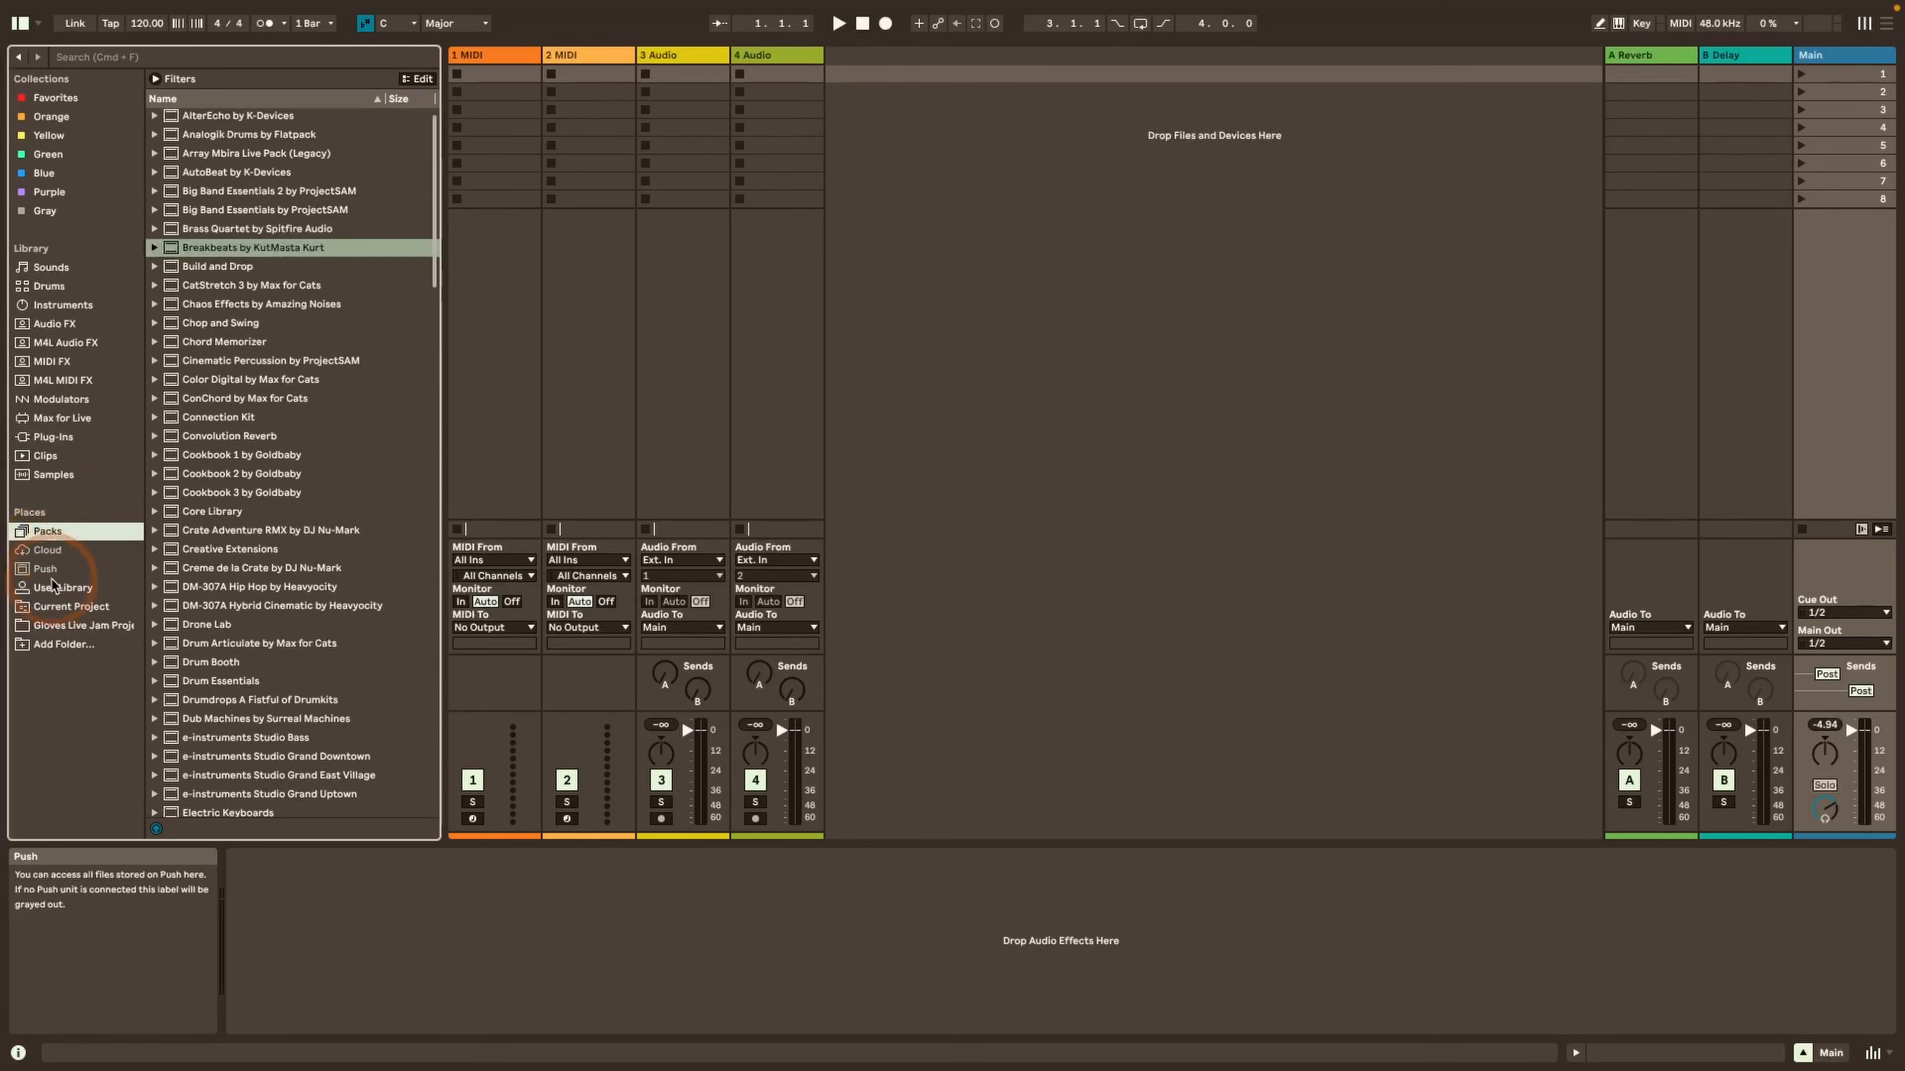
left_click(60, 589)
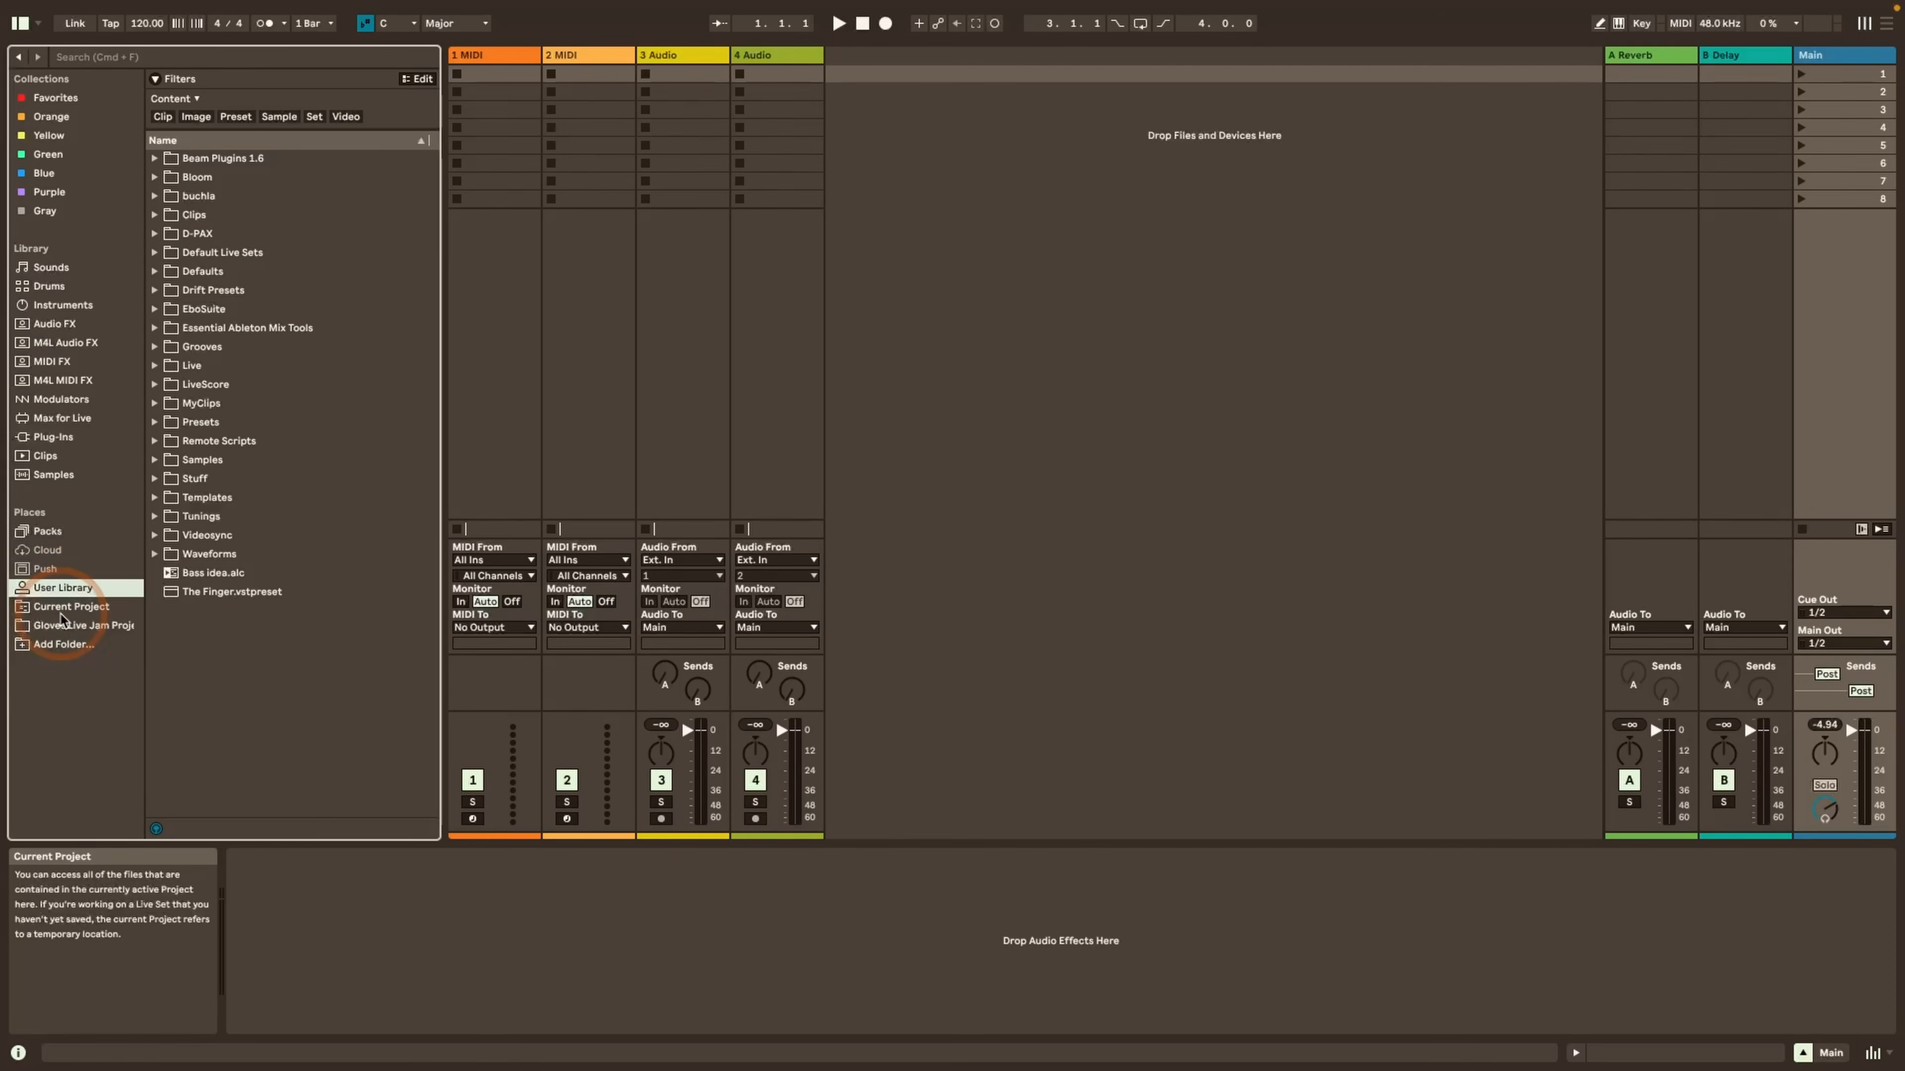
left_click(60, 609)
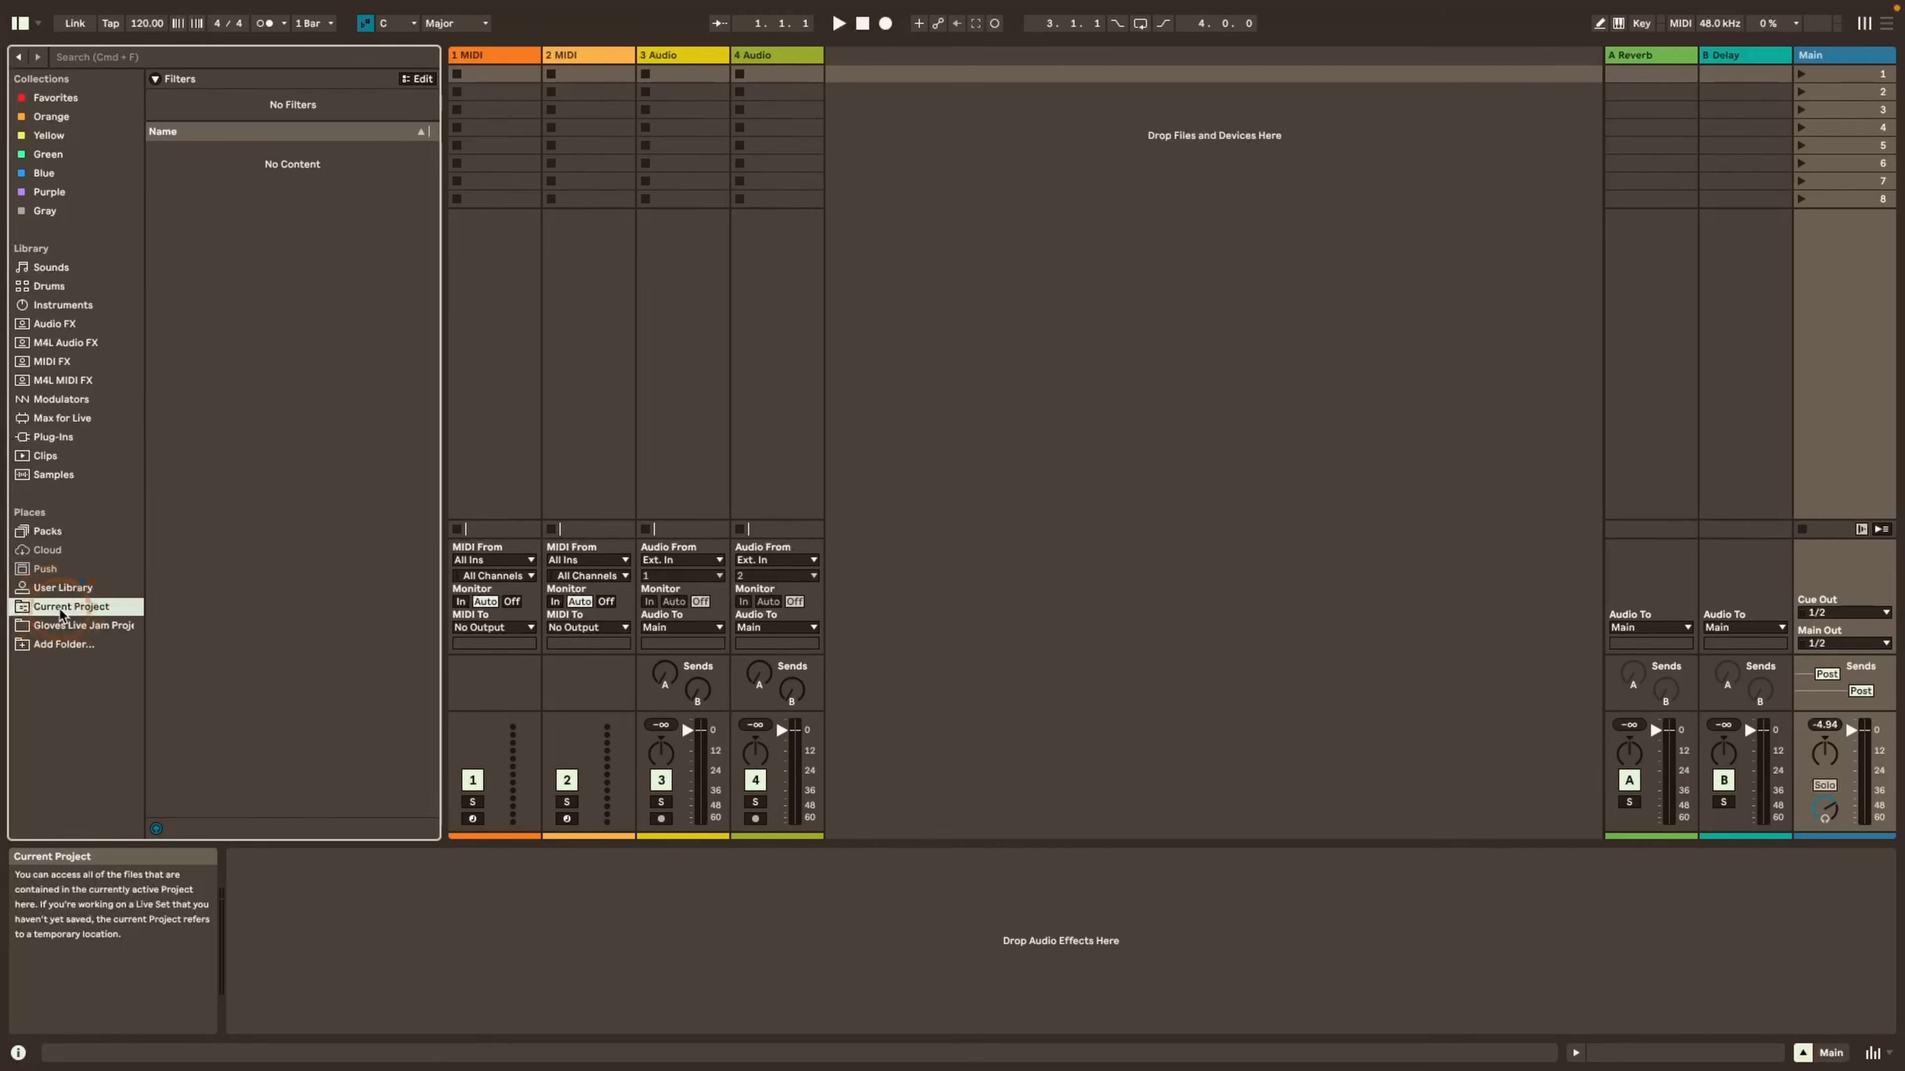
Go back to the Drums label in the library and bring up its list of filter groups
left_click(68, 267)
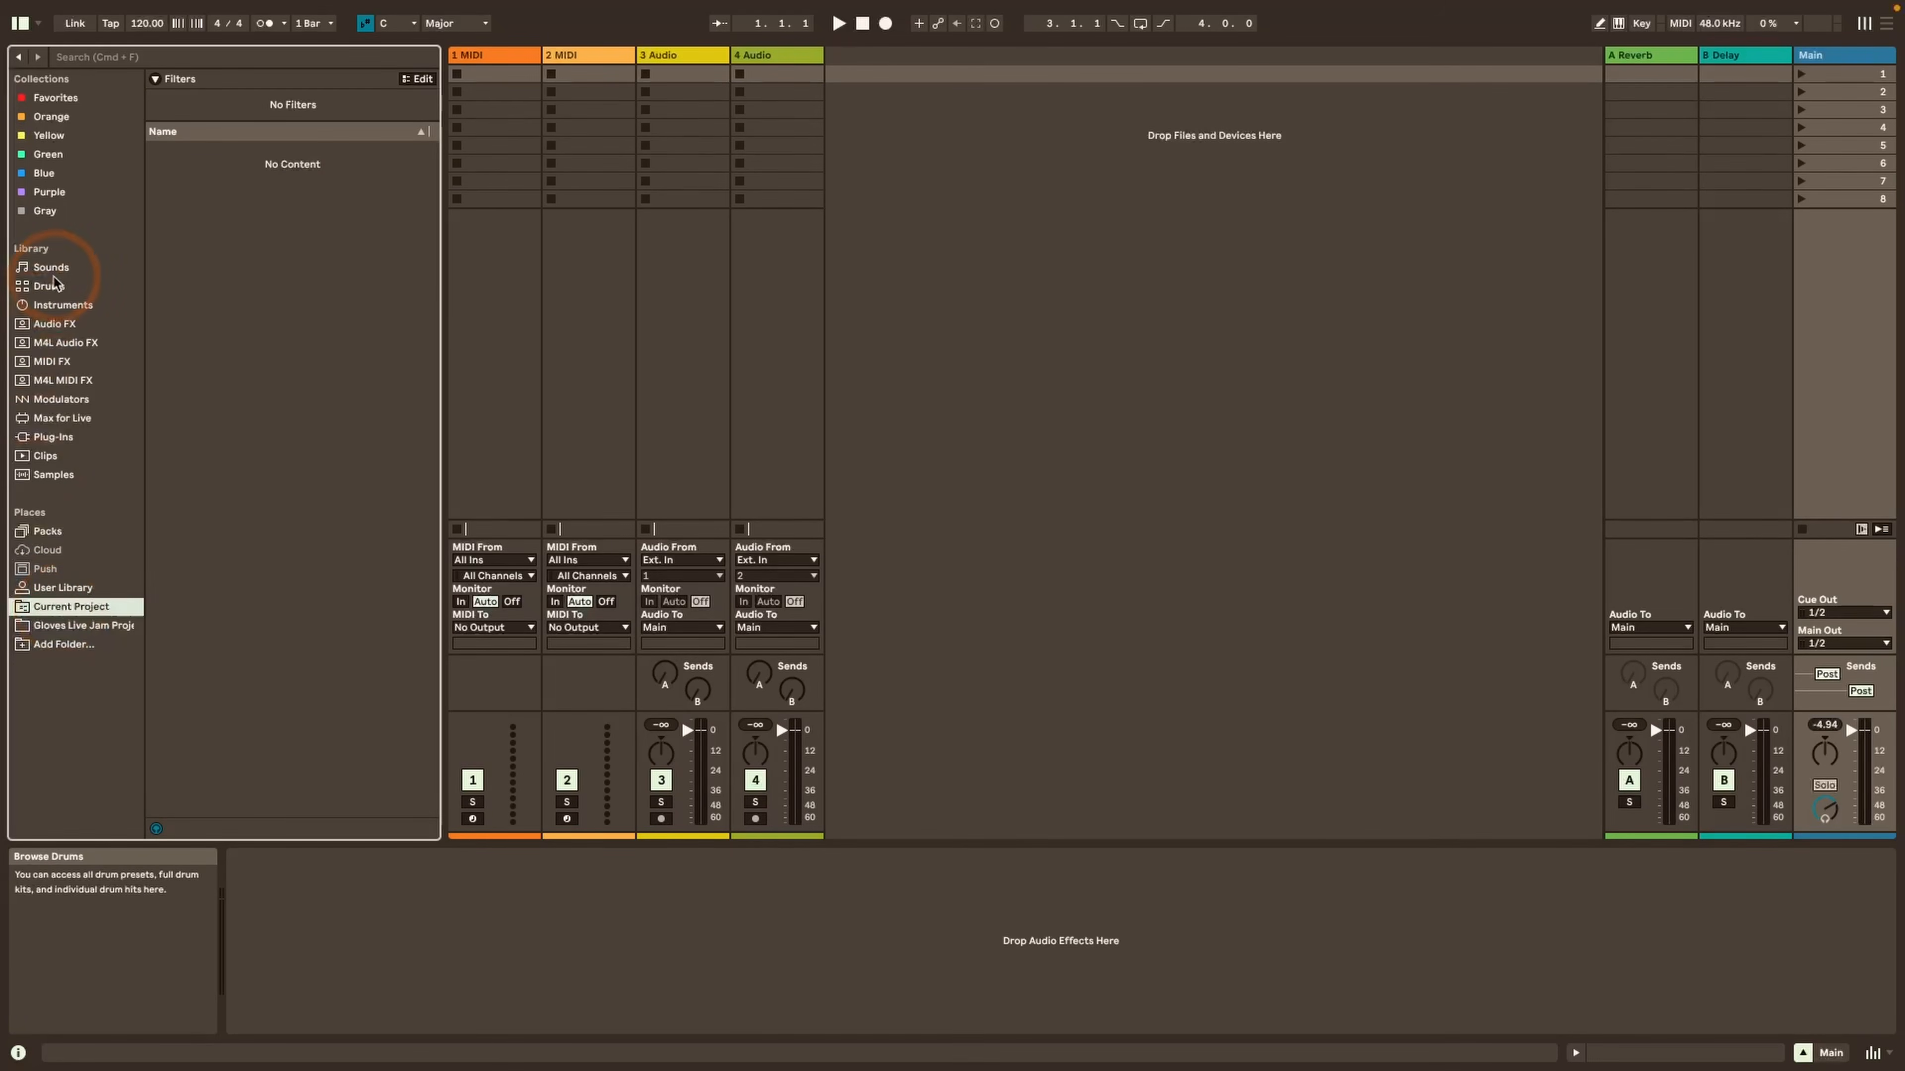
left_click(71, 287)
right_click(215, 82)
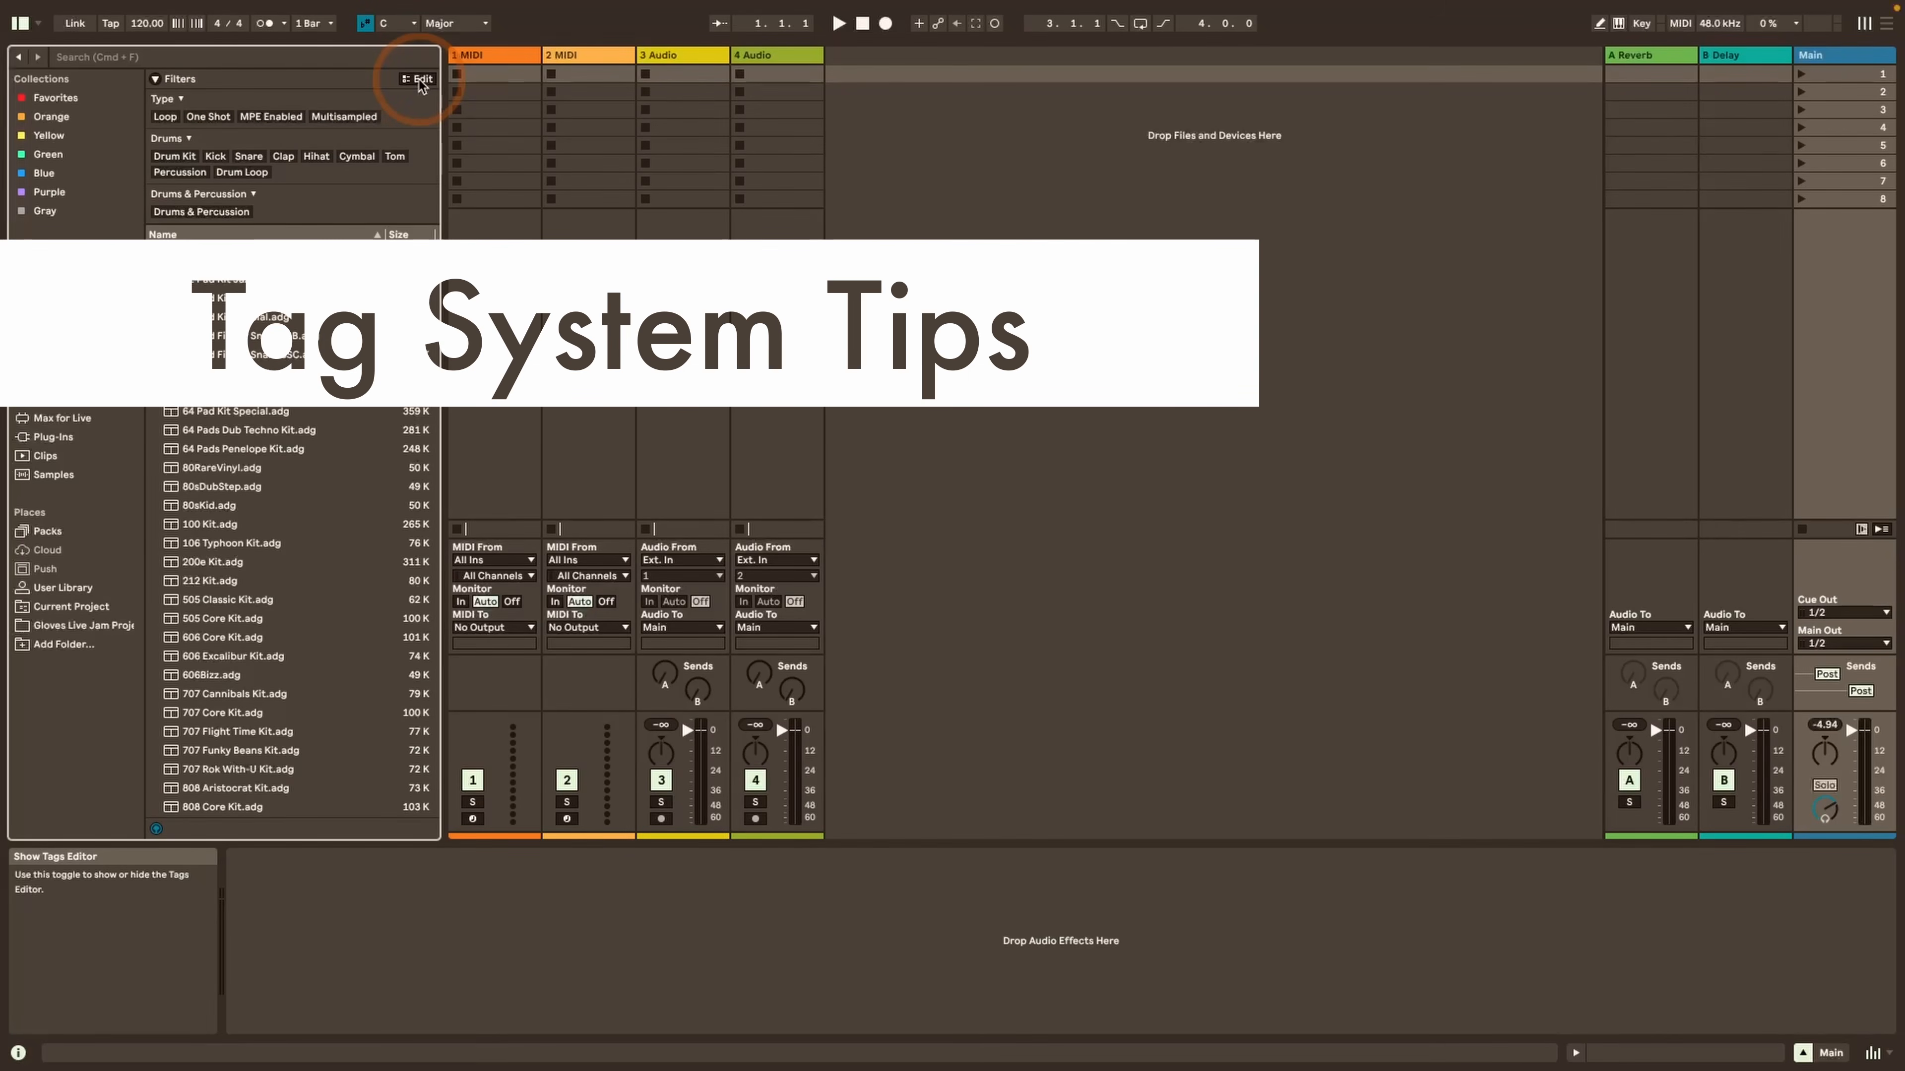
Open the Tags Editor beside the Drums content and look through all of its tag groups
left_click(420, 79)
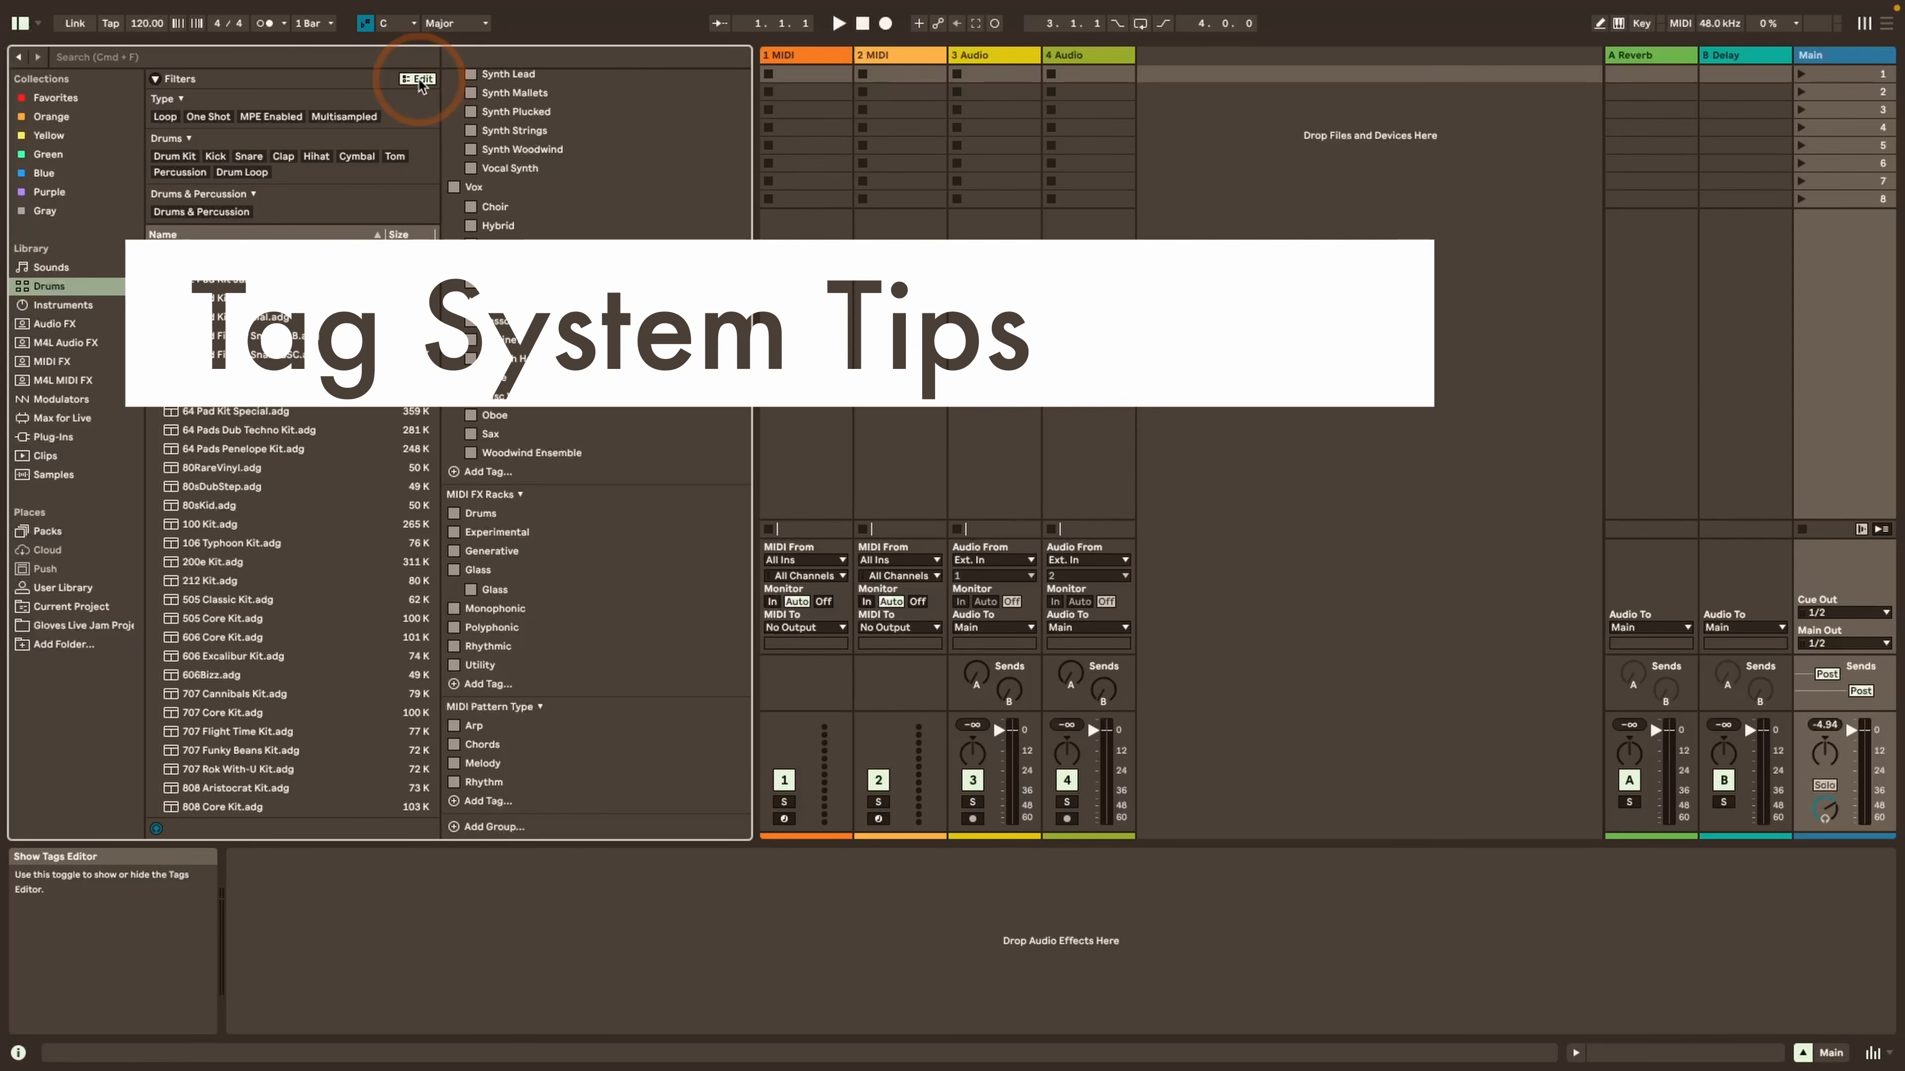
scroll(524, 184, "up", 15)
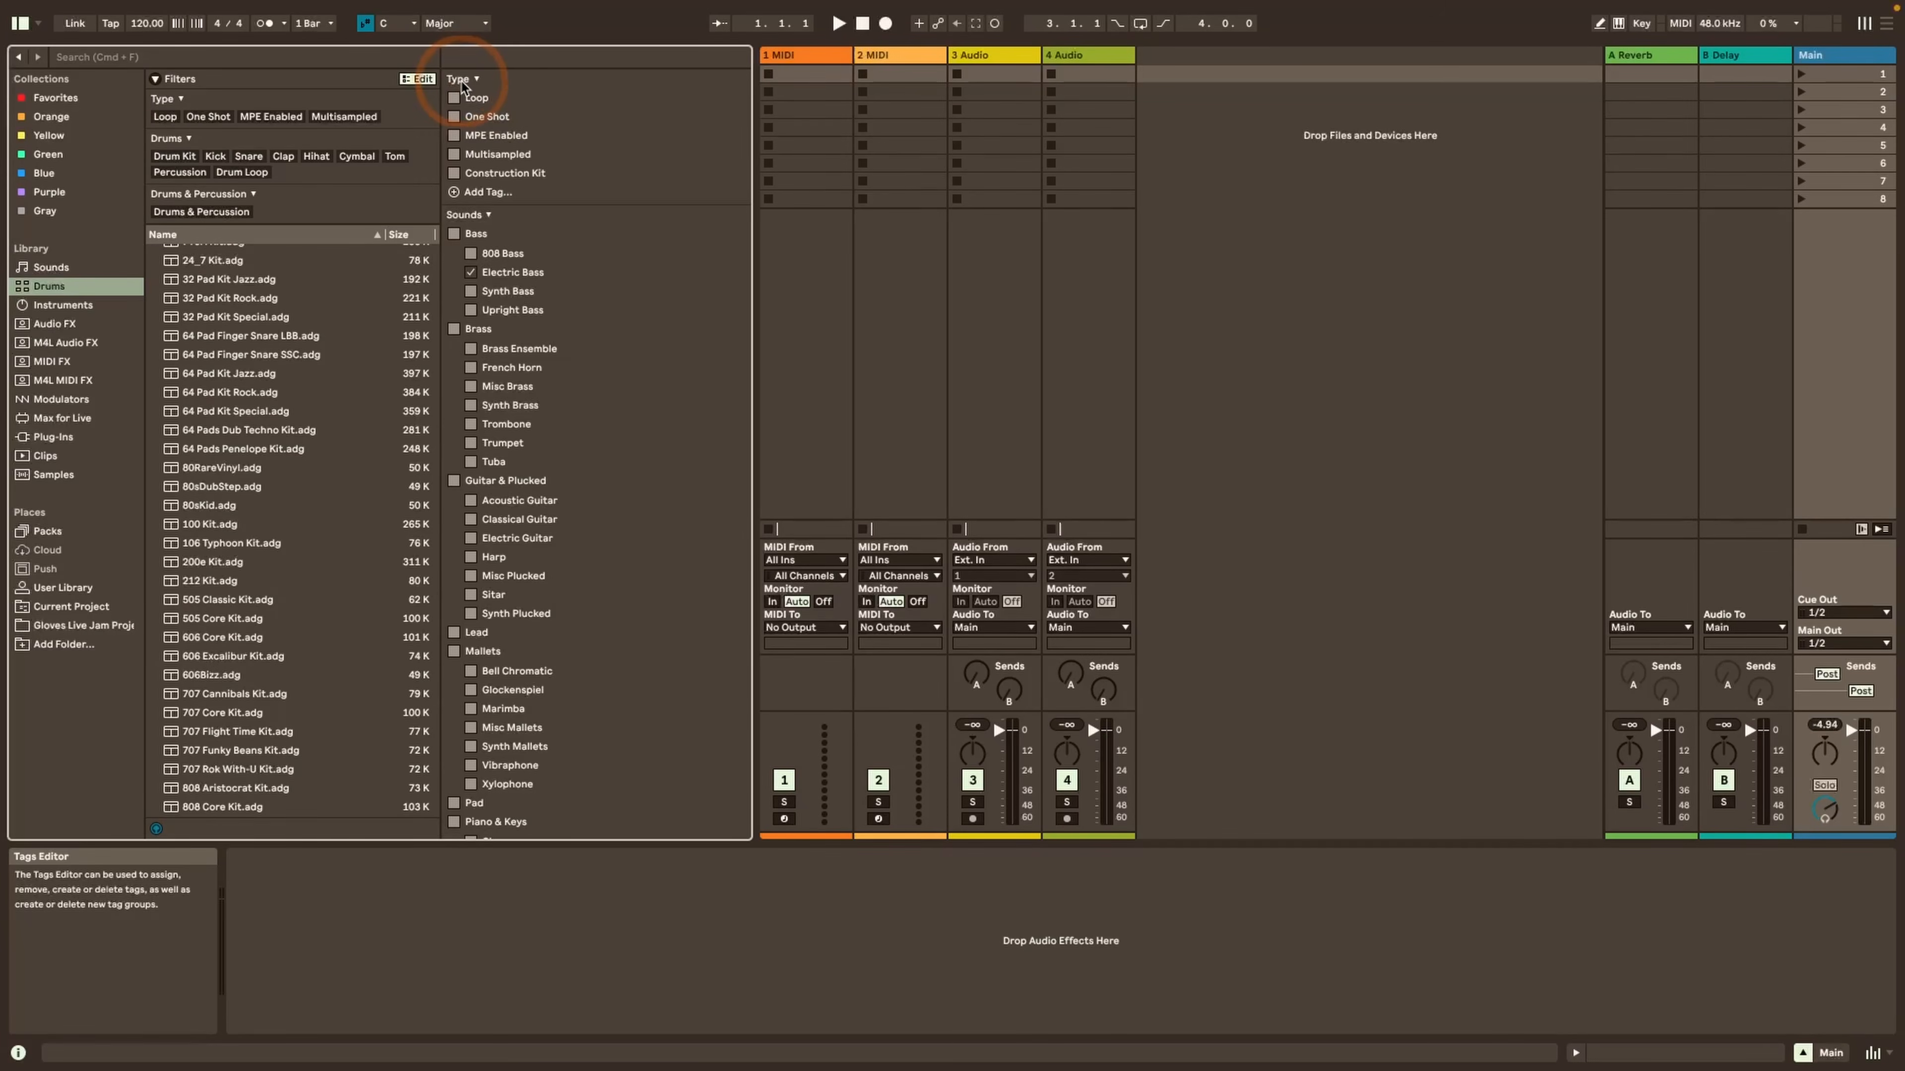
scroll(463, 87, "down", 15)
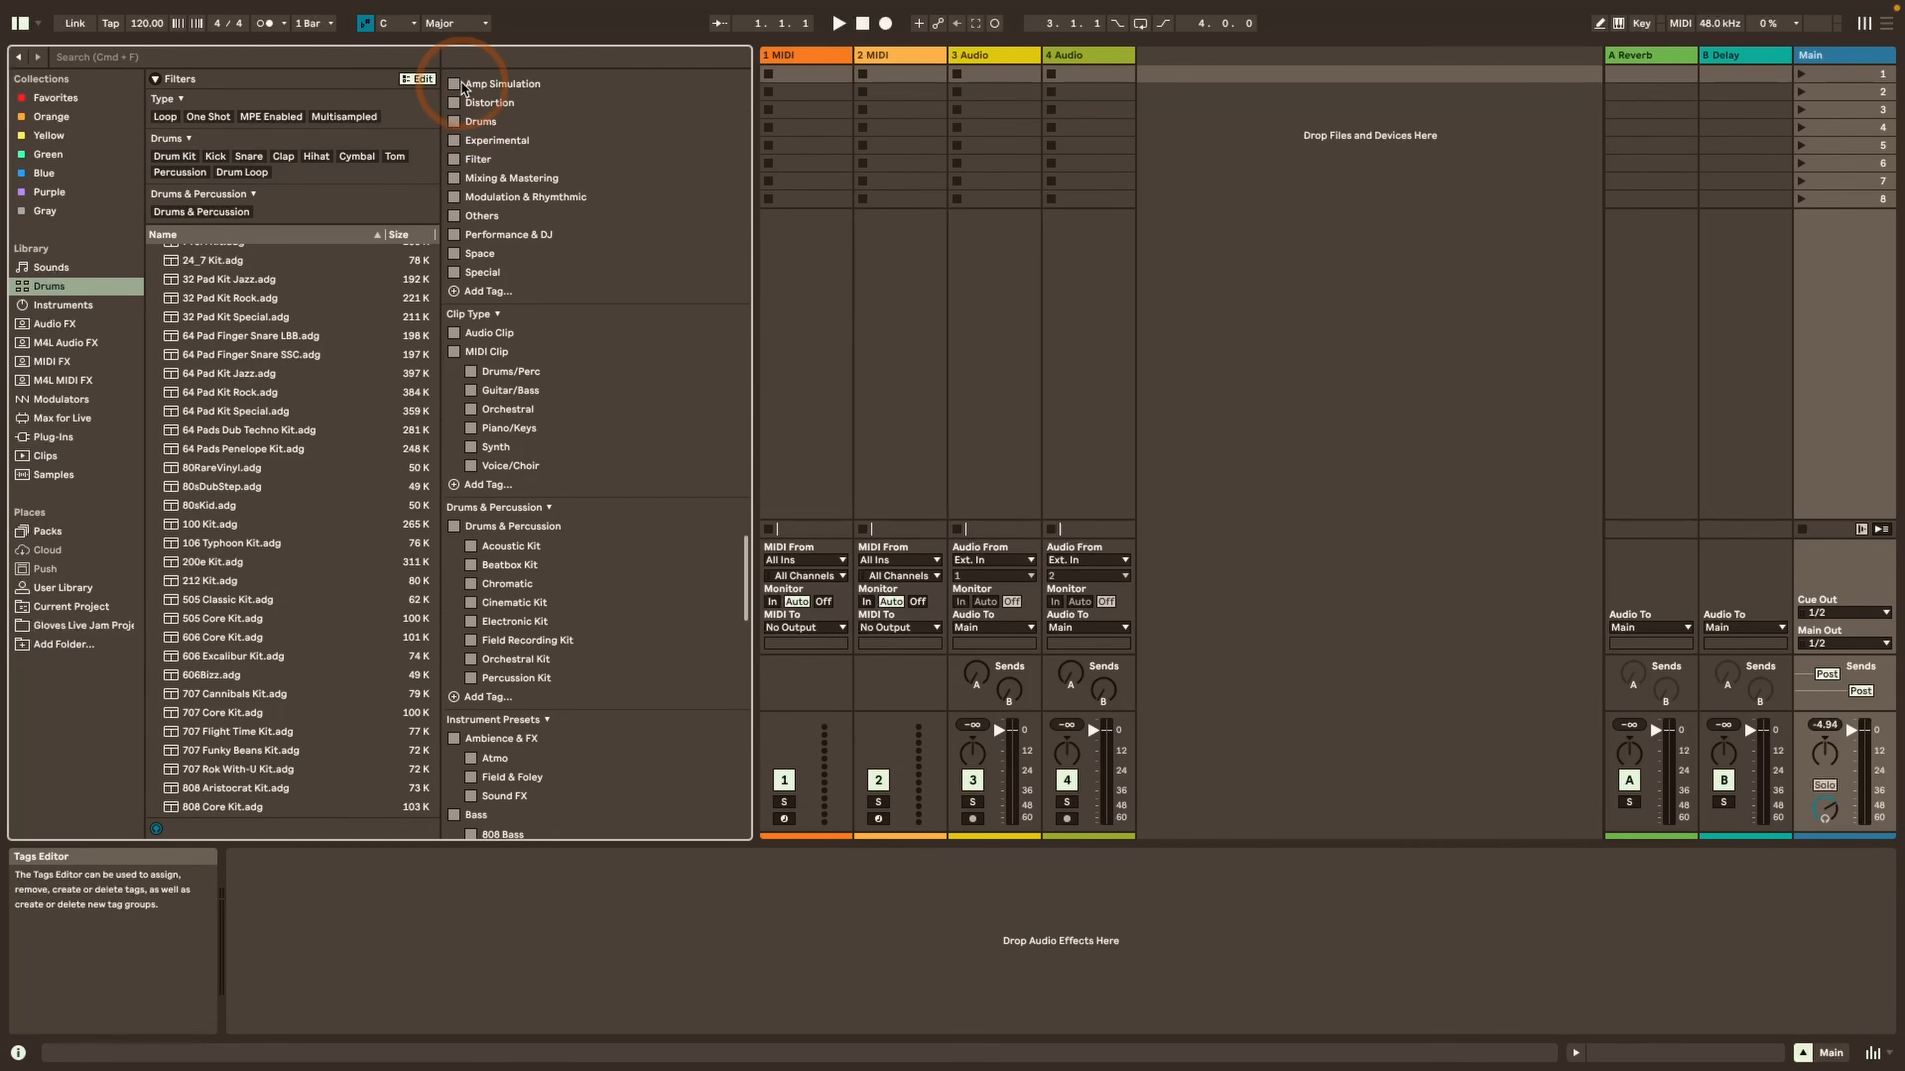
scroll(462, 87, "up", 10)
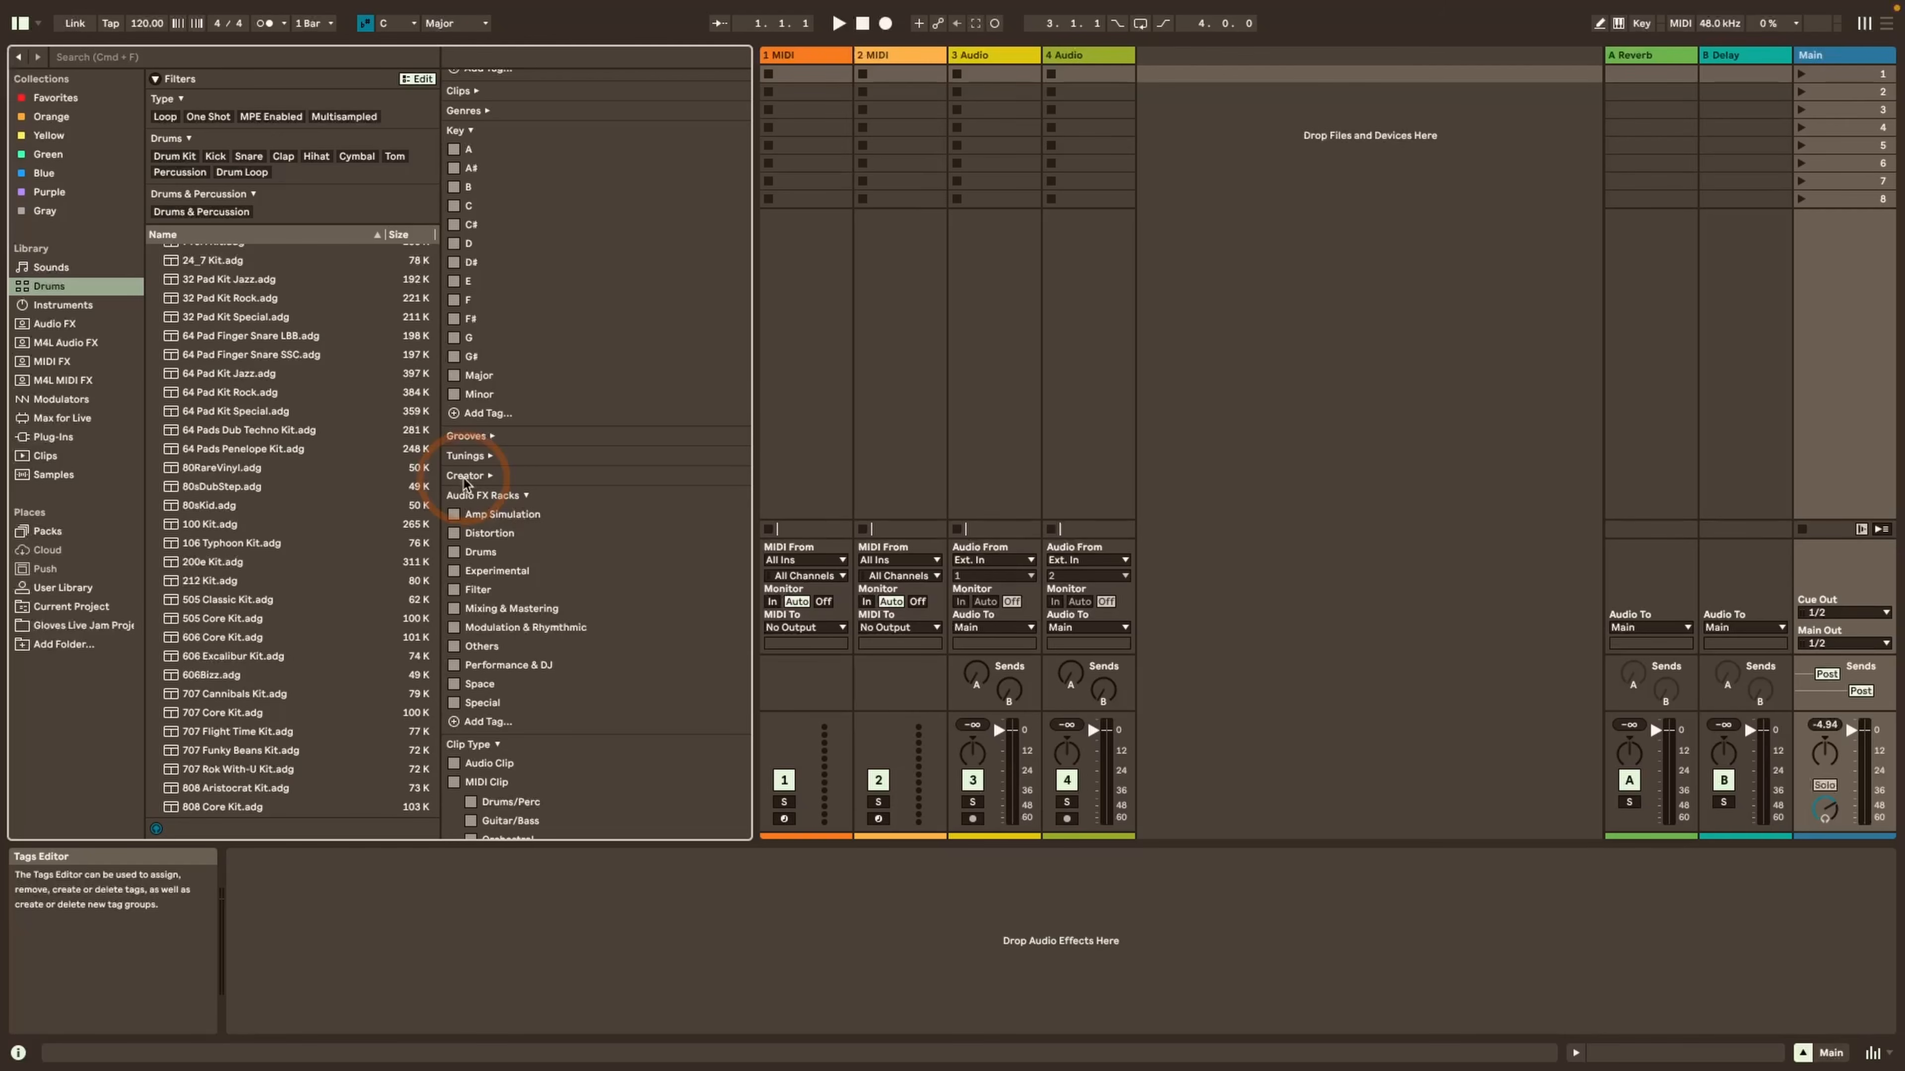
scroll(465, 484, "up", 15)
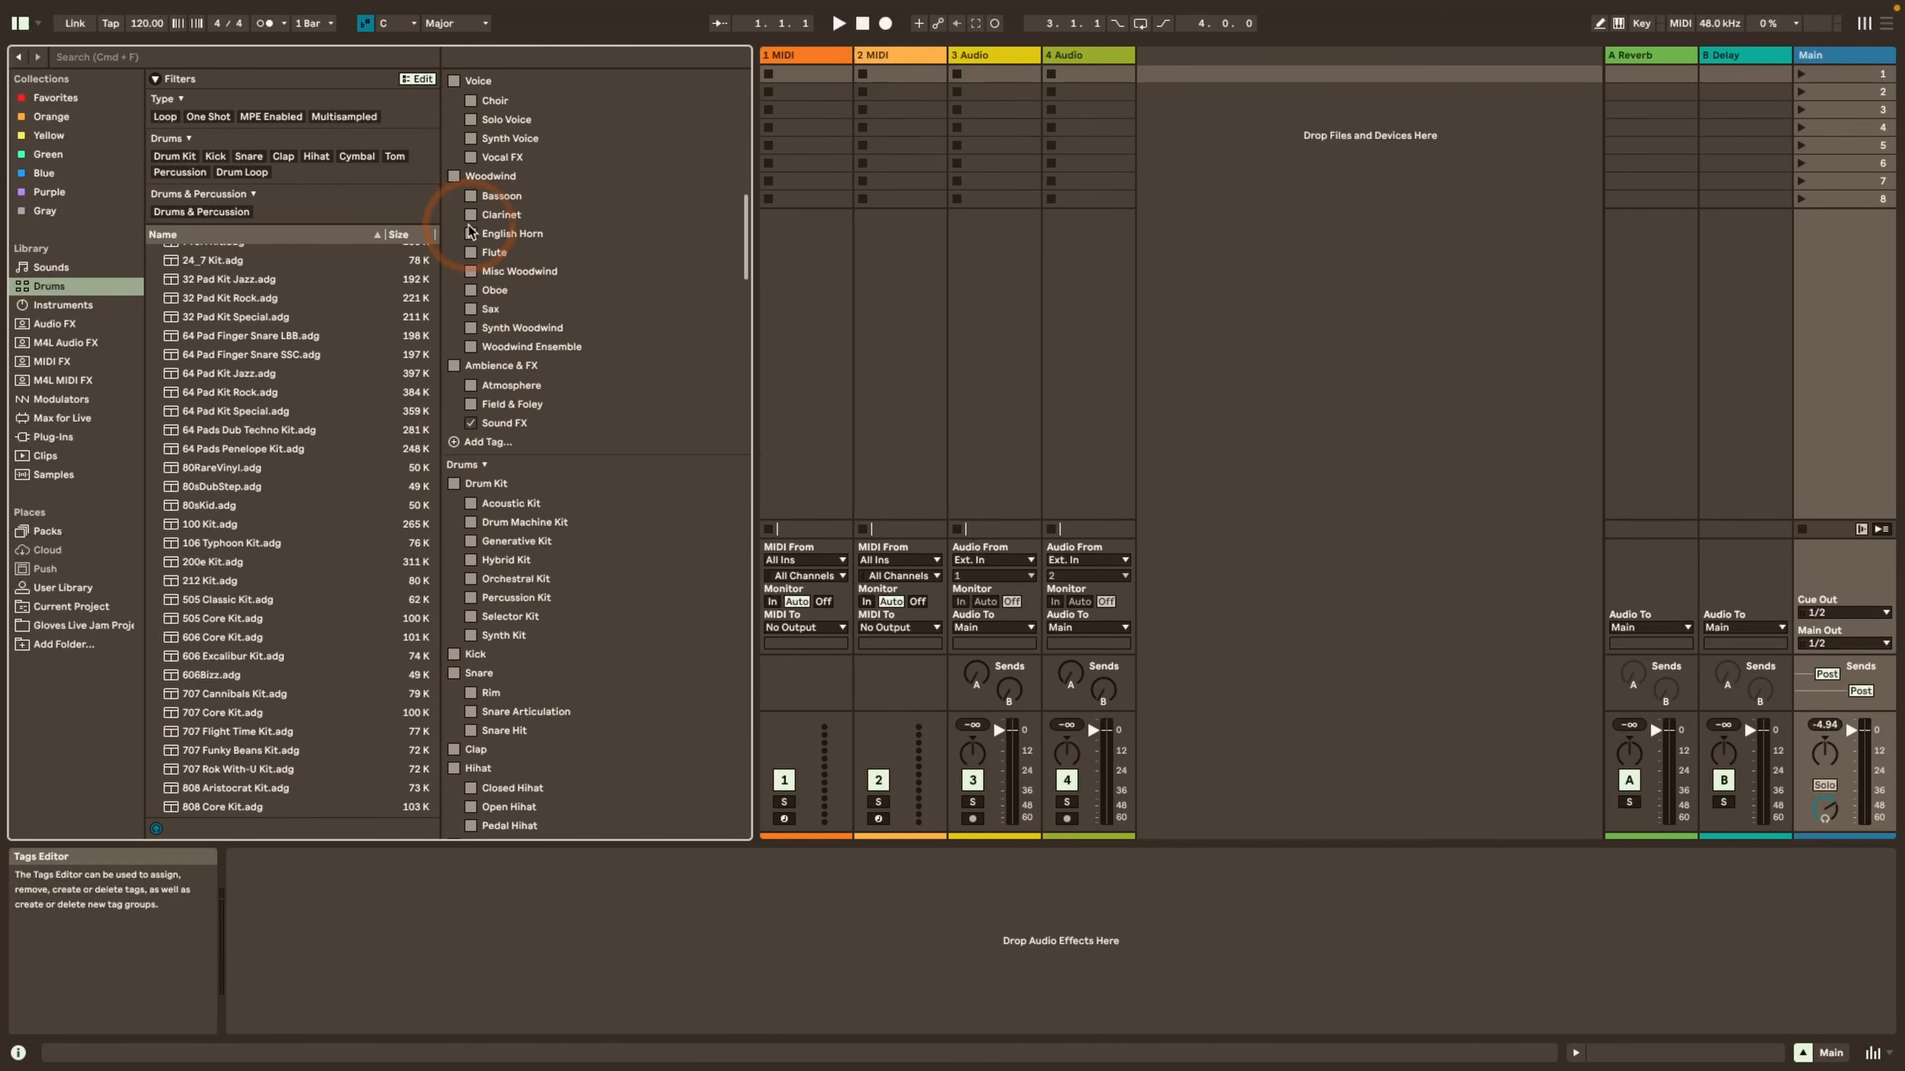
scroll(469, 172, "up", 3)
Collapse the Type, Sounds, Drums, Devices and Key tag groups in the Tags Editor
left_click(458, 77)
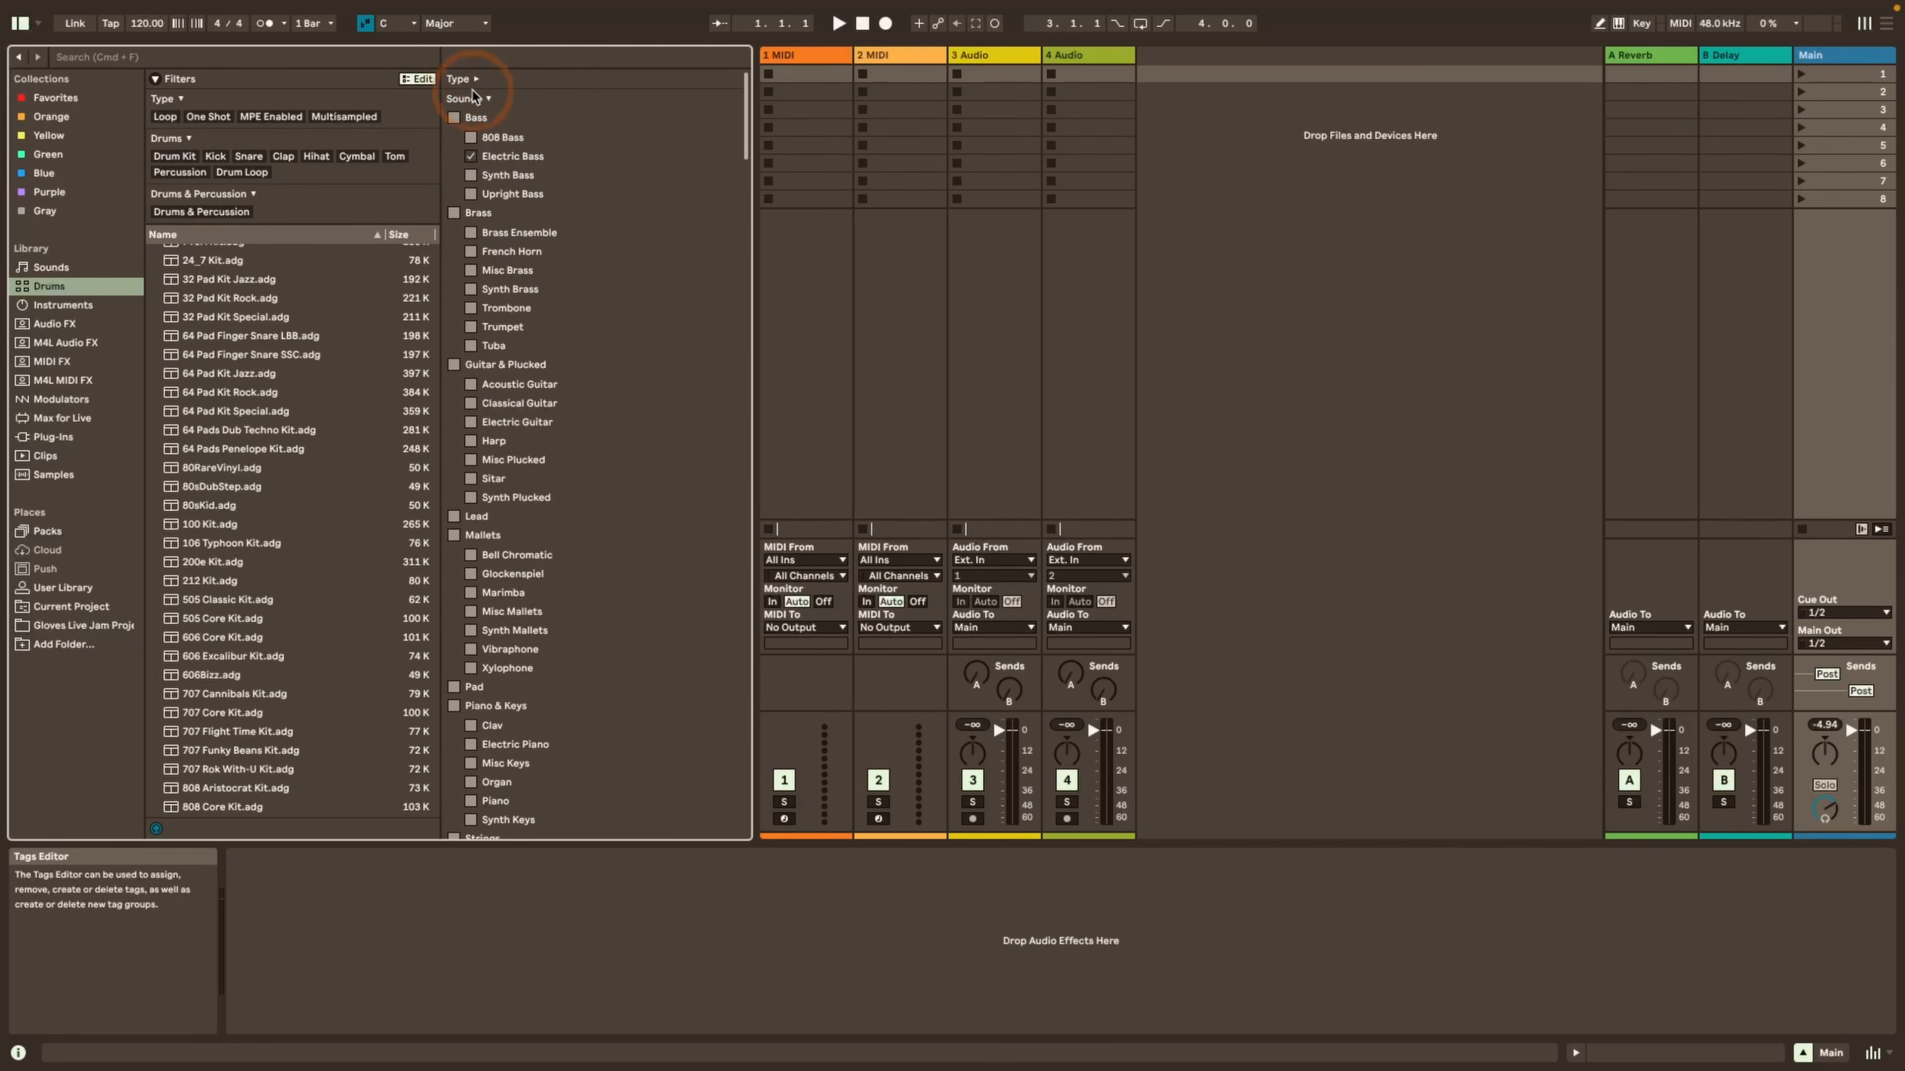
left_click(477, 102)
left_click(483, 121)
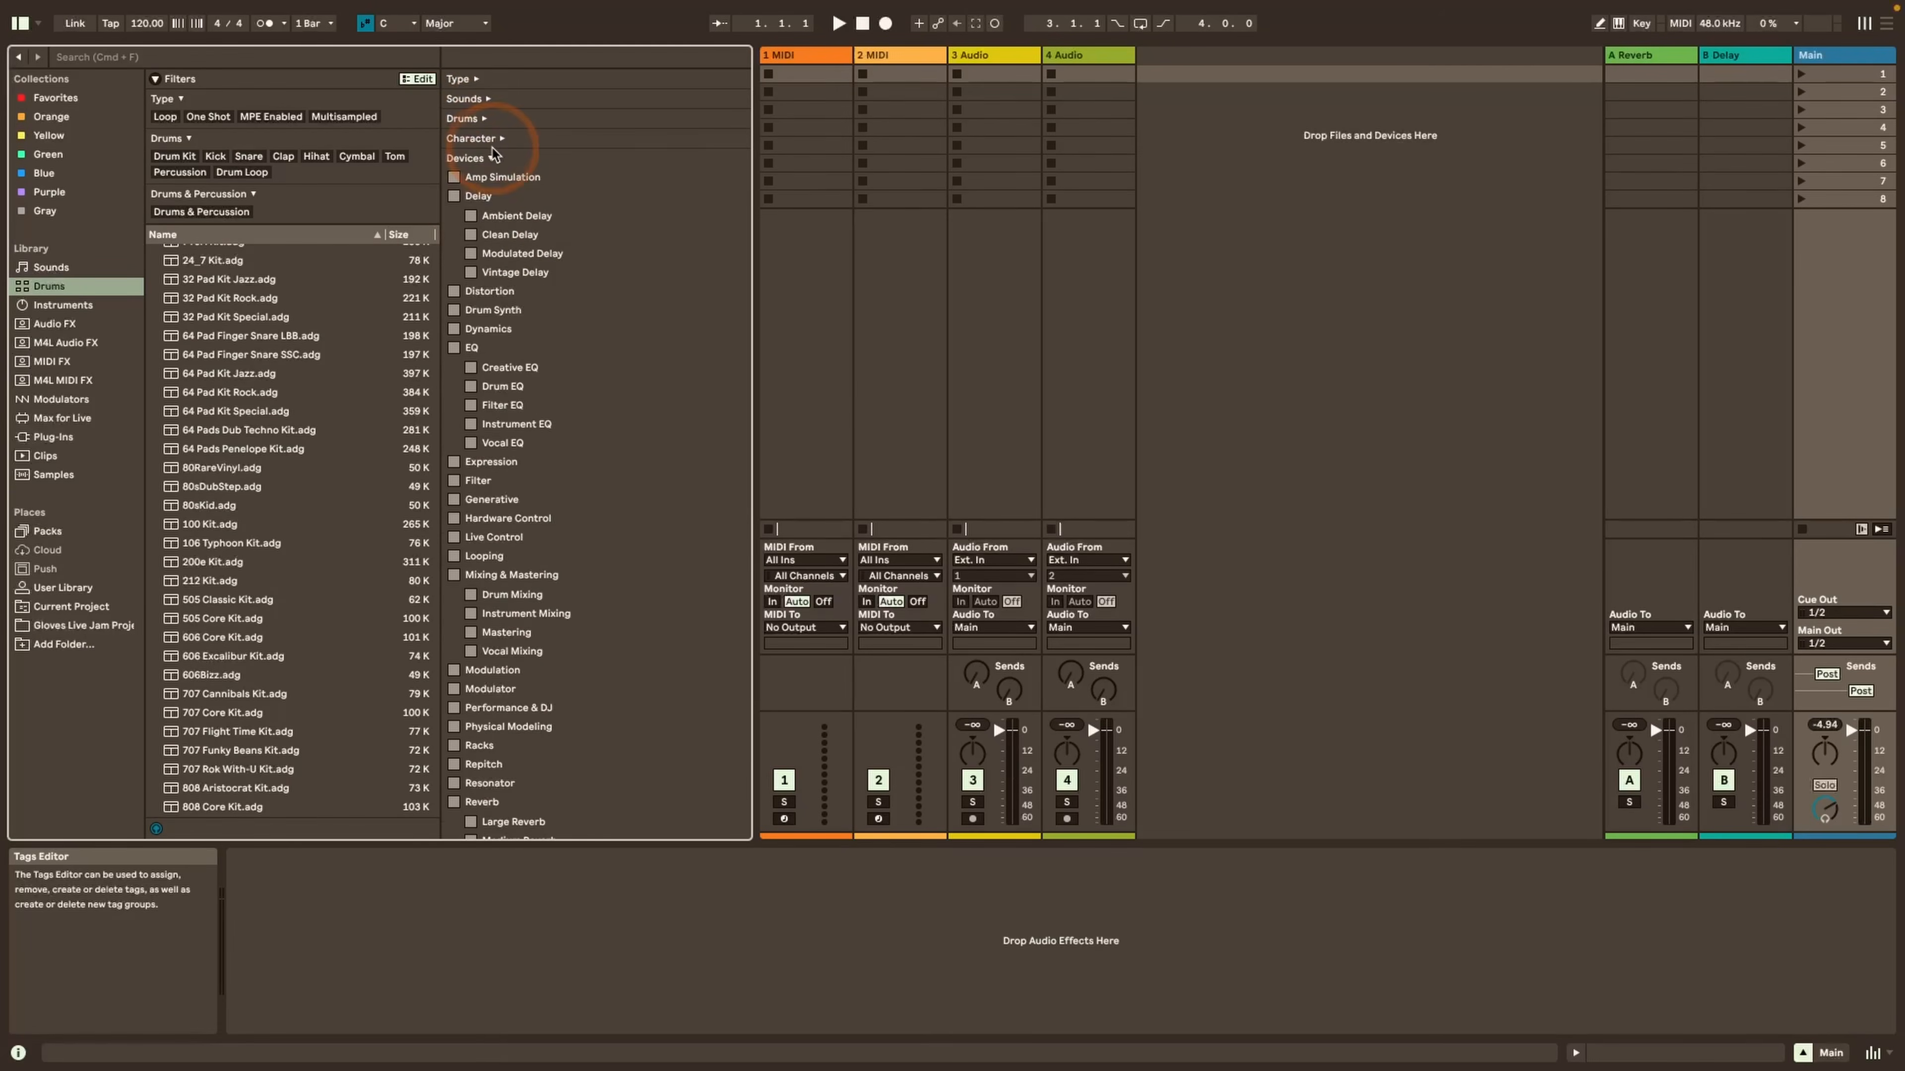
left_click(492, 155)
left_click(481, 218)
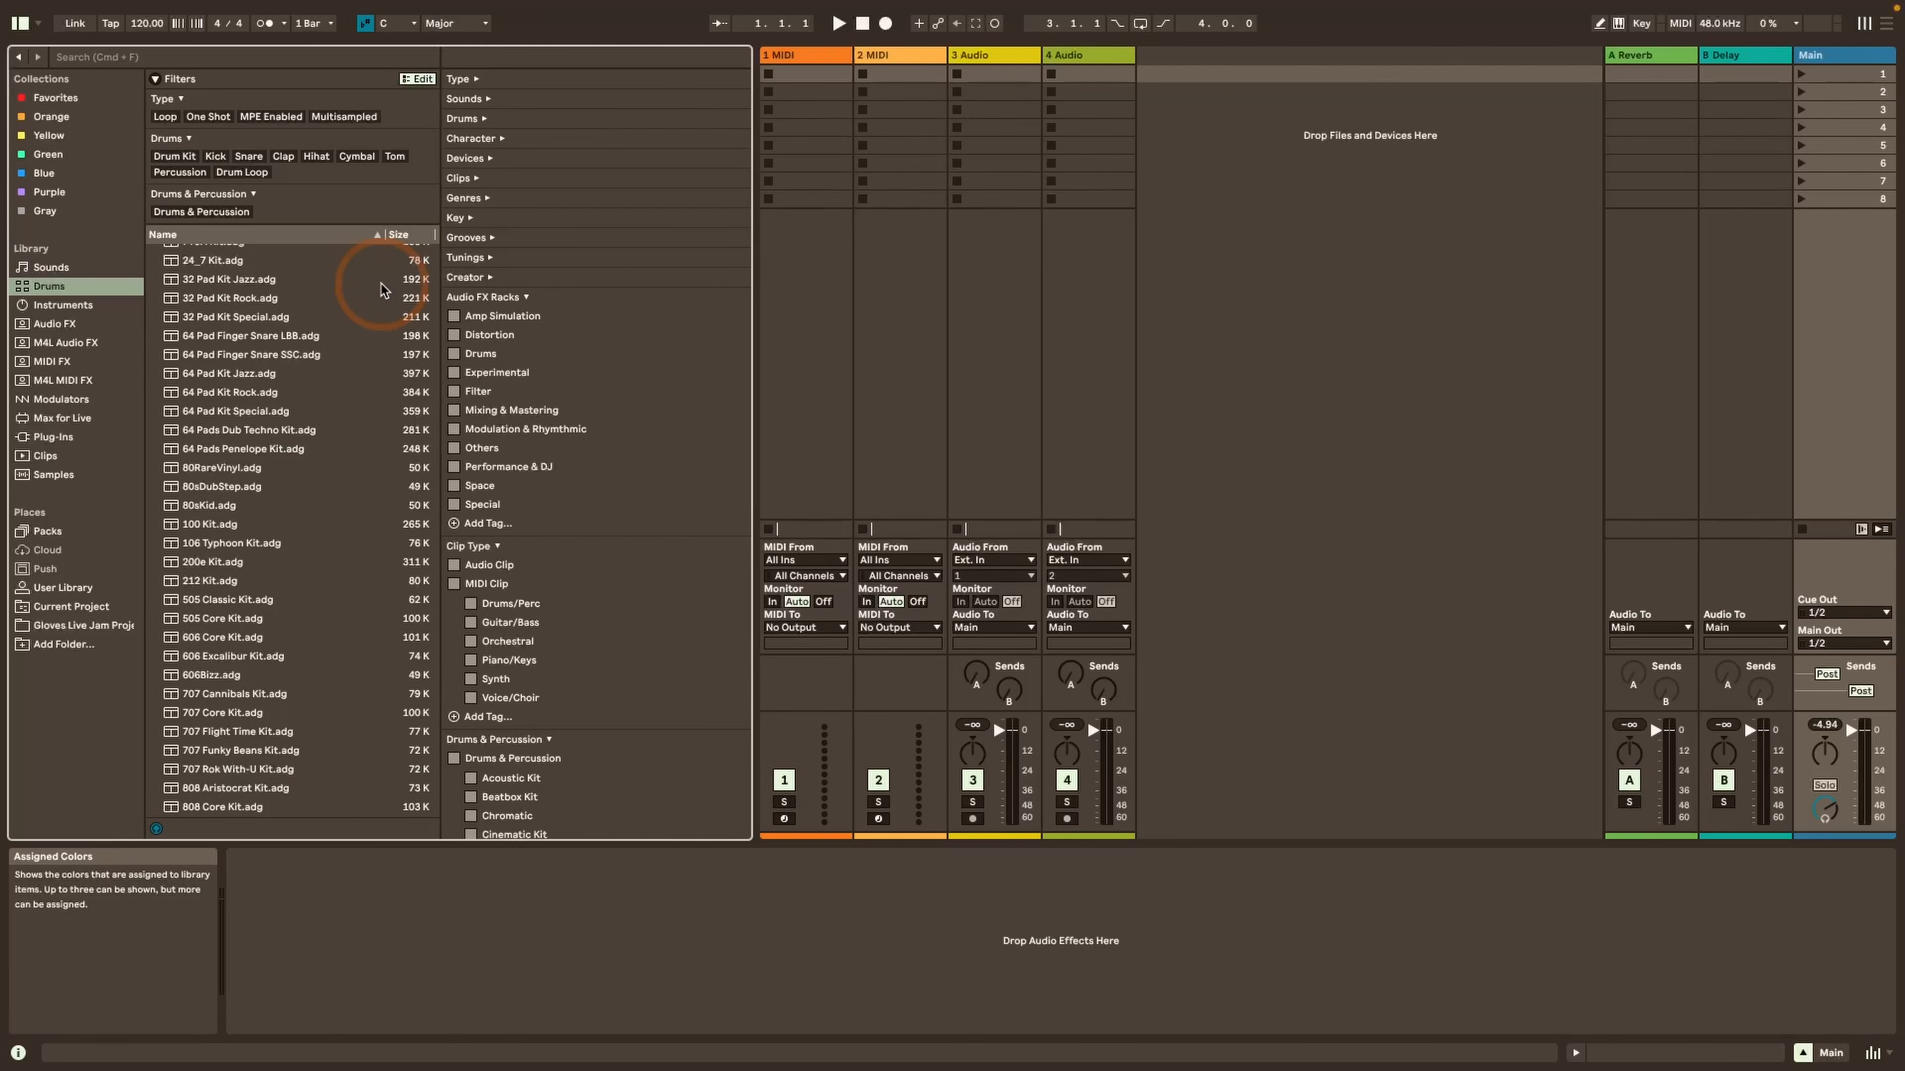
scroll(380, 288, "up", 1)
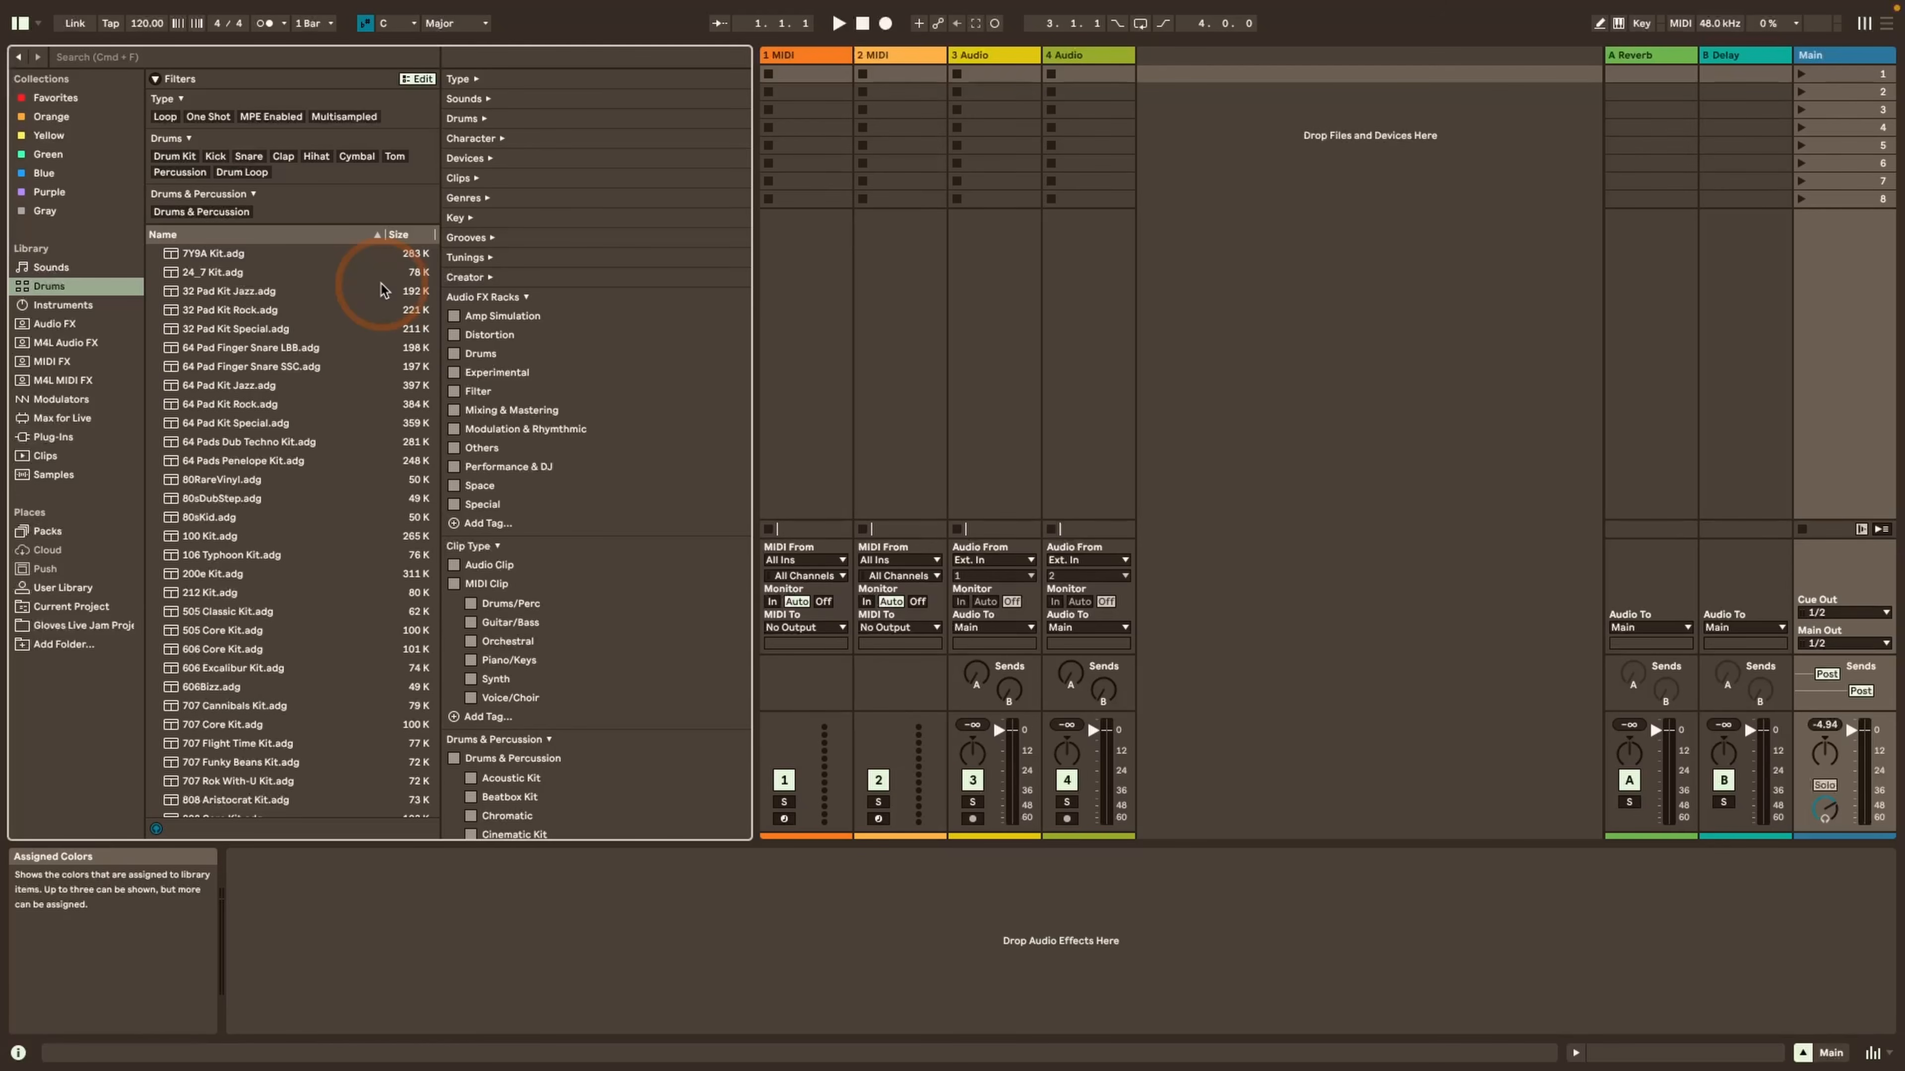
Browse the Packs place, look inside the Clips folder of Breakbeats by KutMasta Kurt, and collapse the pack again
left_click(48, 531)
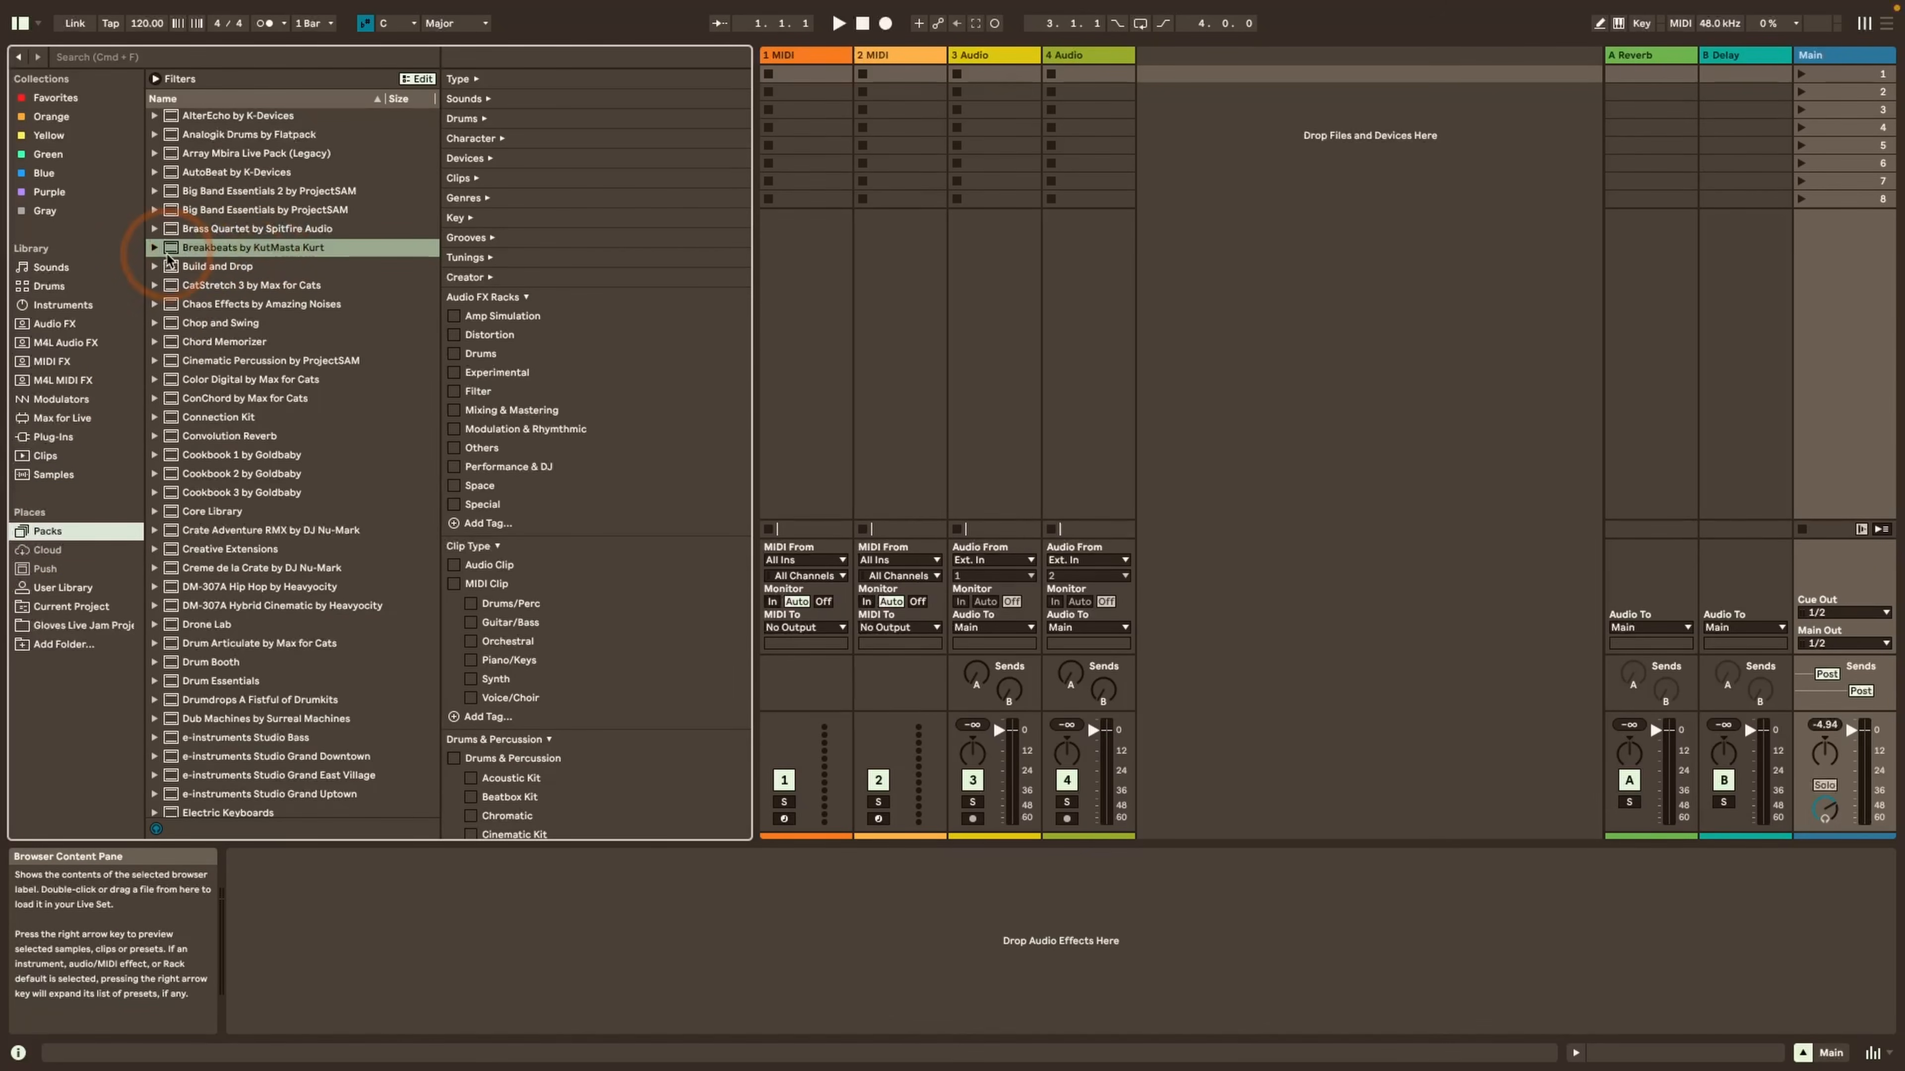
left_click(154, 247)
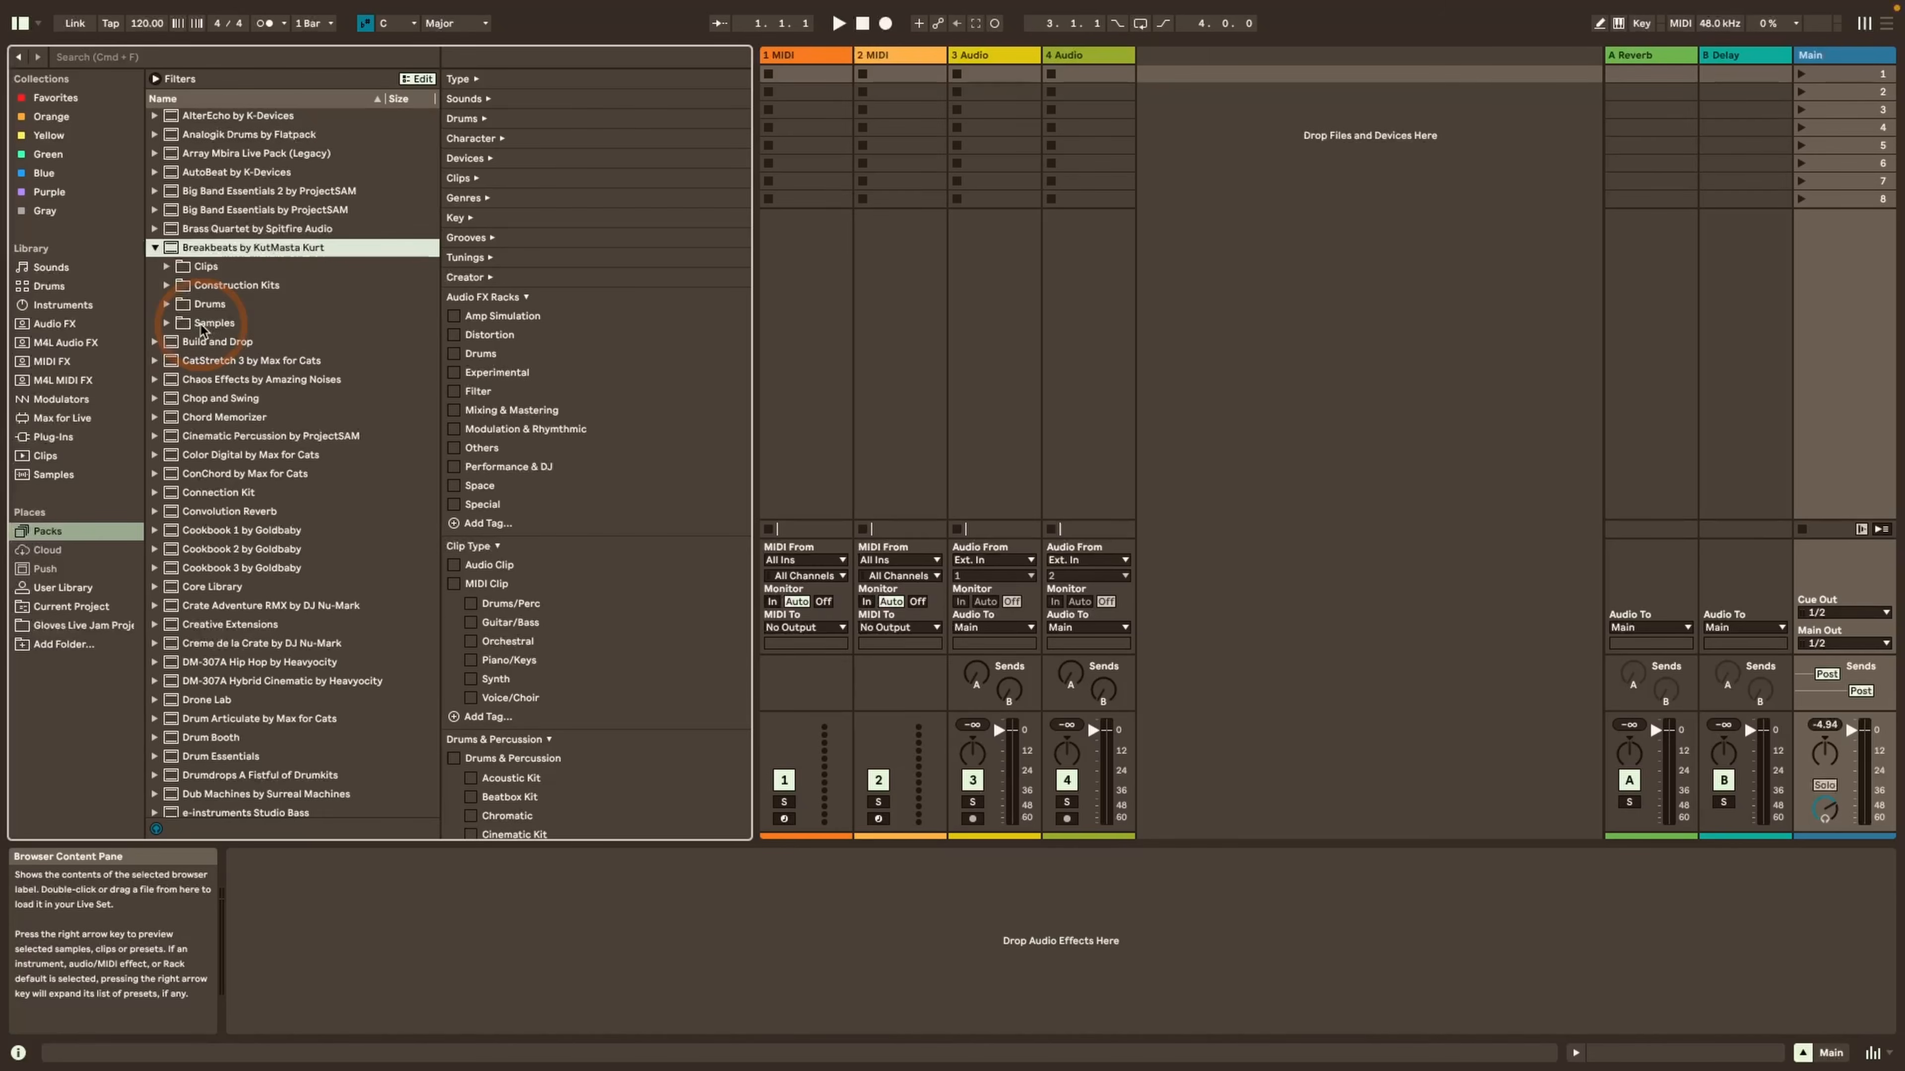
left_click(166, 266)
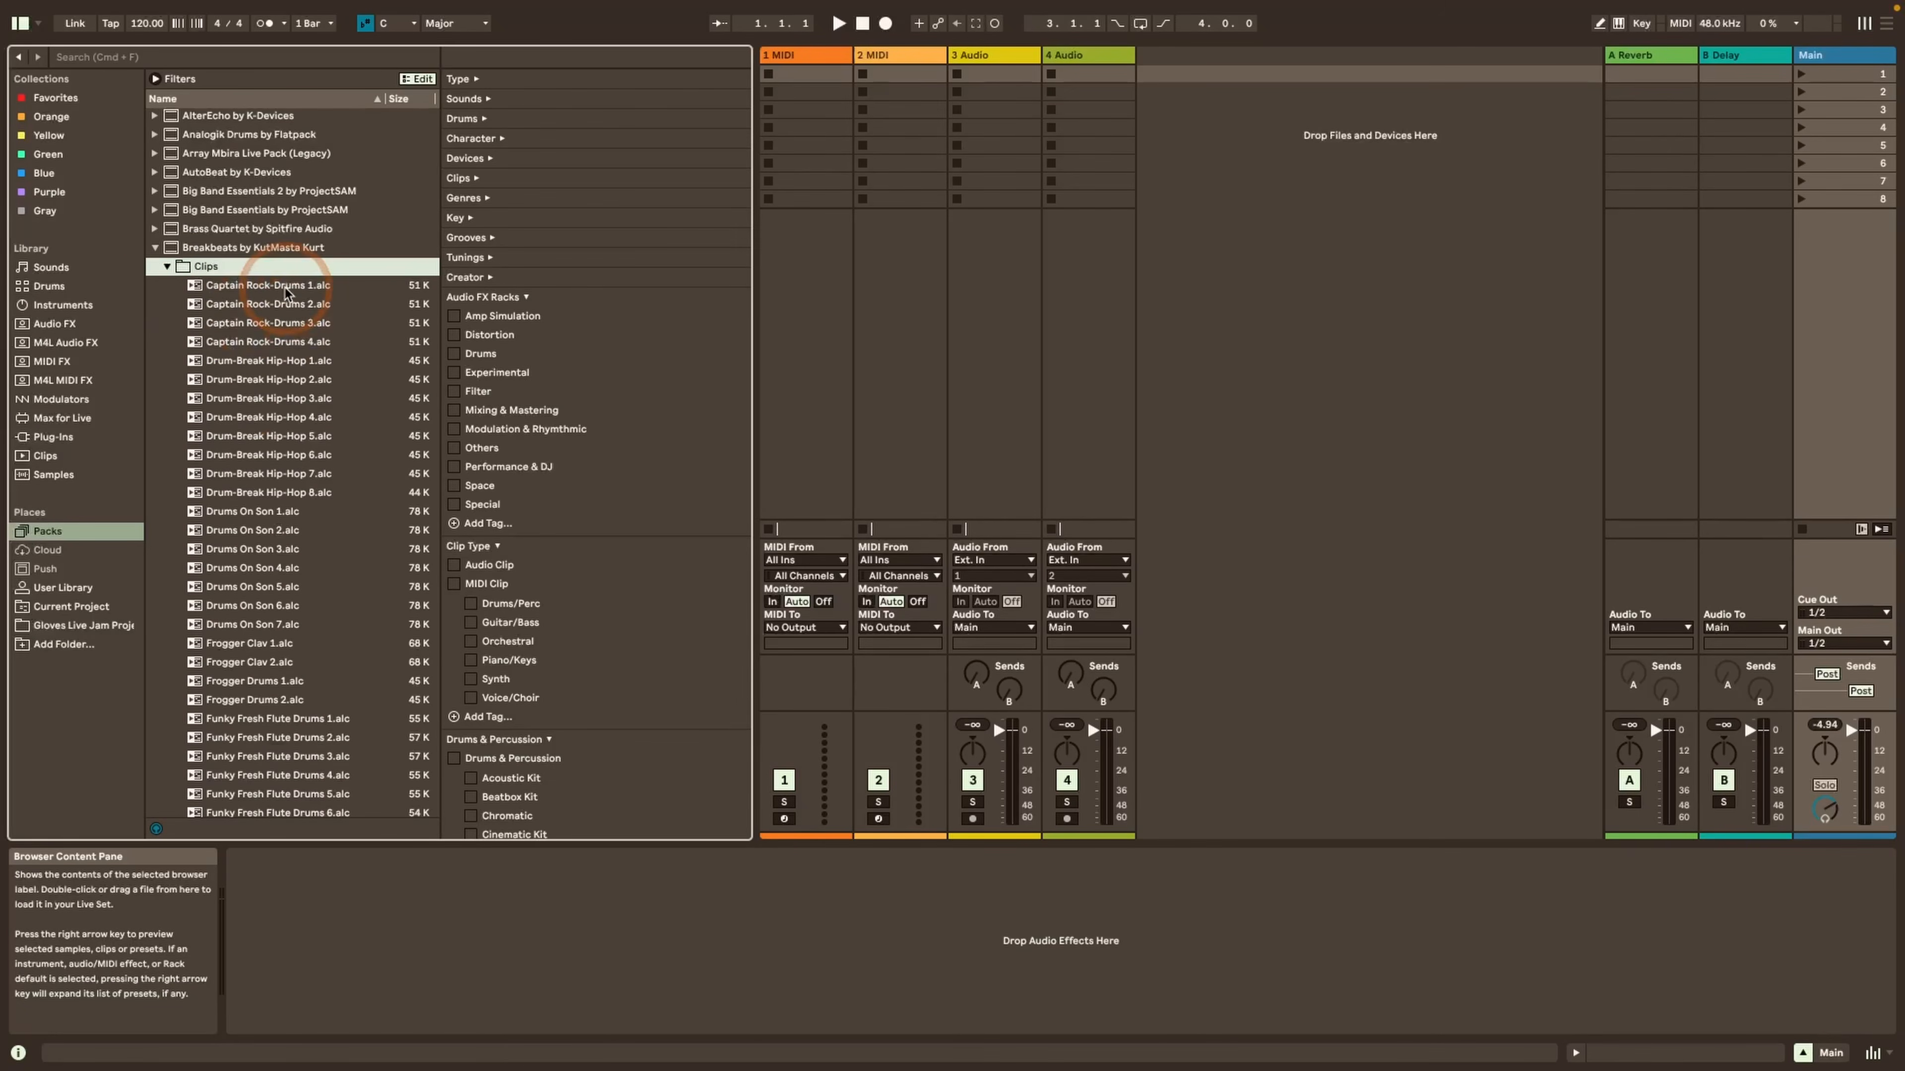
left_click(154, 249)
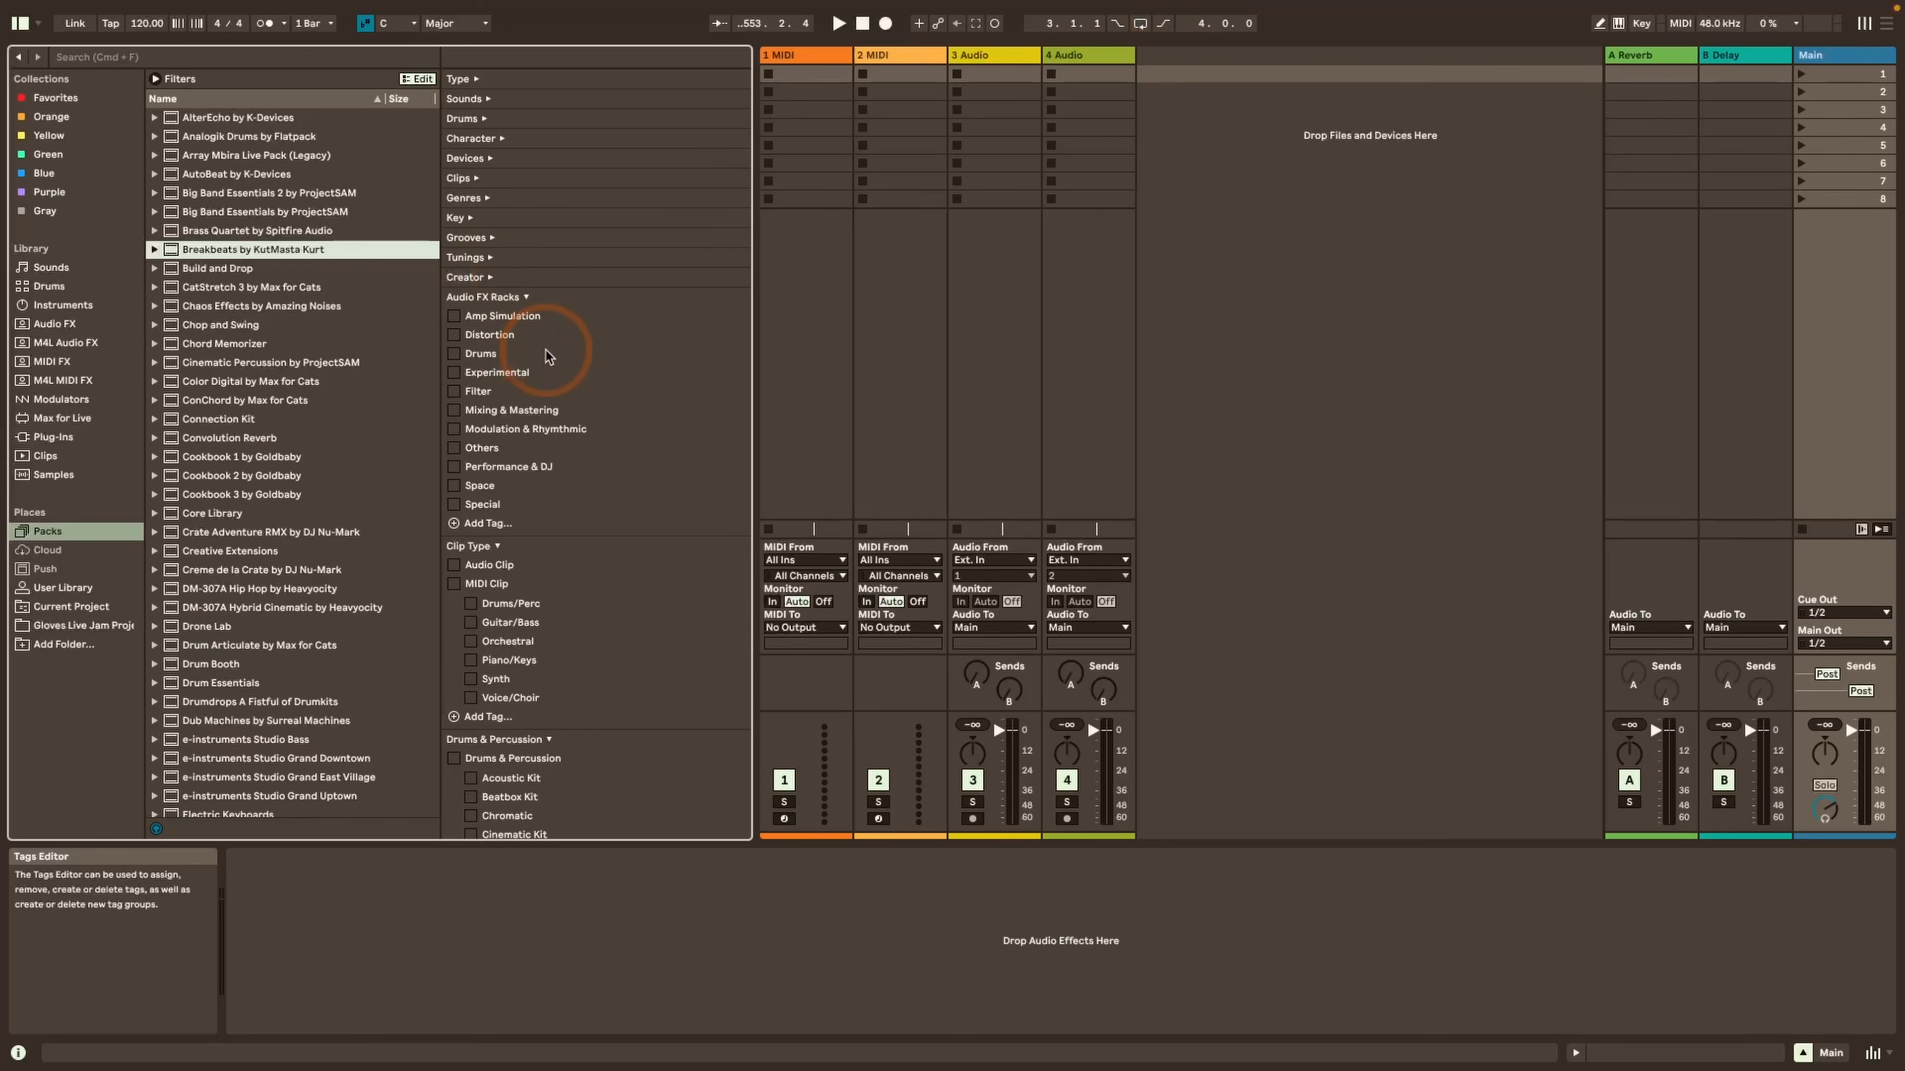
Look through the custom tag groups in the Tags Editor, including the options for Instrument Presets and its nested instrument tags
scroll(546, 350, "down", 10)
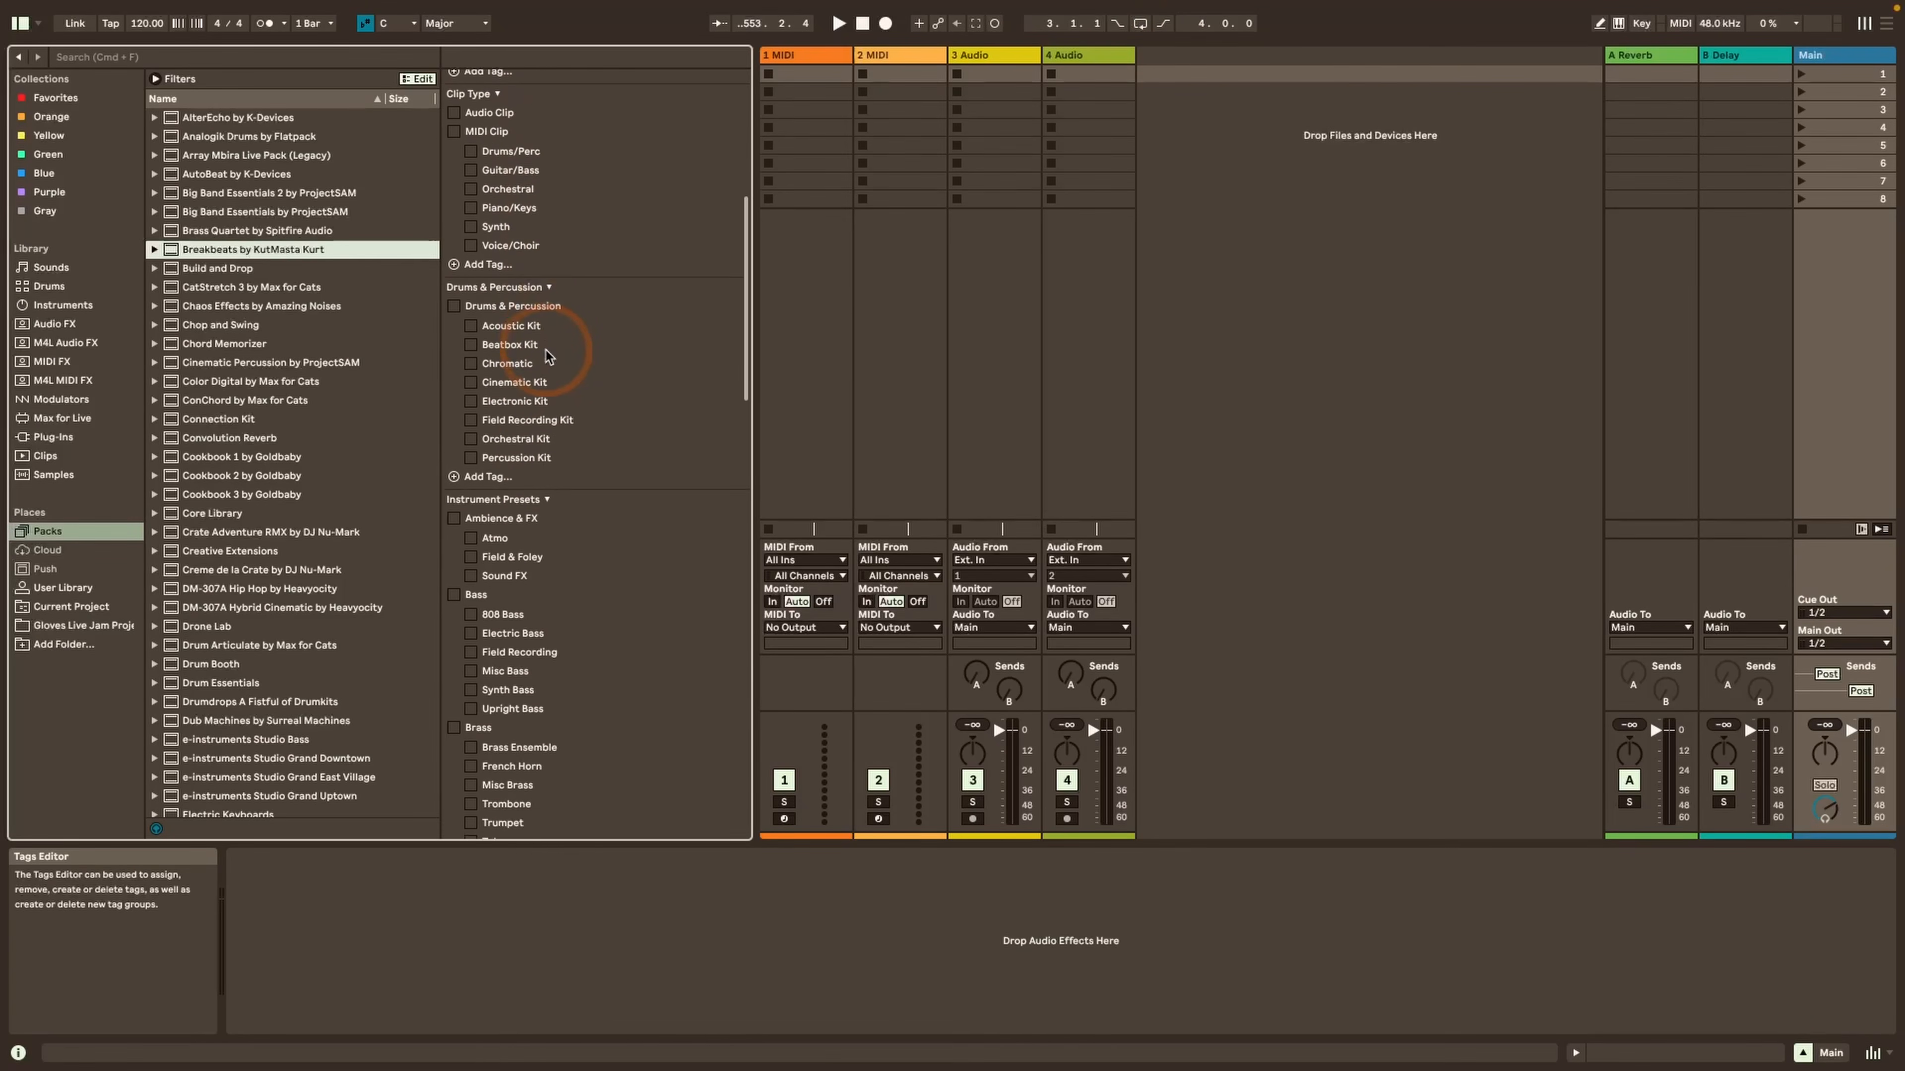
scroll(546, 350, "down", 6)
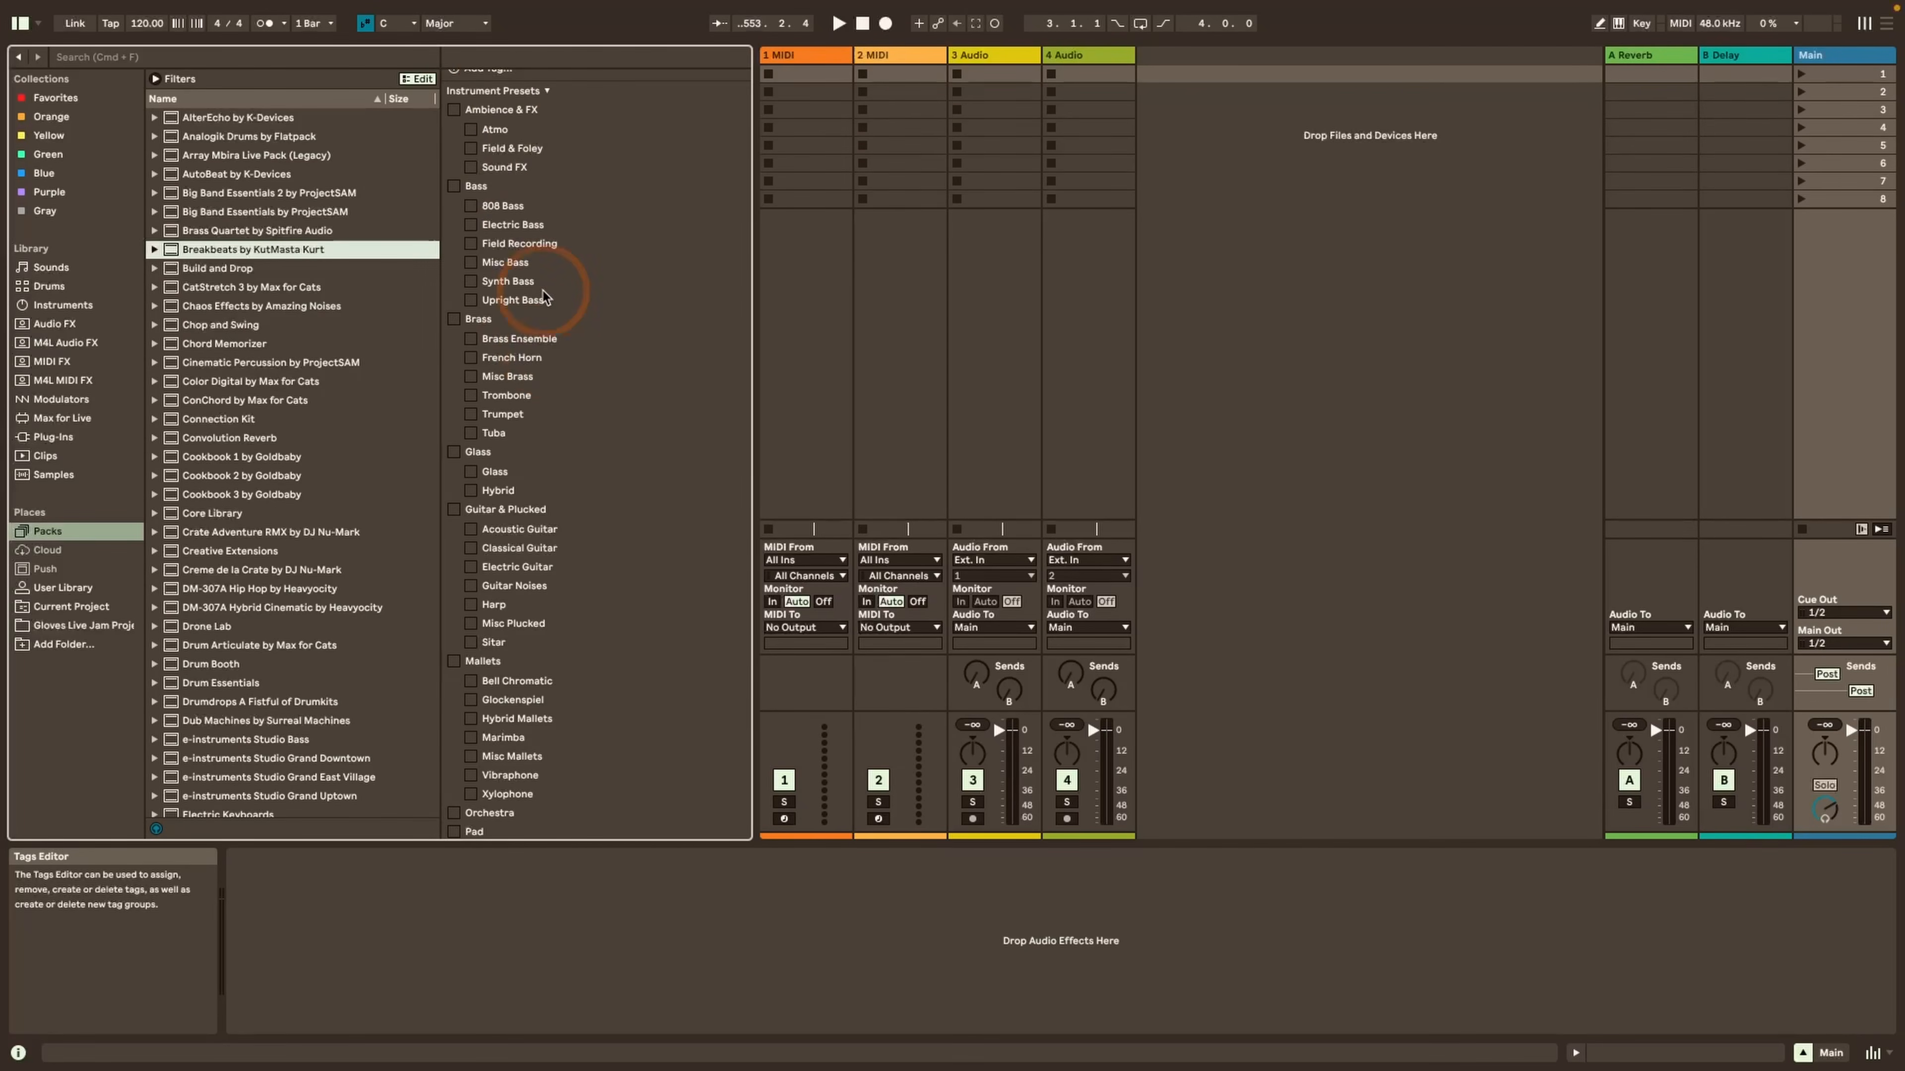
right_click(503, 90)
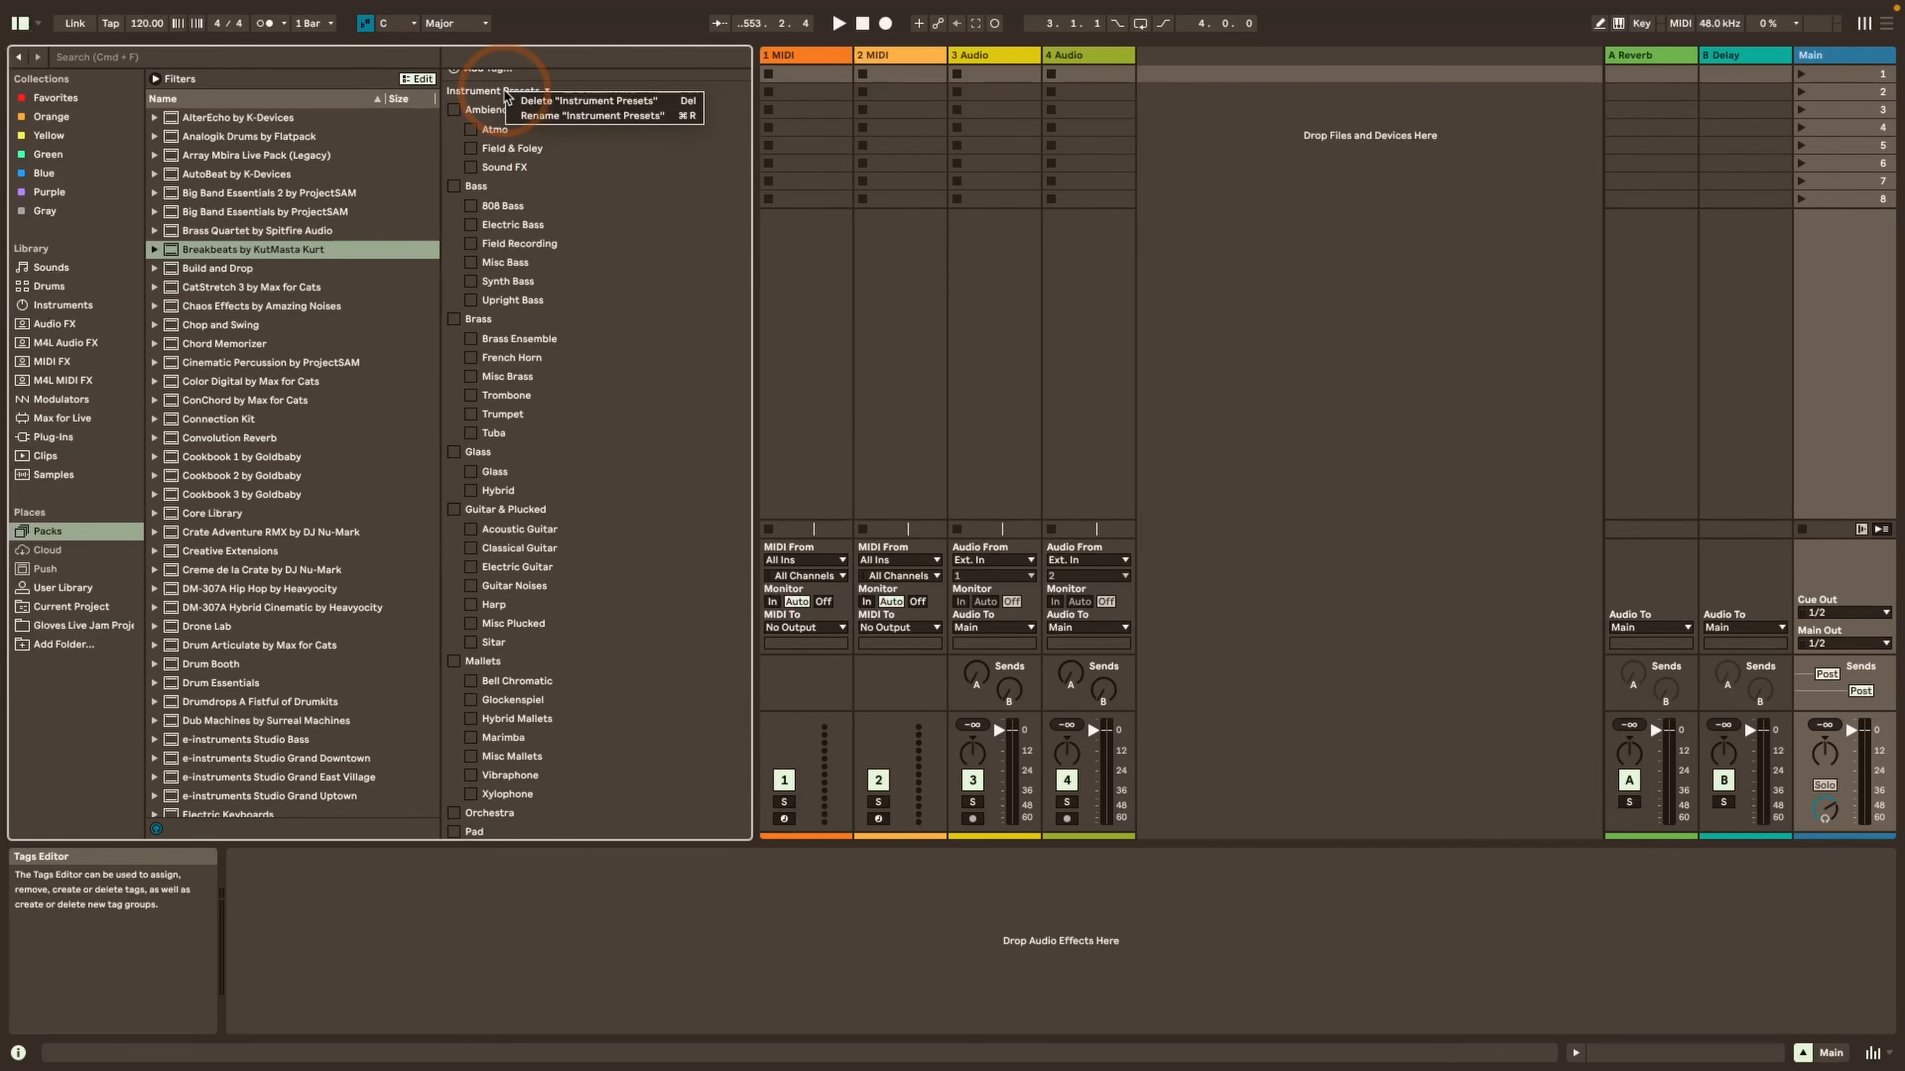
left_click(504, 90)
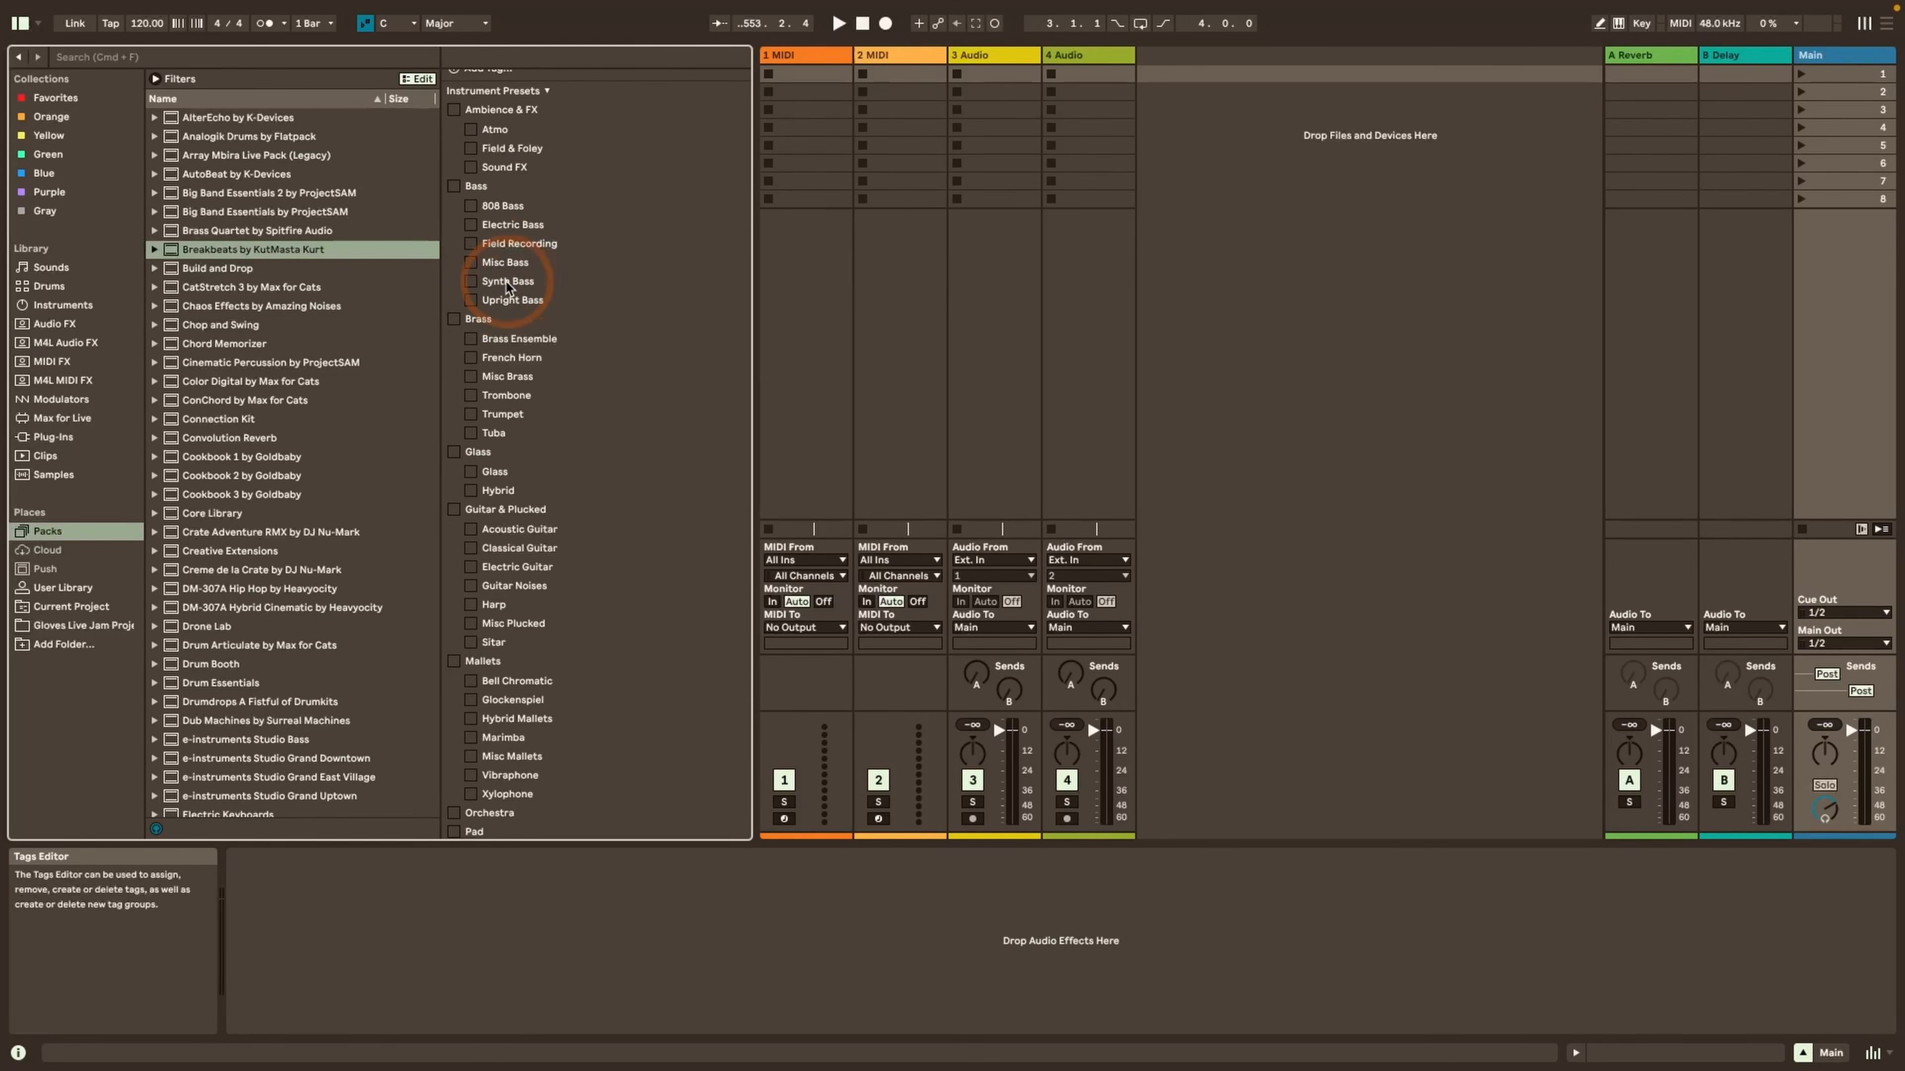
scroll(507, 287, "down", 5)
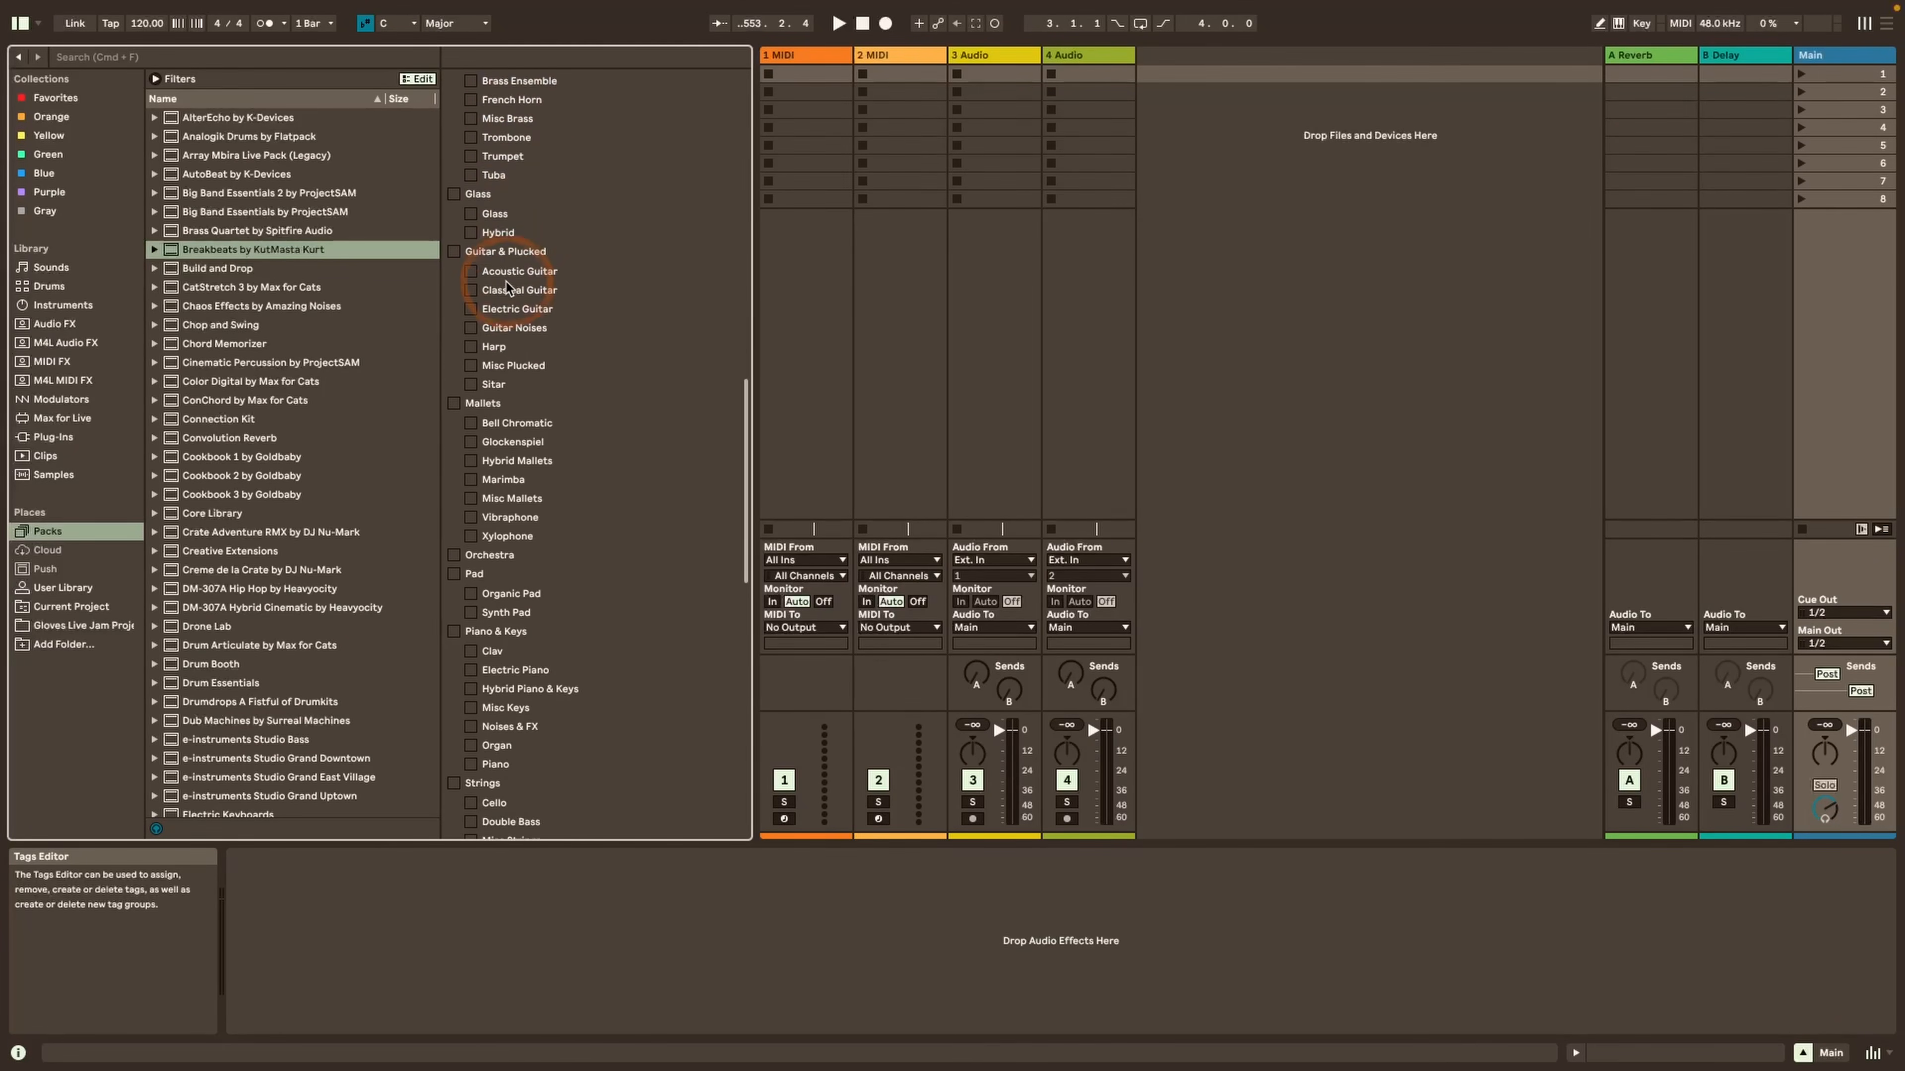
scroll(507, 287, "down", 10)
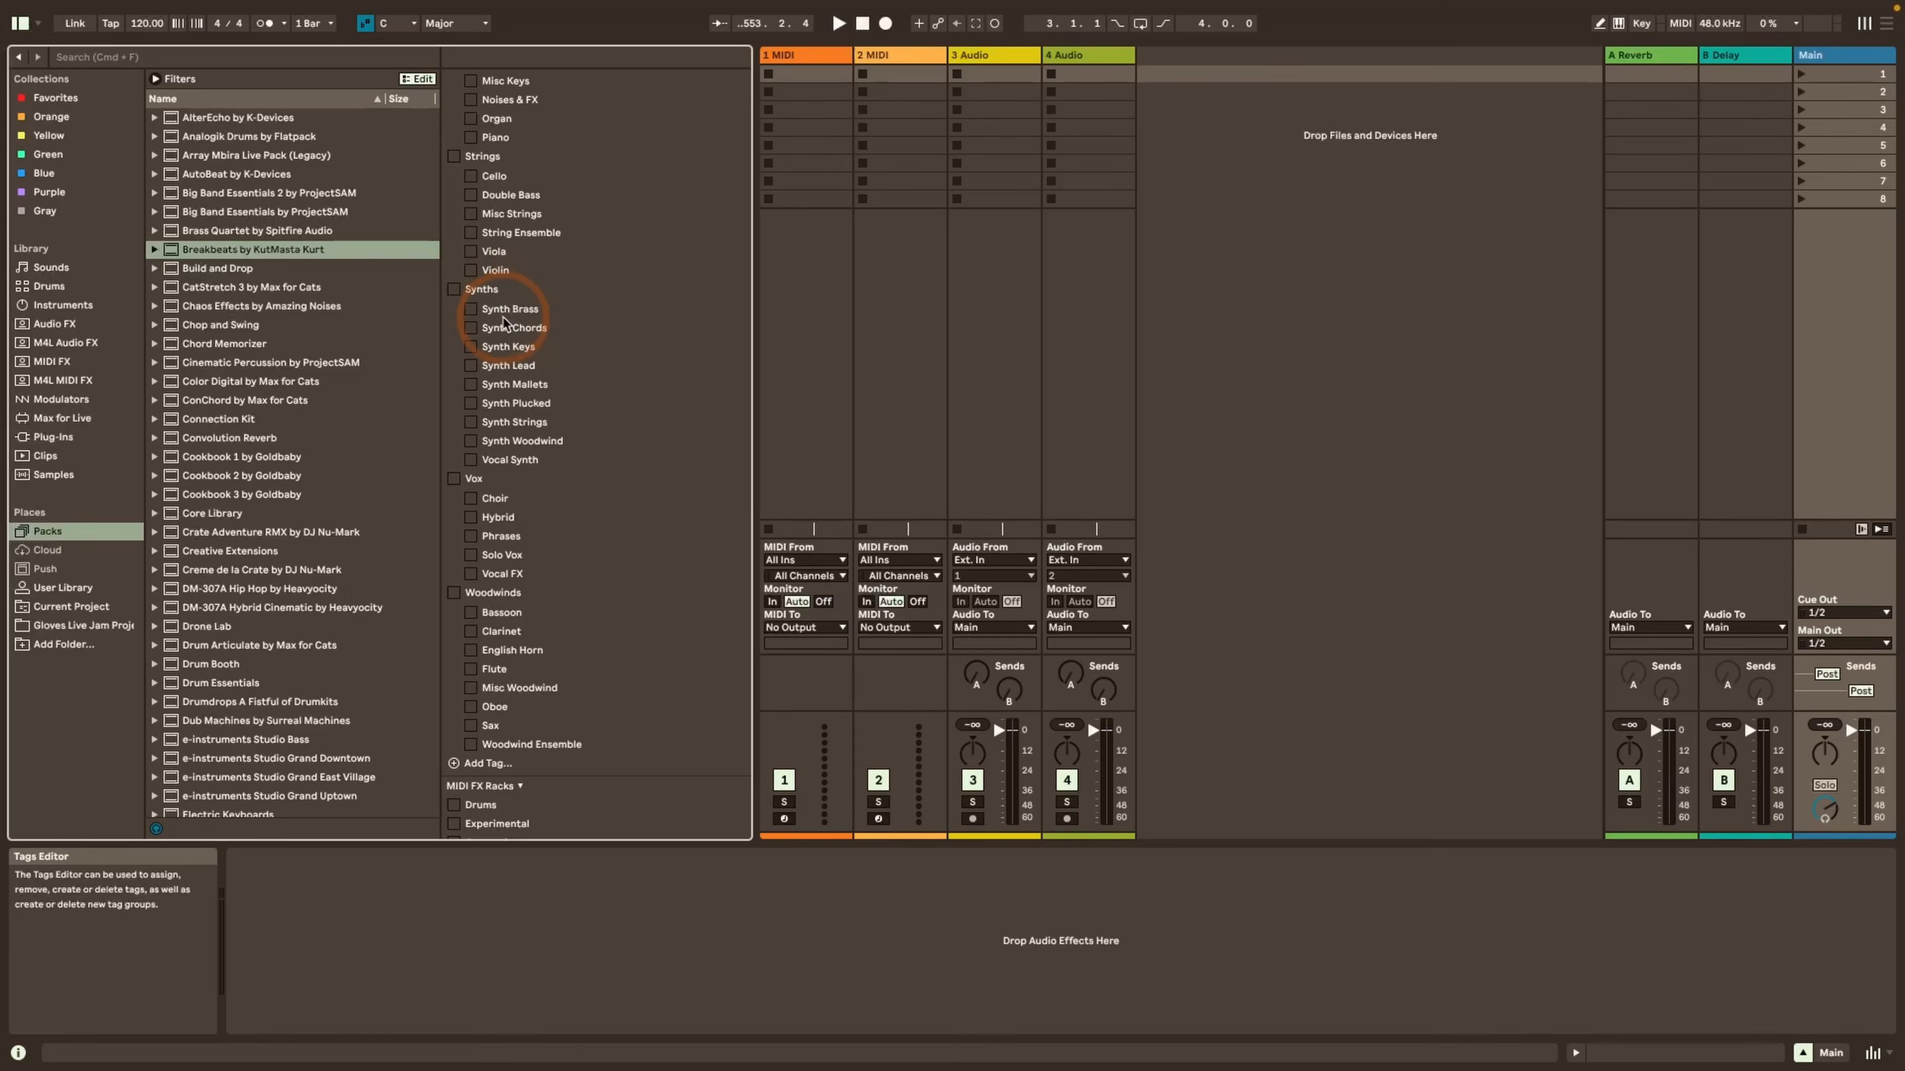
scroll(502, 322, "up", 5)
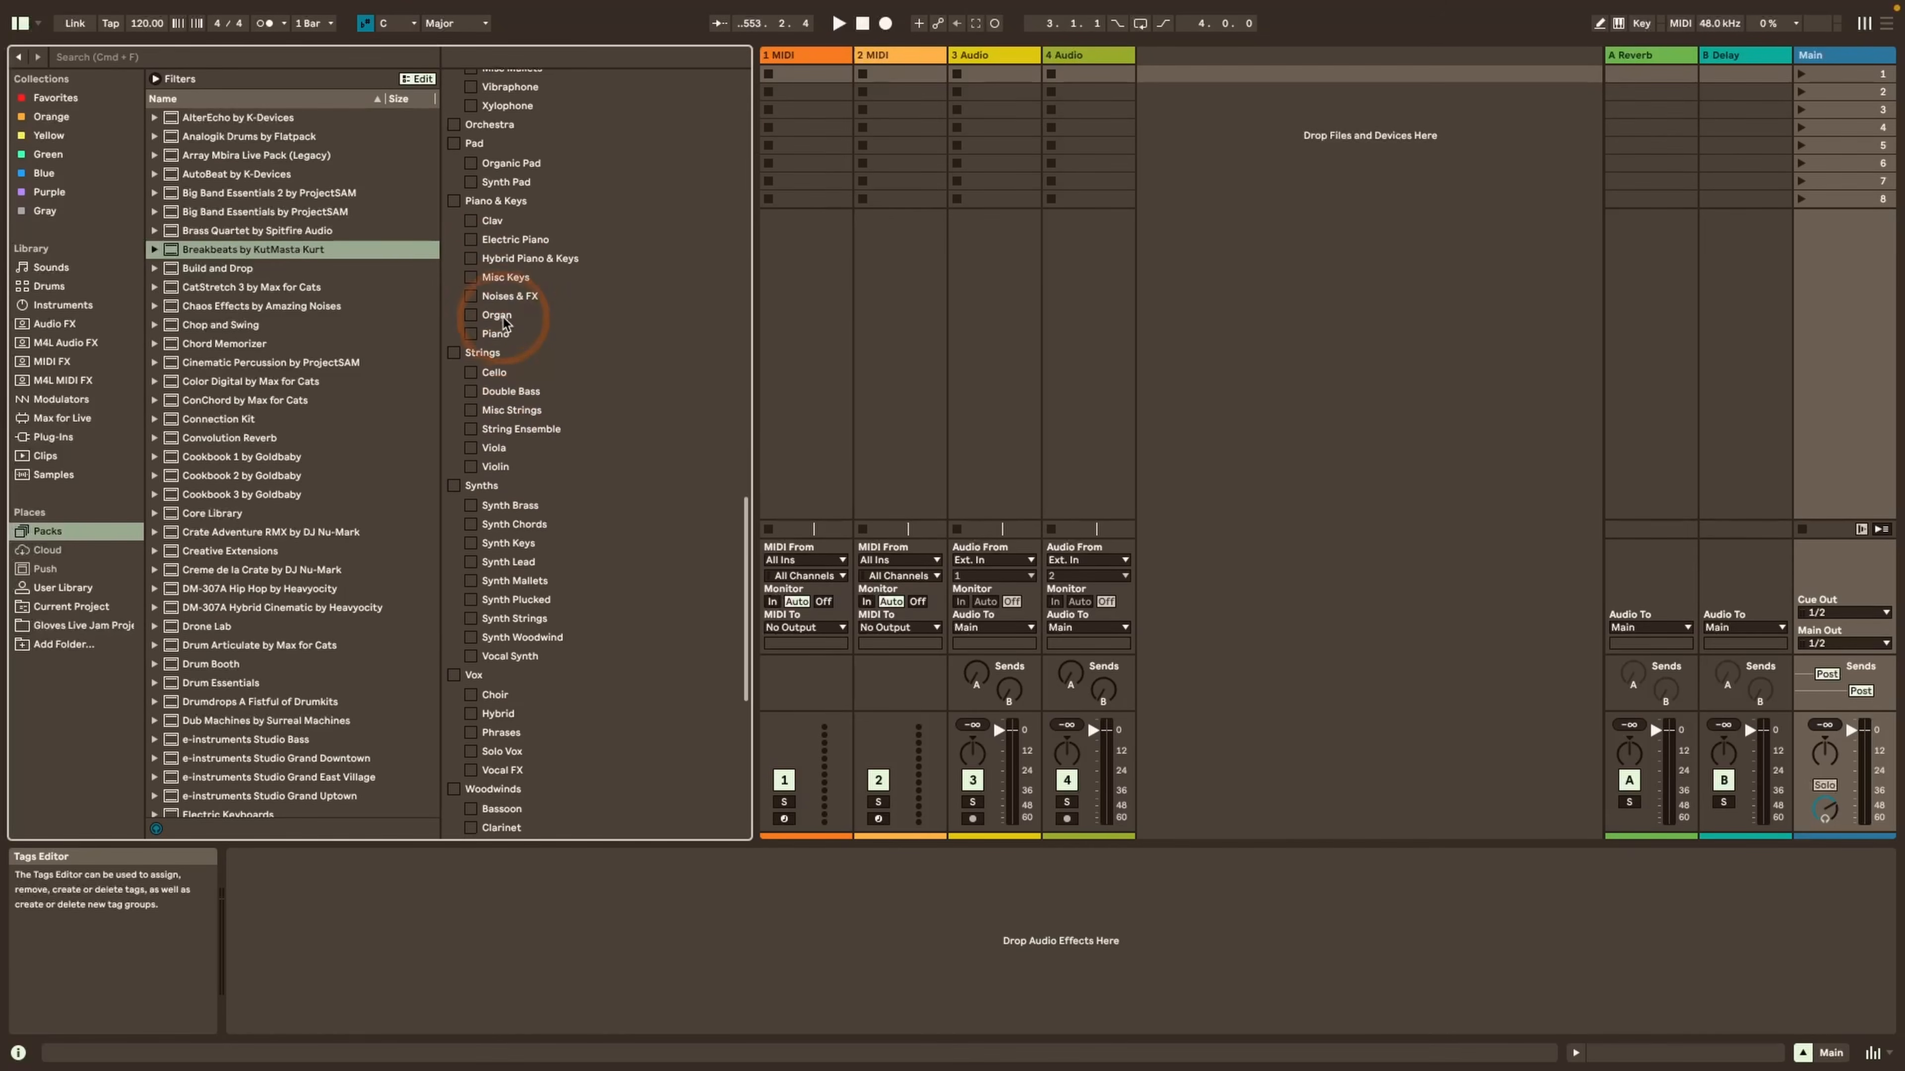
scroll(503, 322, "up", 6)
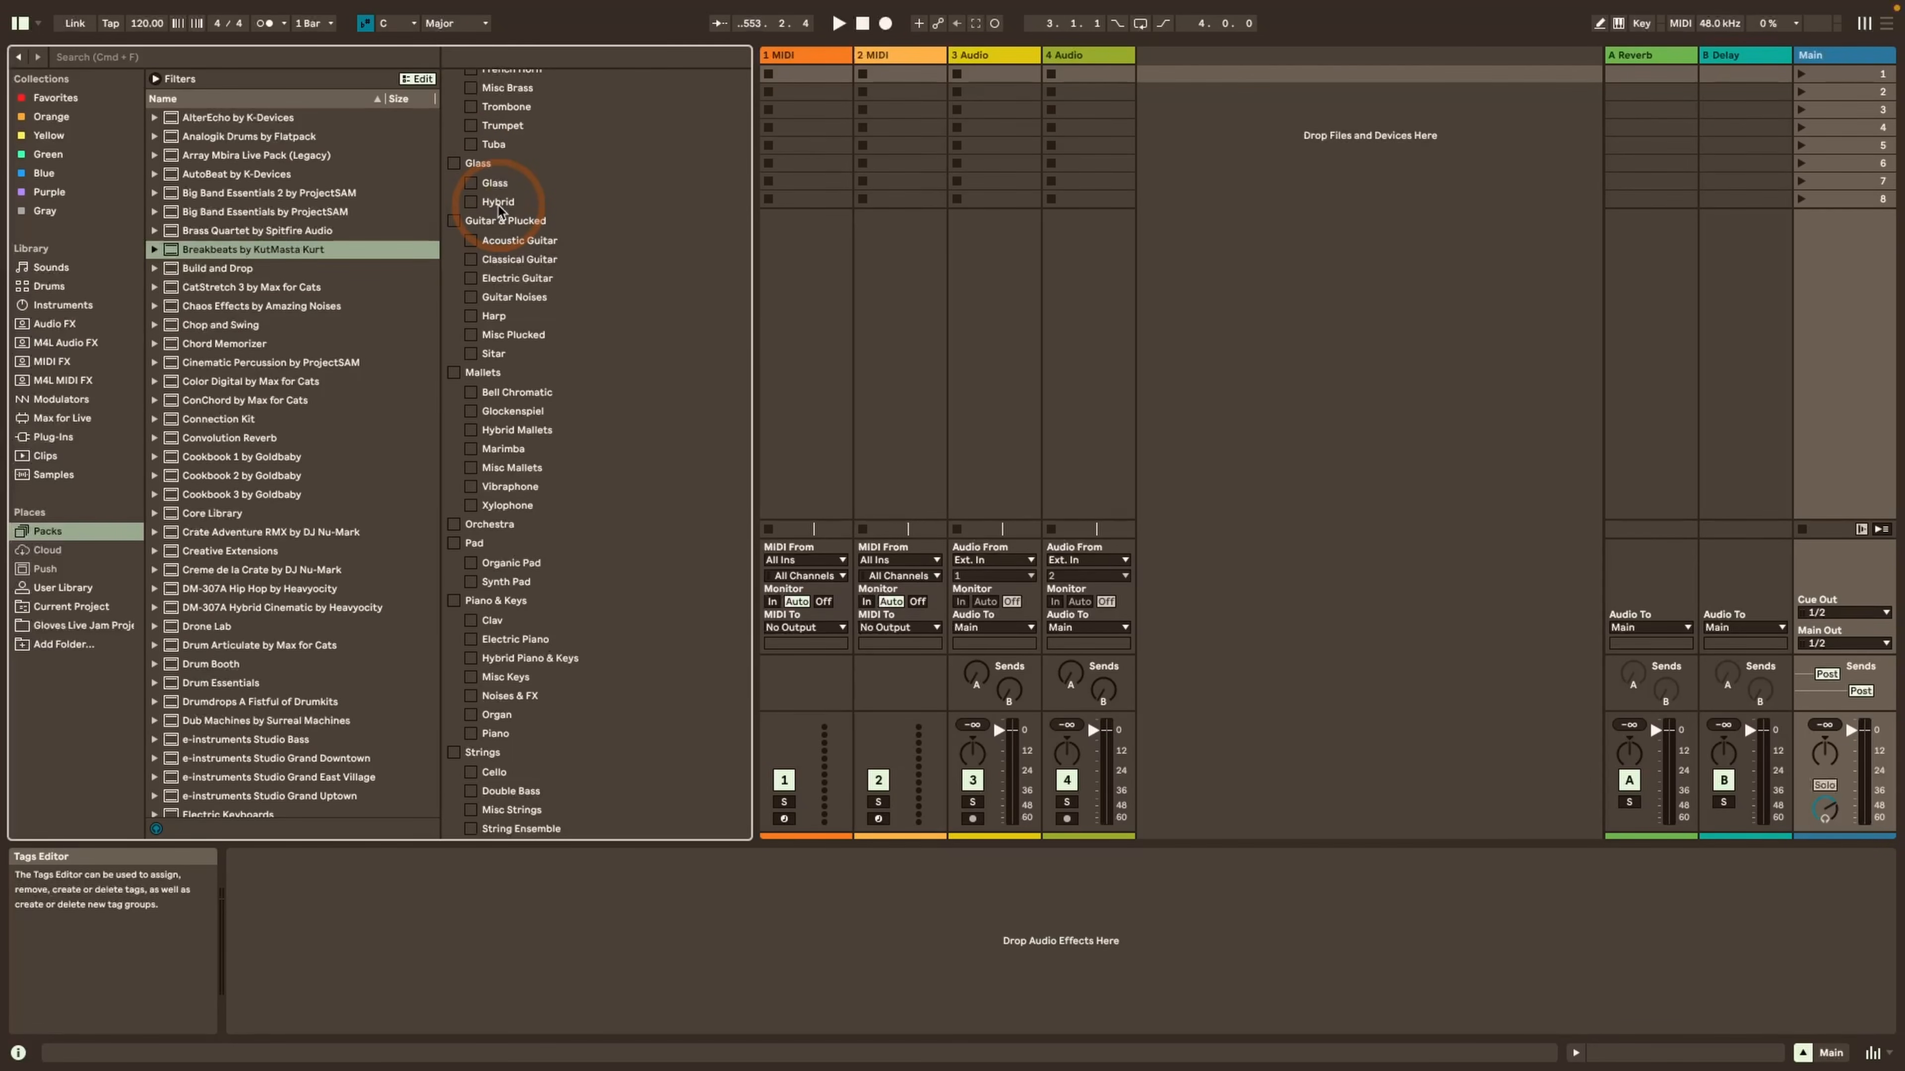
scroll(501, 207, "down", 1)
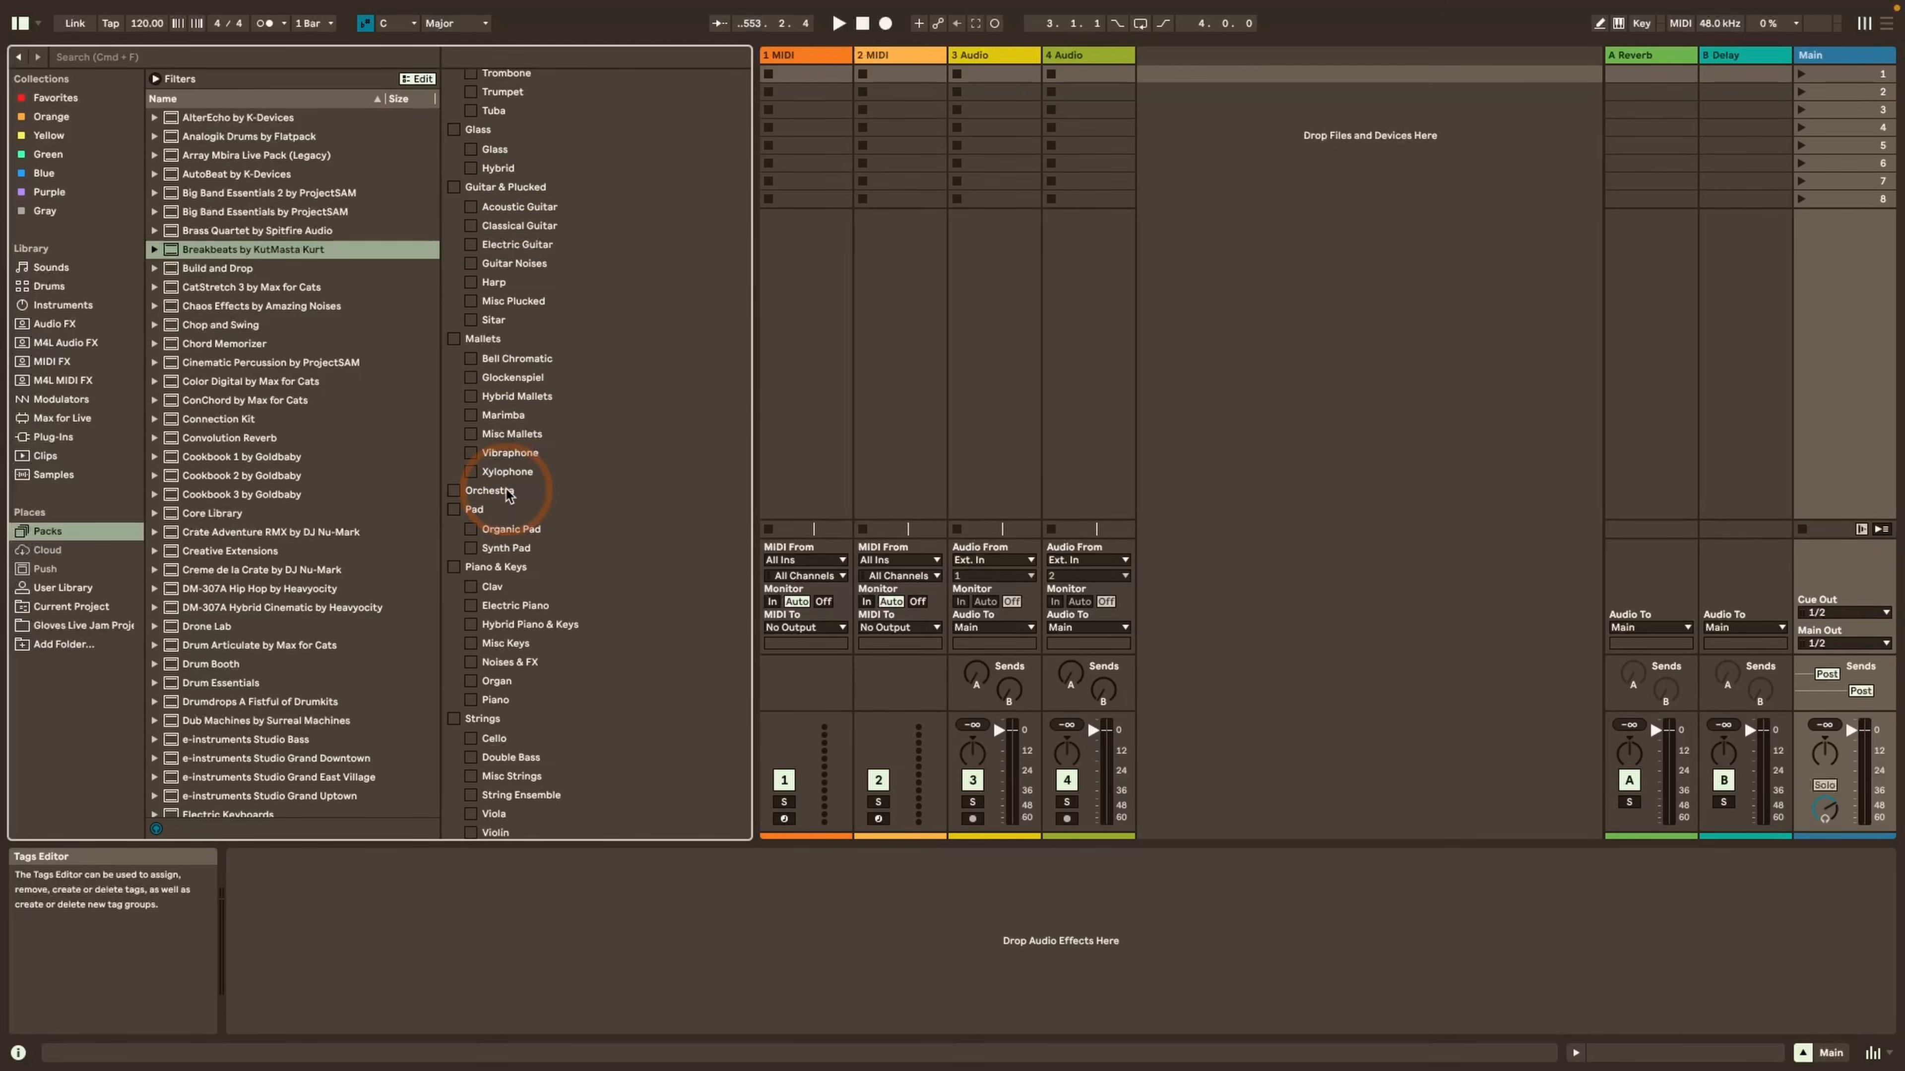
scroll(507, 494, "down", 1)
scroll(507, 493, "up", 20)
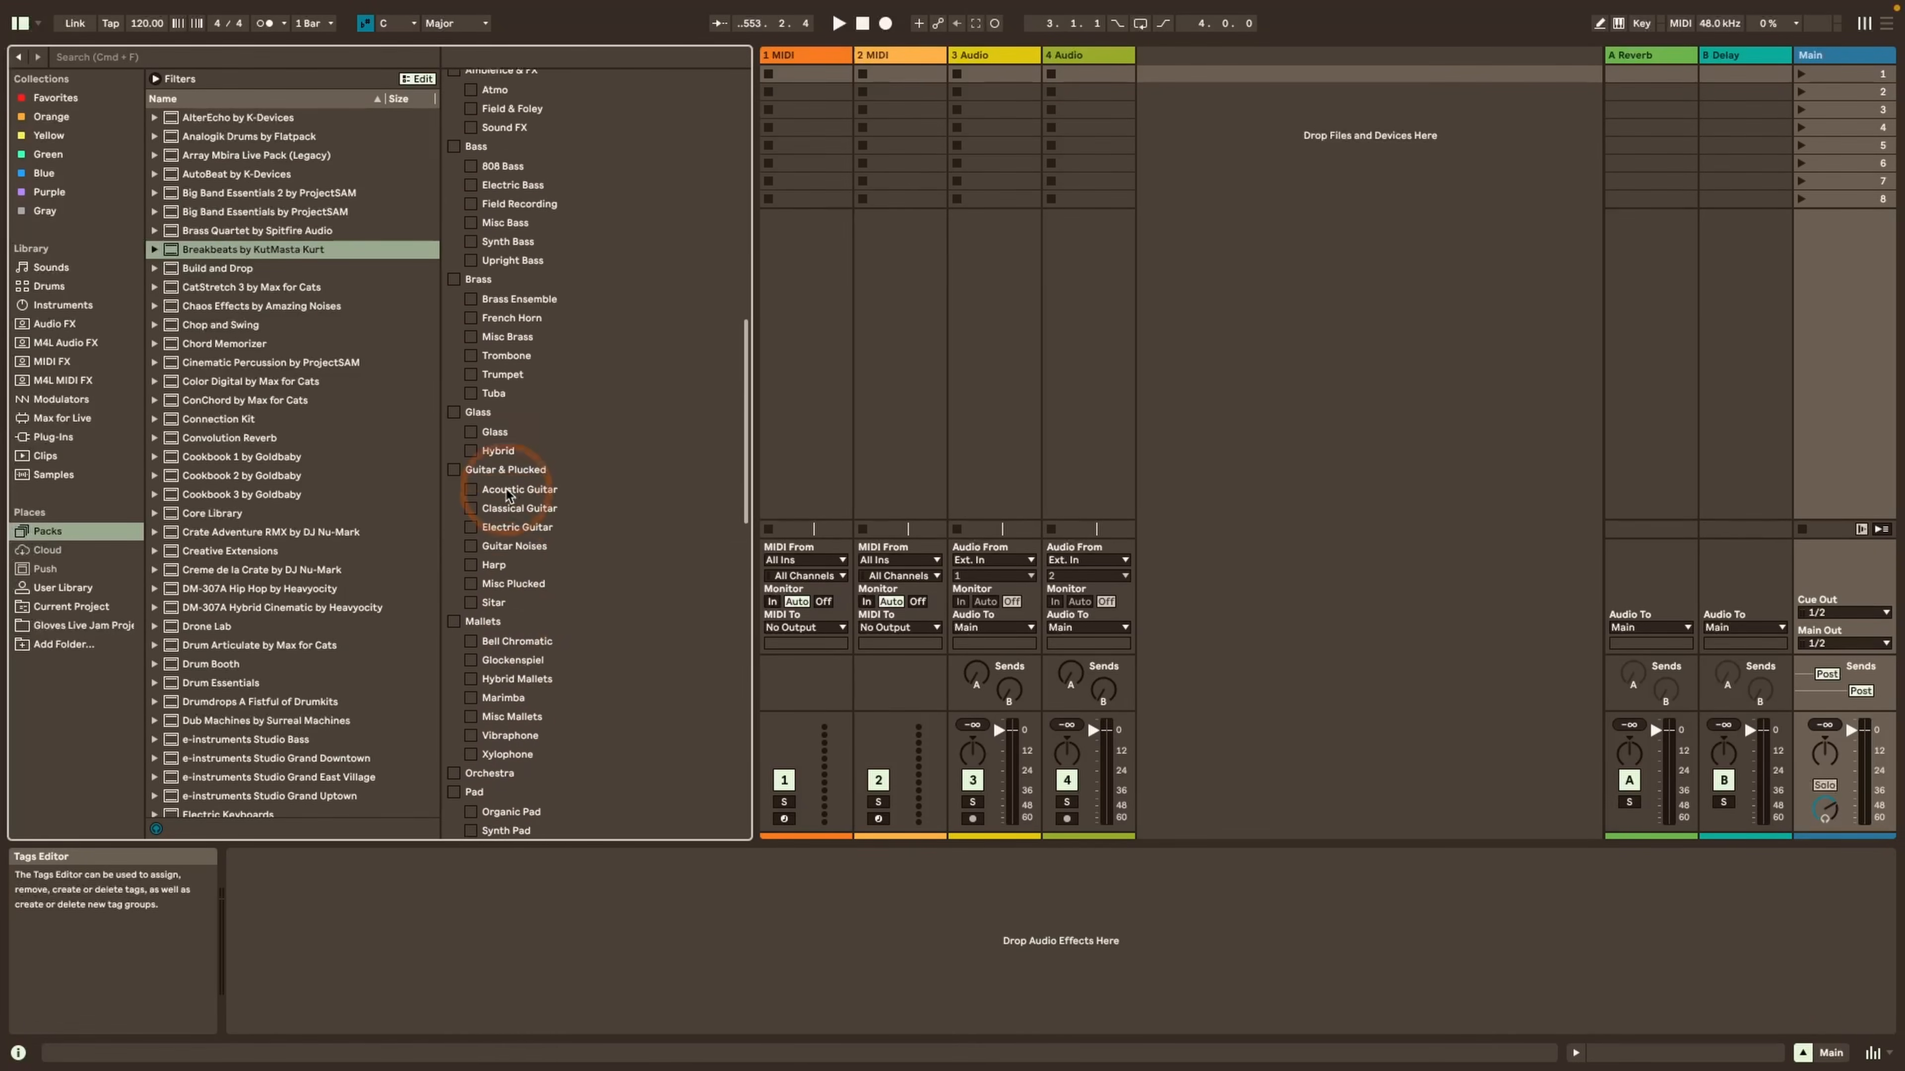
scroll(507, 494, "up", 2)
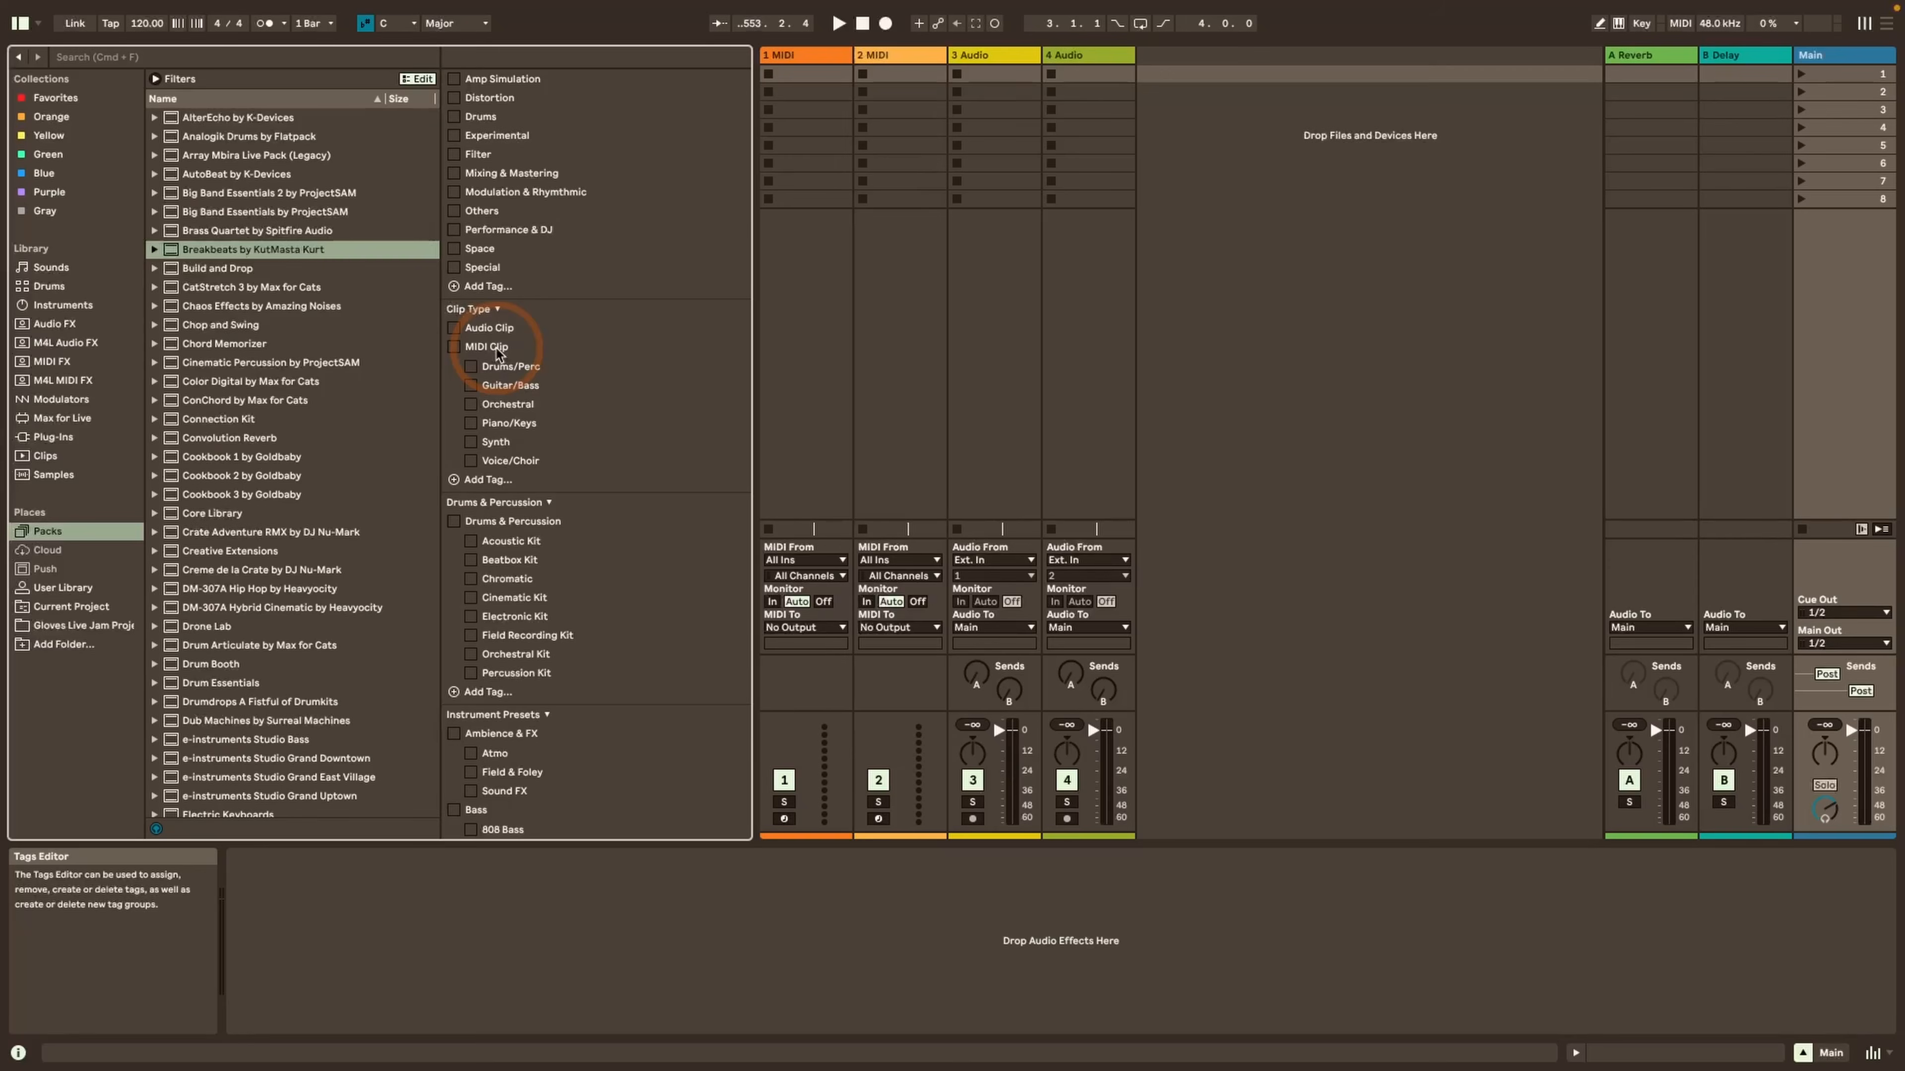
Show the Clips library content and examine the tag groups in the Tags Editor down to MIDI Pattern Type
left_click(44, 457)
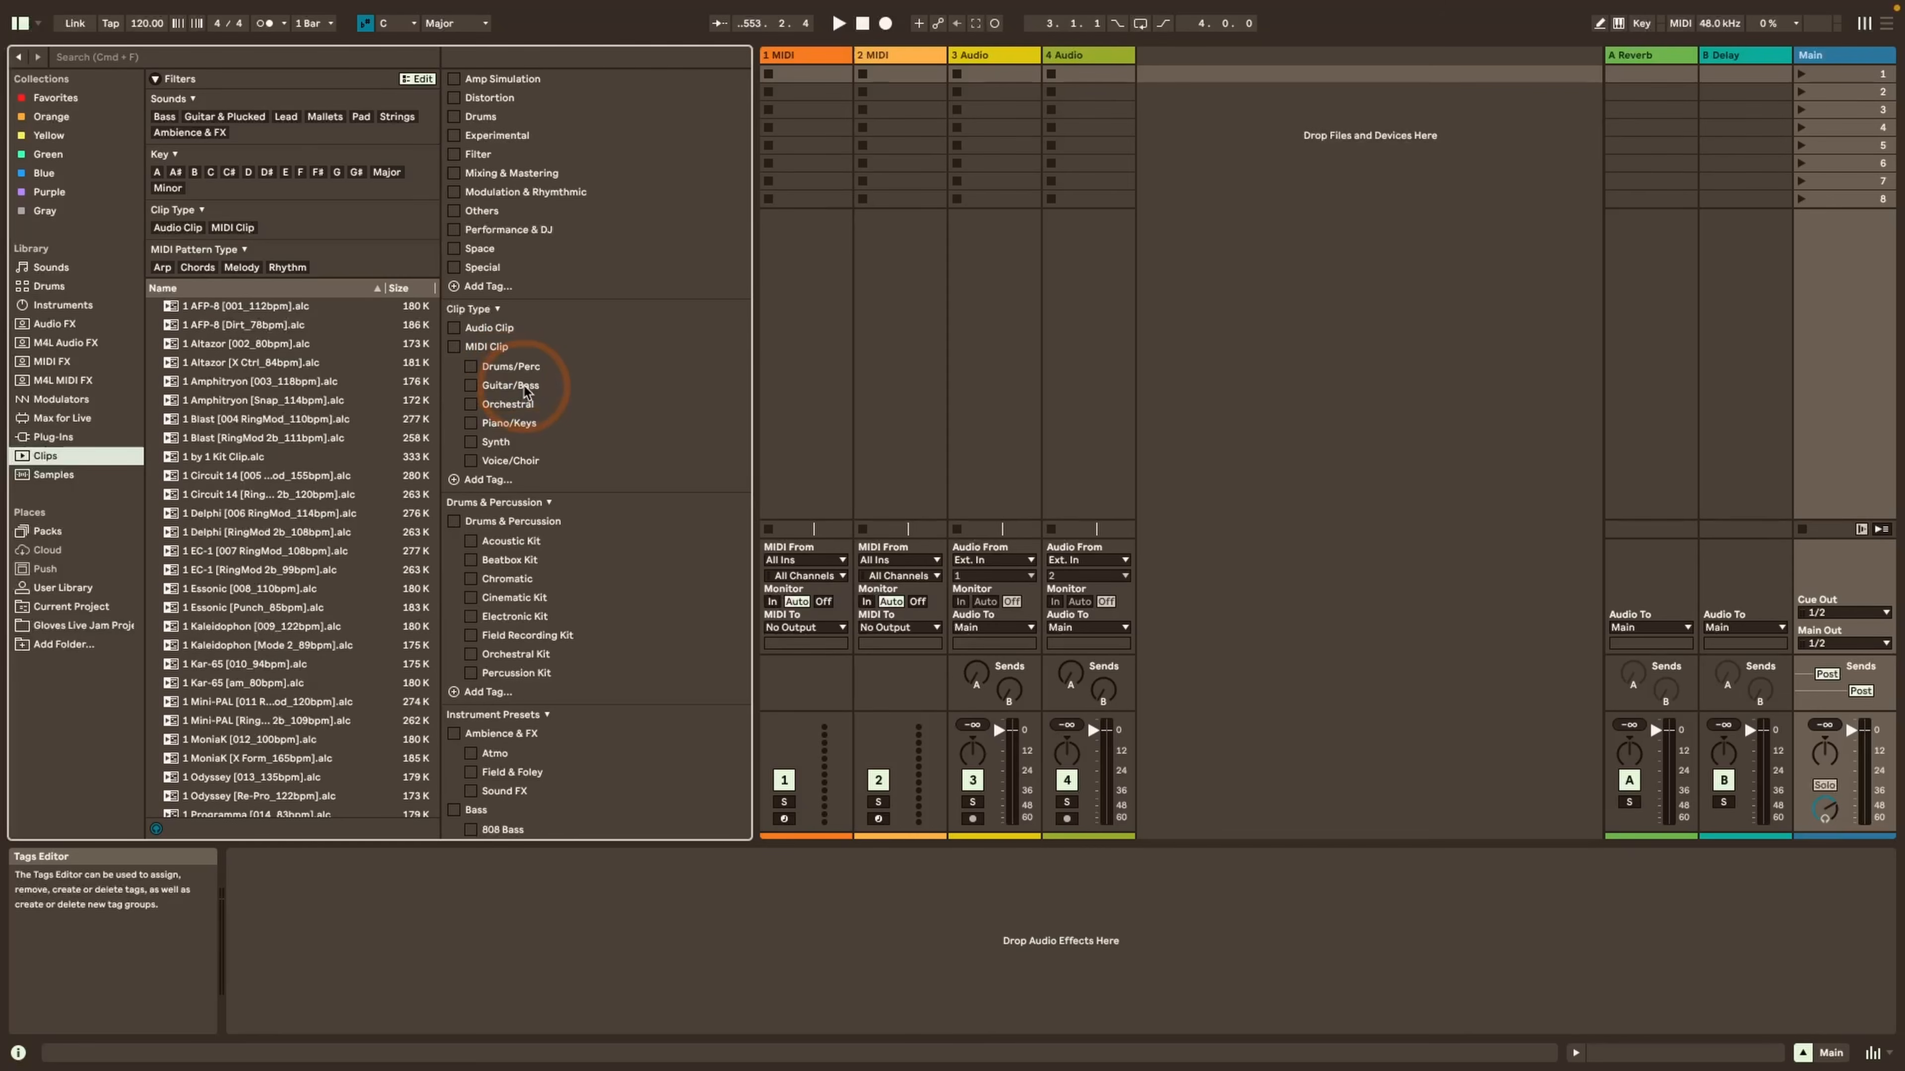
scroll(508, 420, "down", 20)
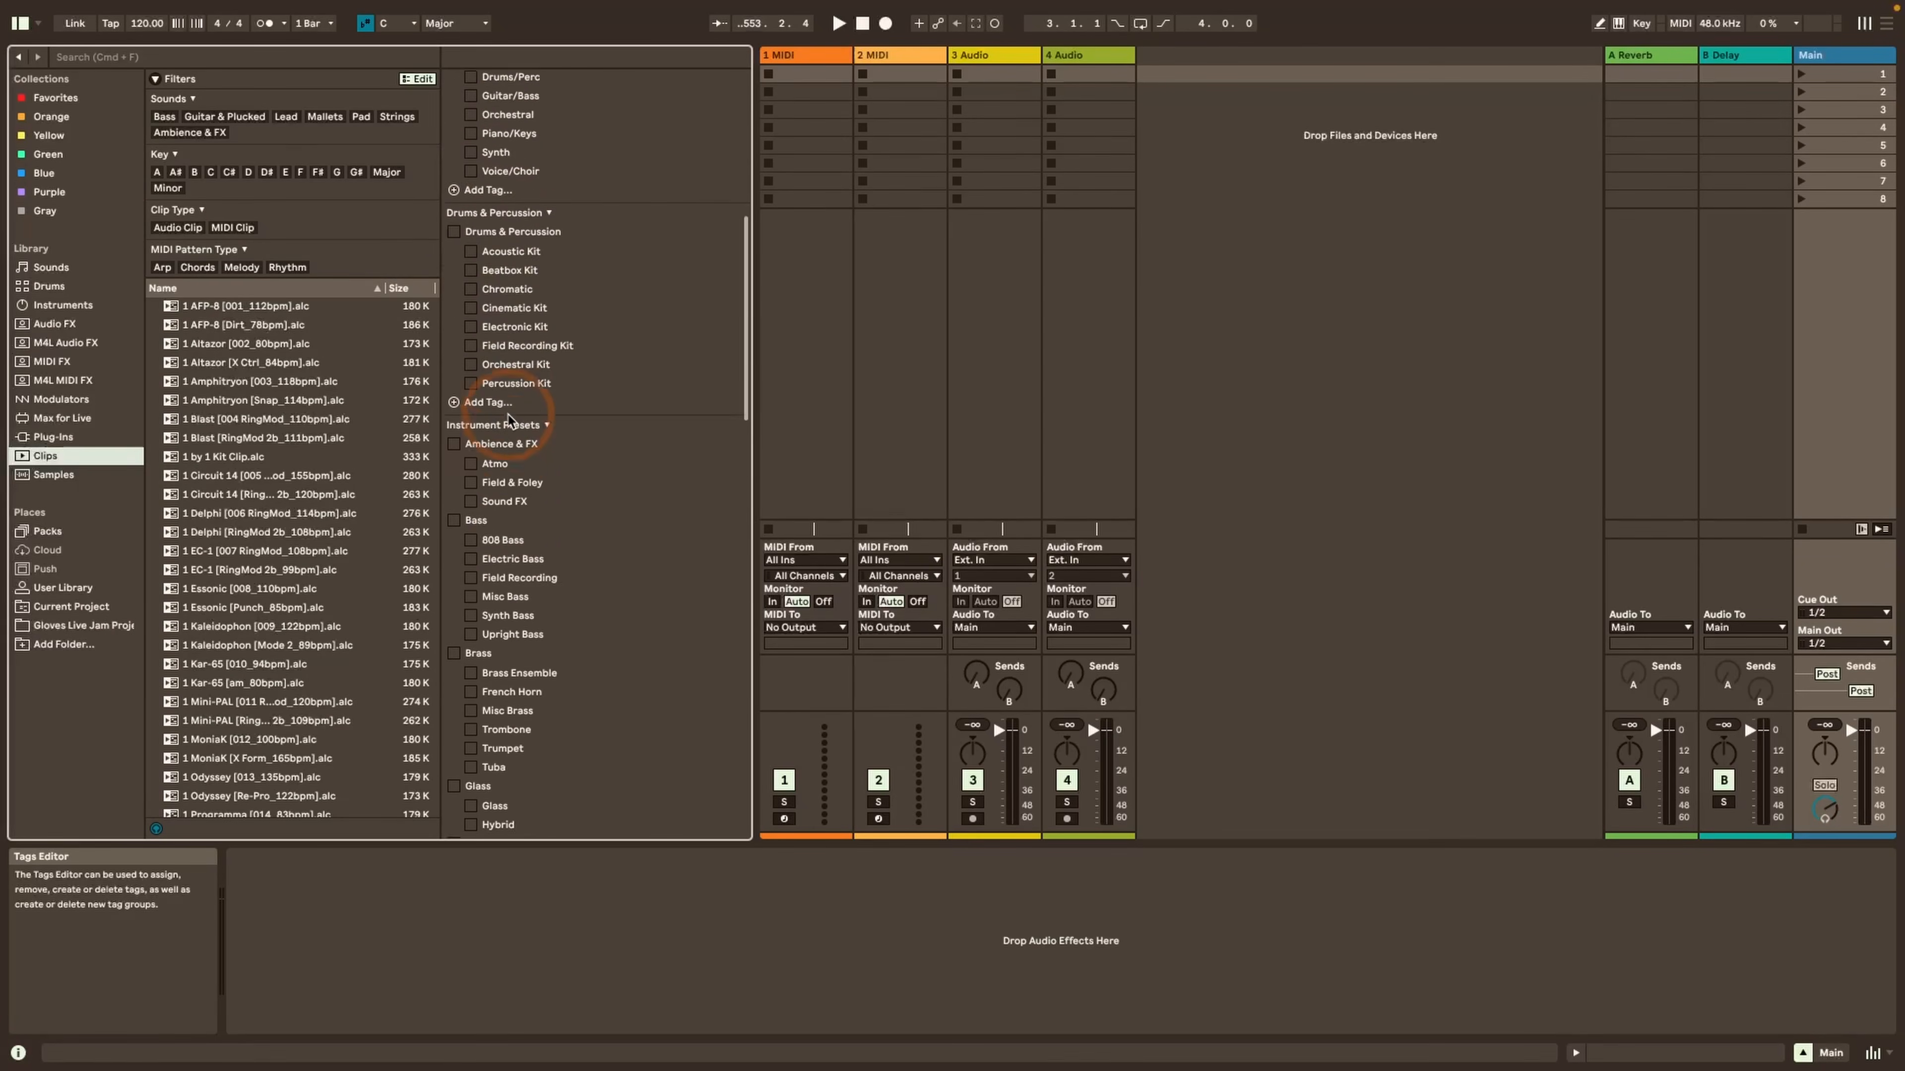
scroll(509, 421, "down", 8)
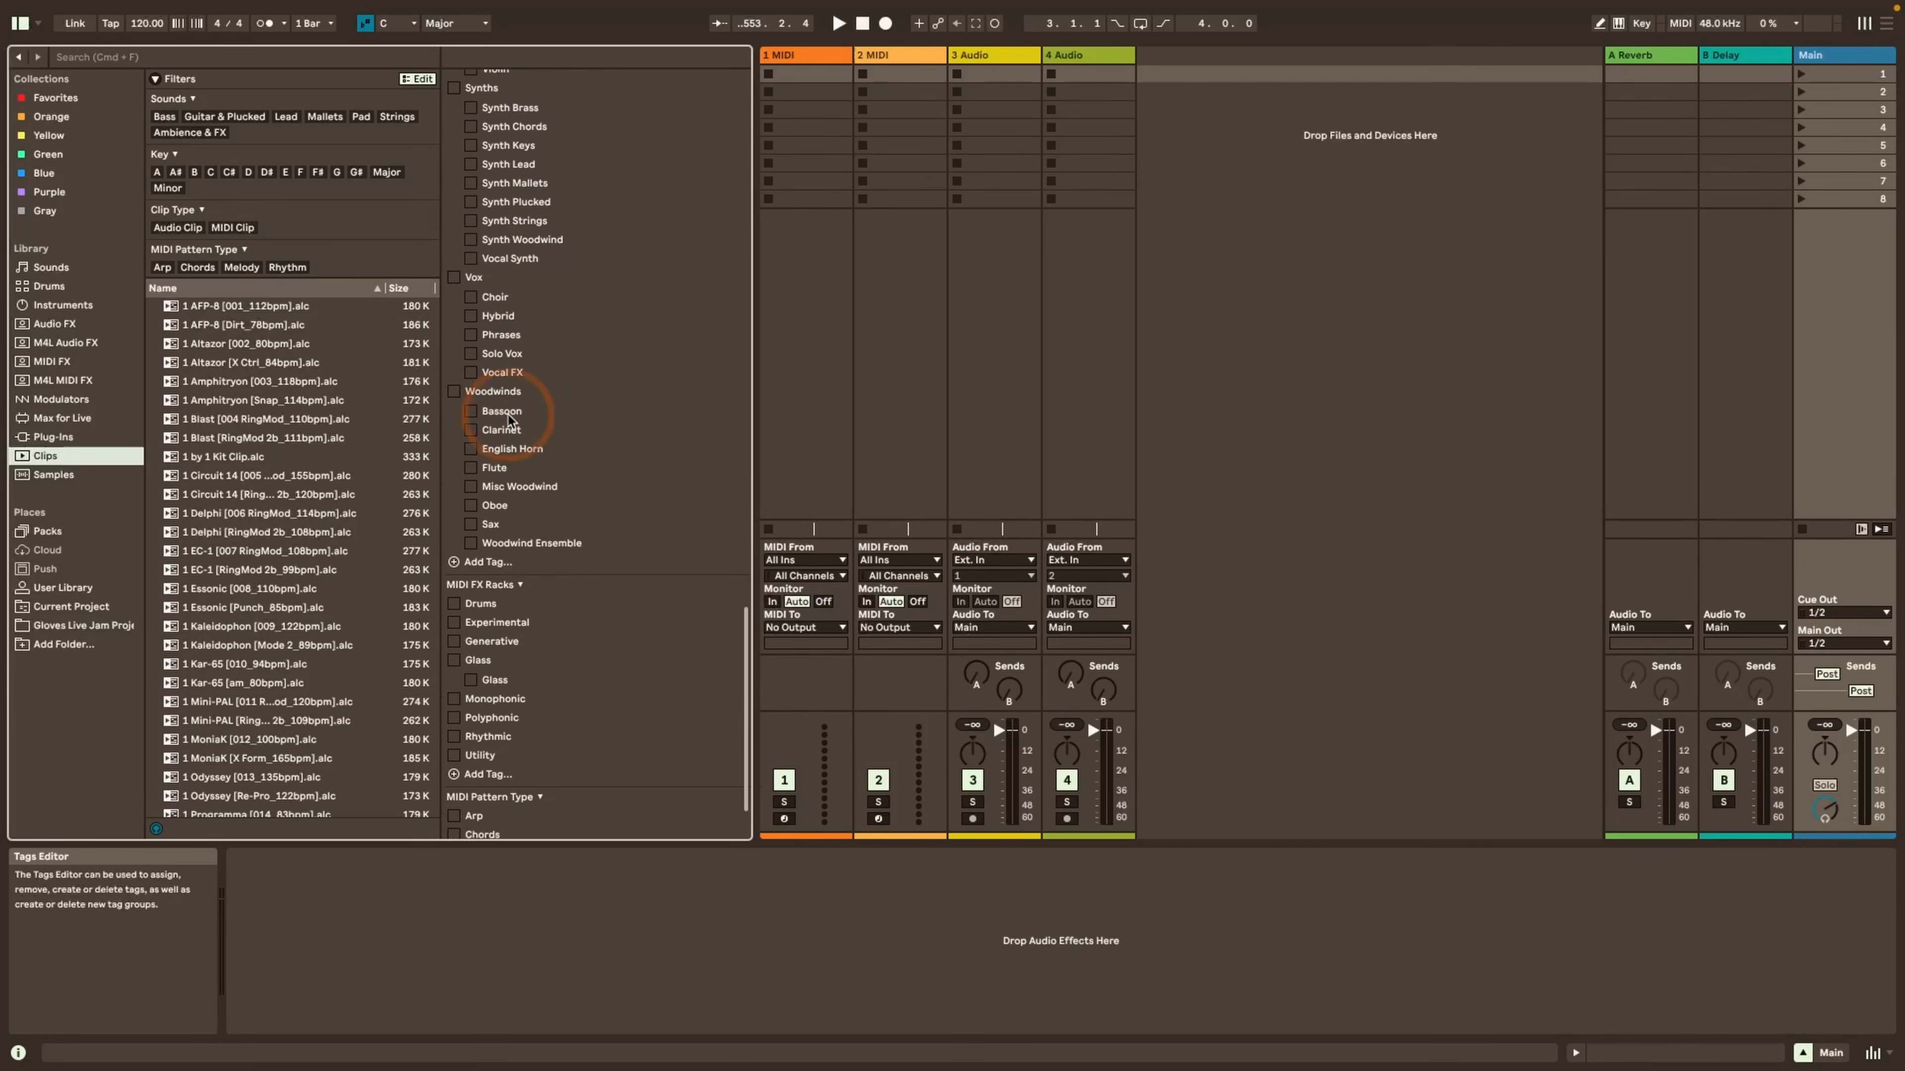
scroll(491, 717, "up", 1)
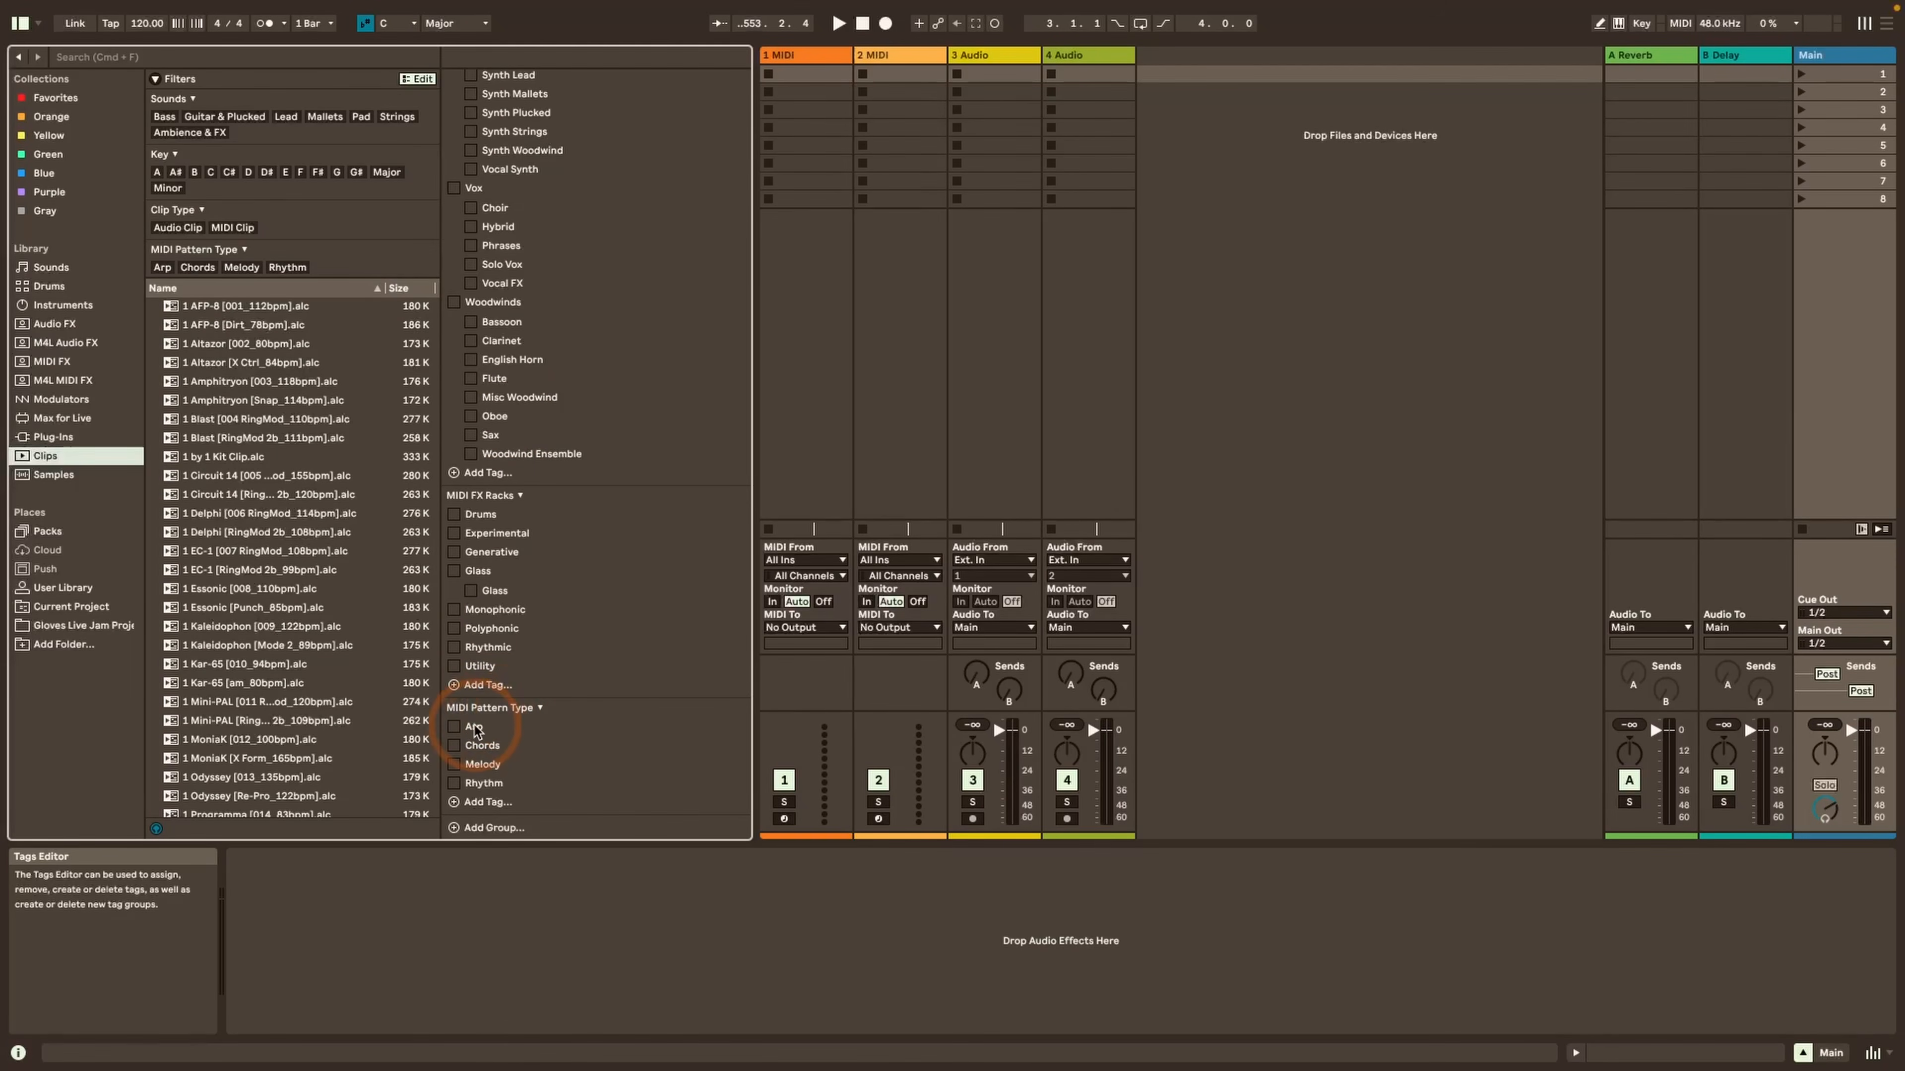
scroll(484, 731, "up", 2)
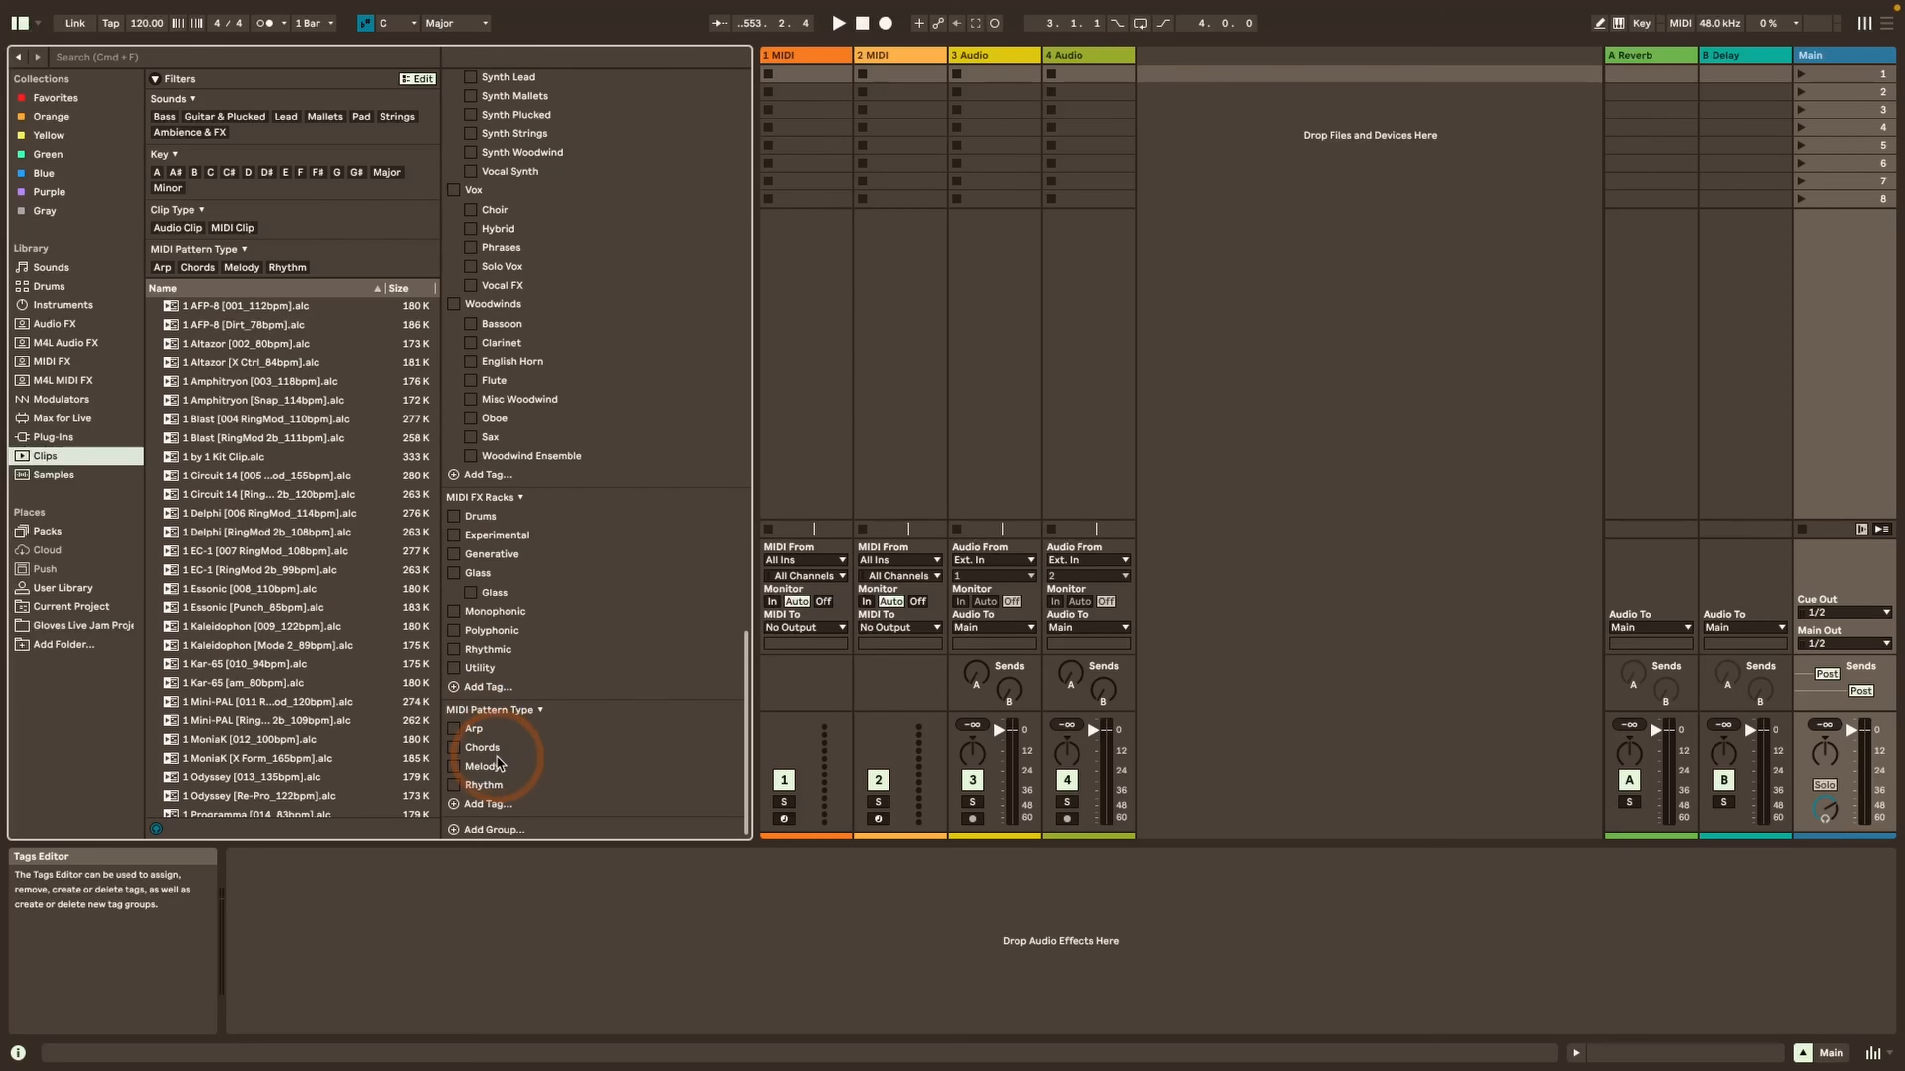
scroll(497, 758, "down", 1)
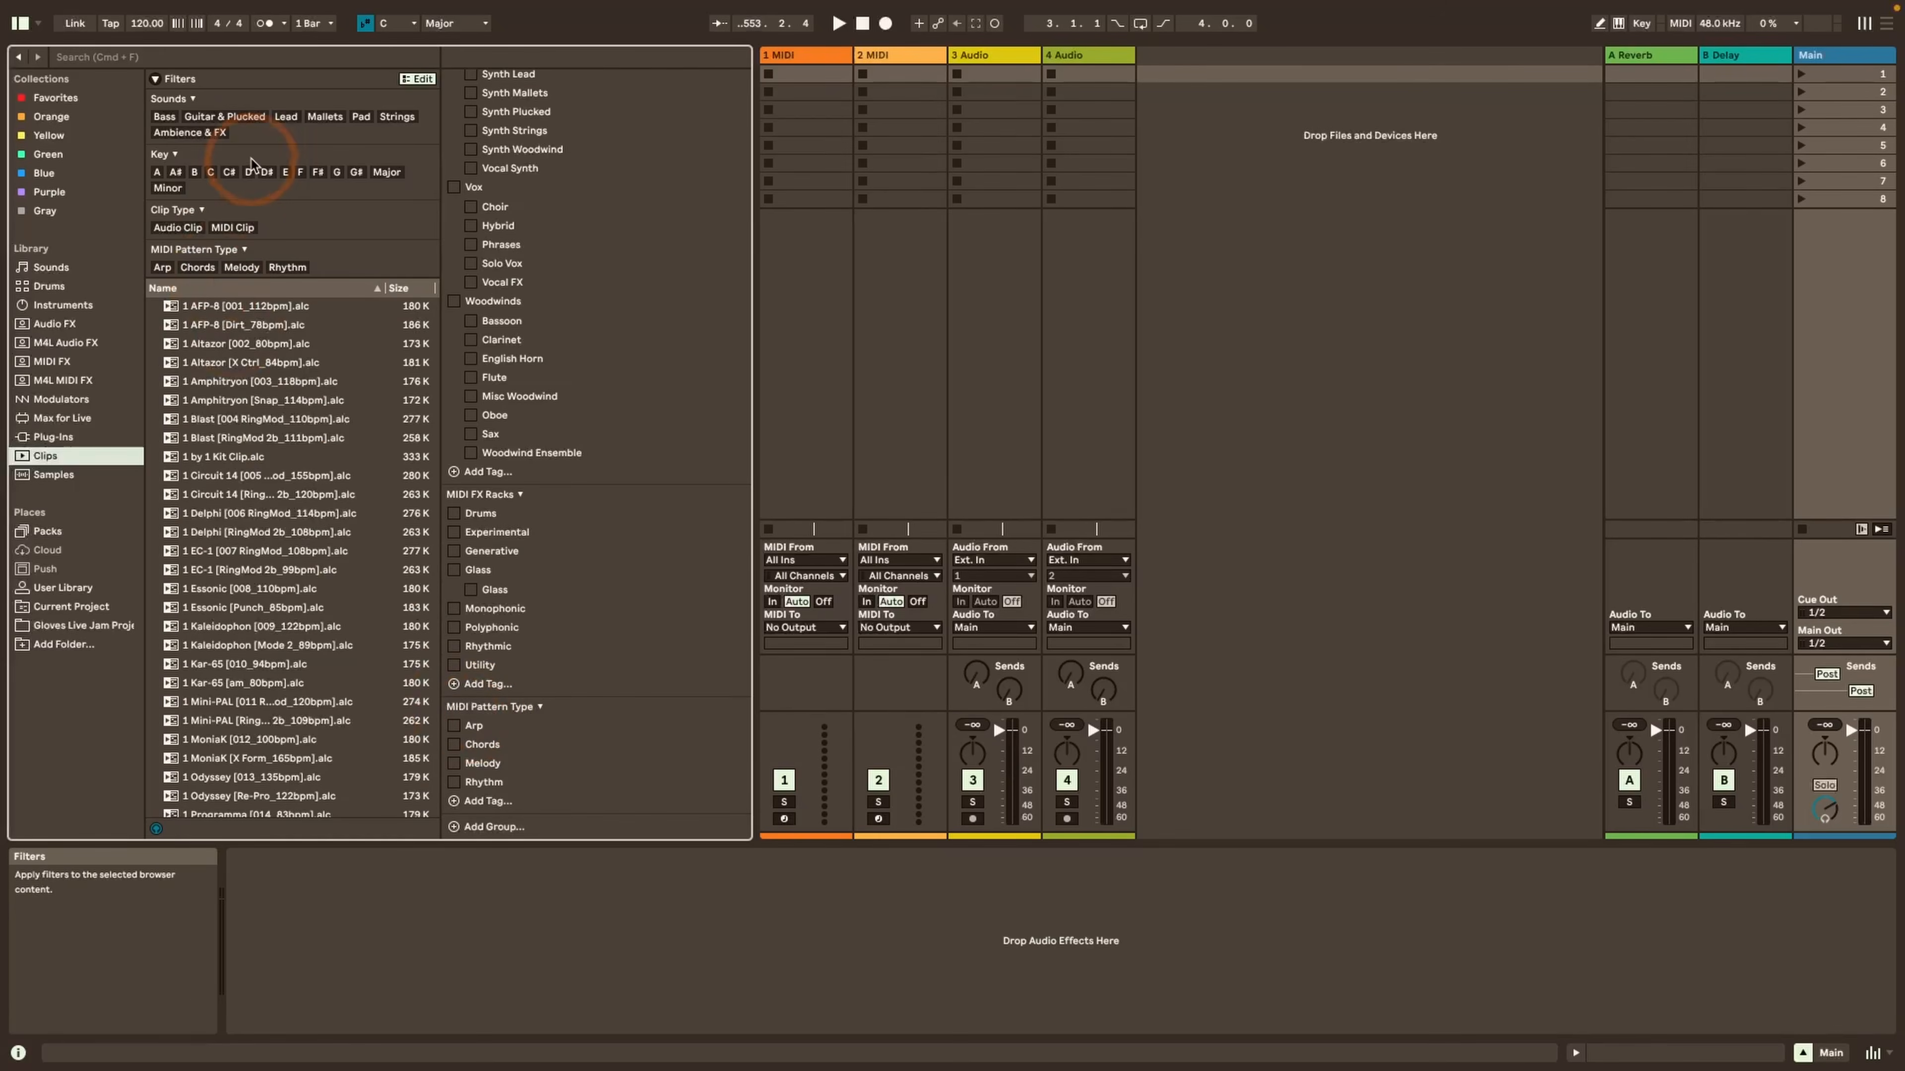
Filter the clips by MIDI Clip and the Arp pattern type, review the results, and remove the filters
scroll(182, 229, "down", 1)
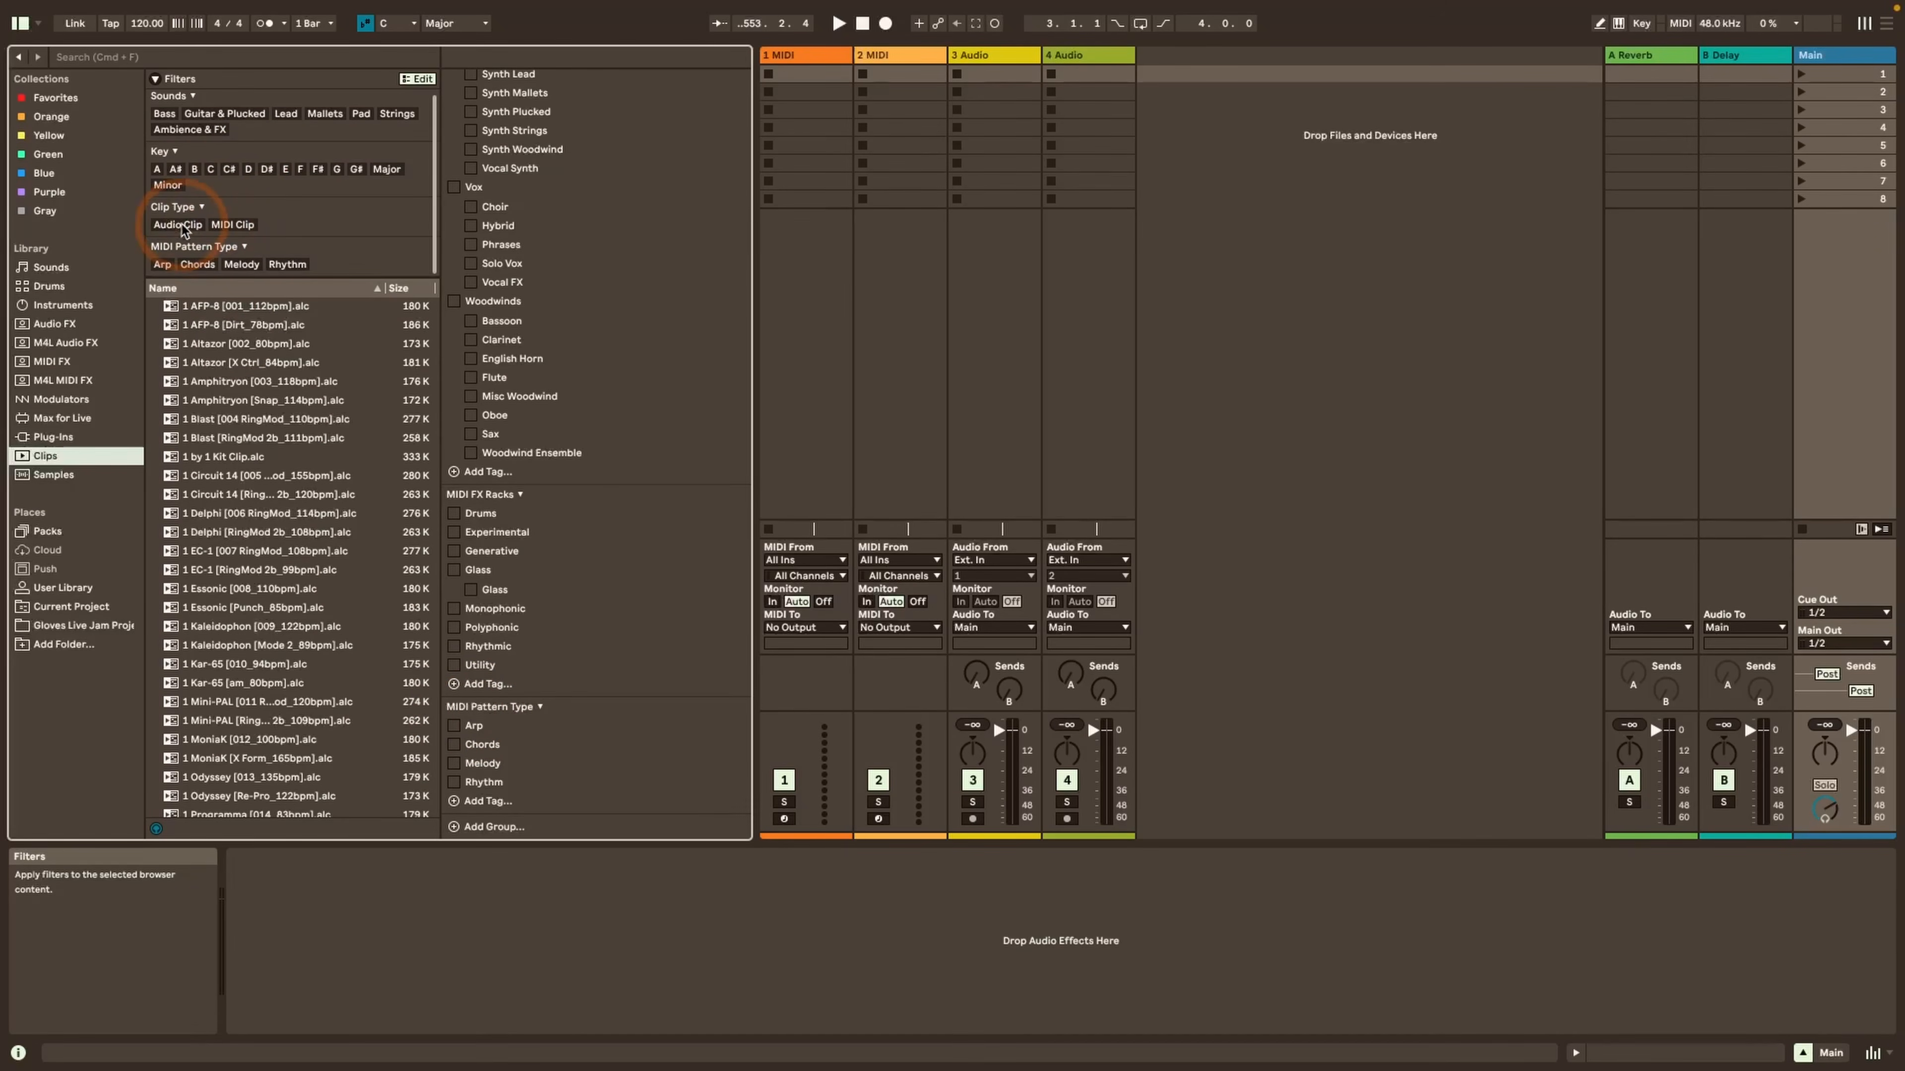
left_click(233, 224)
left_click(162, 264)
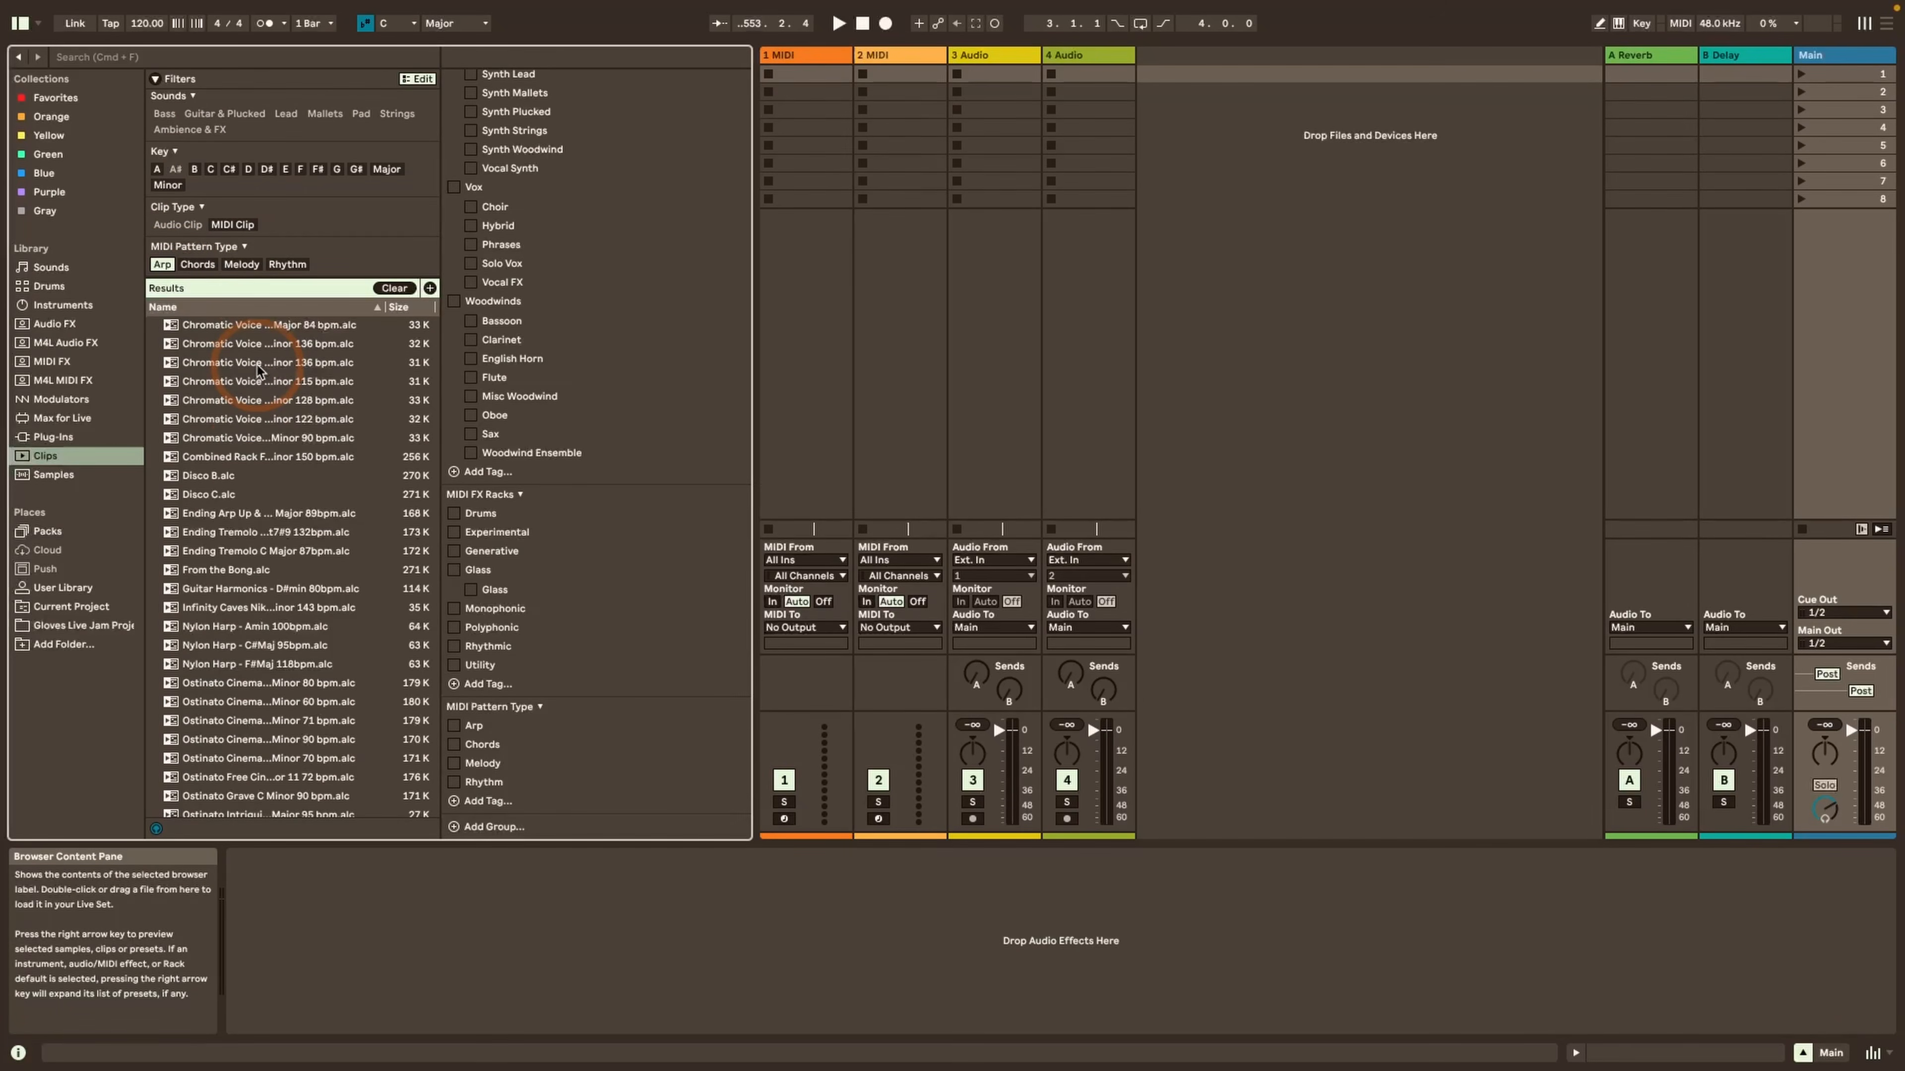
left_click(161, 265)
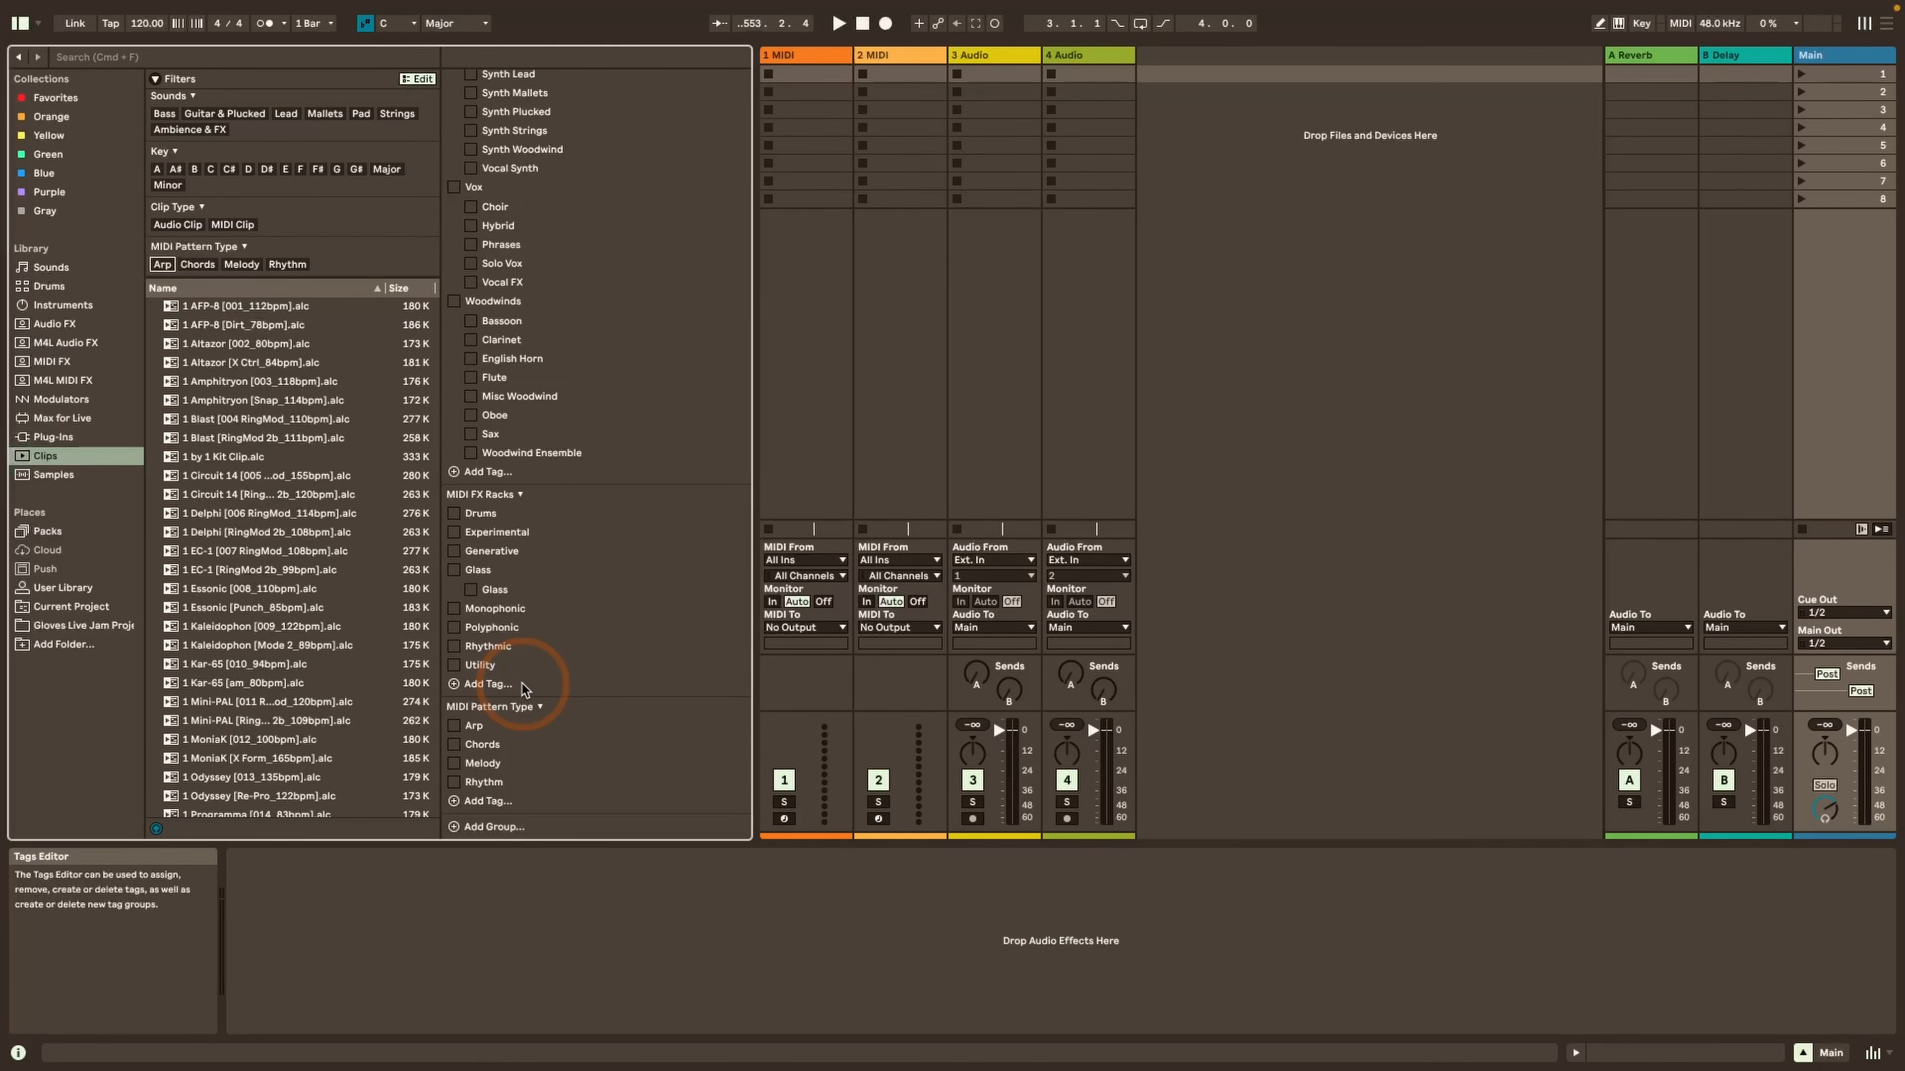
Show the Audio FX library content and examine the Audio FX Racks tag group in the Tags Editor
left_click(54, 324)
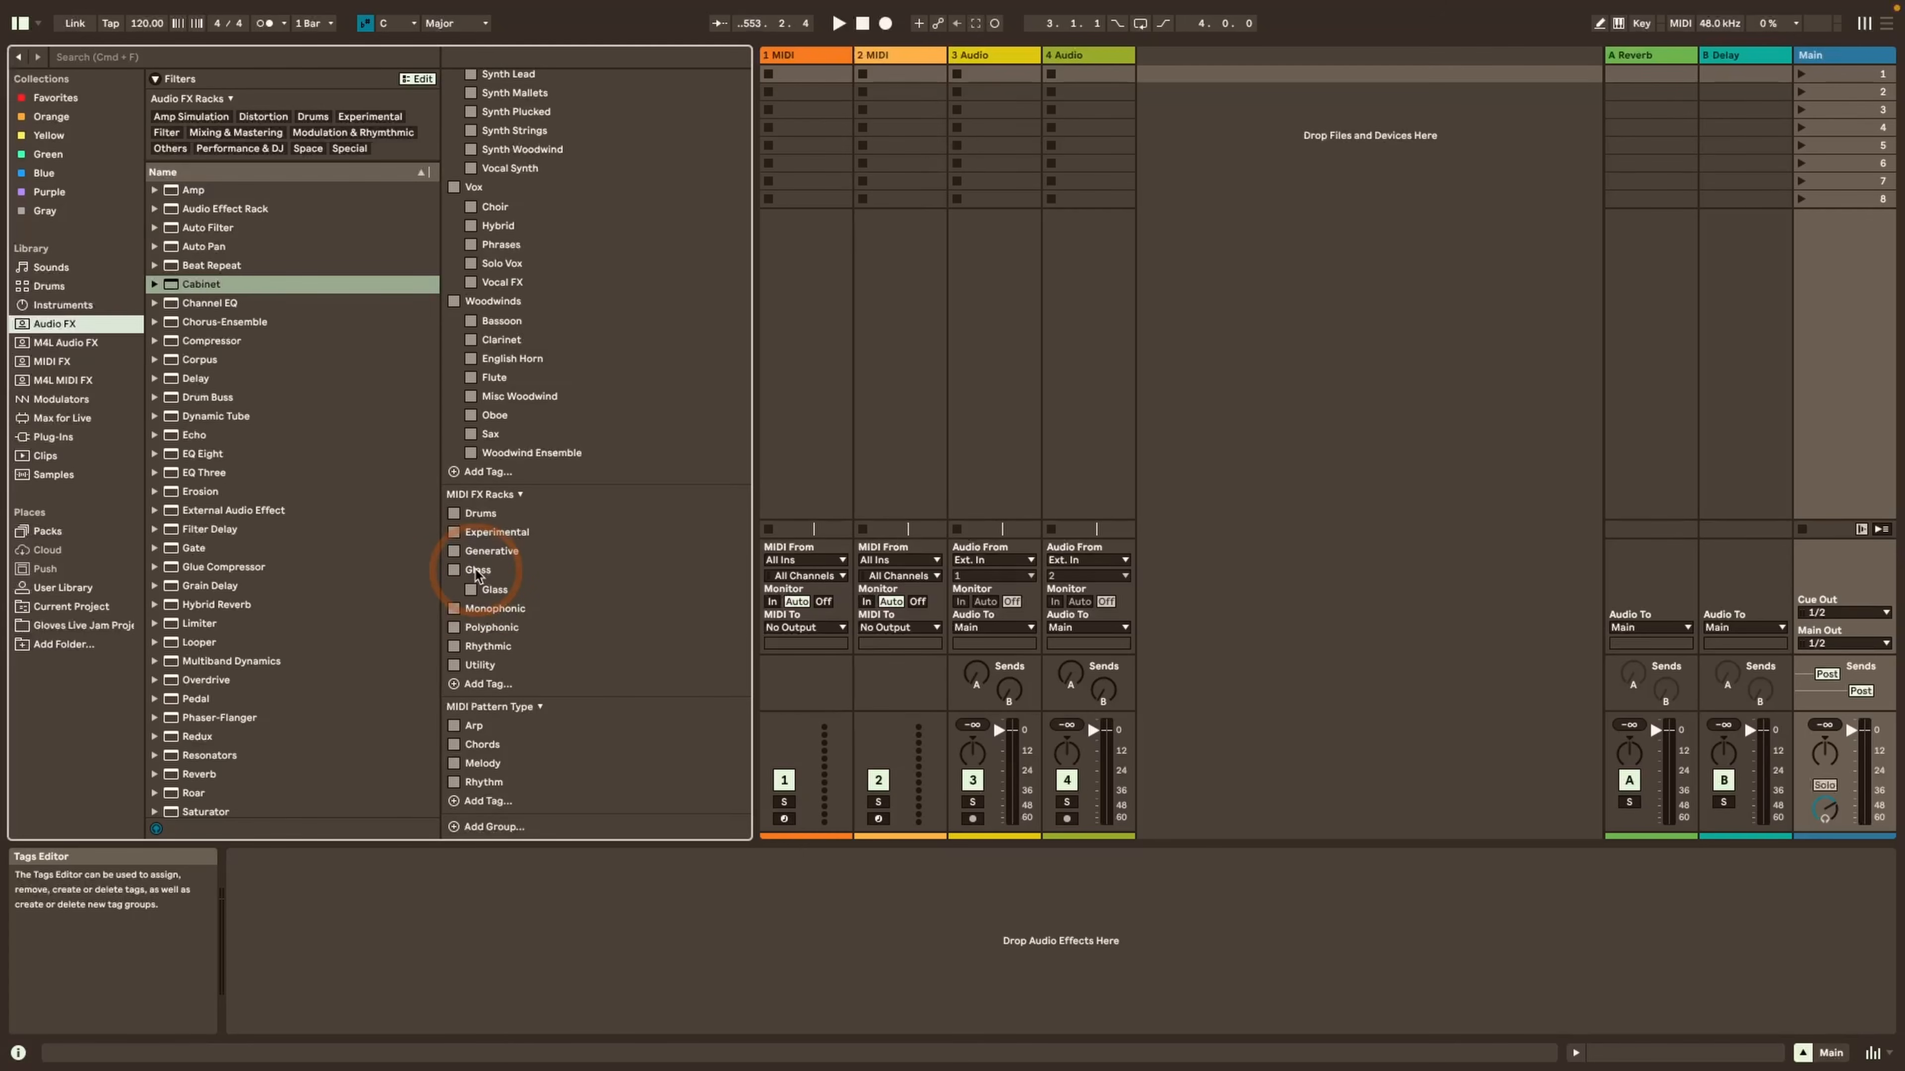
scroll(476, 574, "up", 20)
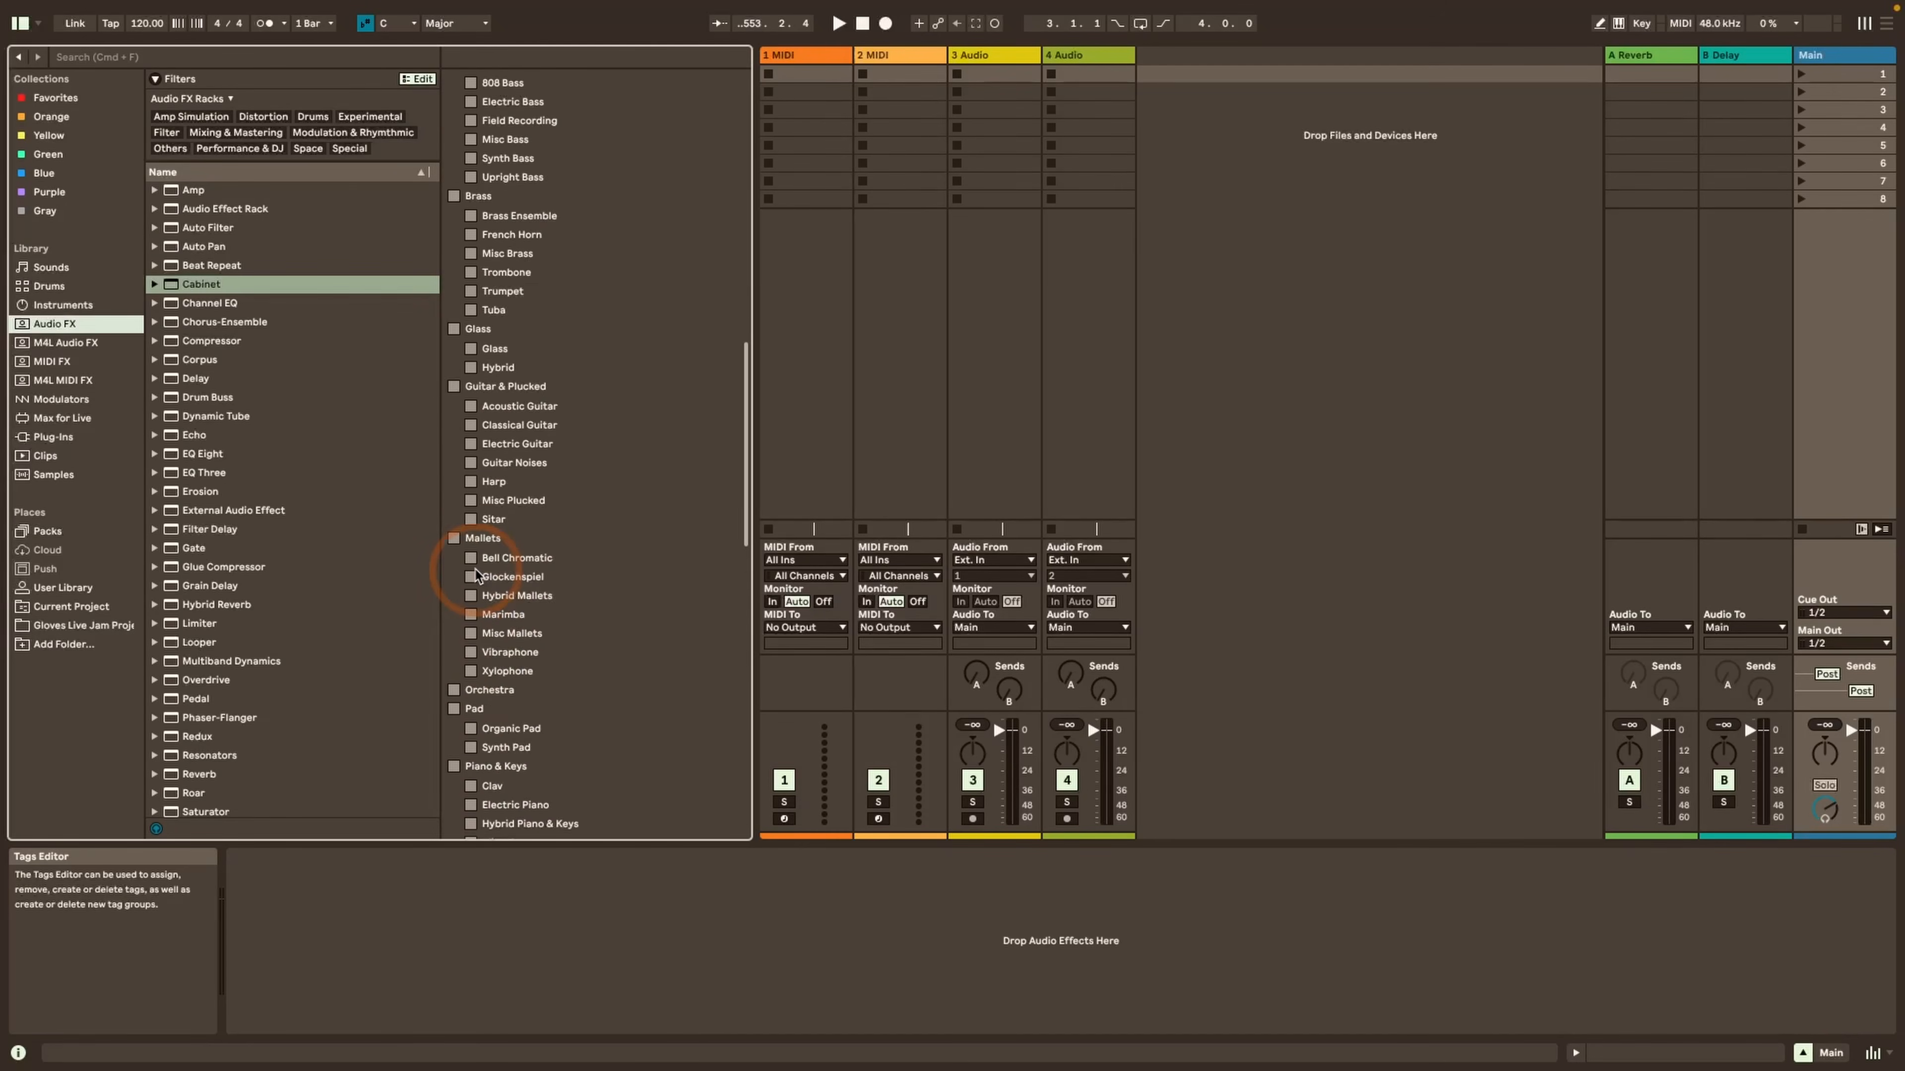
scroll(477, 574, "up", 10)
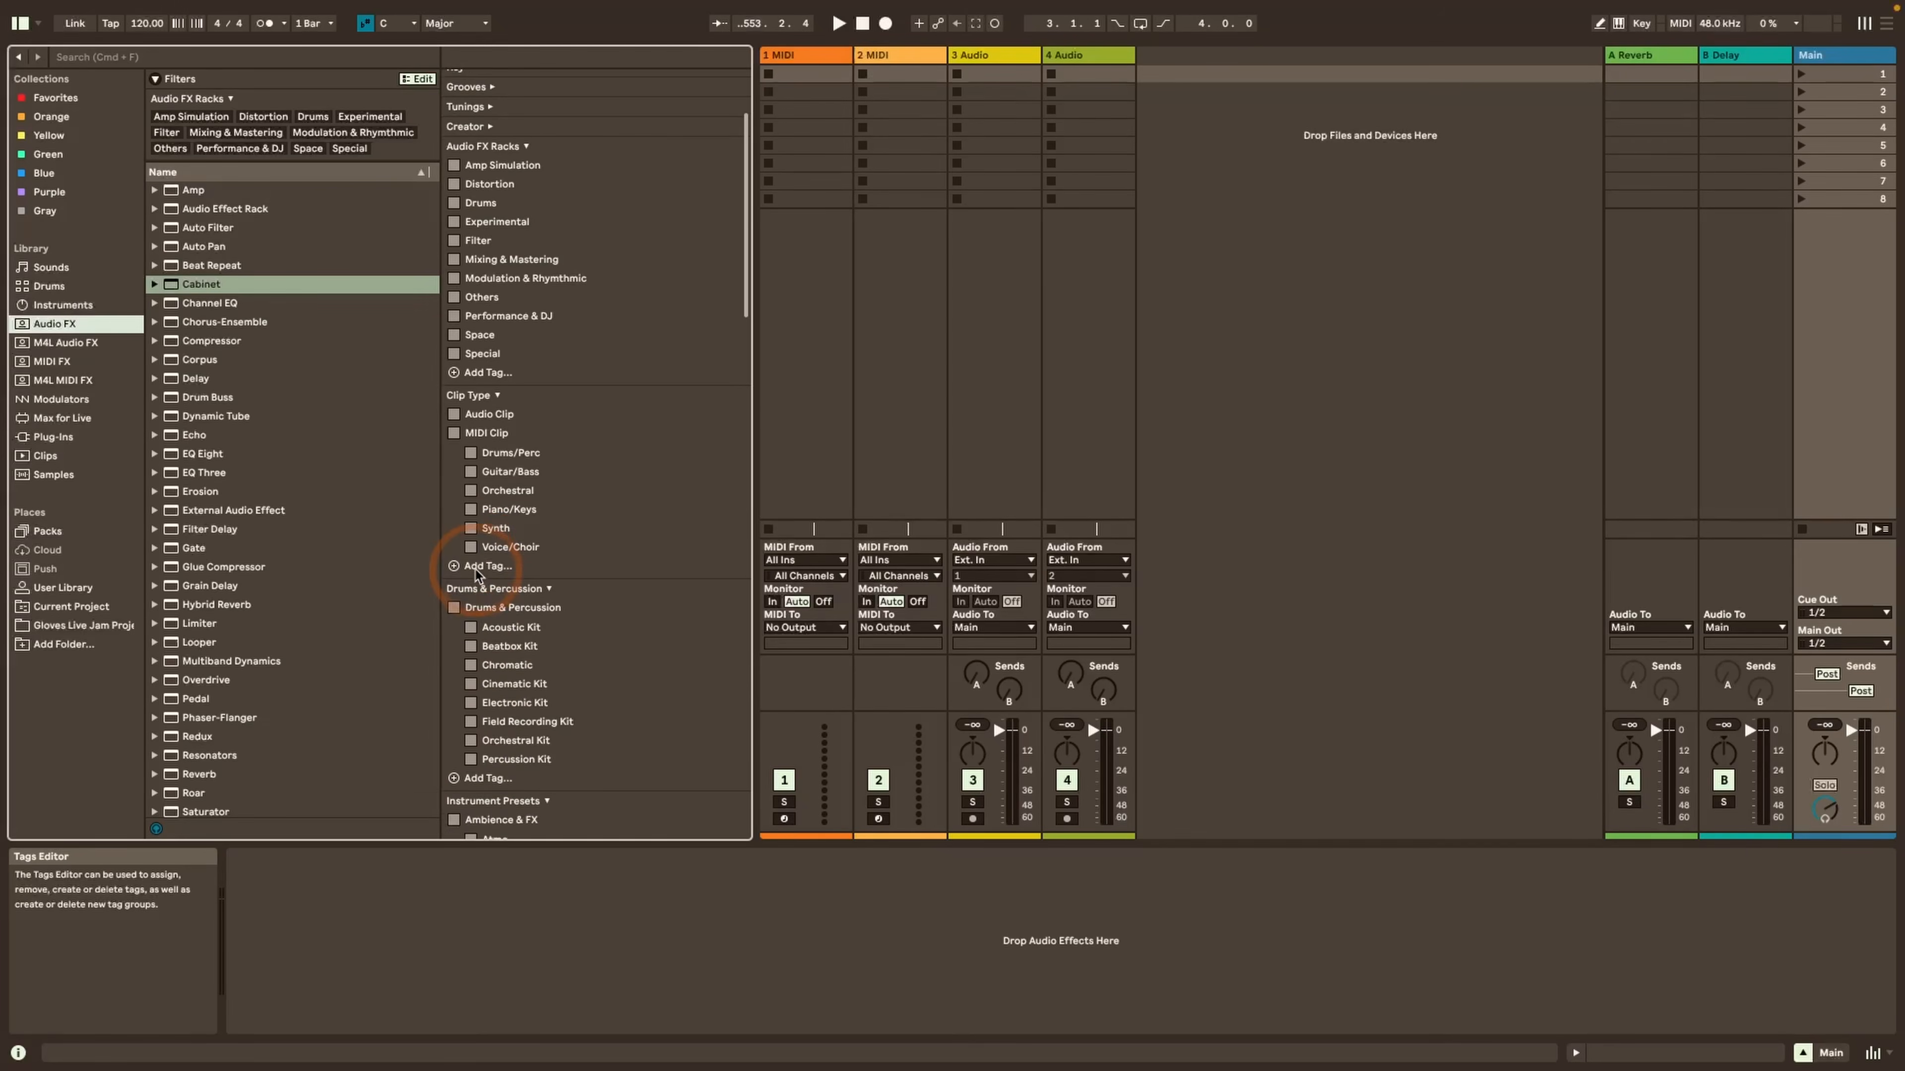
scroll(477, 574, "up", 1)
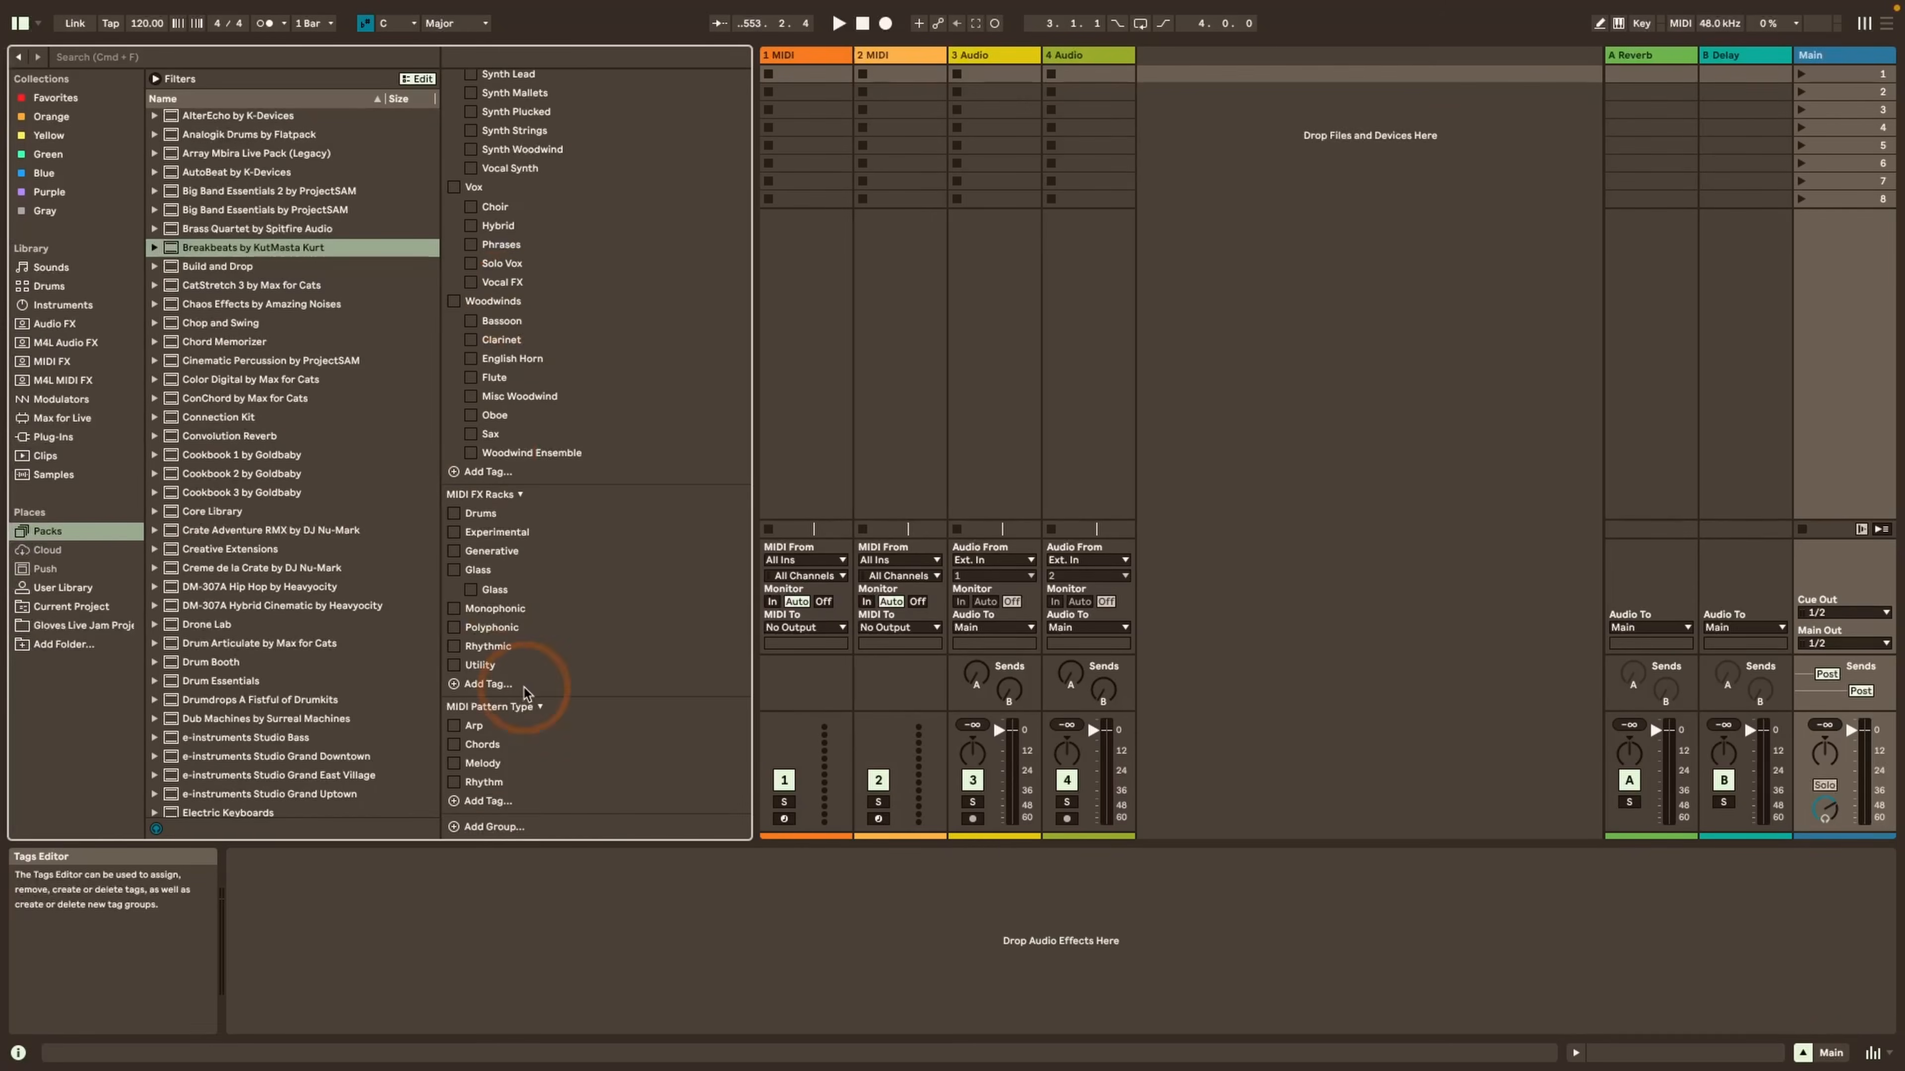
Add a new tag group named Drum Hits in the Tags Editor
left_click(460, 835)
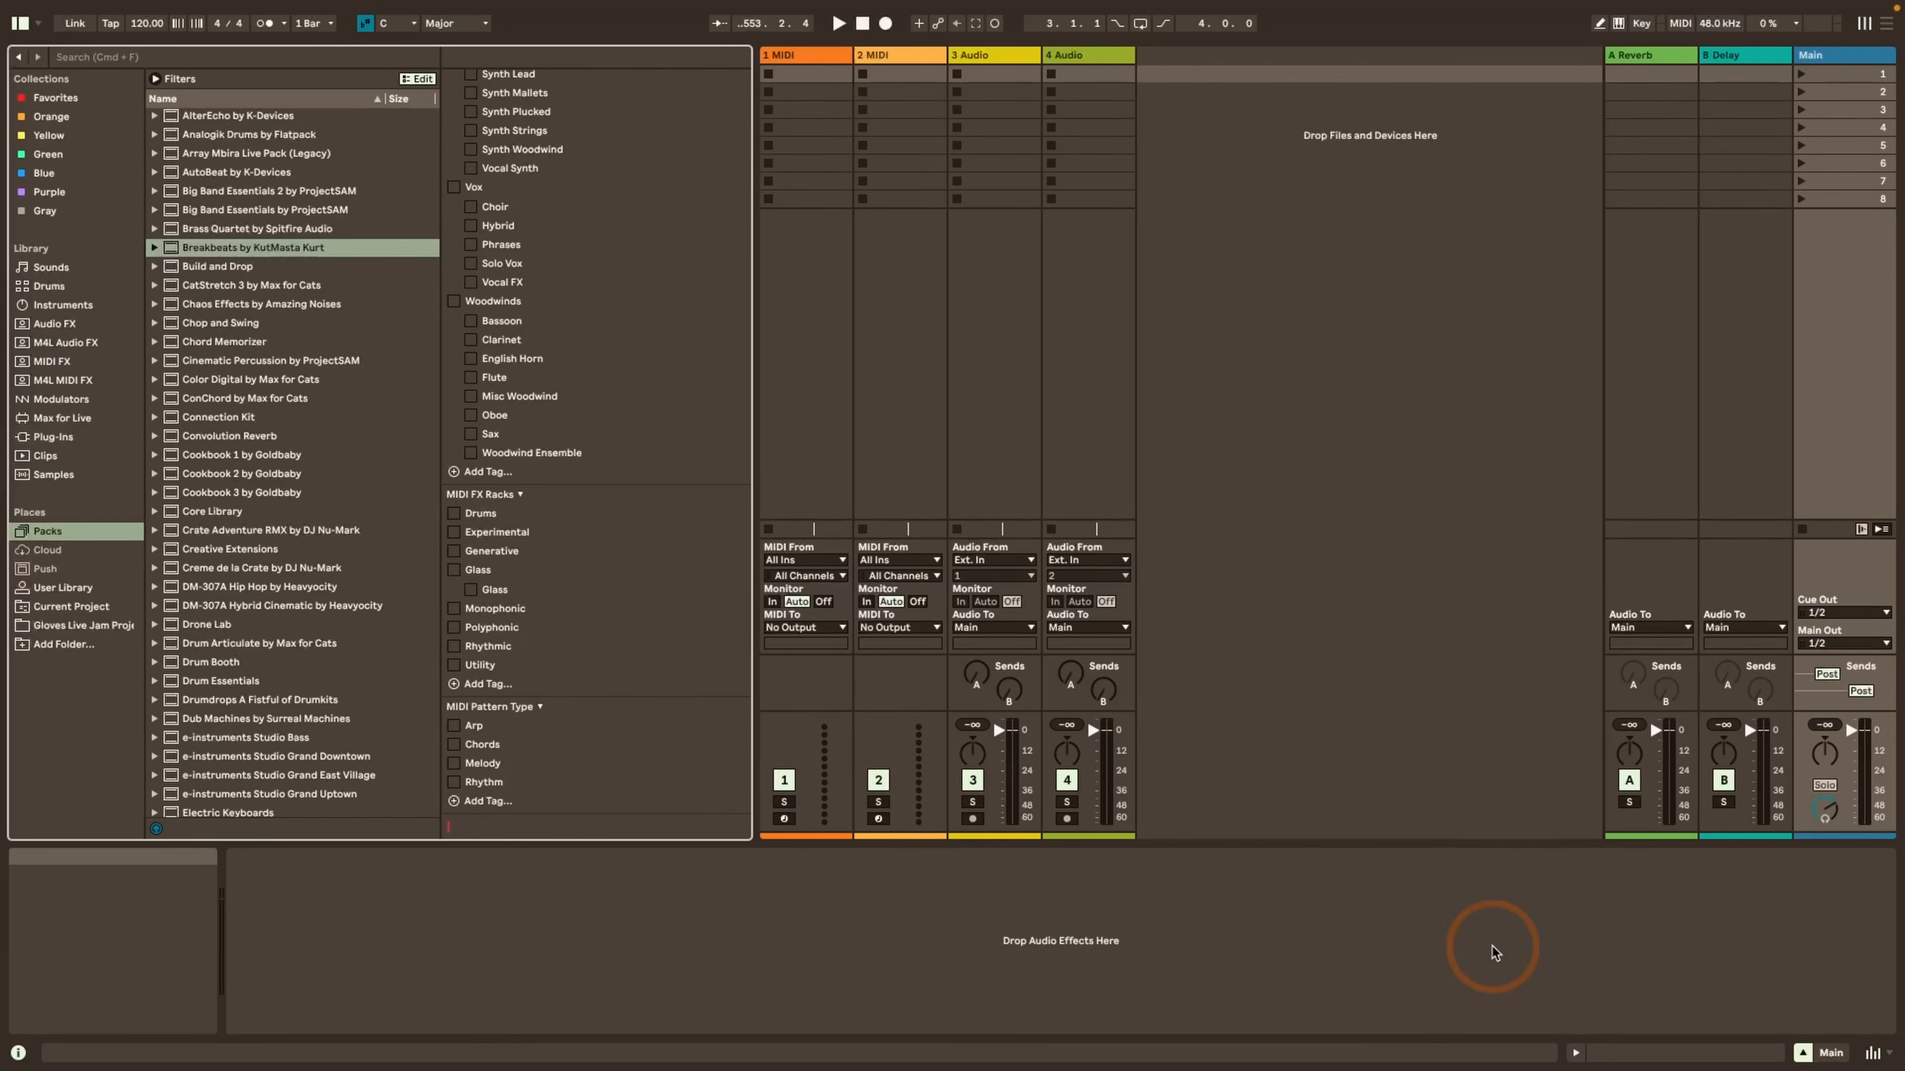
type("D")
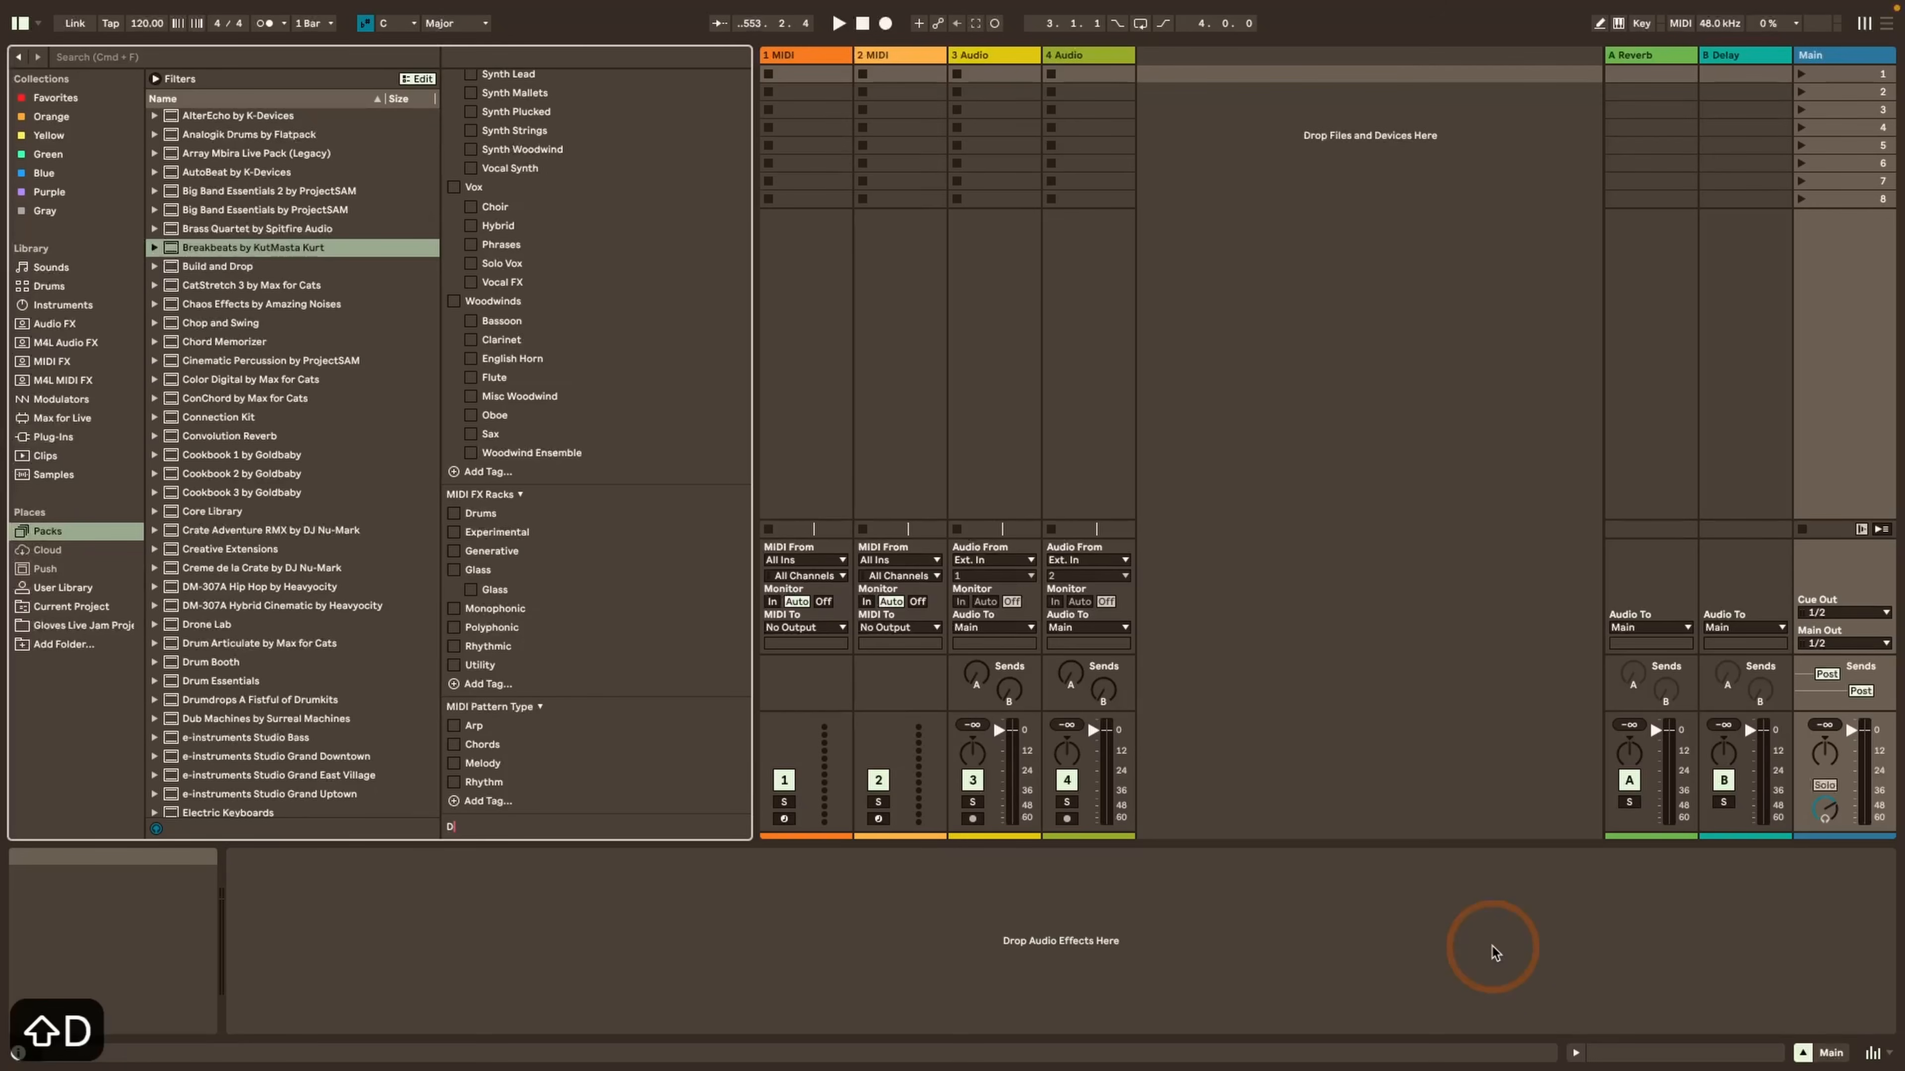
type("rum Hits")
key("Return")
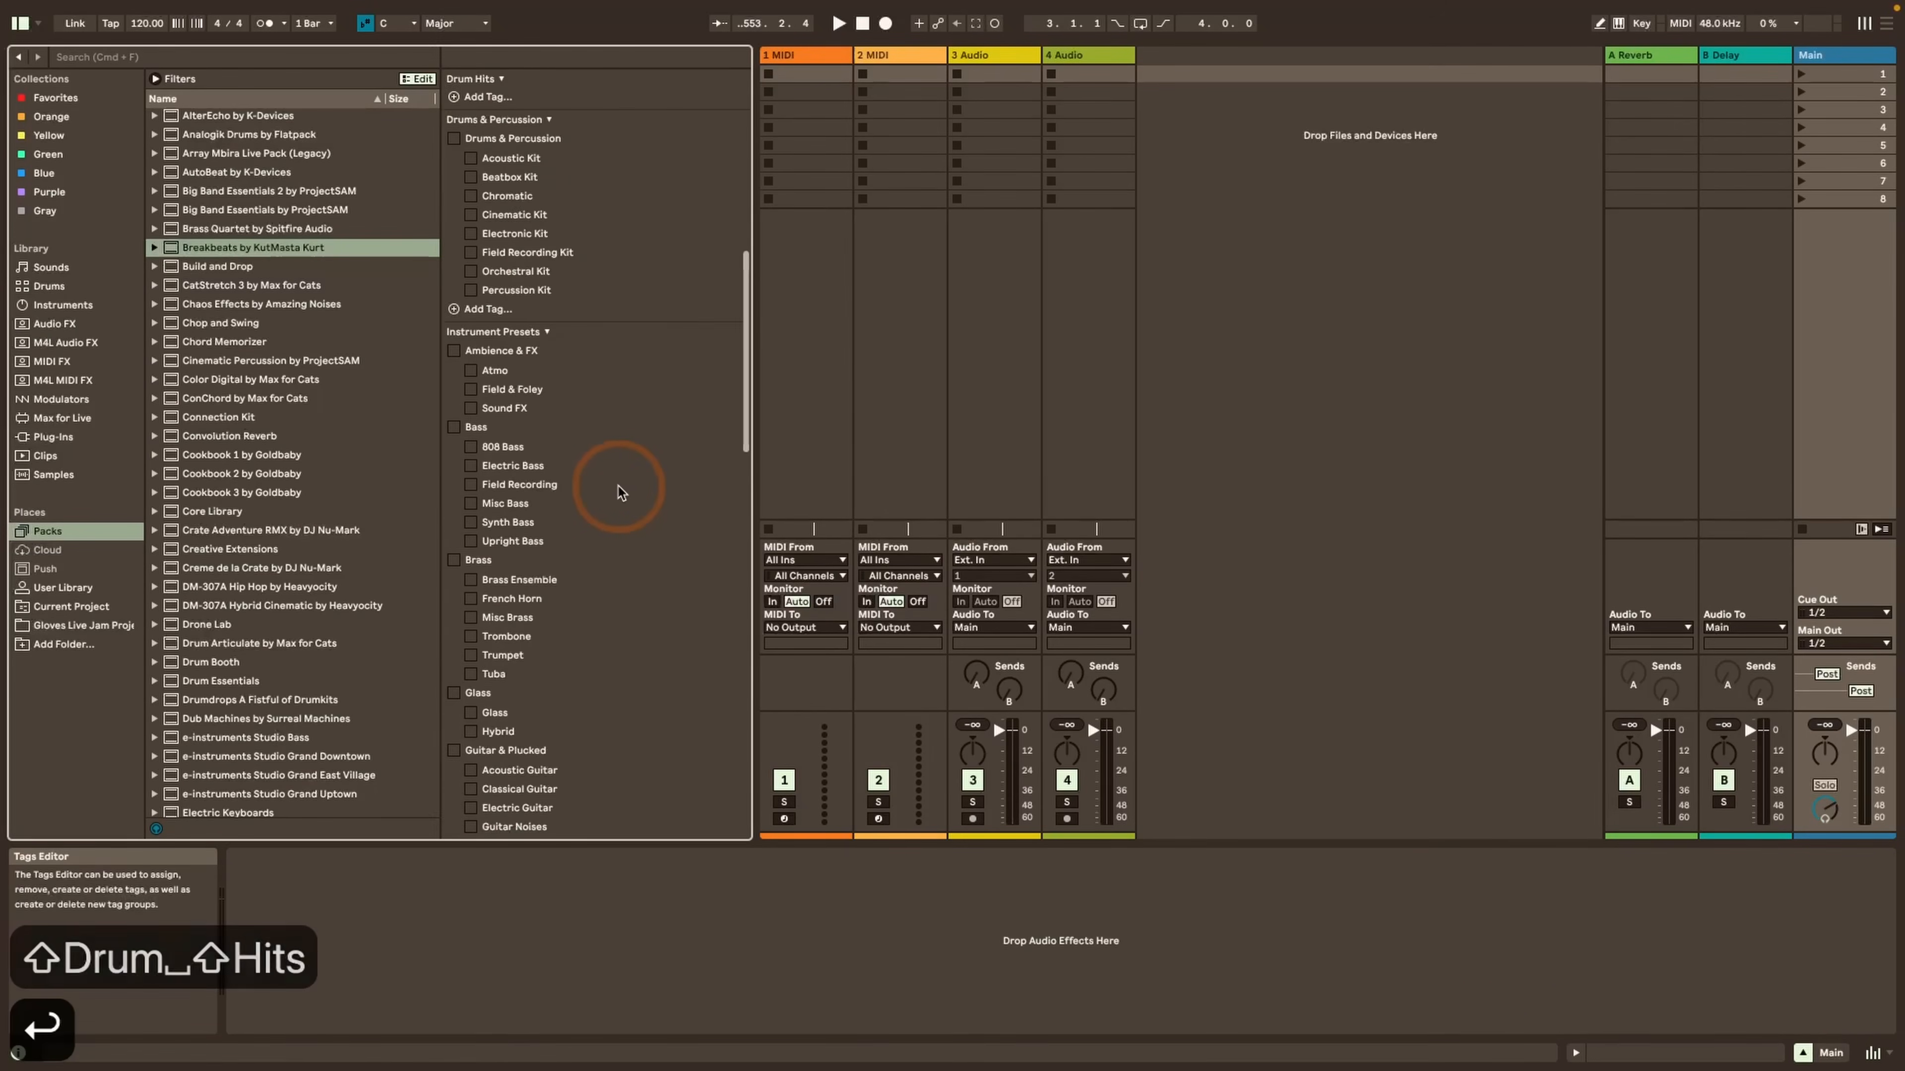
Add a parent tag Drum Hits with a nested Kick tag in the Drum Hits group by entering Drum Hits|Kick
scroll(616, 487, "up", 1)
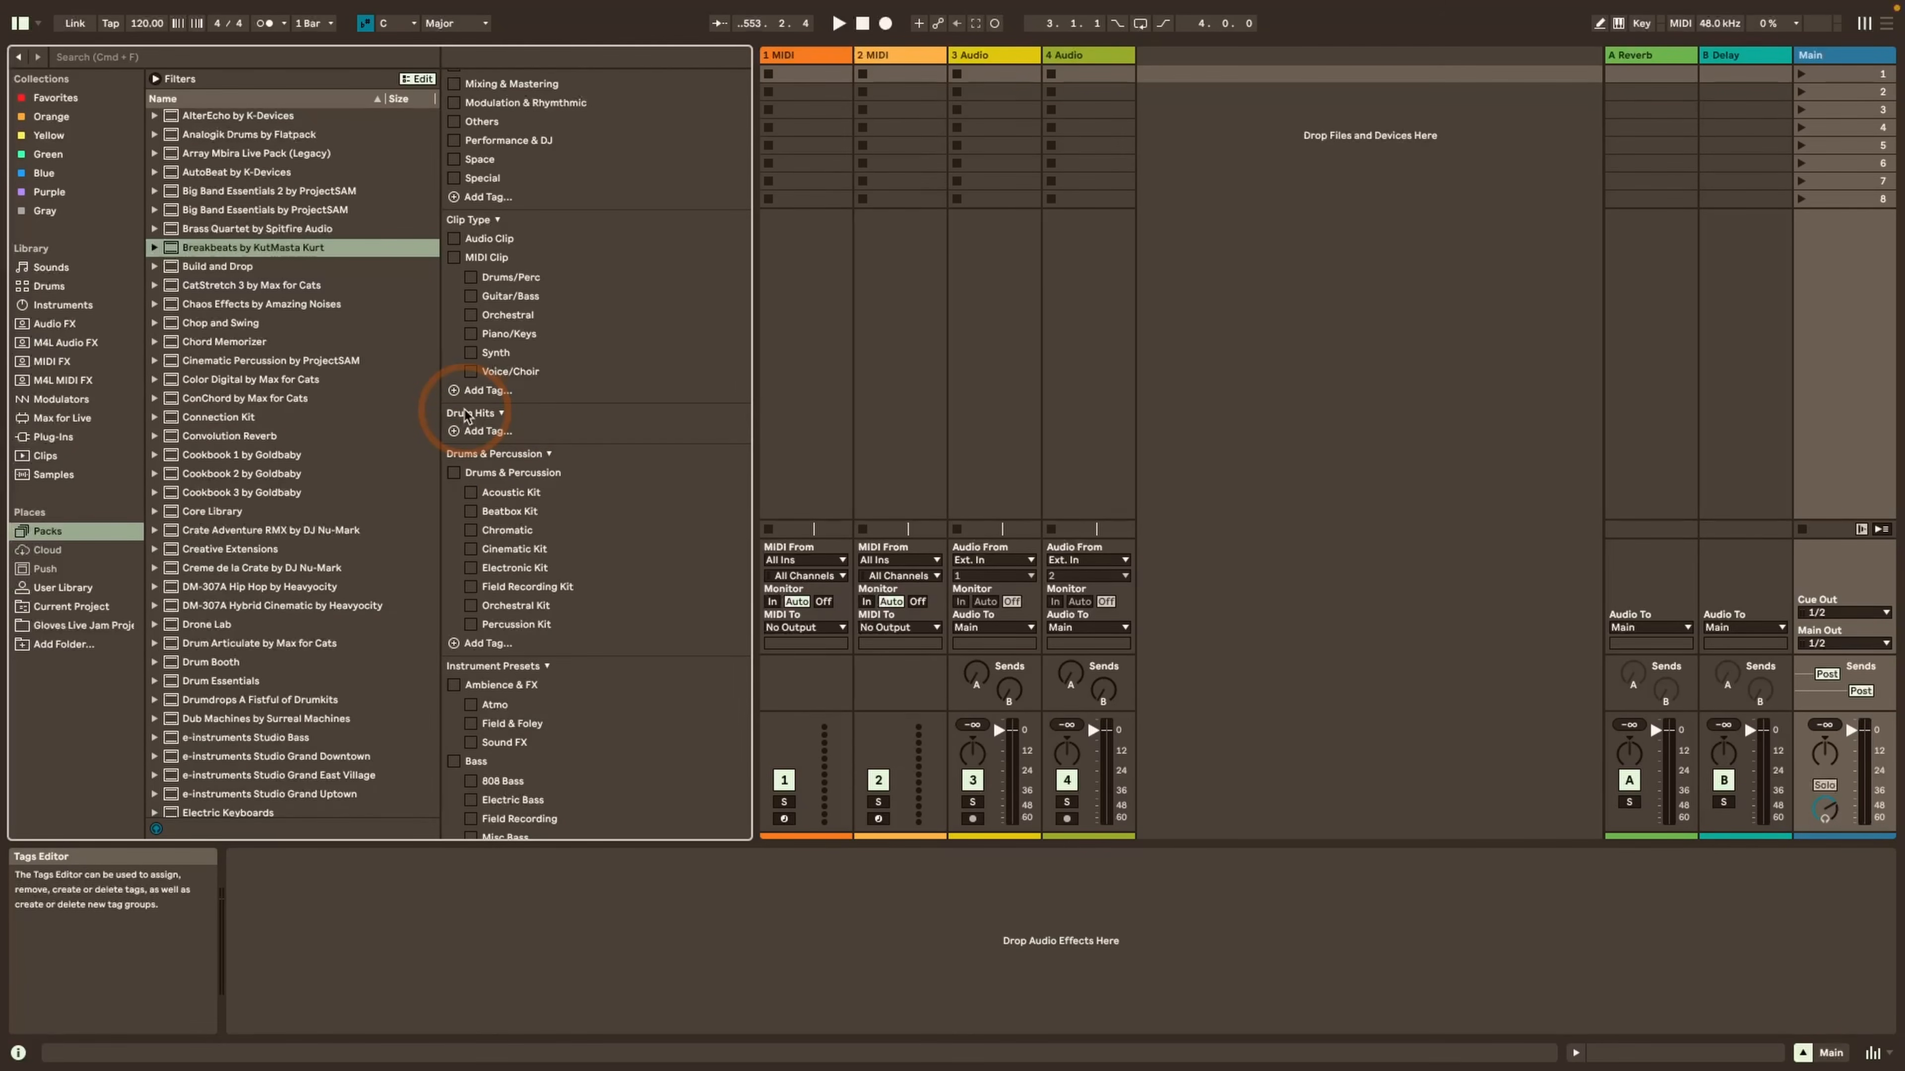
left_click(477, 431)
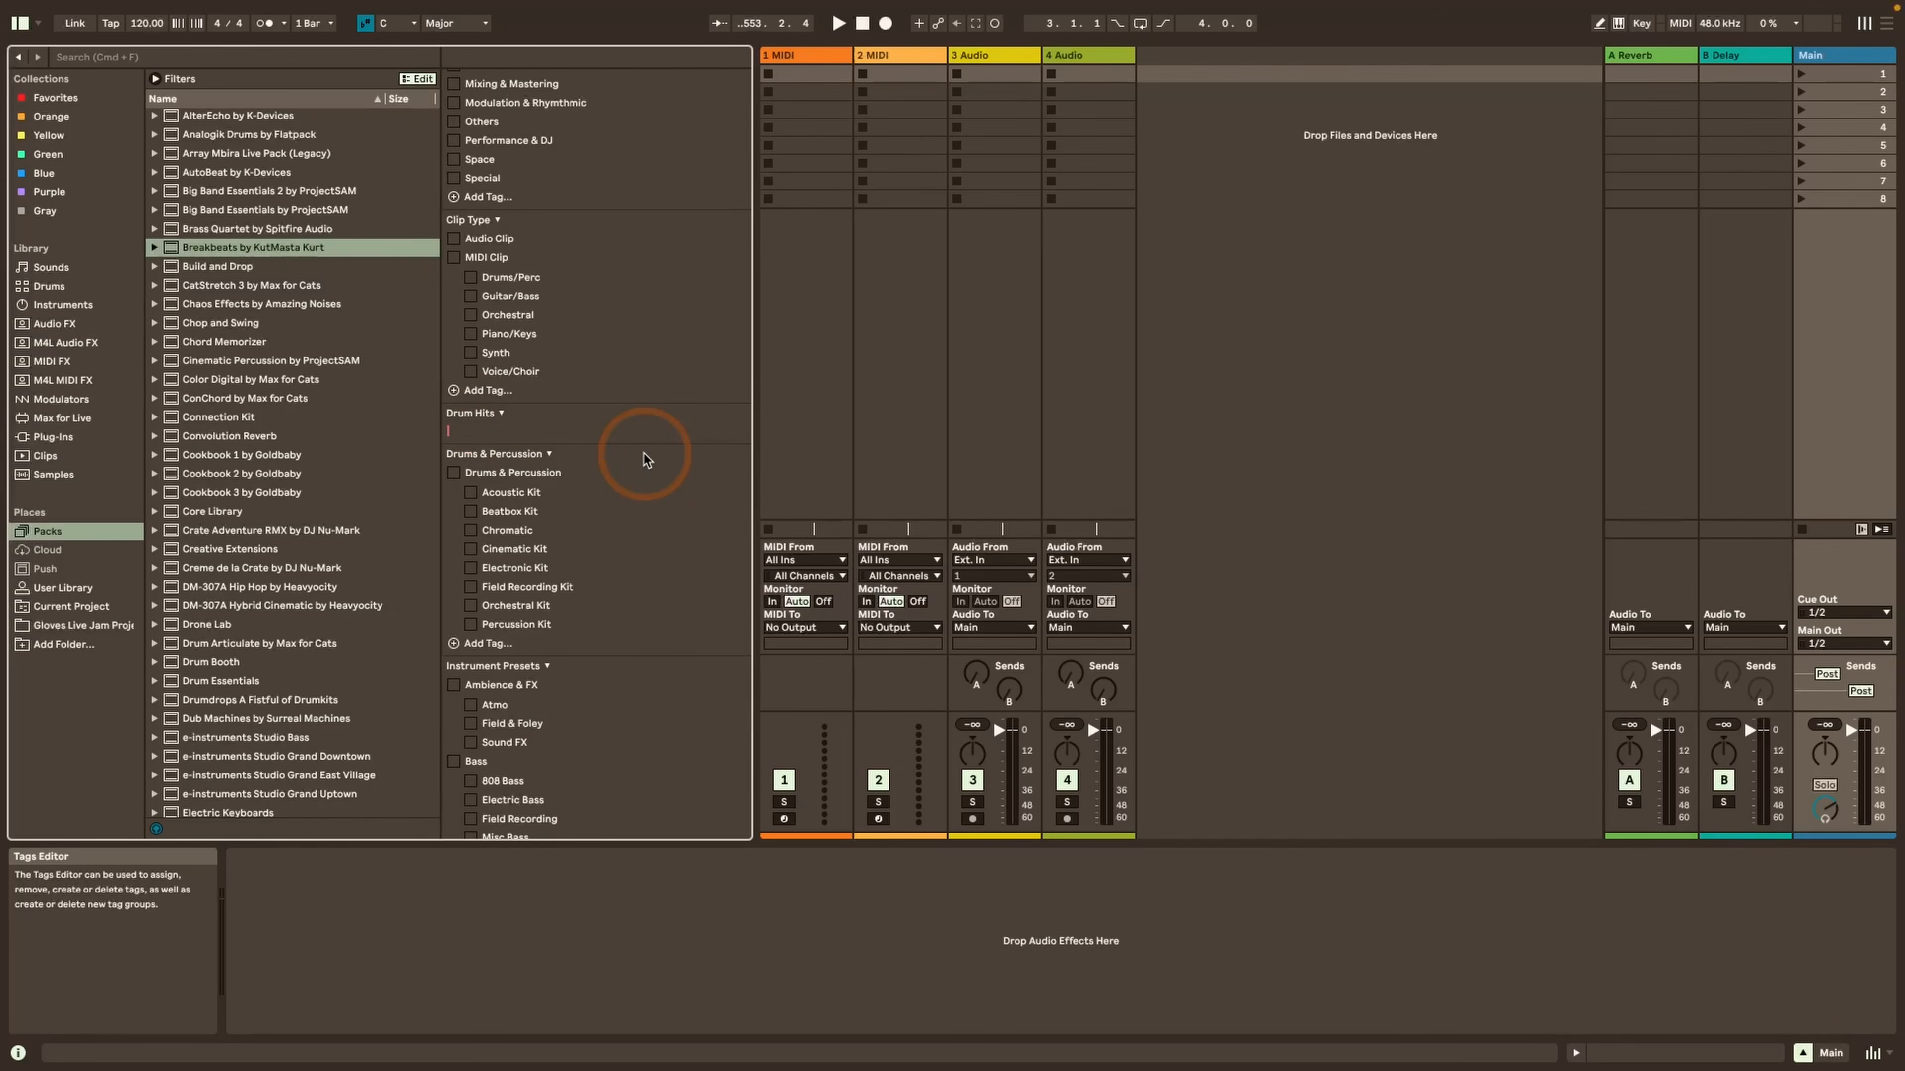
type("Drum Hits")
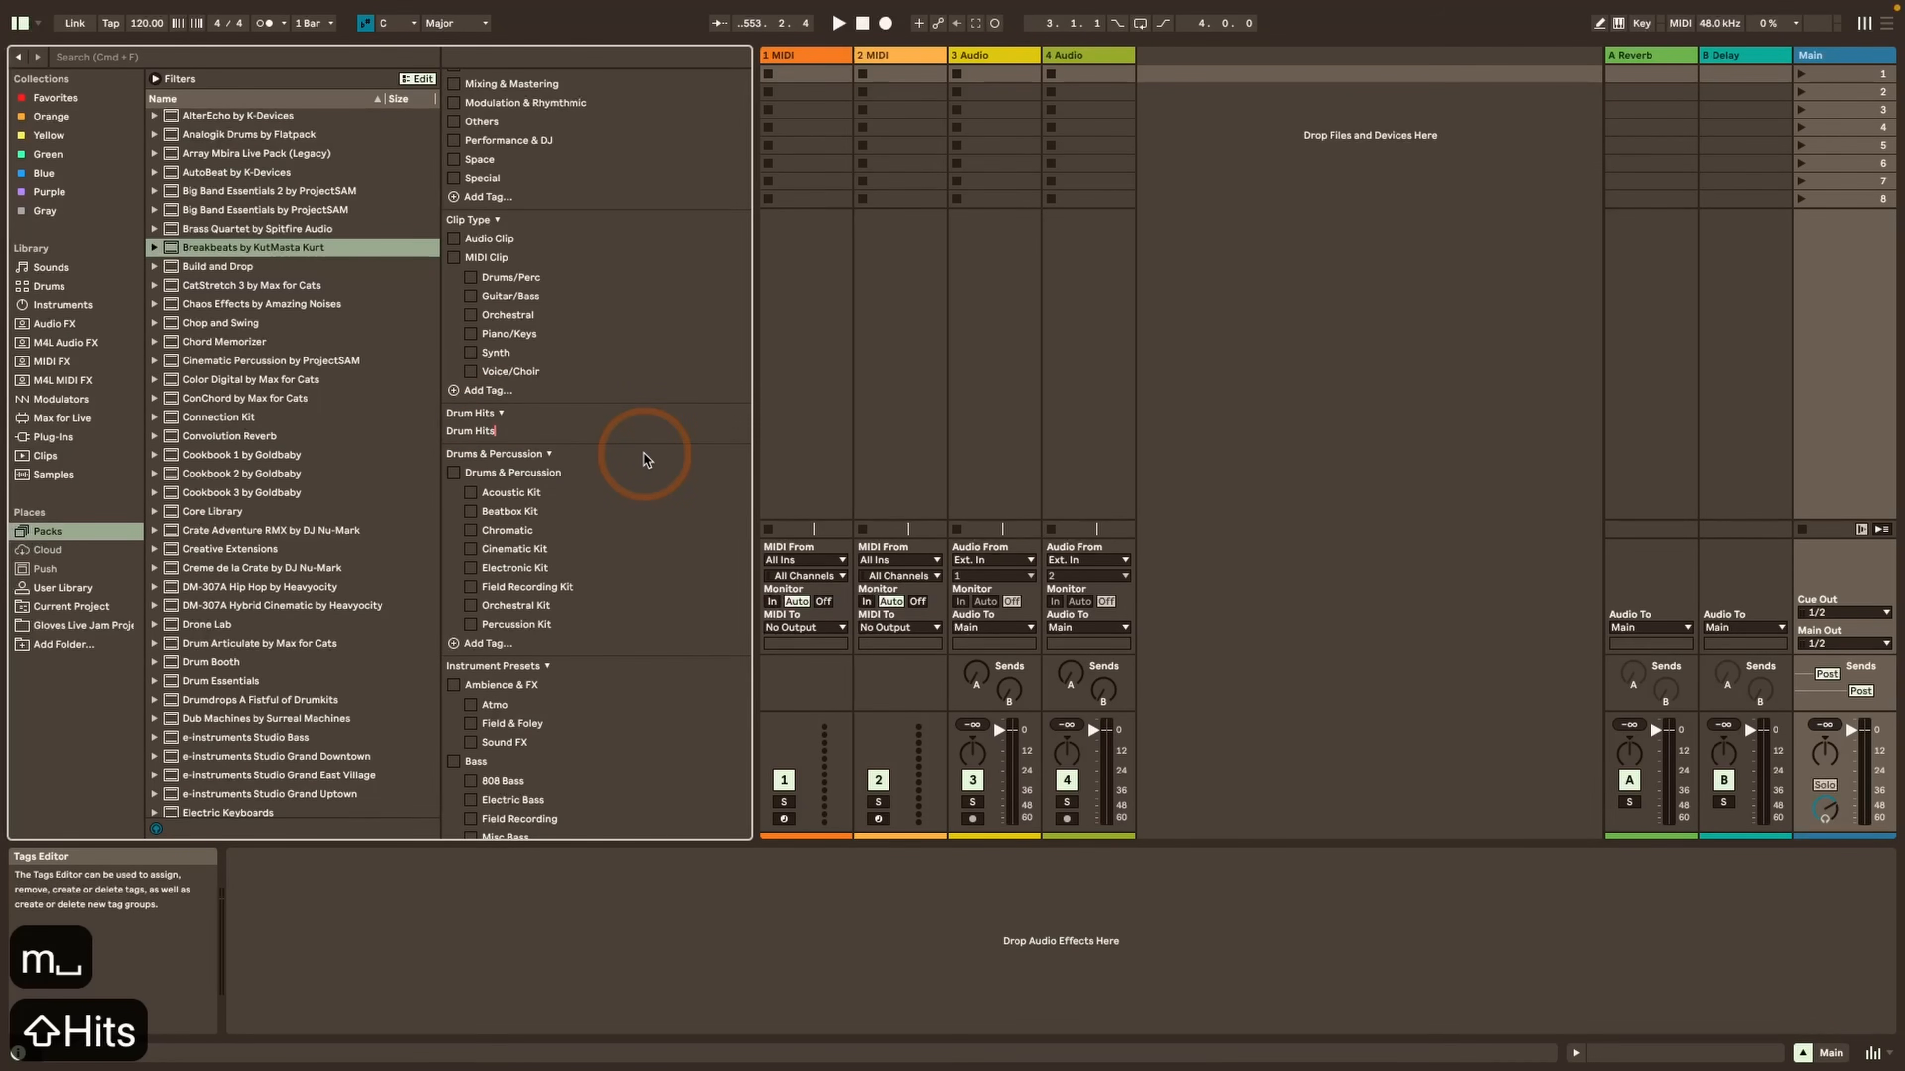
type("|")
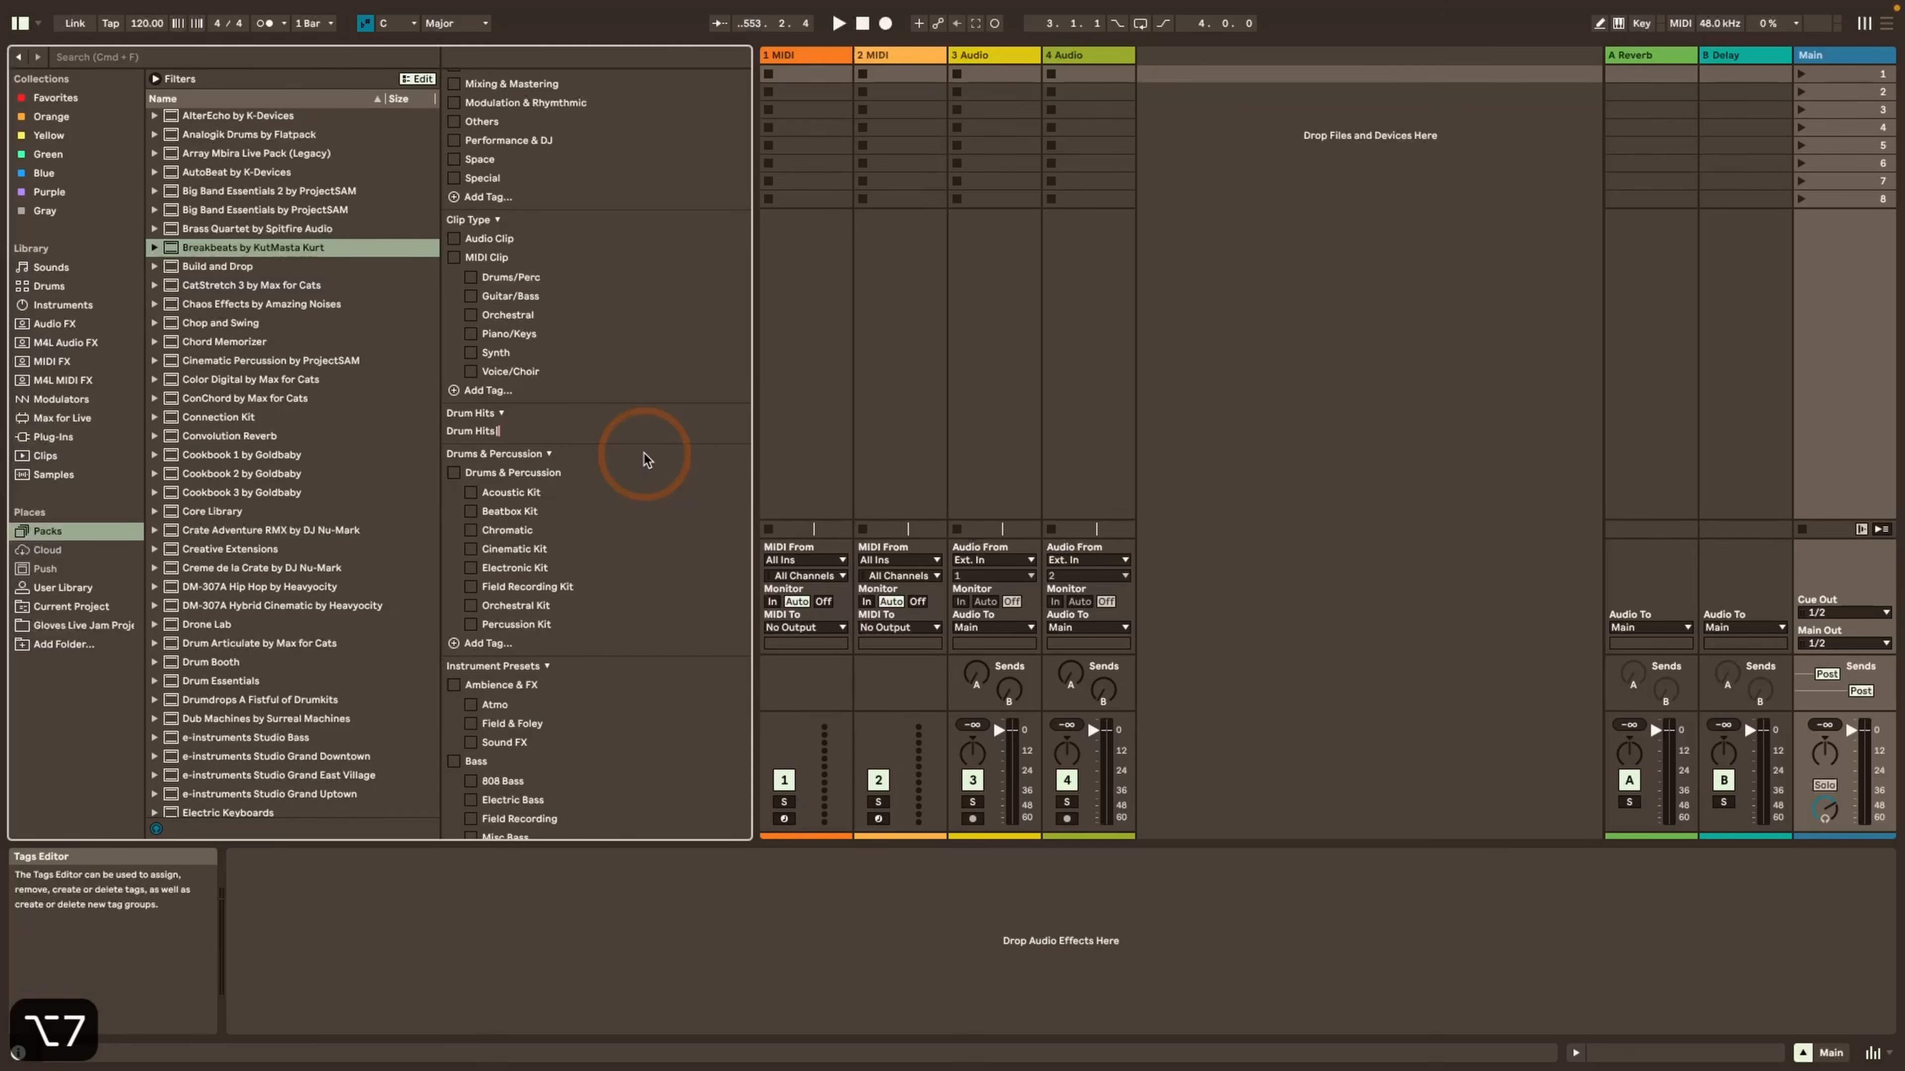
type("Kick")
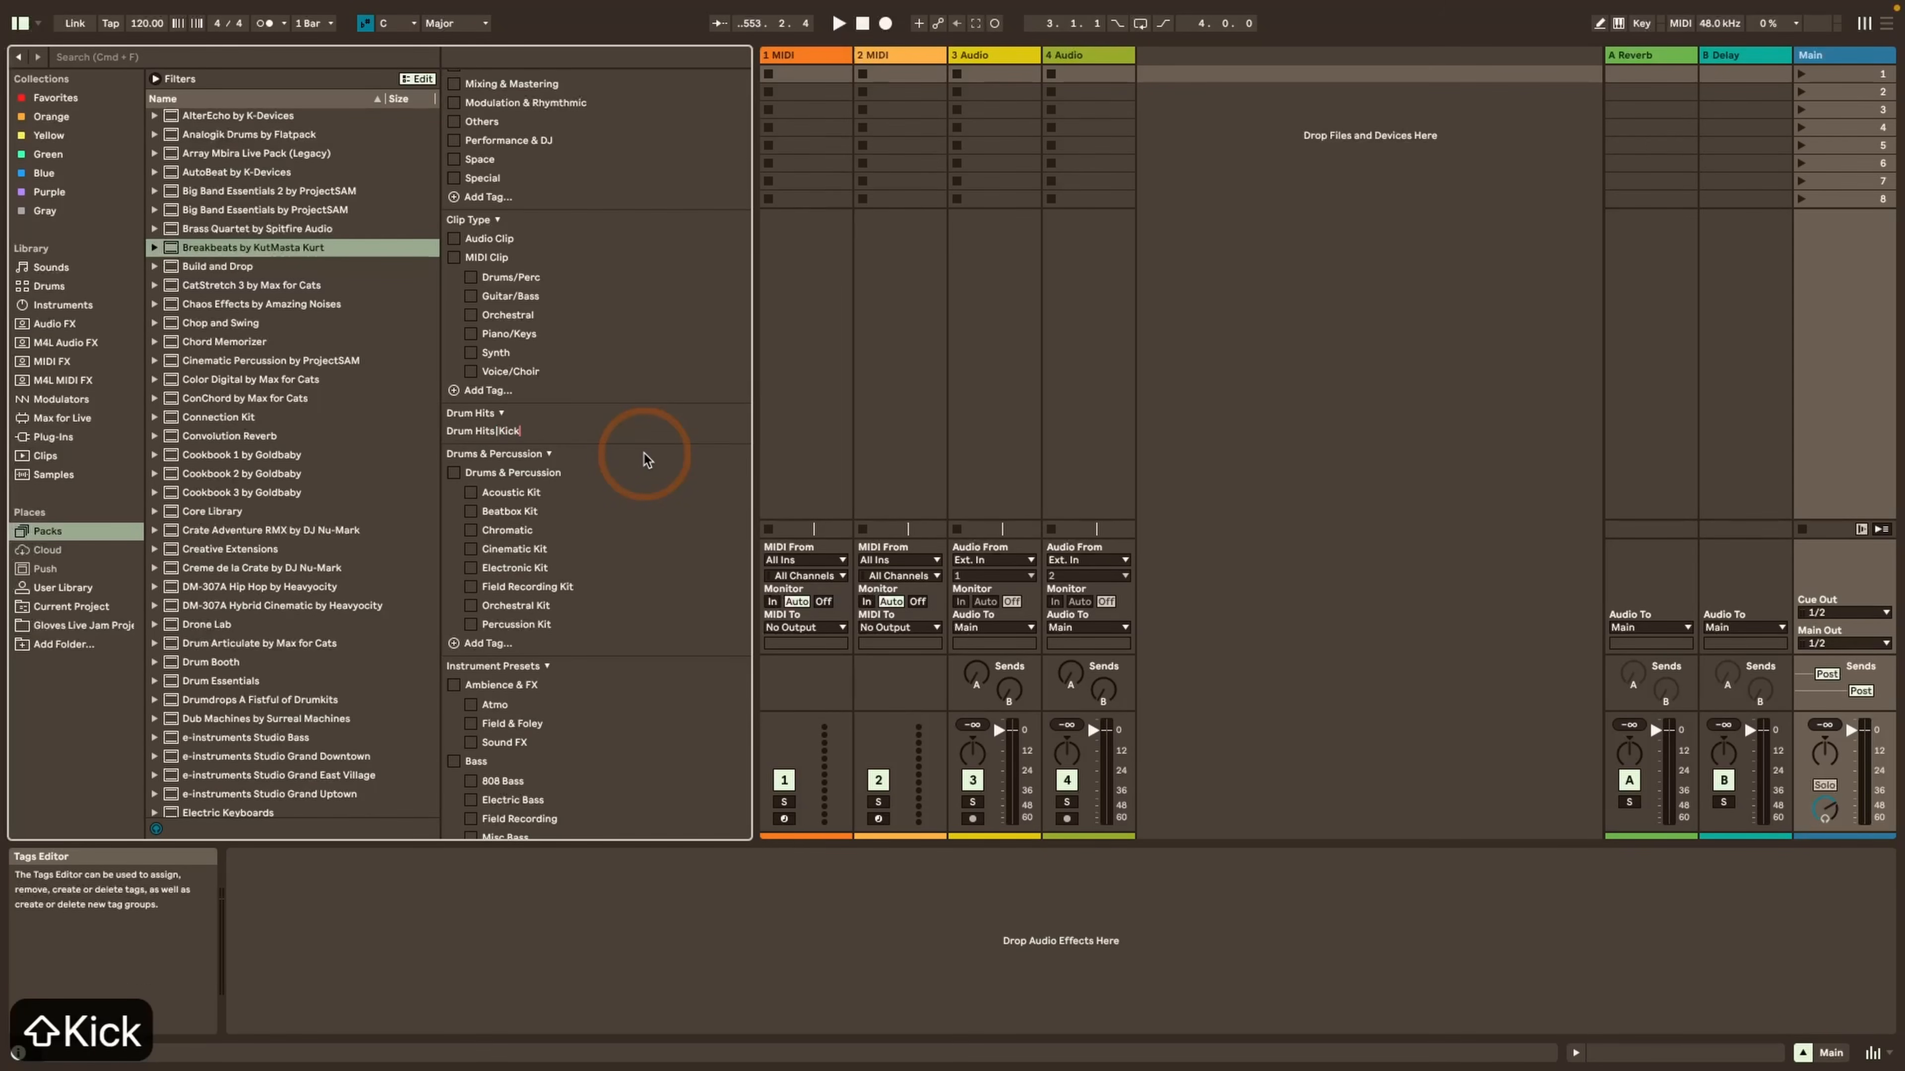
key("Return")
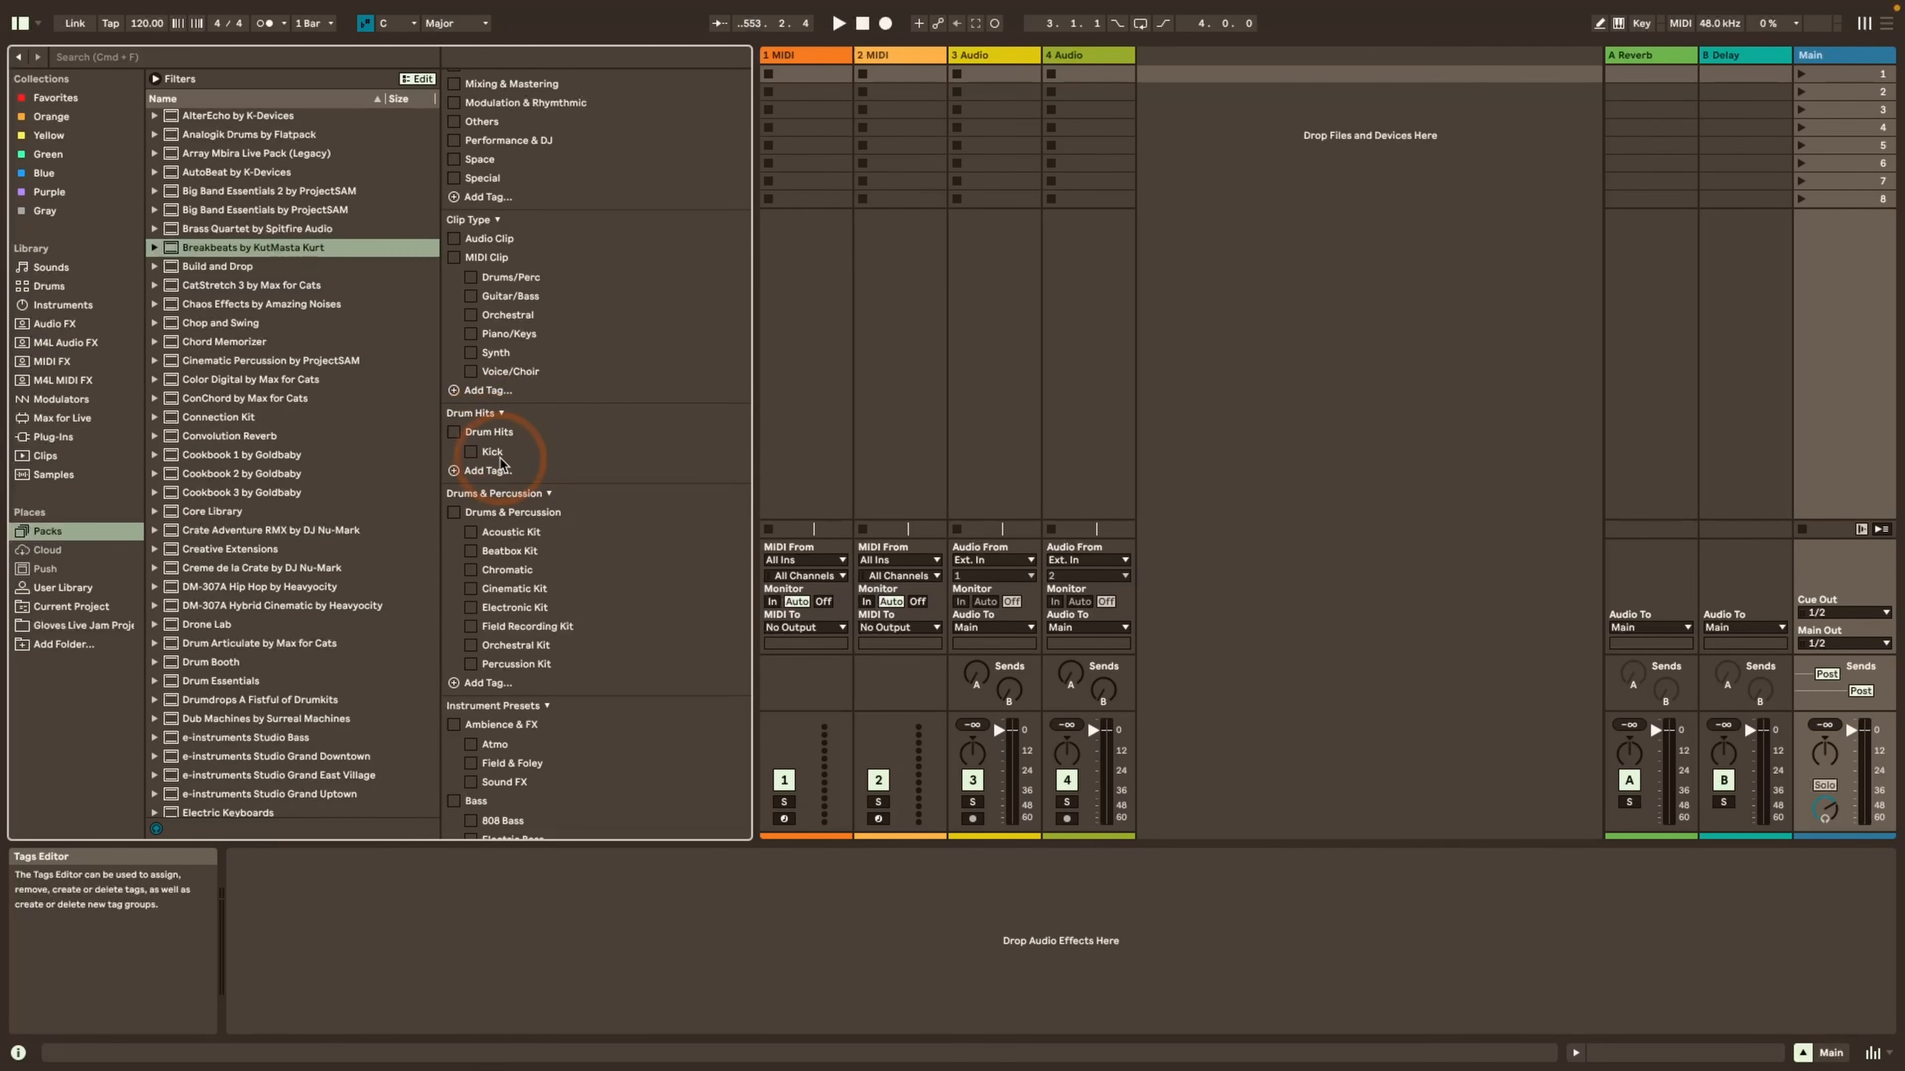
Delete the custom Drum Hits tag group and confirm the deletion
right_click(481, 423)
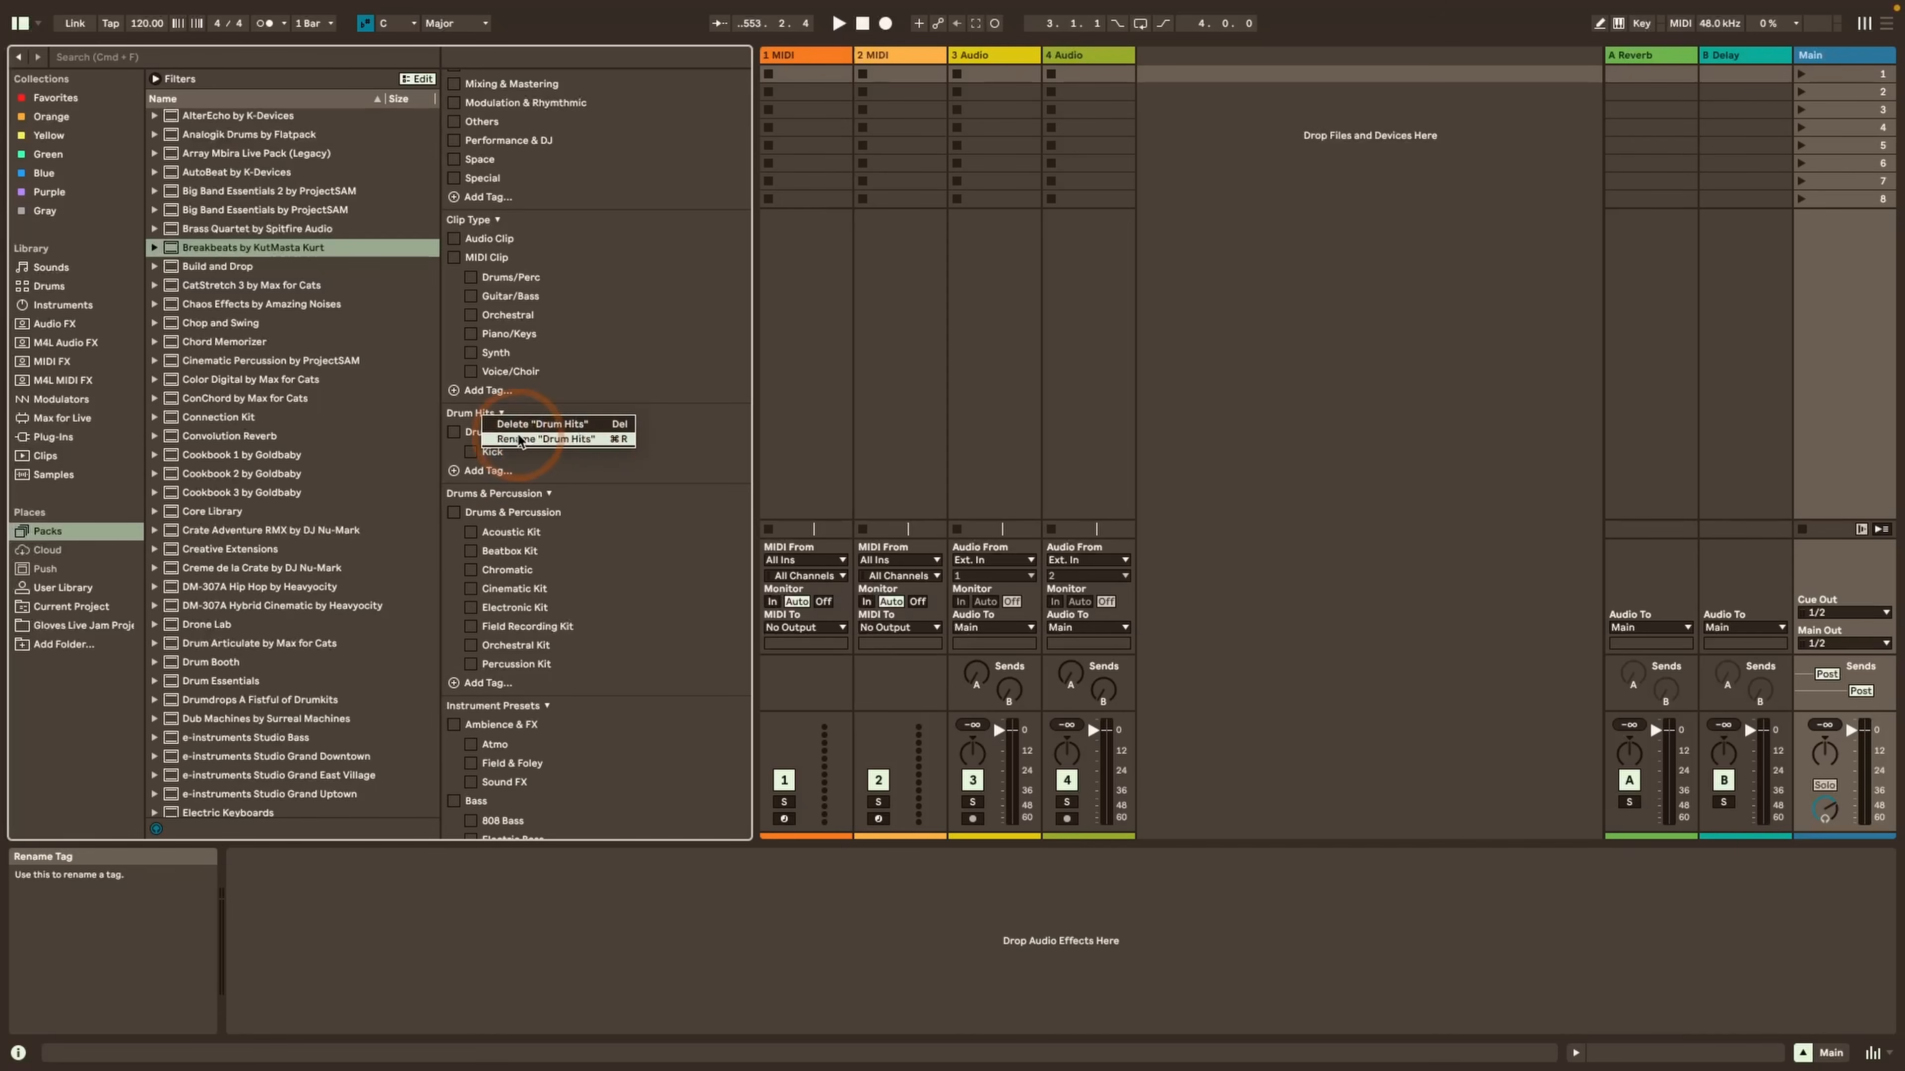
left_click(542, 425)
left_click(1105, 576)
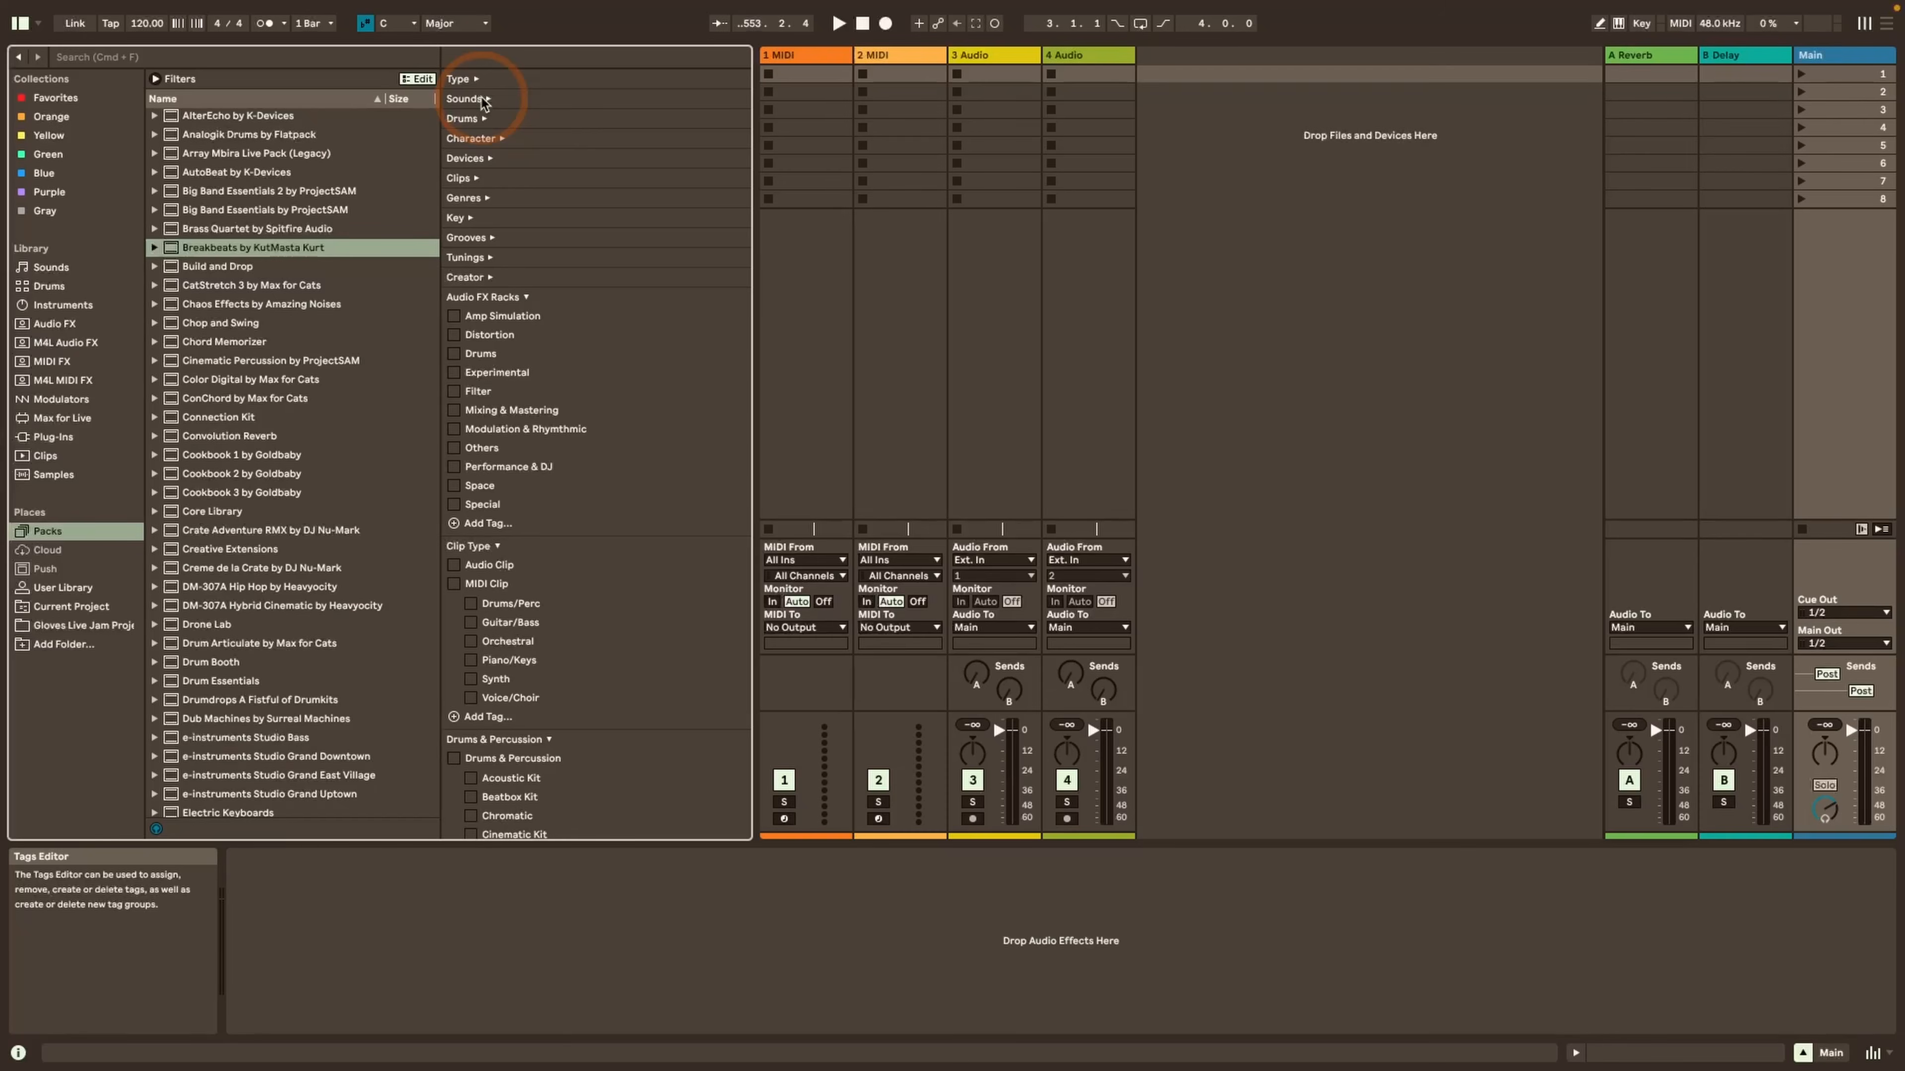
Expand the Sounds tag group and add a custom tag named Faves at its end
left_click(482, 99)
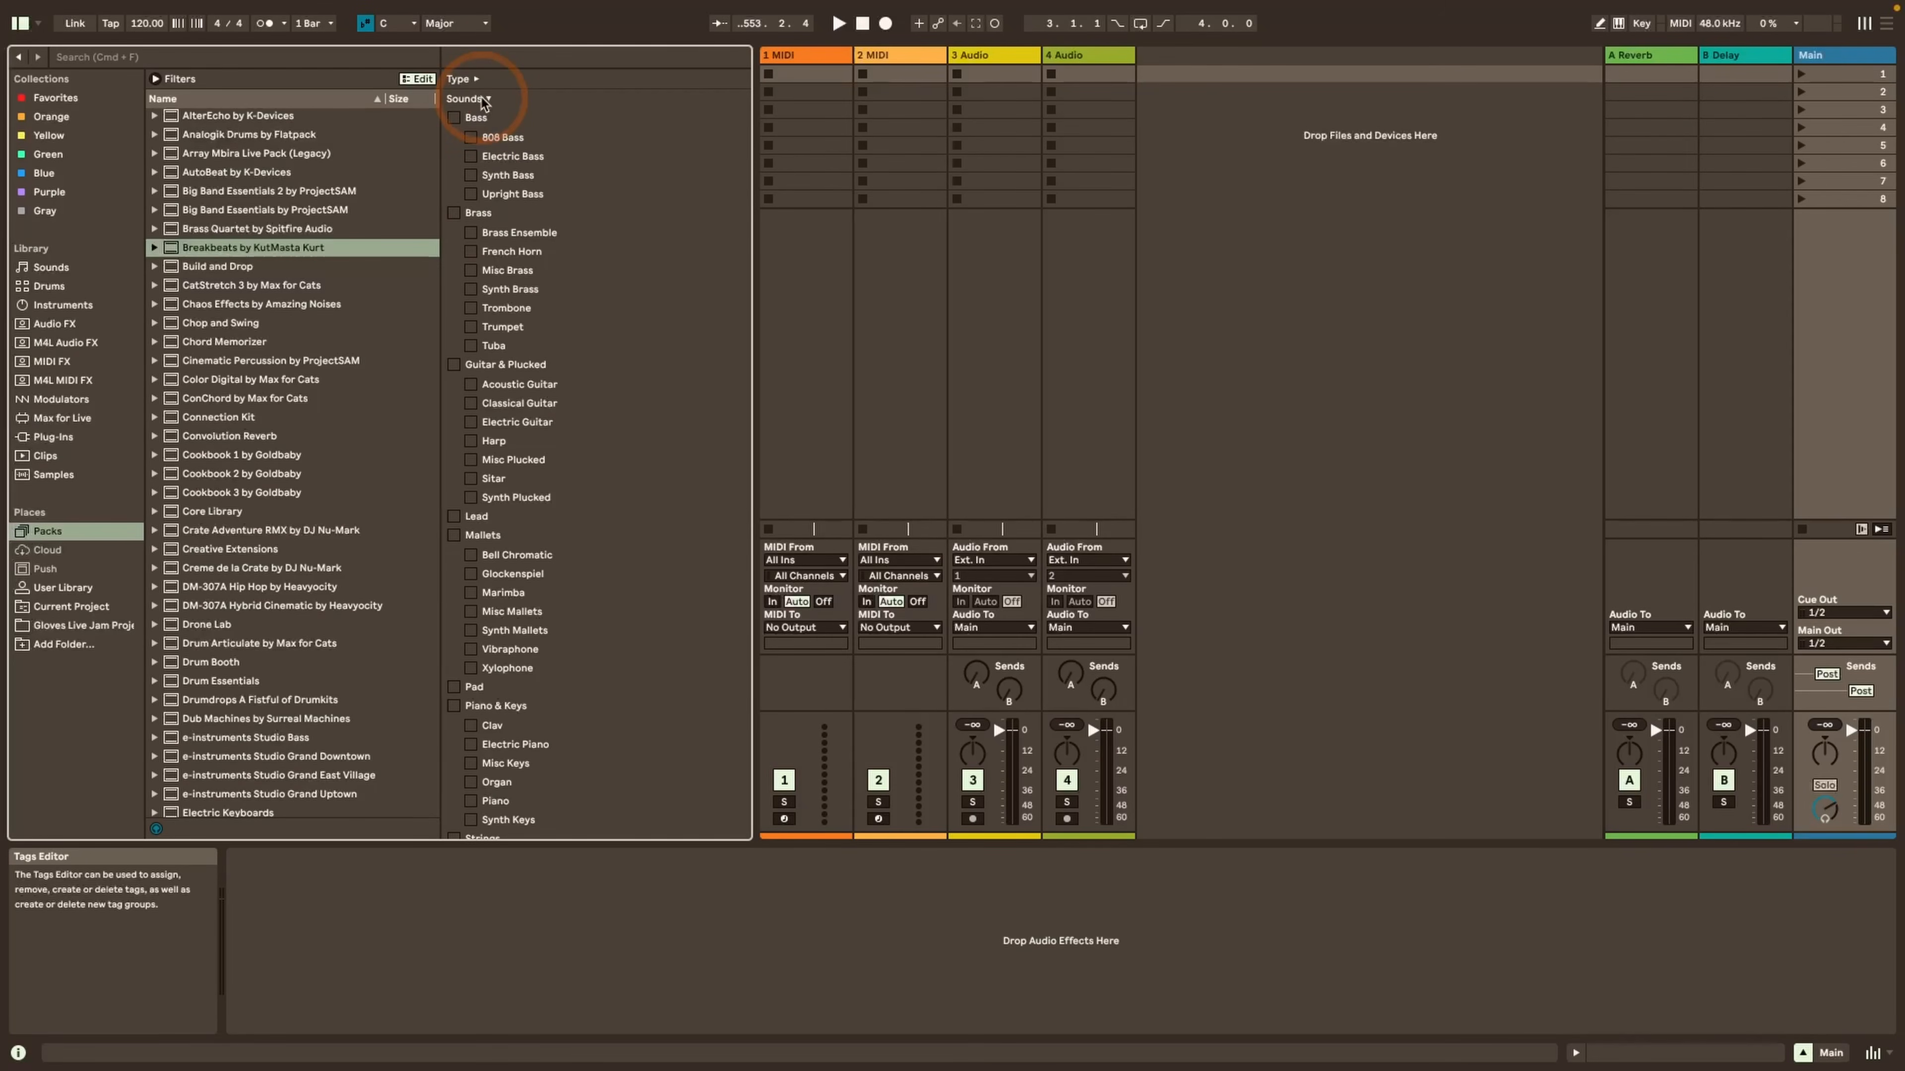
scroll(494, 111, "down", 15)
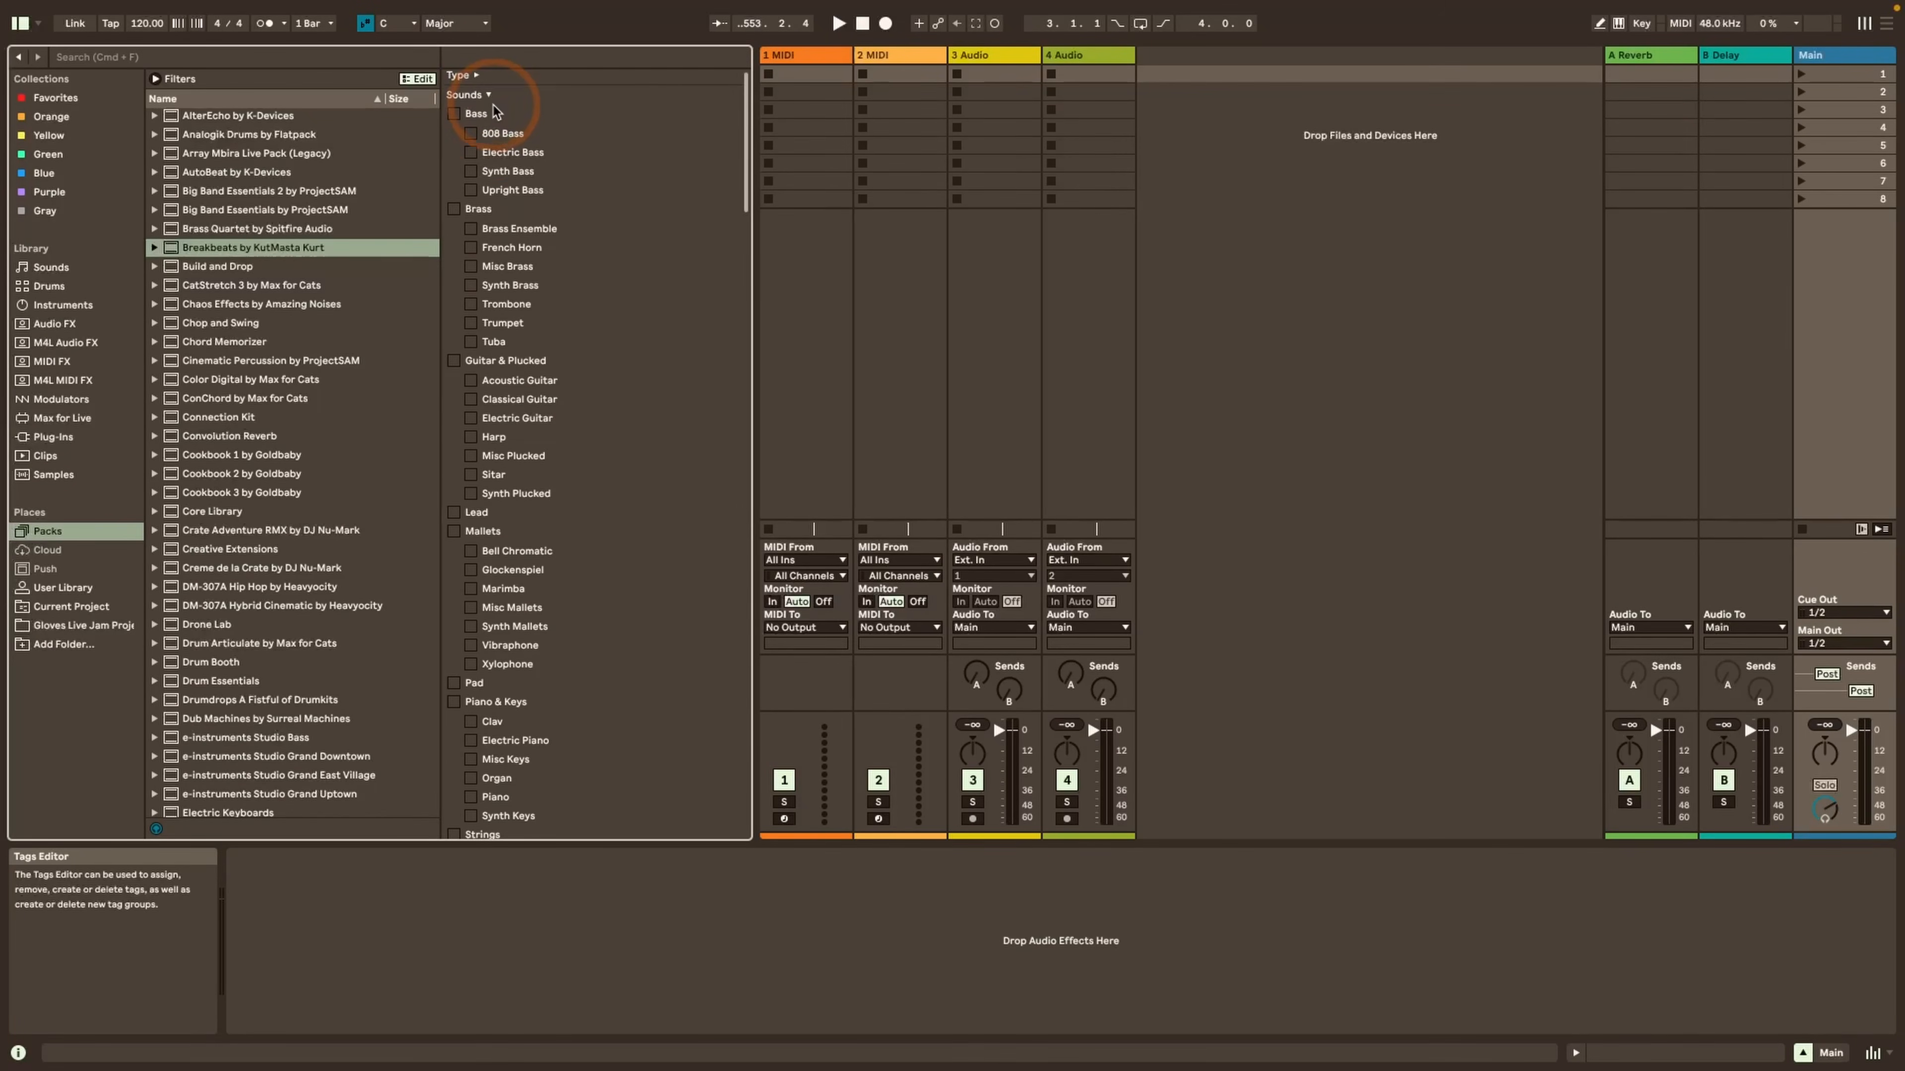
left_click(488, 560)
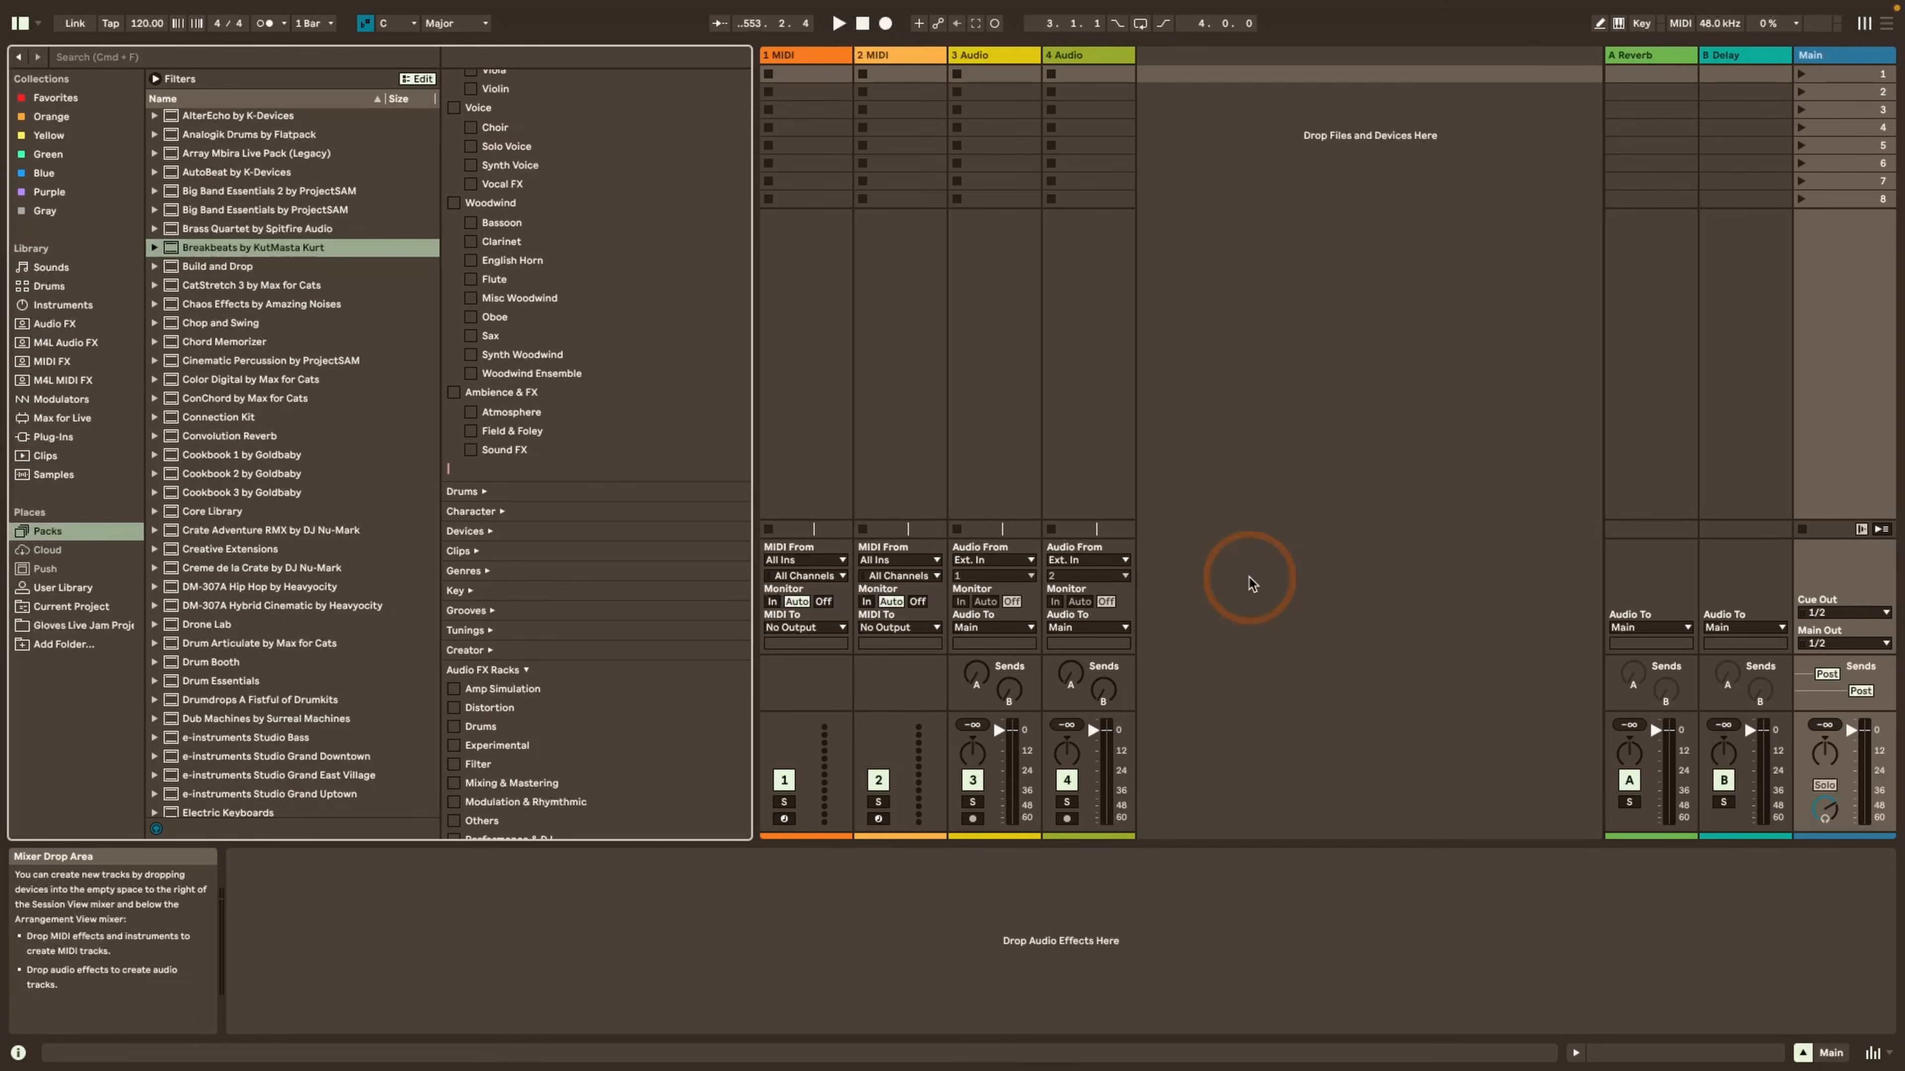
type("Faves")
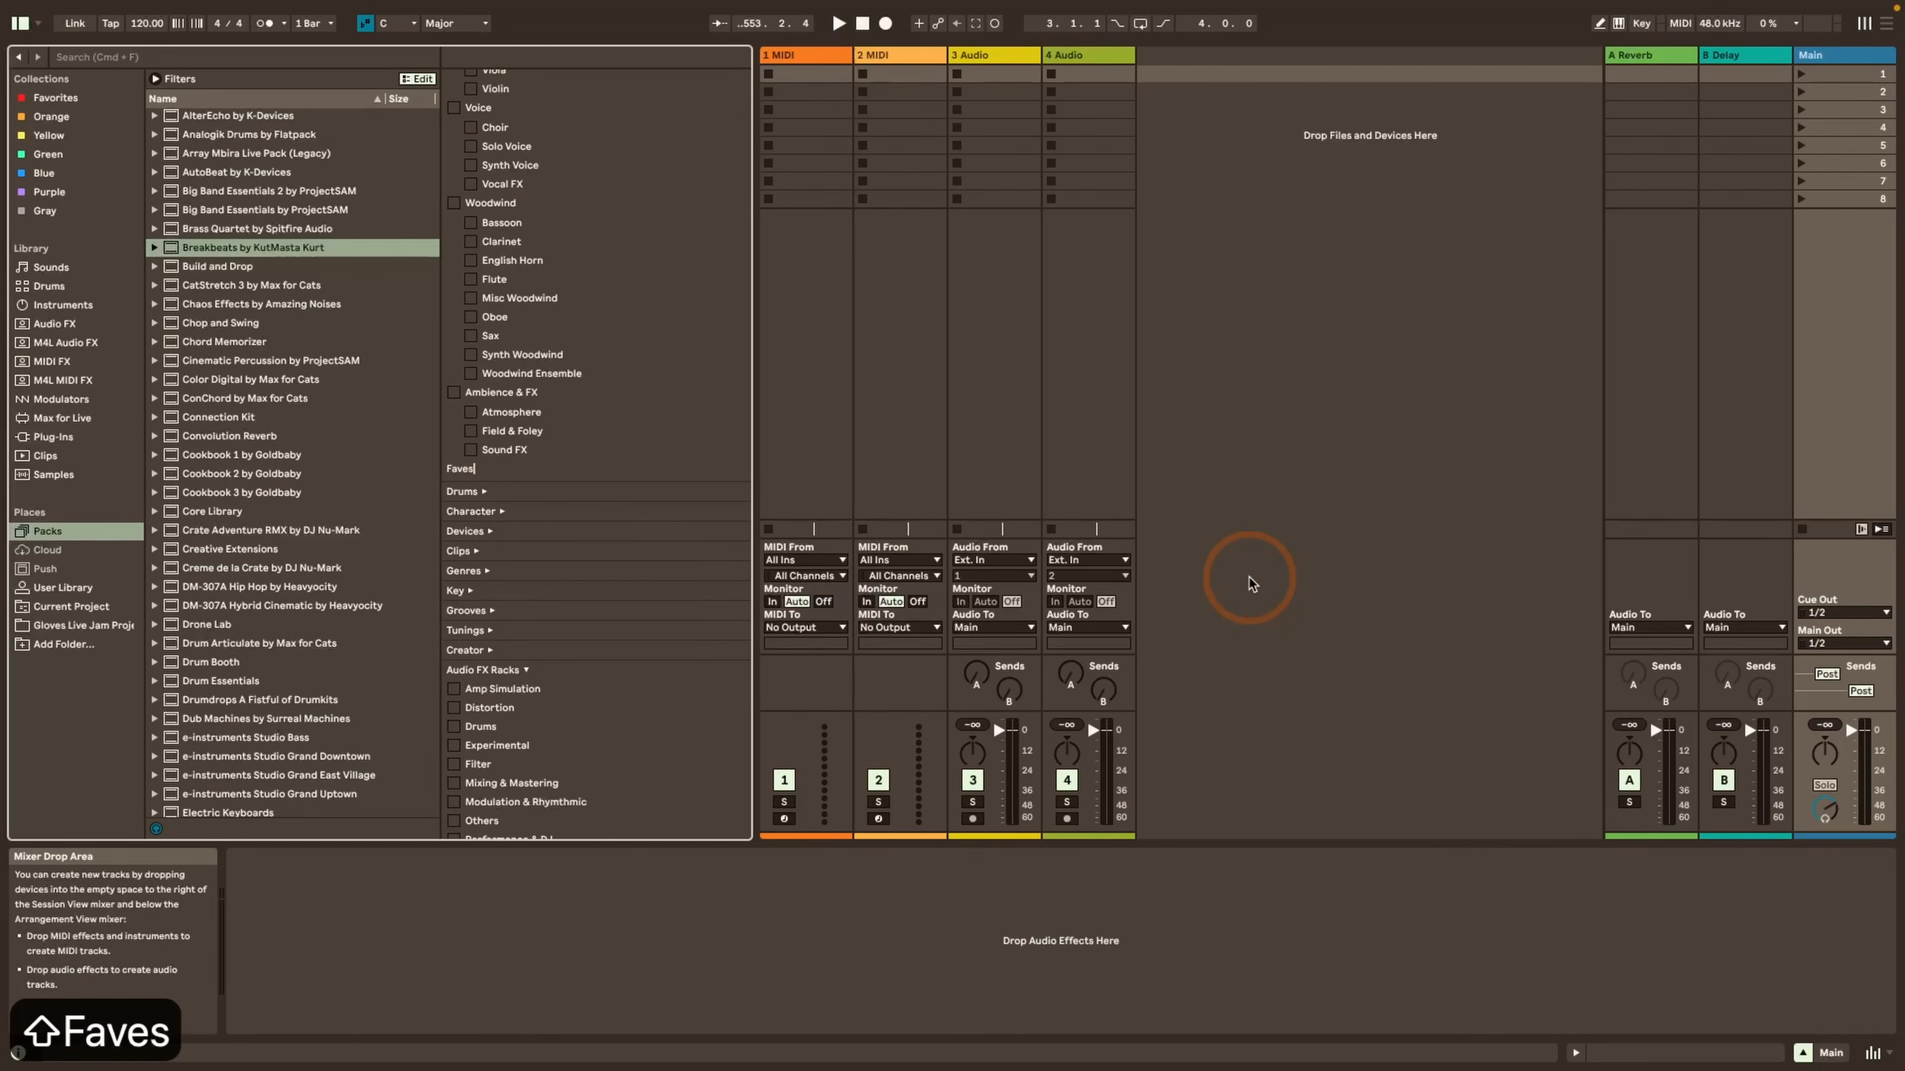
key("Return")
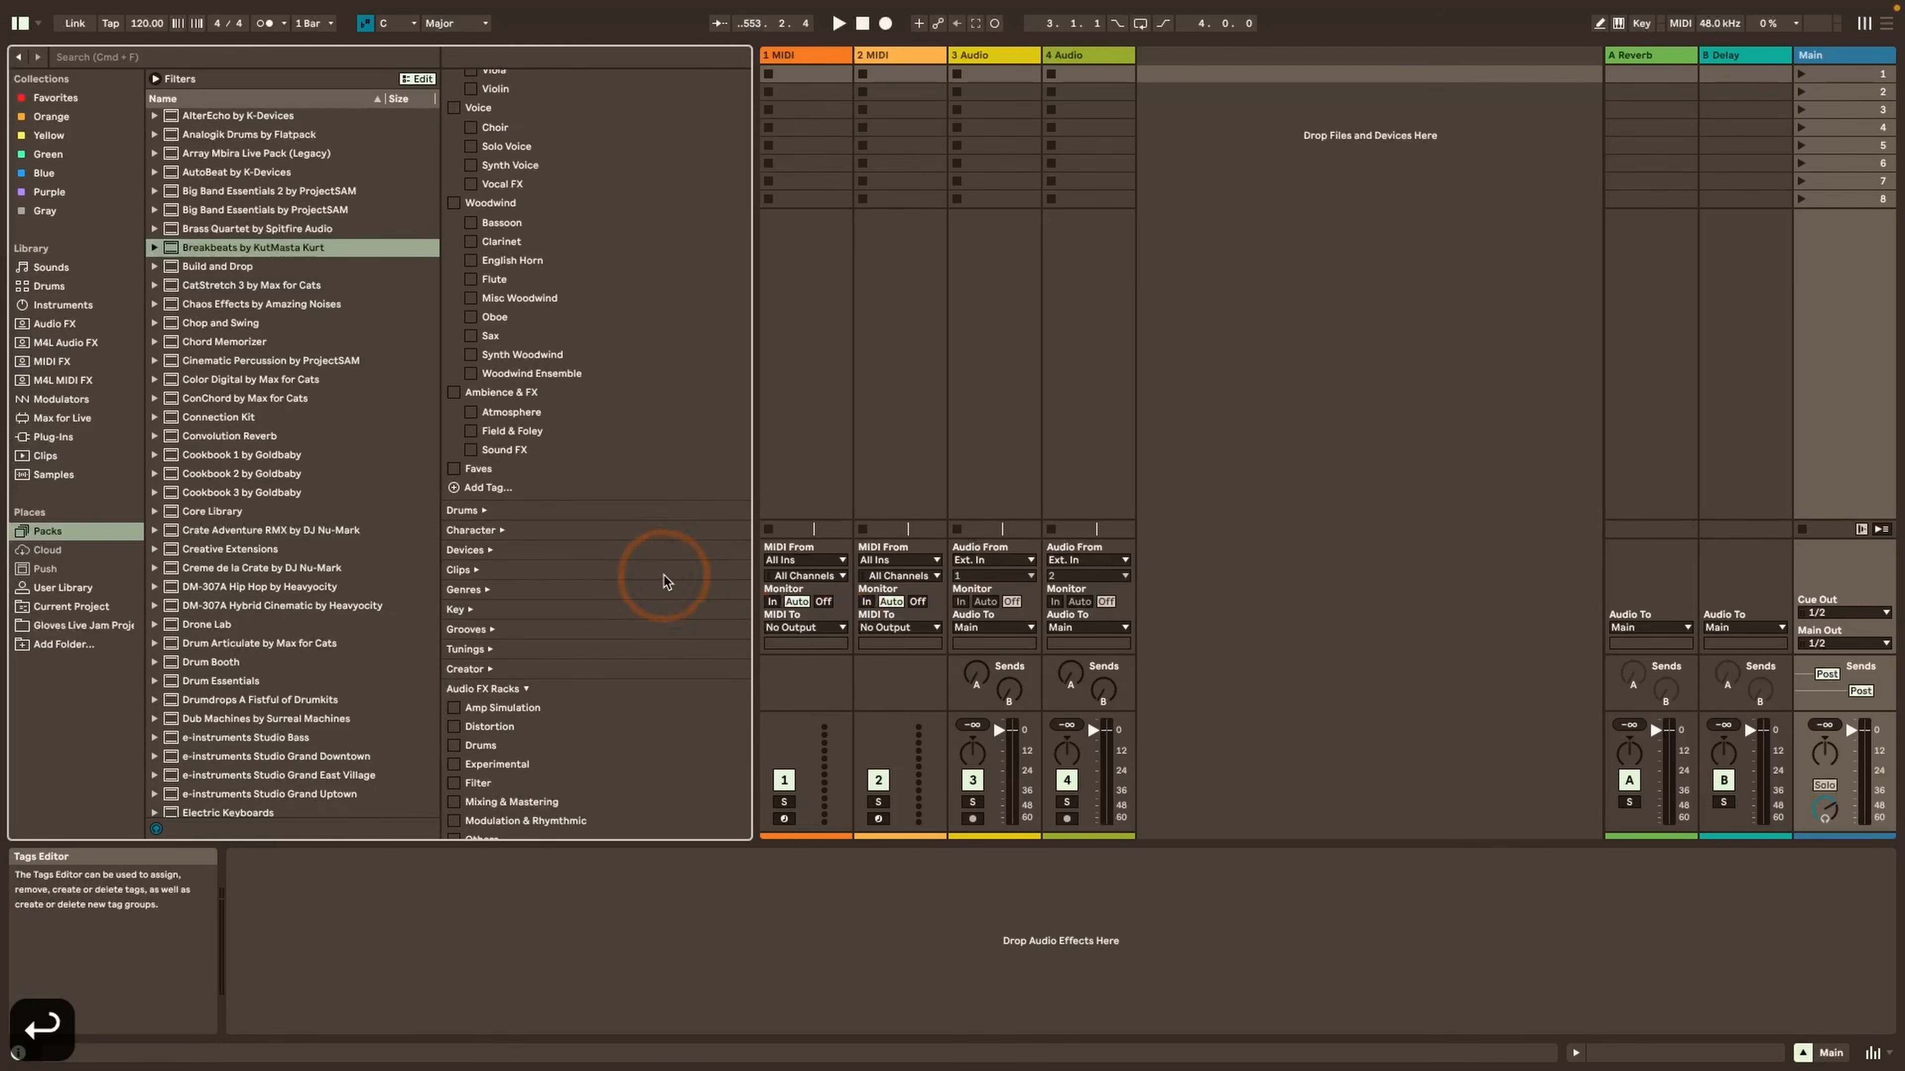
Nest a Bass tag under Faves in the Sounds group by entering Faves|Bass
left_click(459, 487)
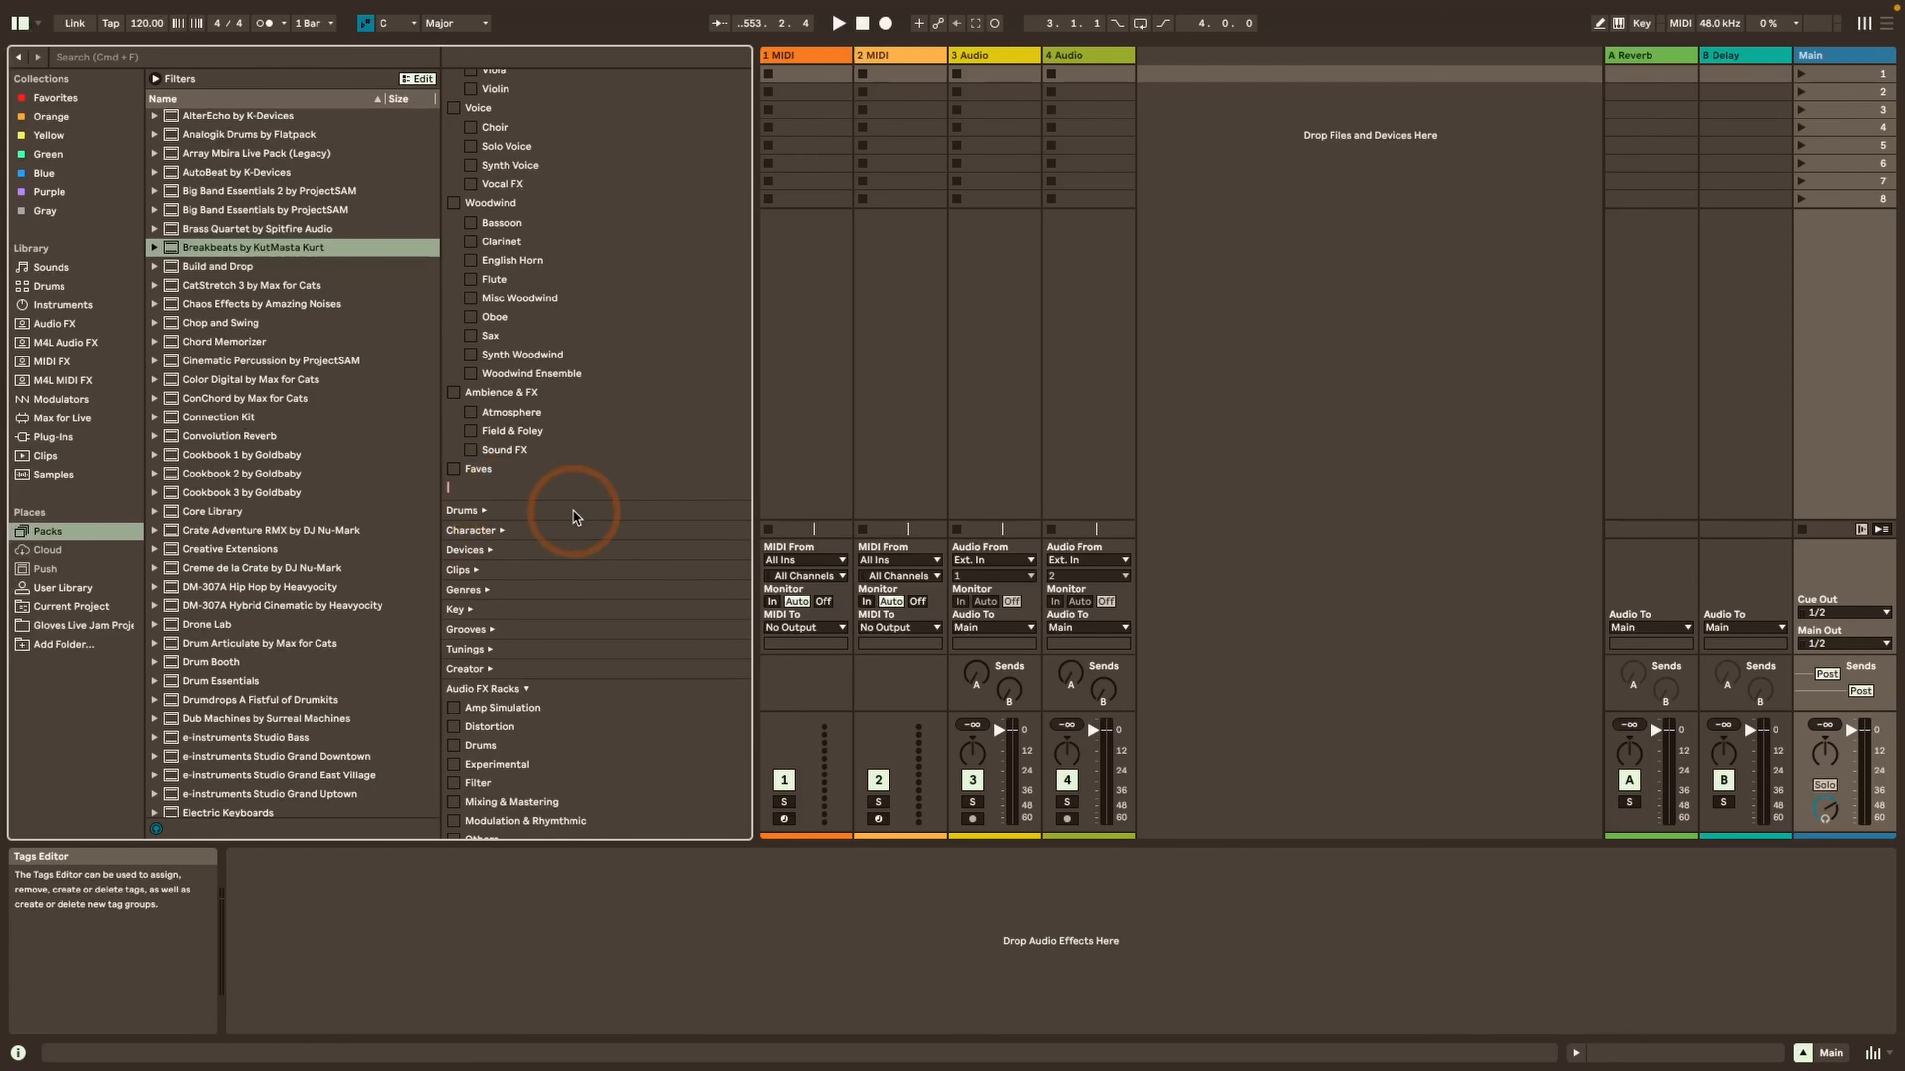
type("Faves|")
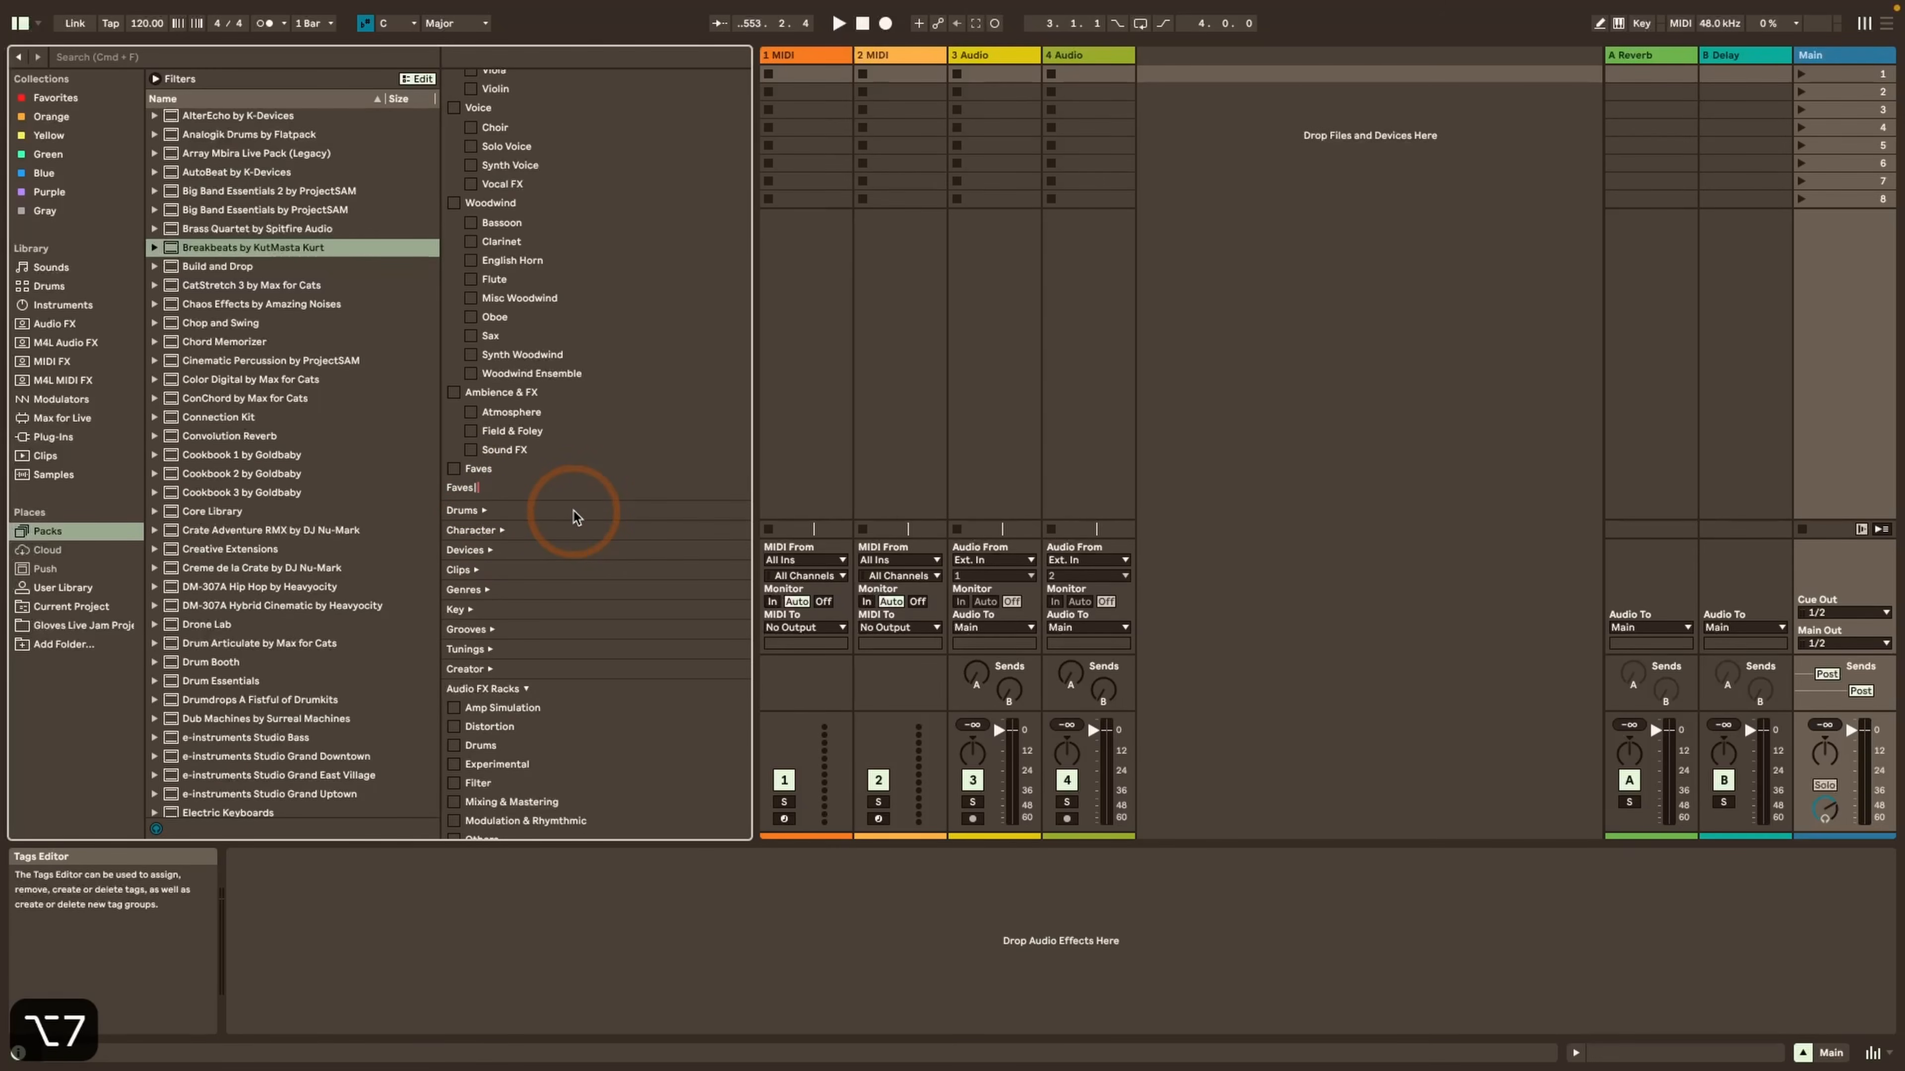
type("Bass")
key("Return")
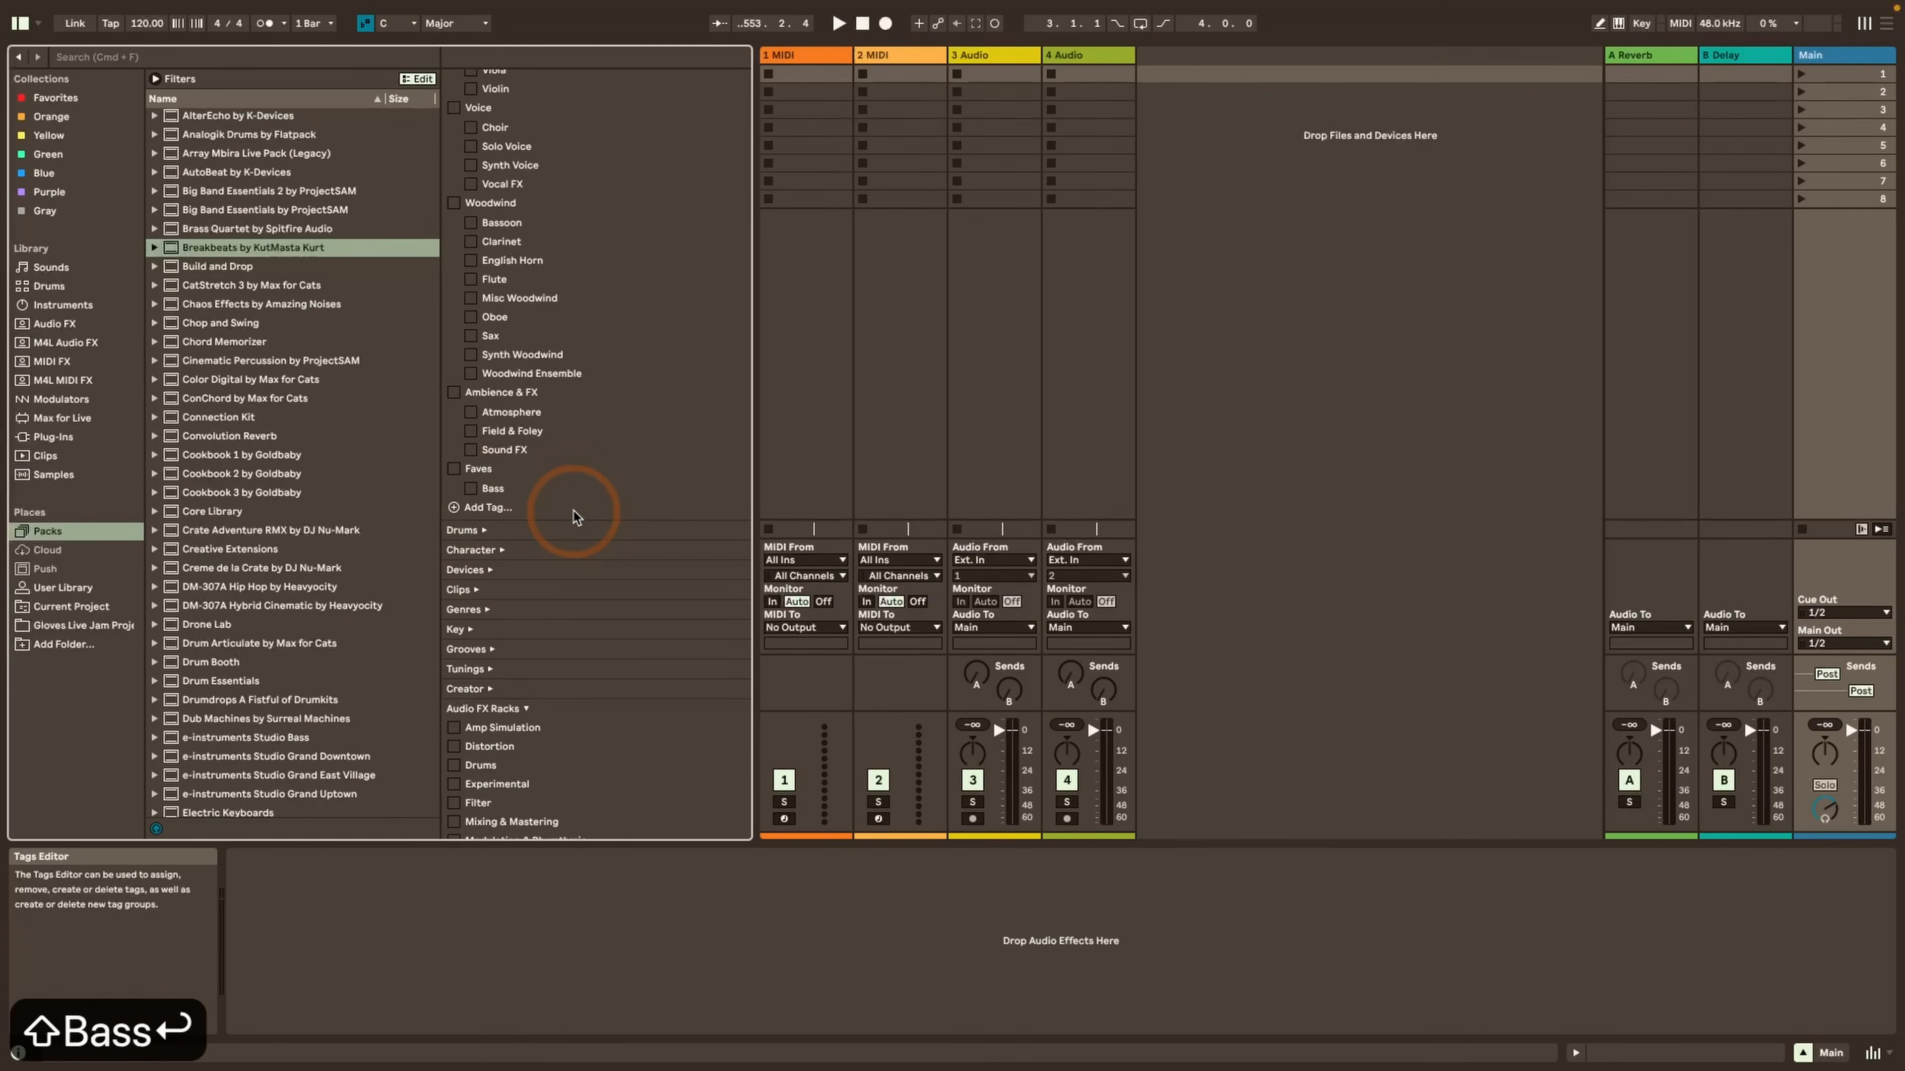
Delete the custom Faves tag from the Sounds group and confirm the deletion
right_click(486, 474)
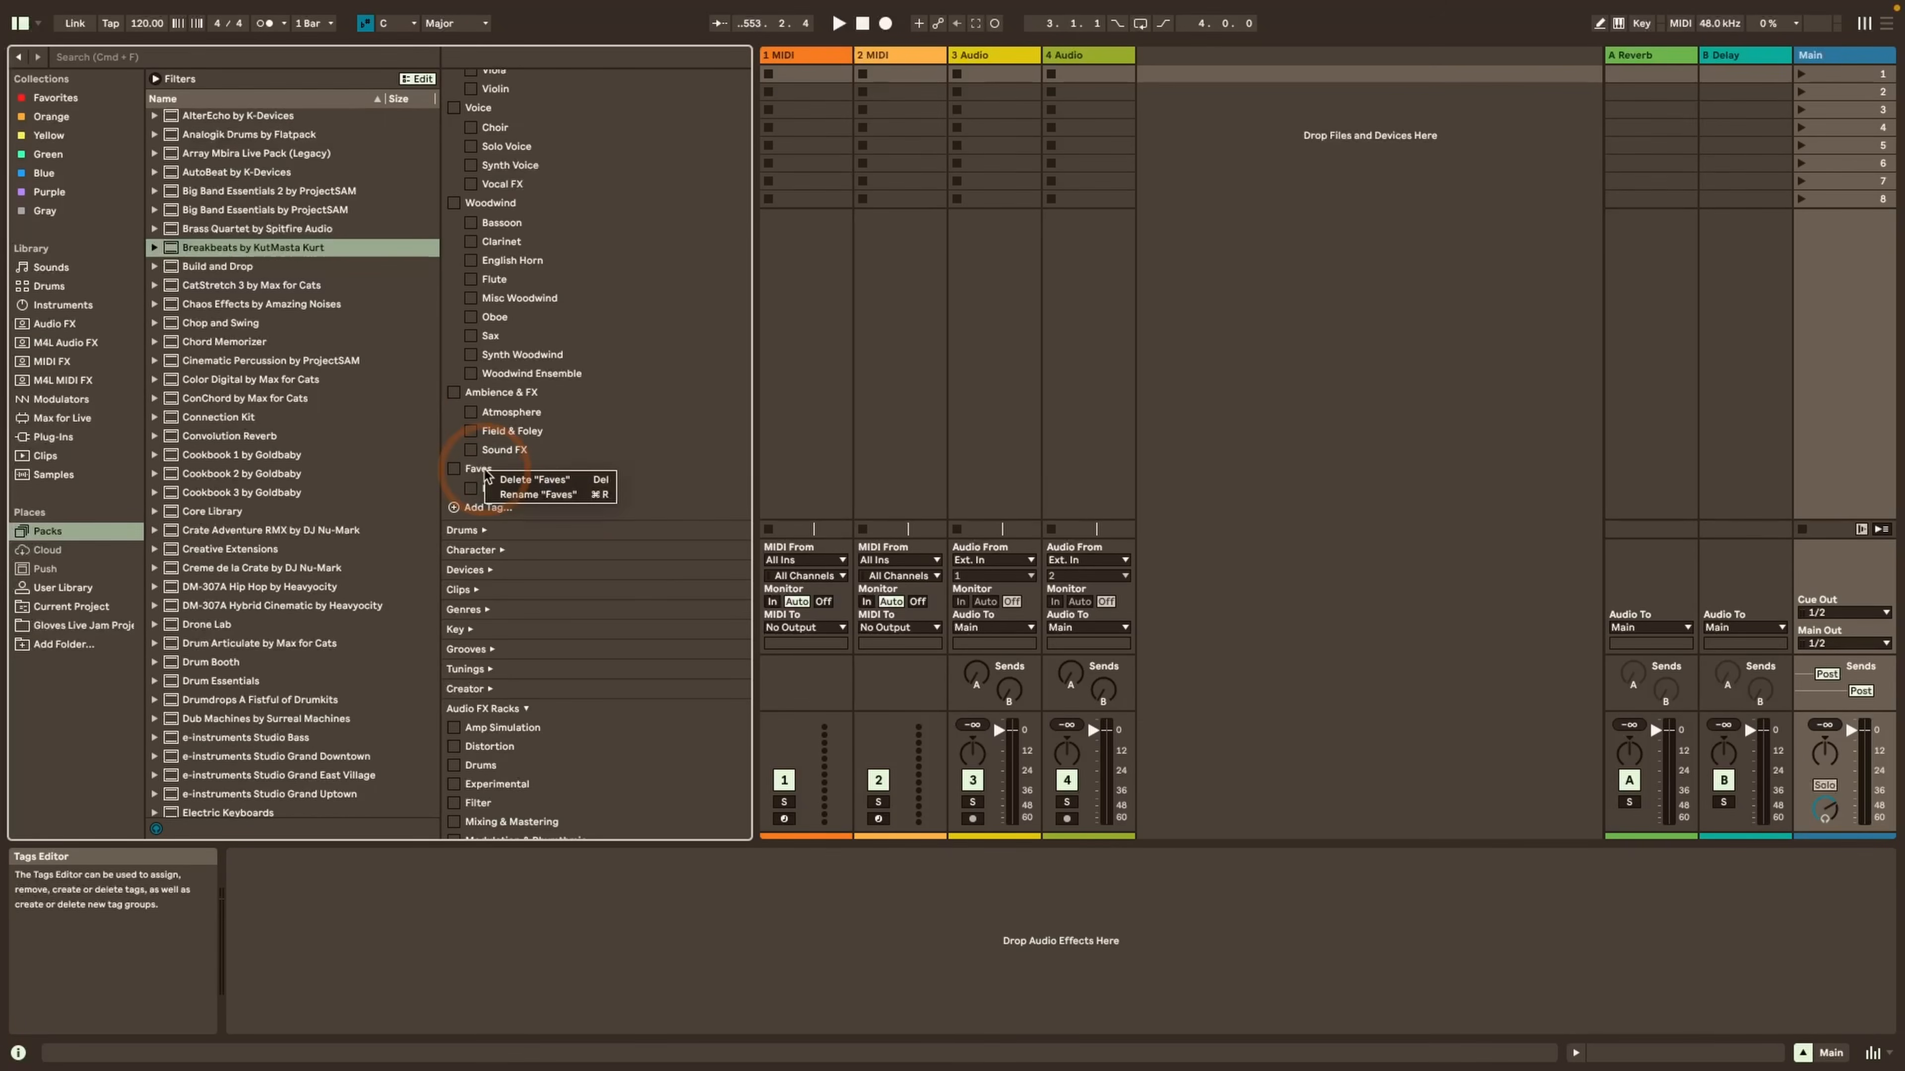
left_click(534, 494)
left_click(1100, 577)
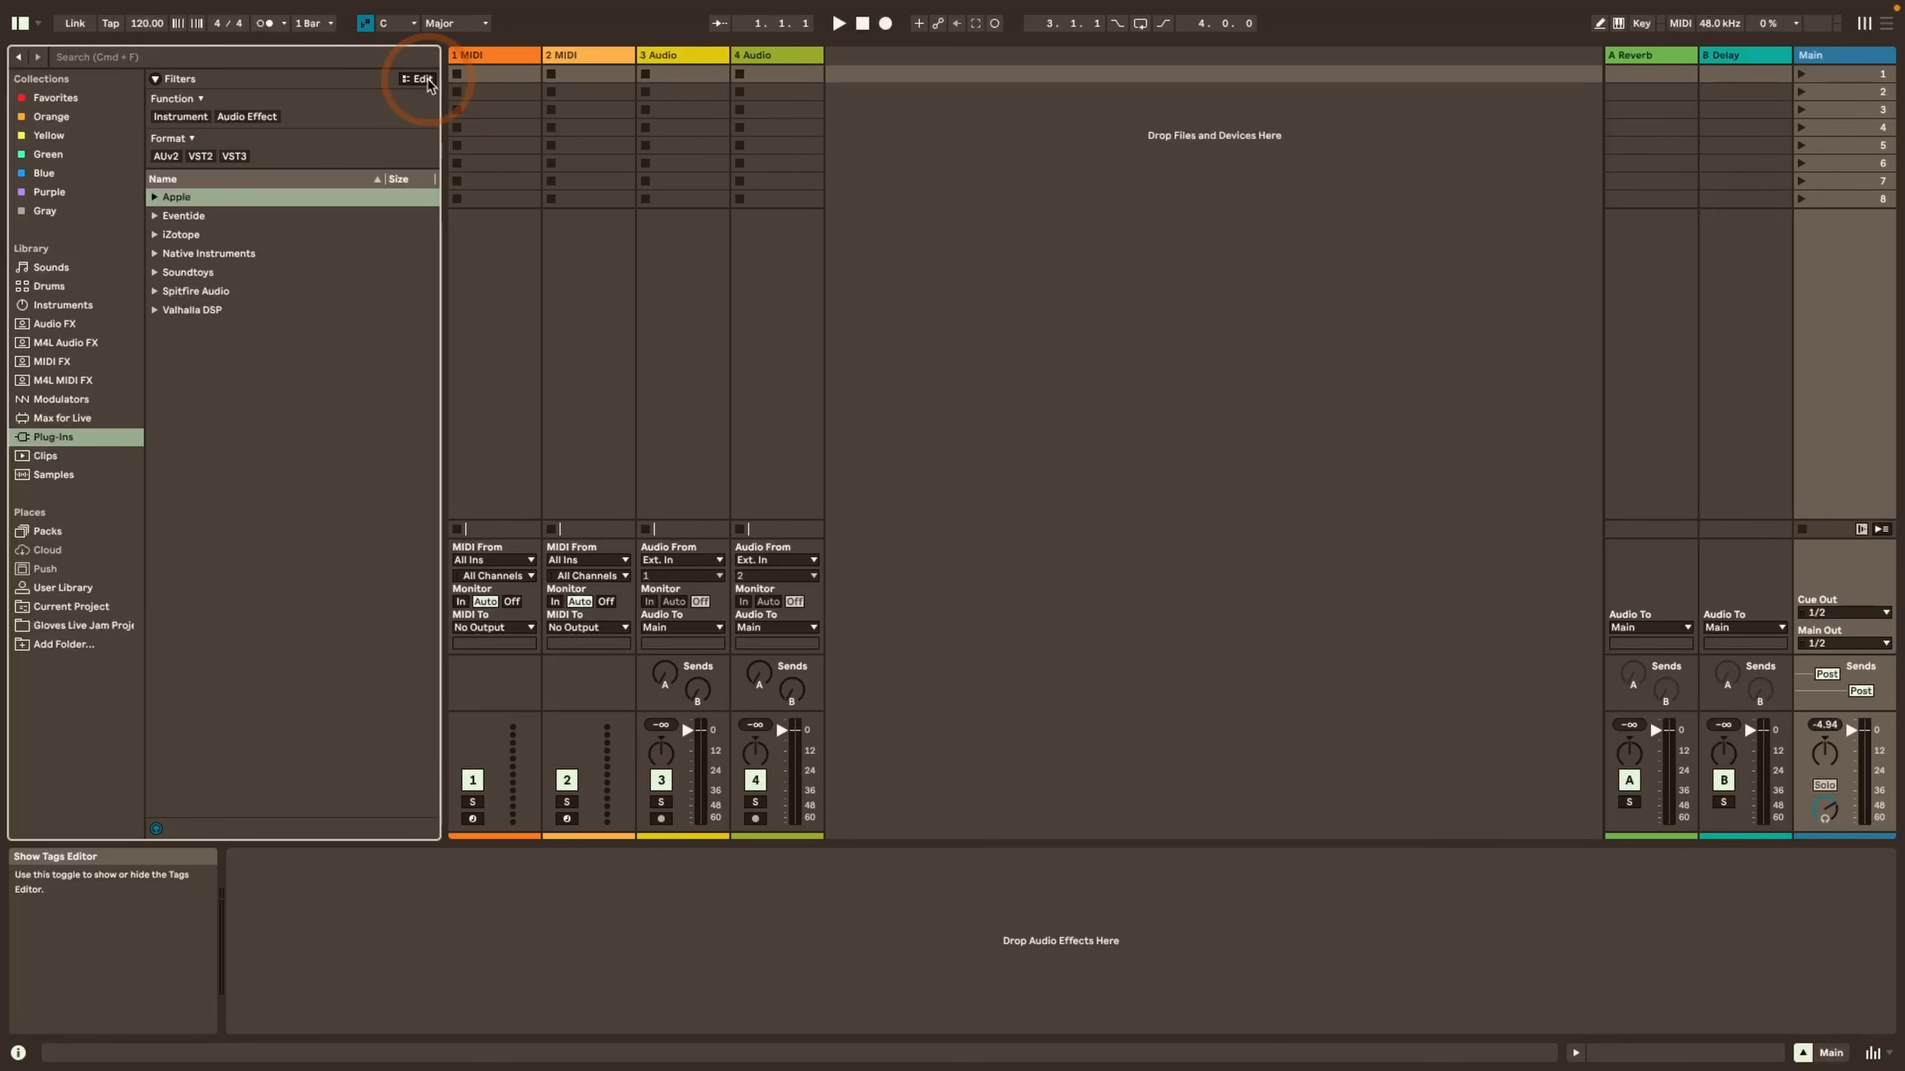
Show the User Library in Finder, open its folder, and expand the Ableton Folder Info folder
left_click(45, 589)
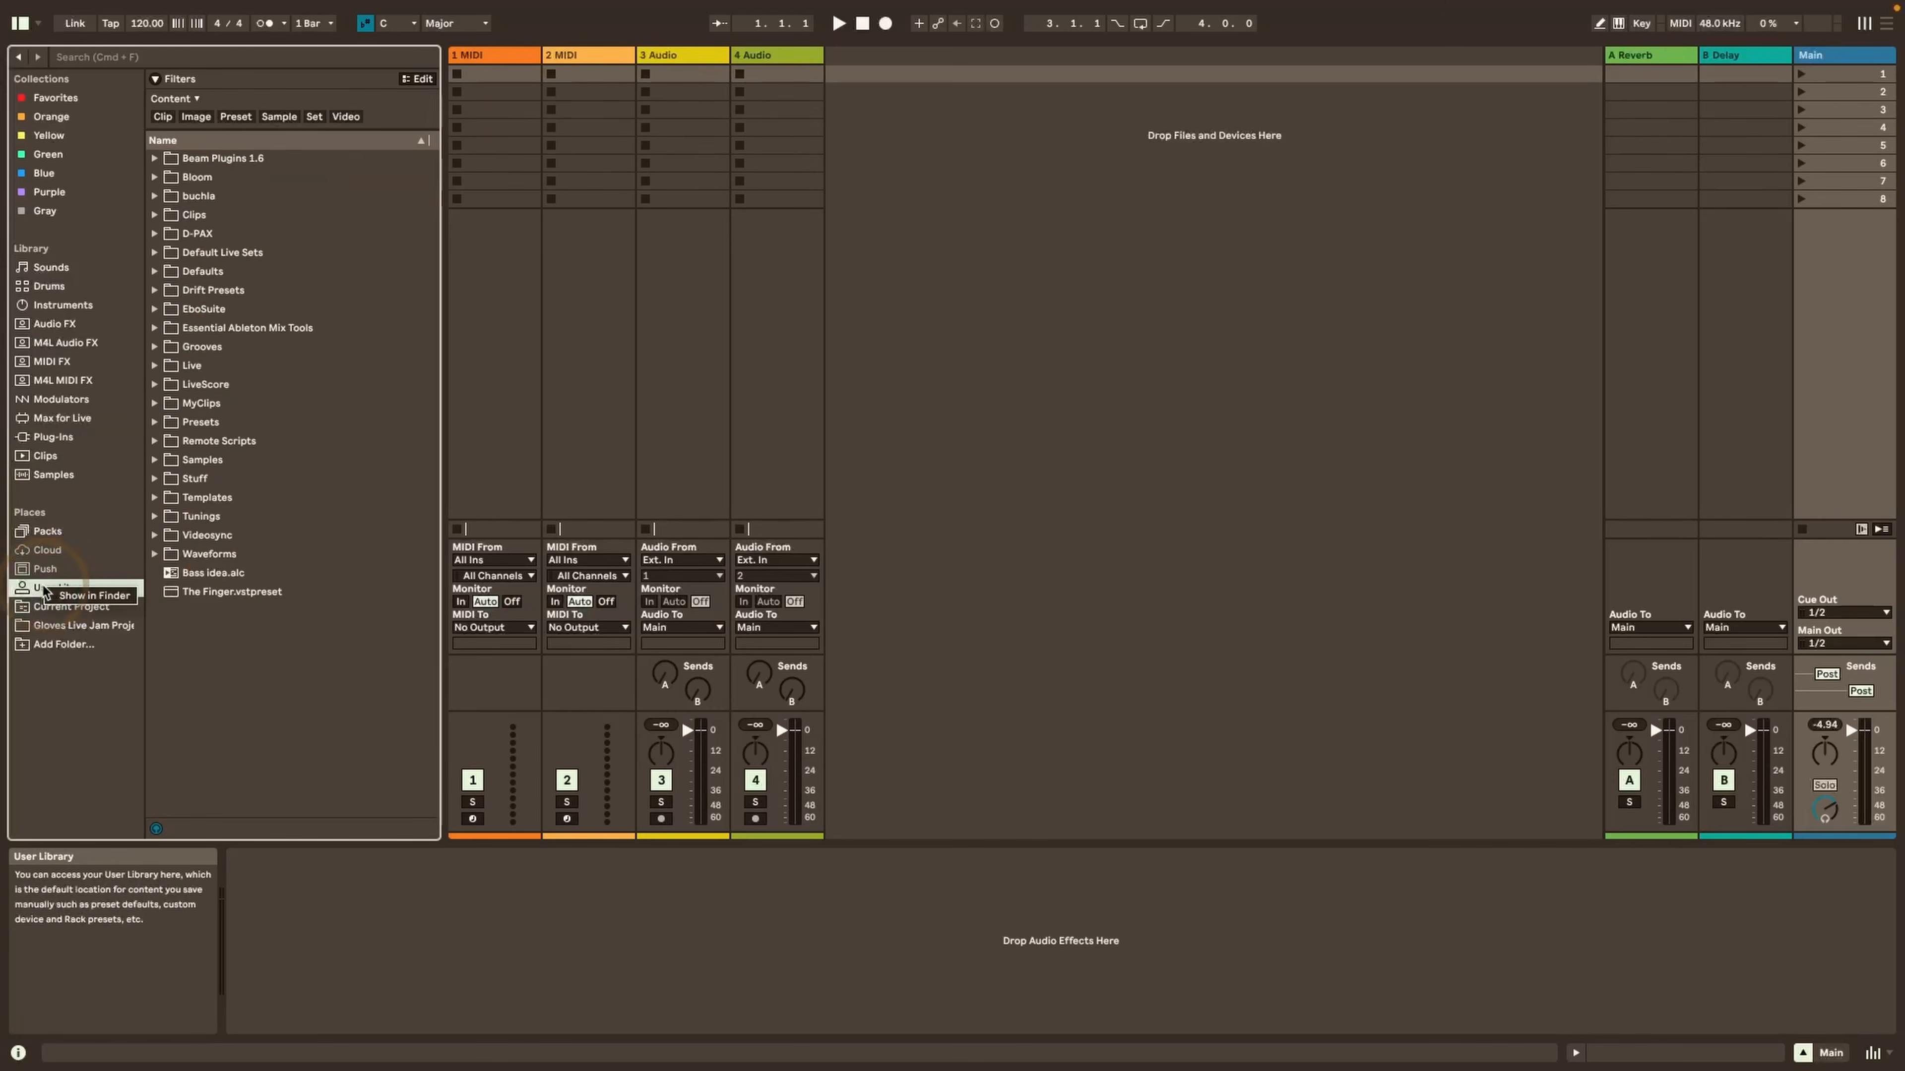
left_click(87, 595)
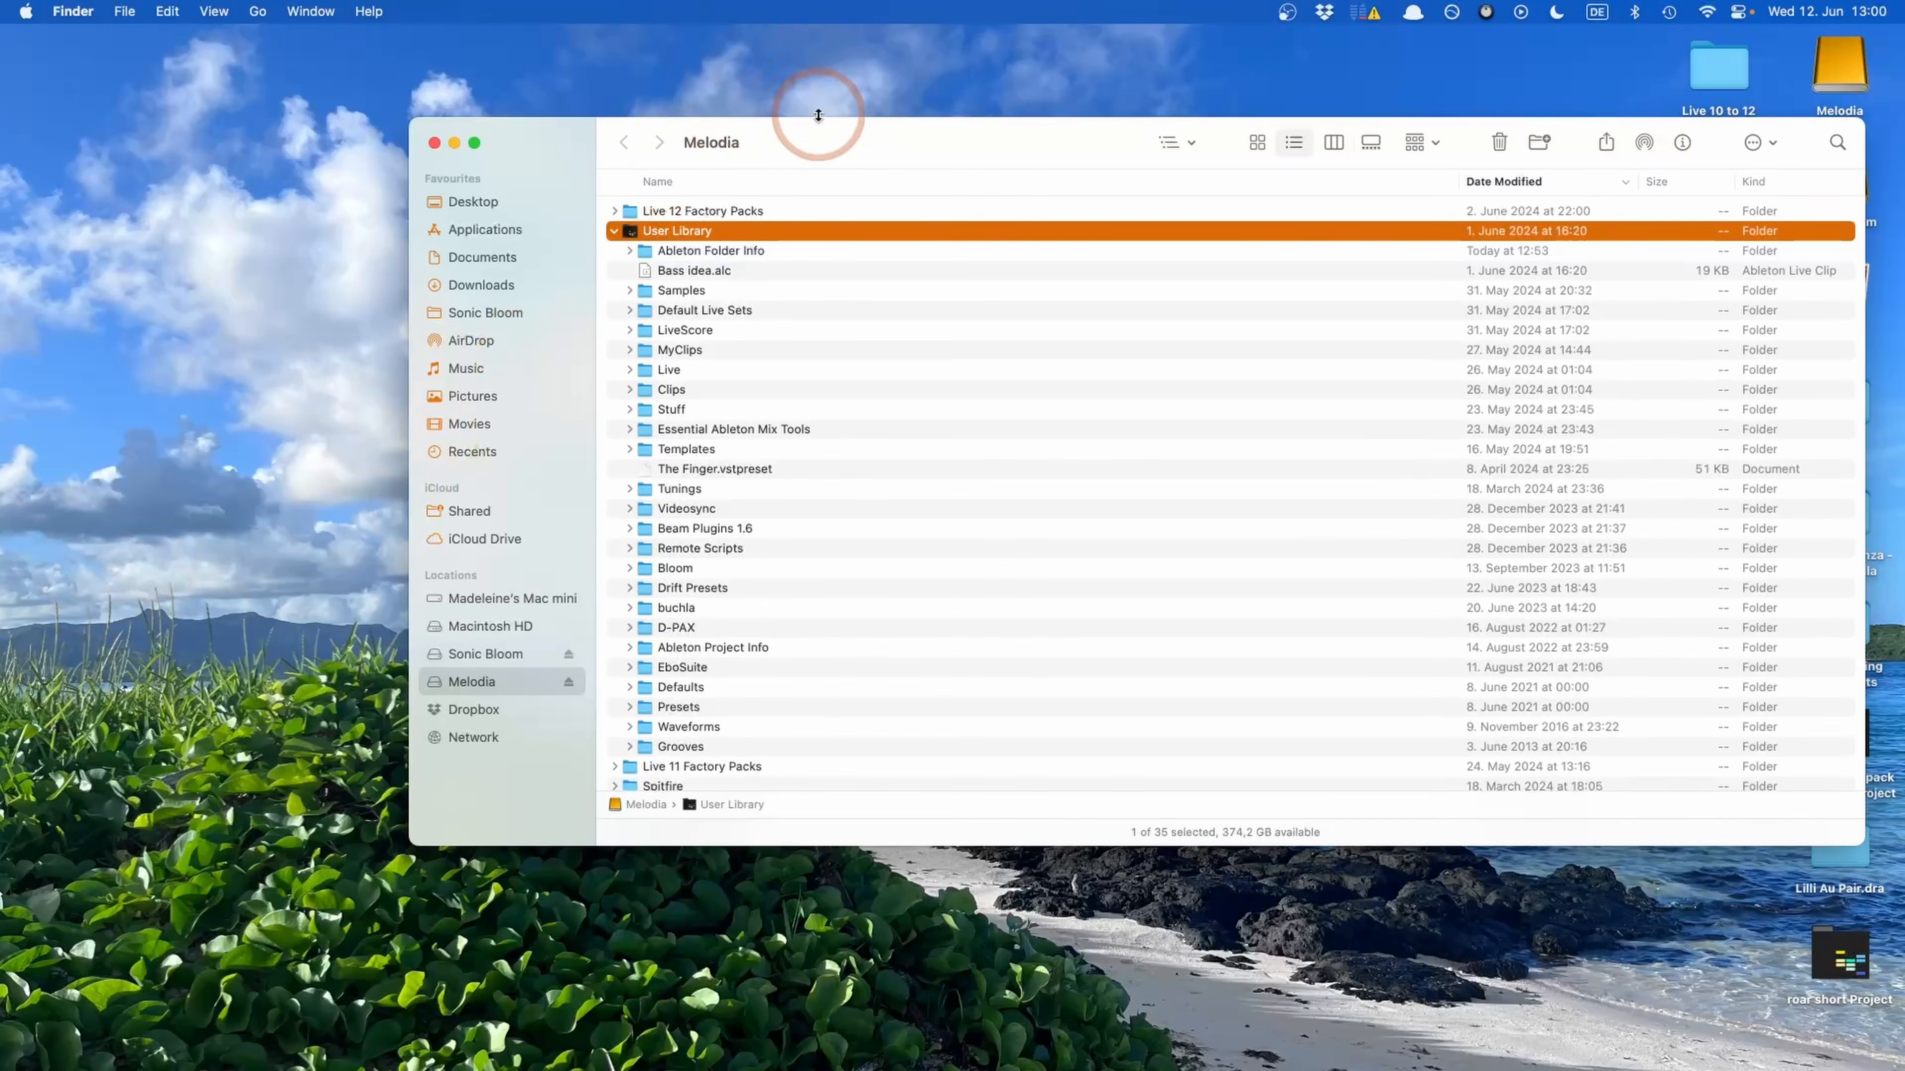
left_click_drag(824, 132, 630, 126)
double_click(476, 226)
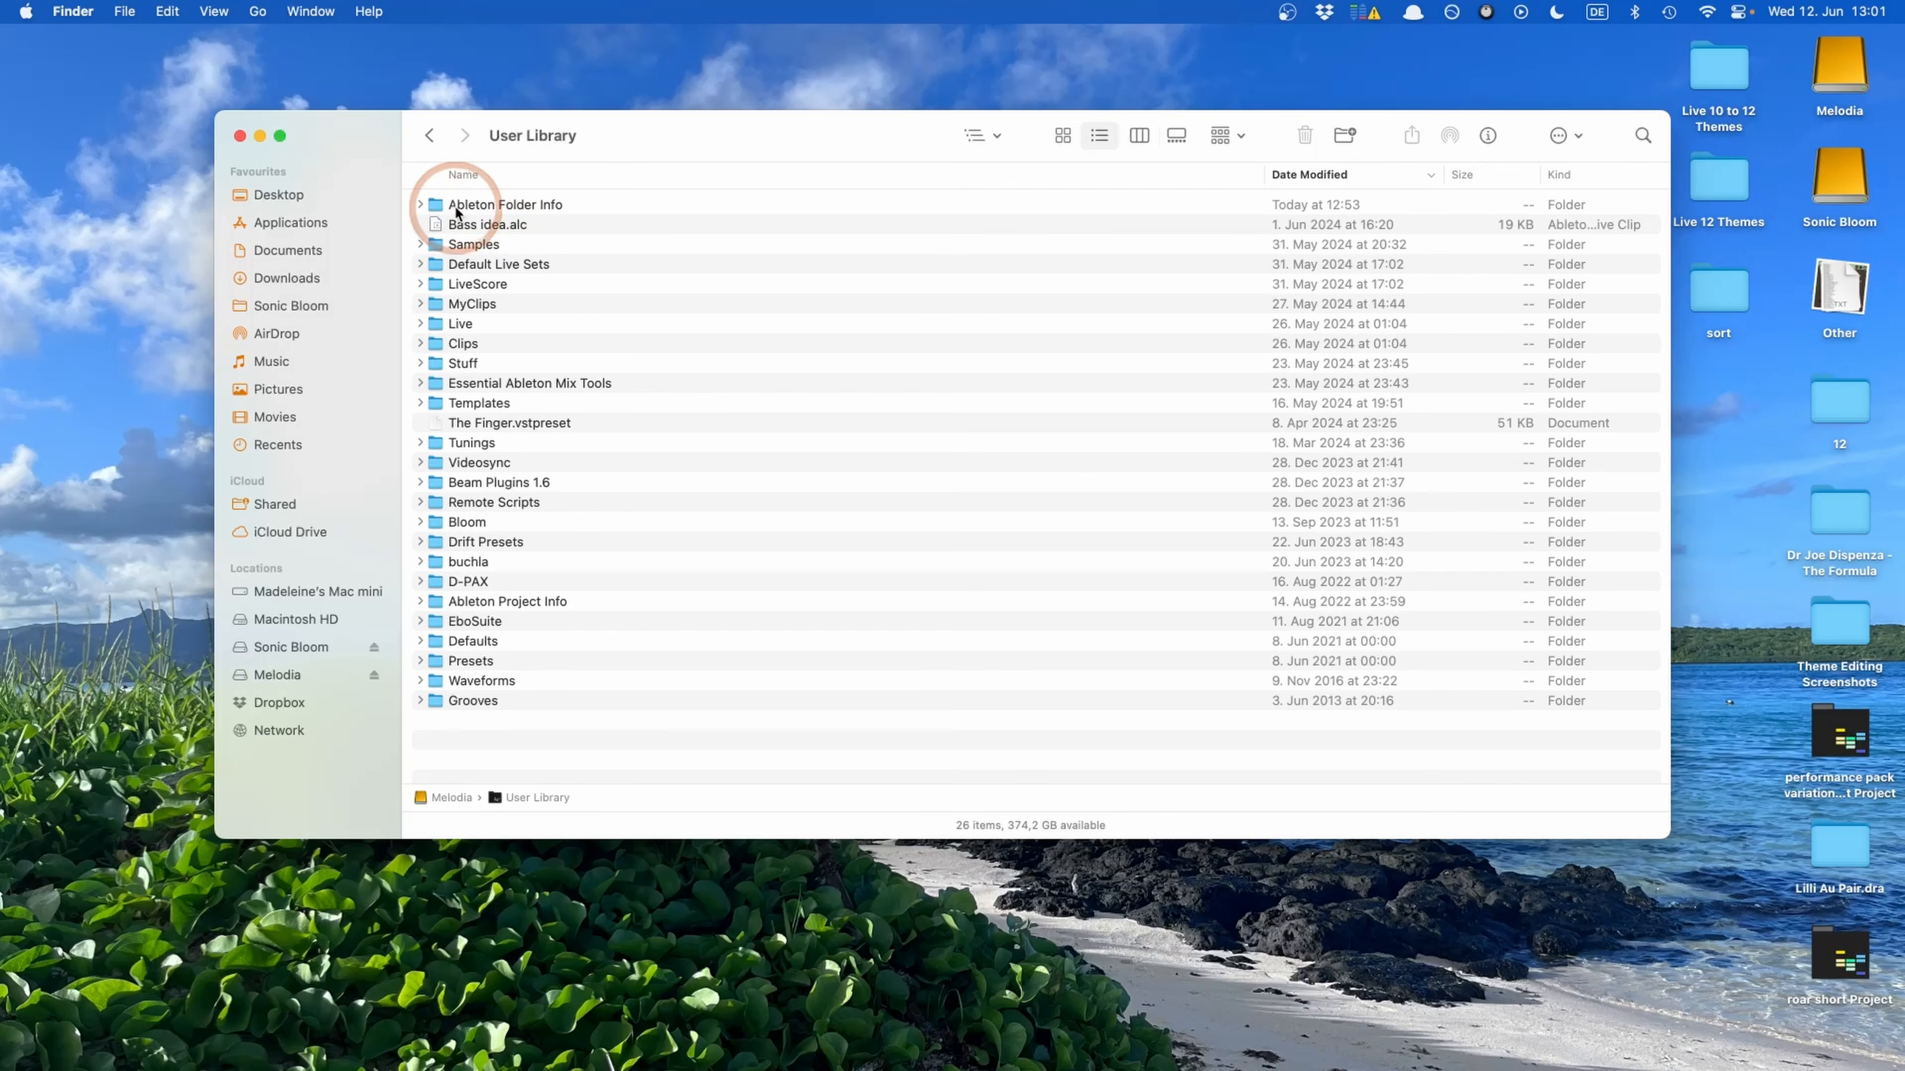
left_click(419, 205)
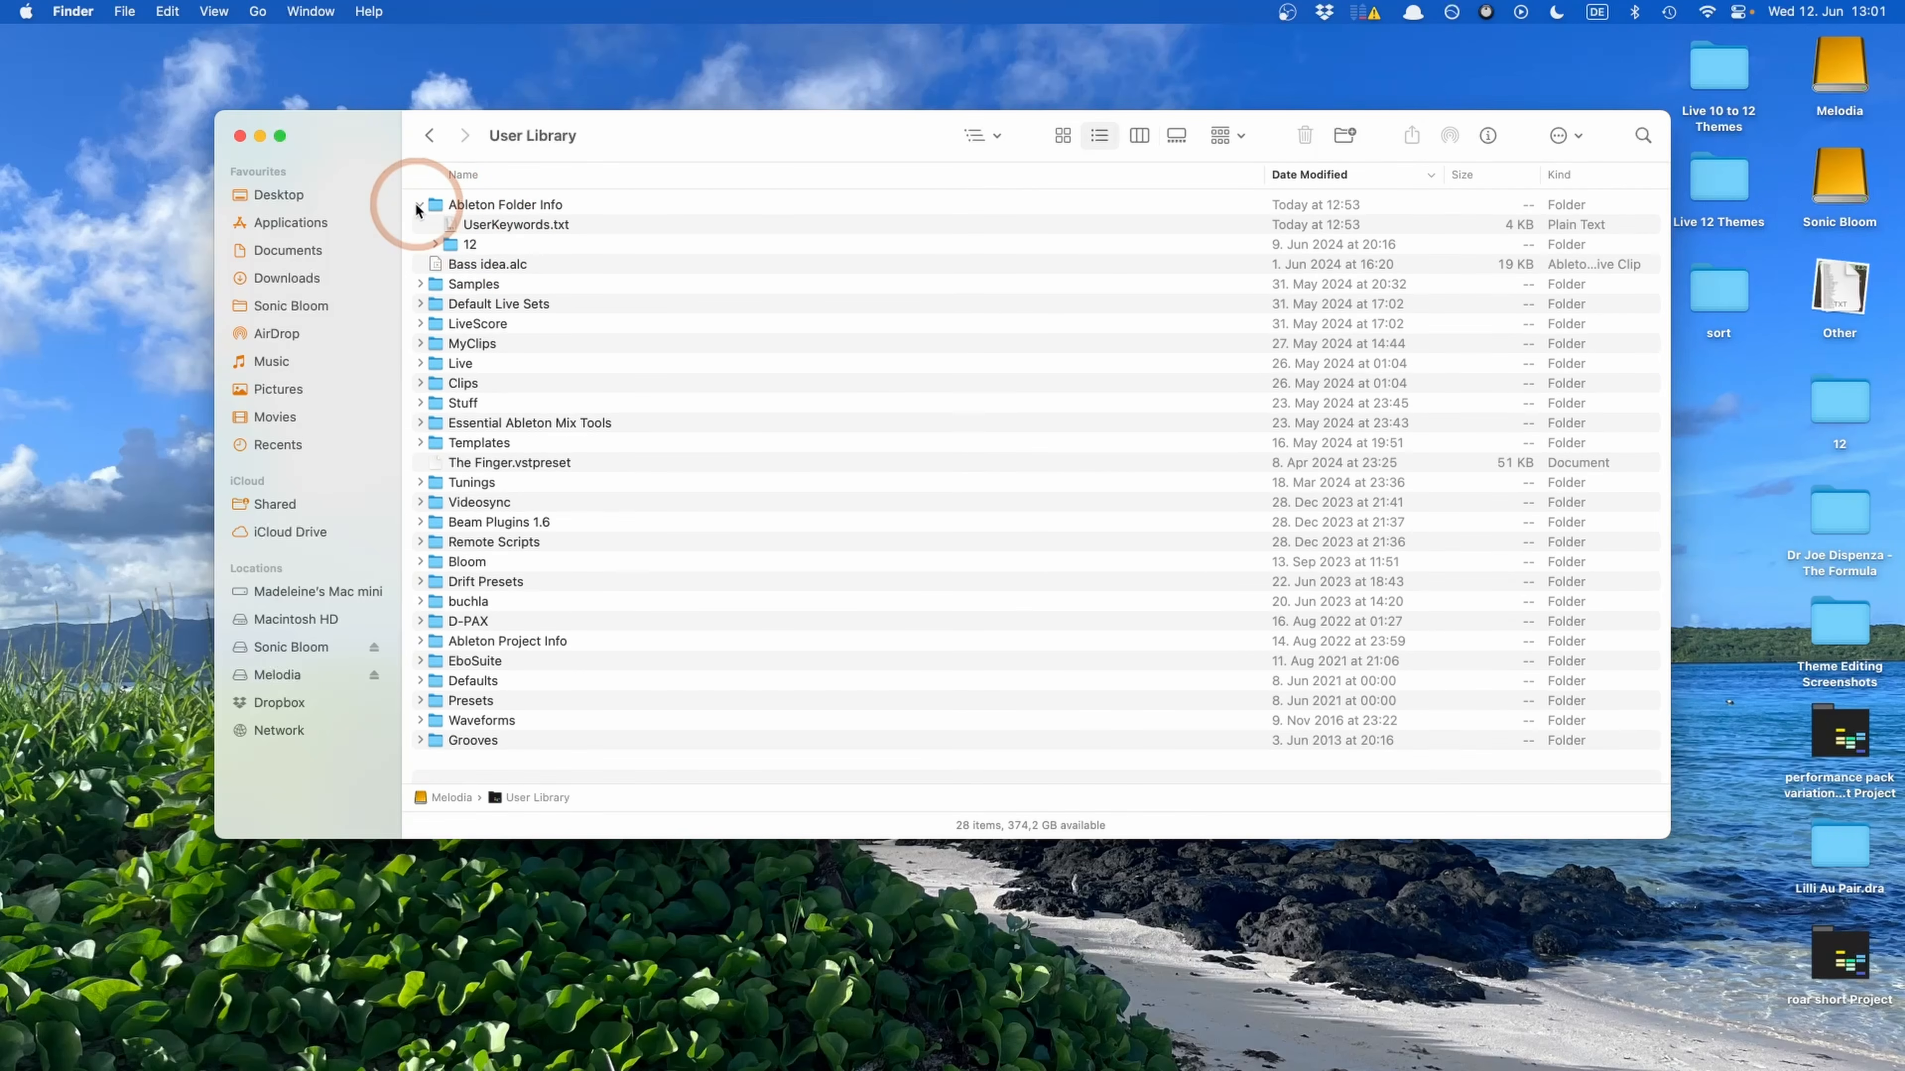
Open UserKeywords.txt in an enlarged window, read through the stored custom tags, and close the file
double_click(518, 224)
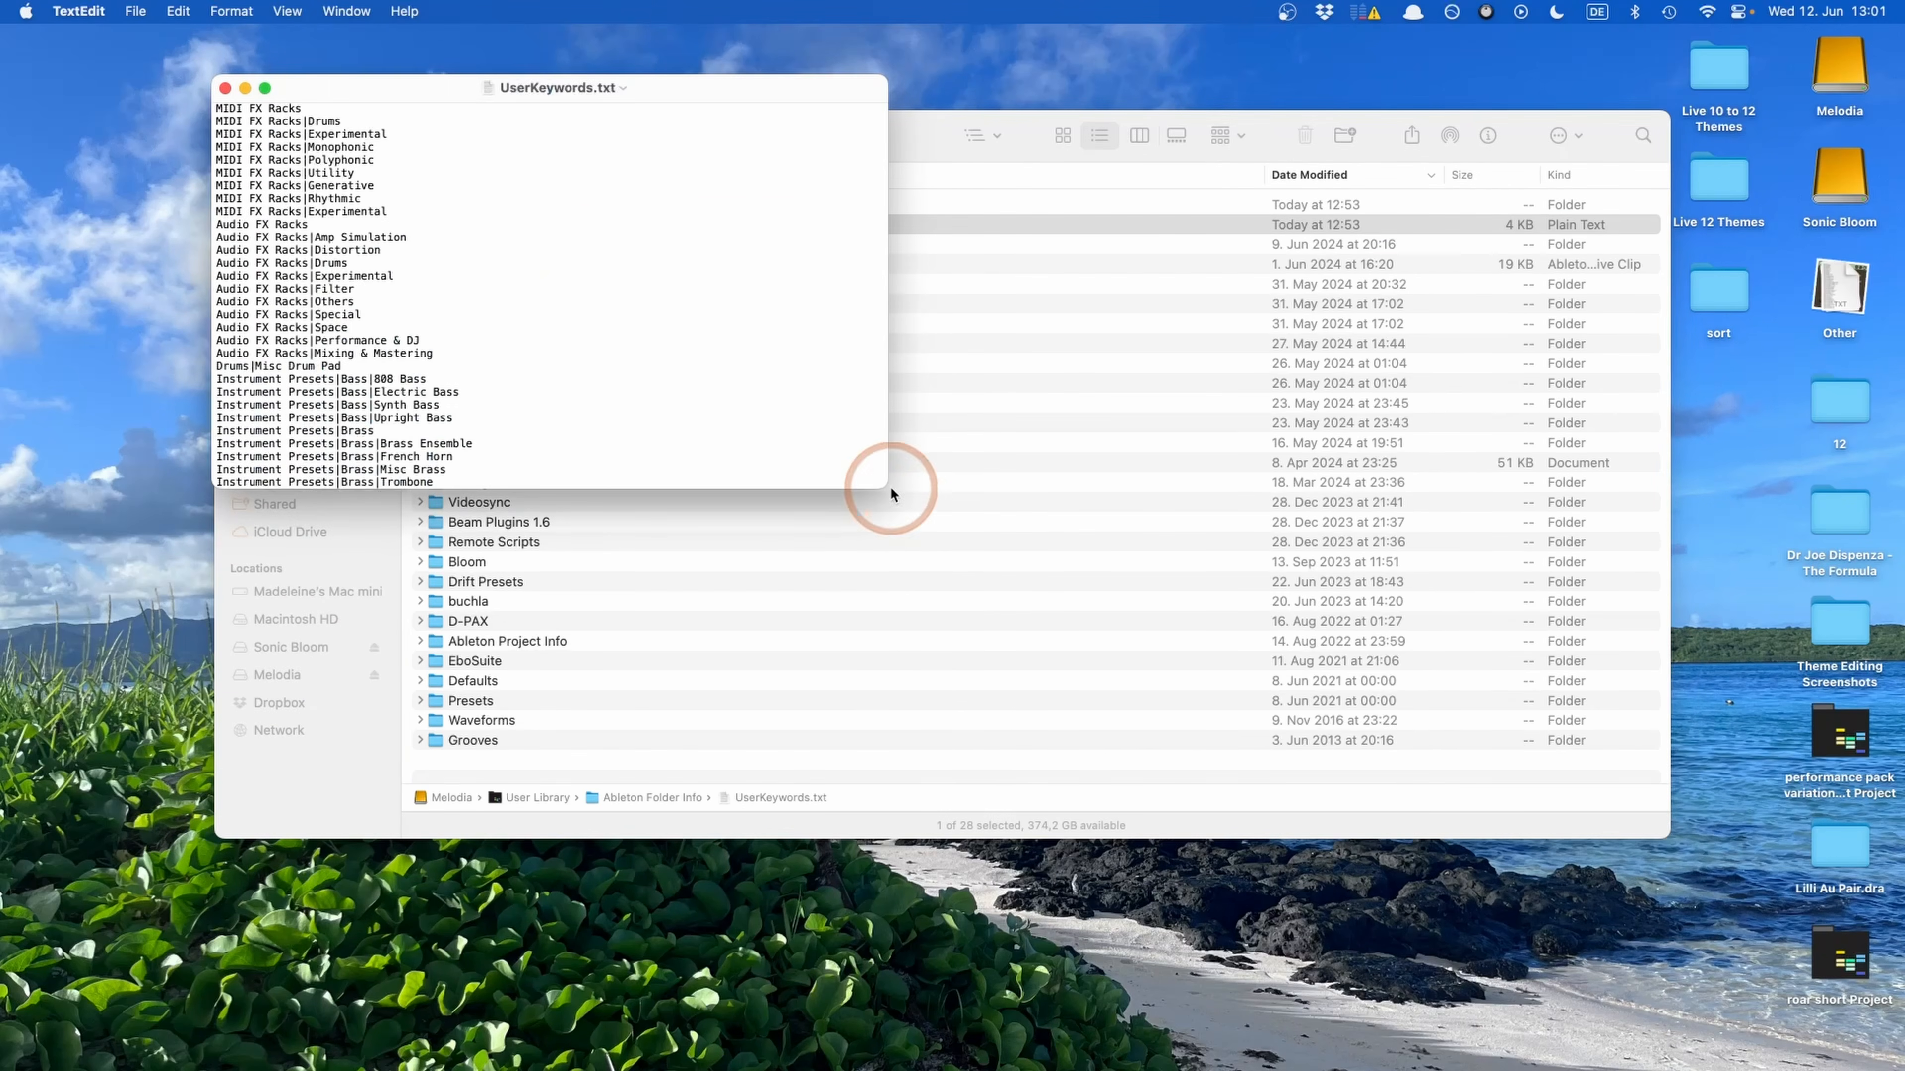
left_click_drag(886, 488, 936, 888)
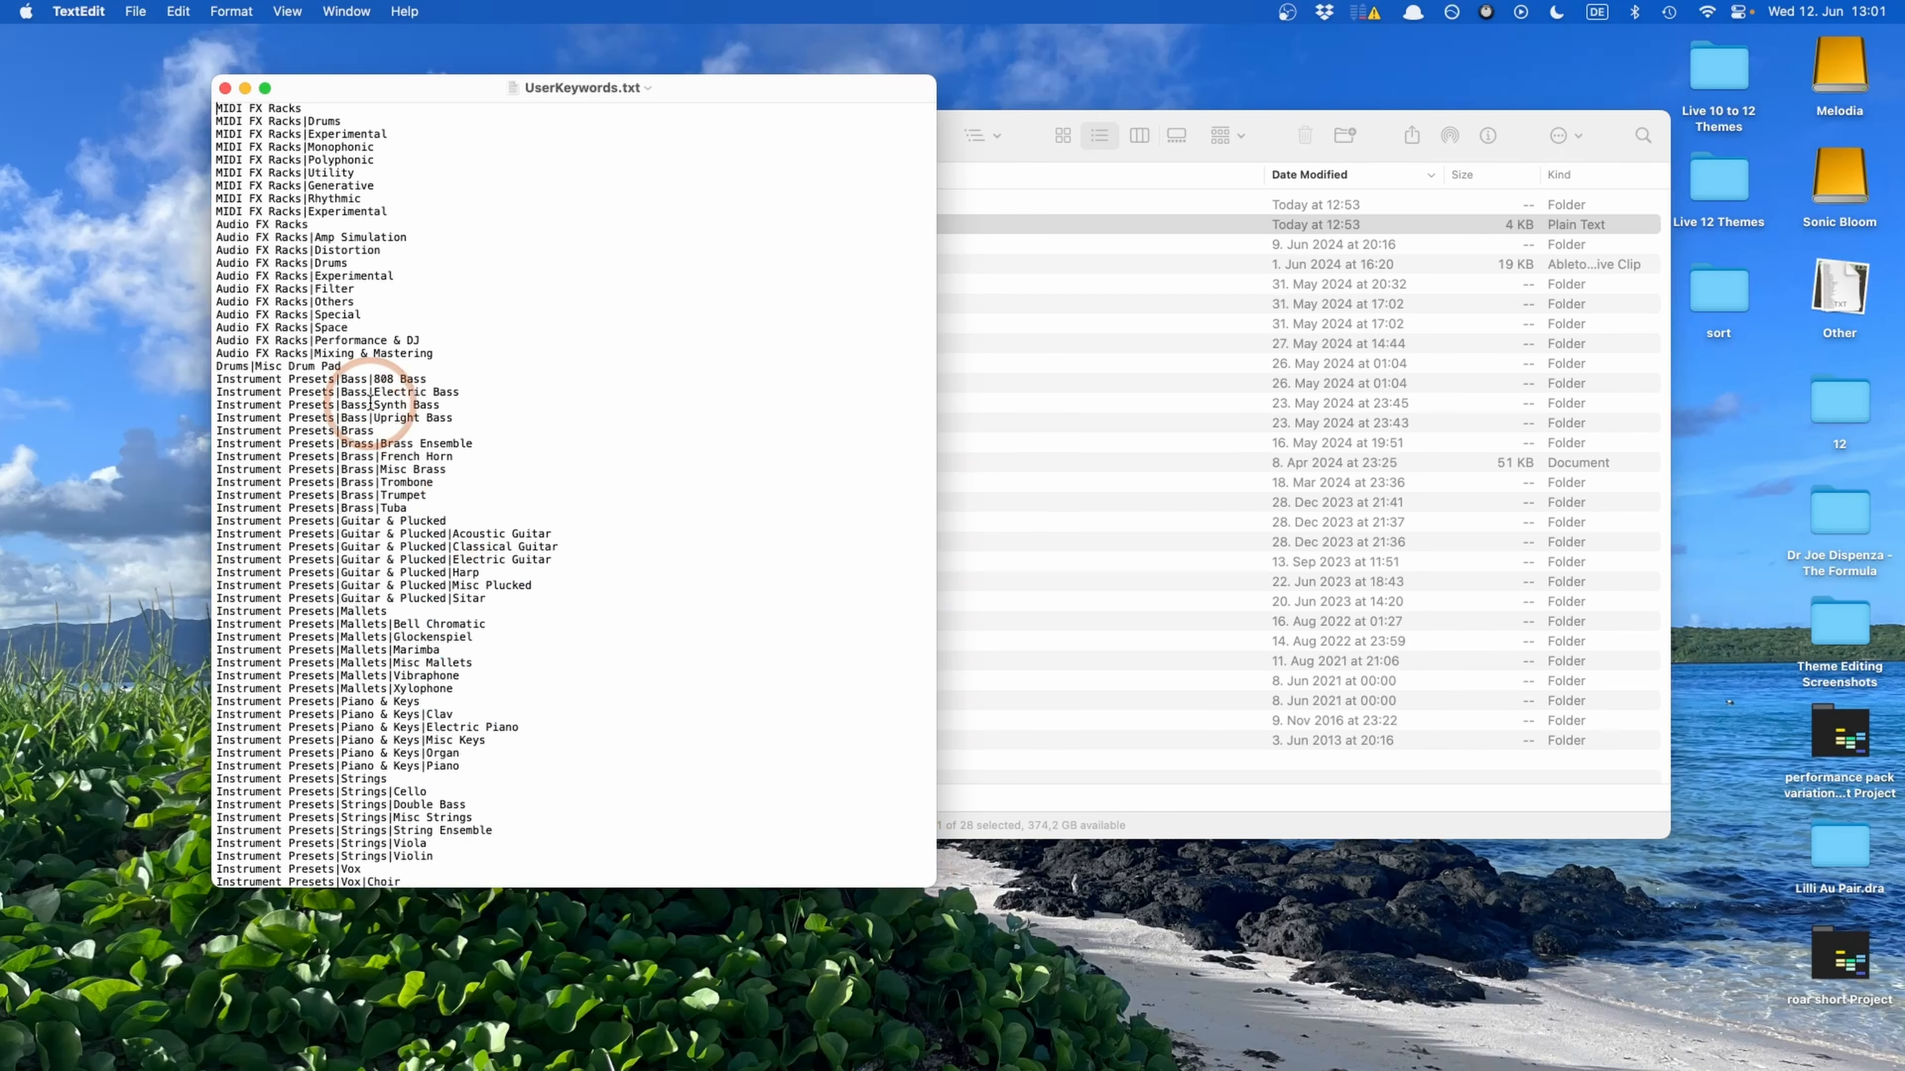
scroll(370, 403, "down", 10)
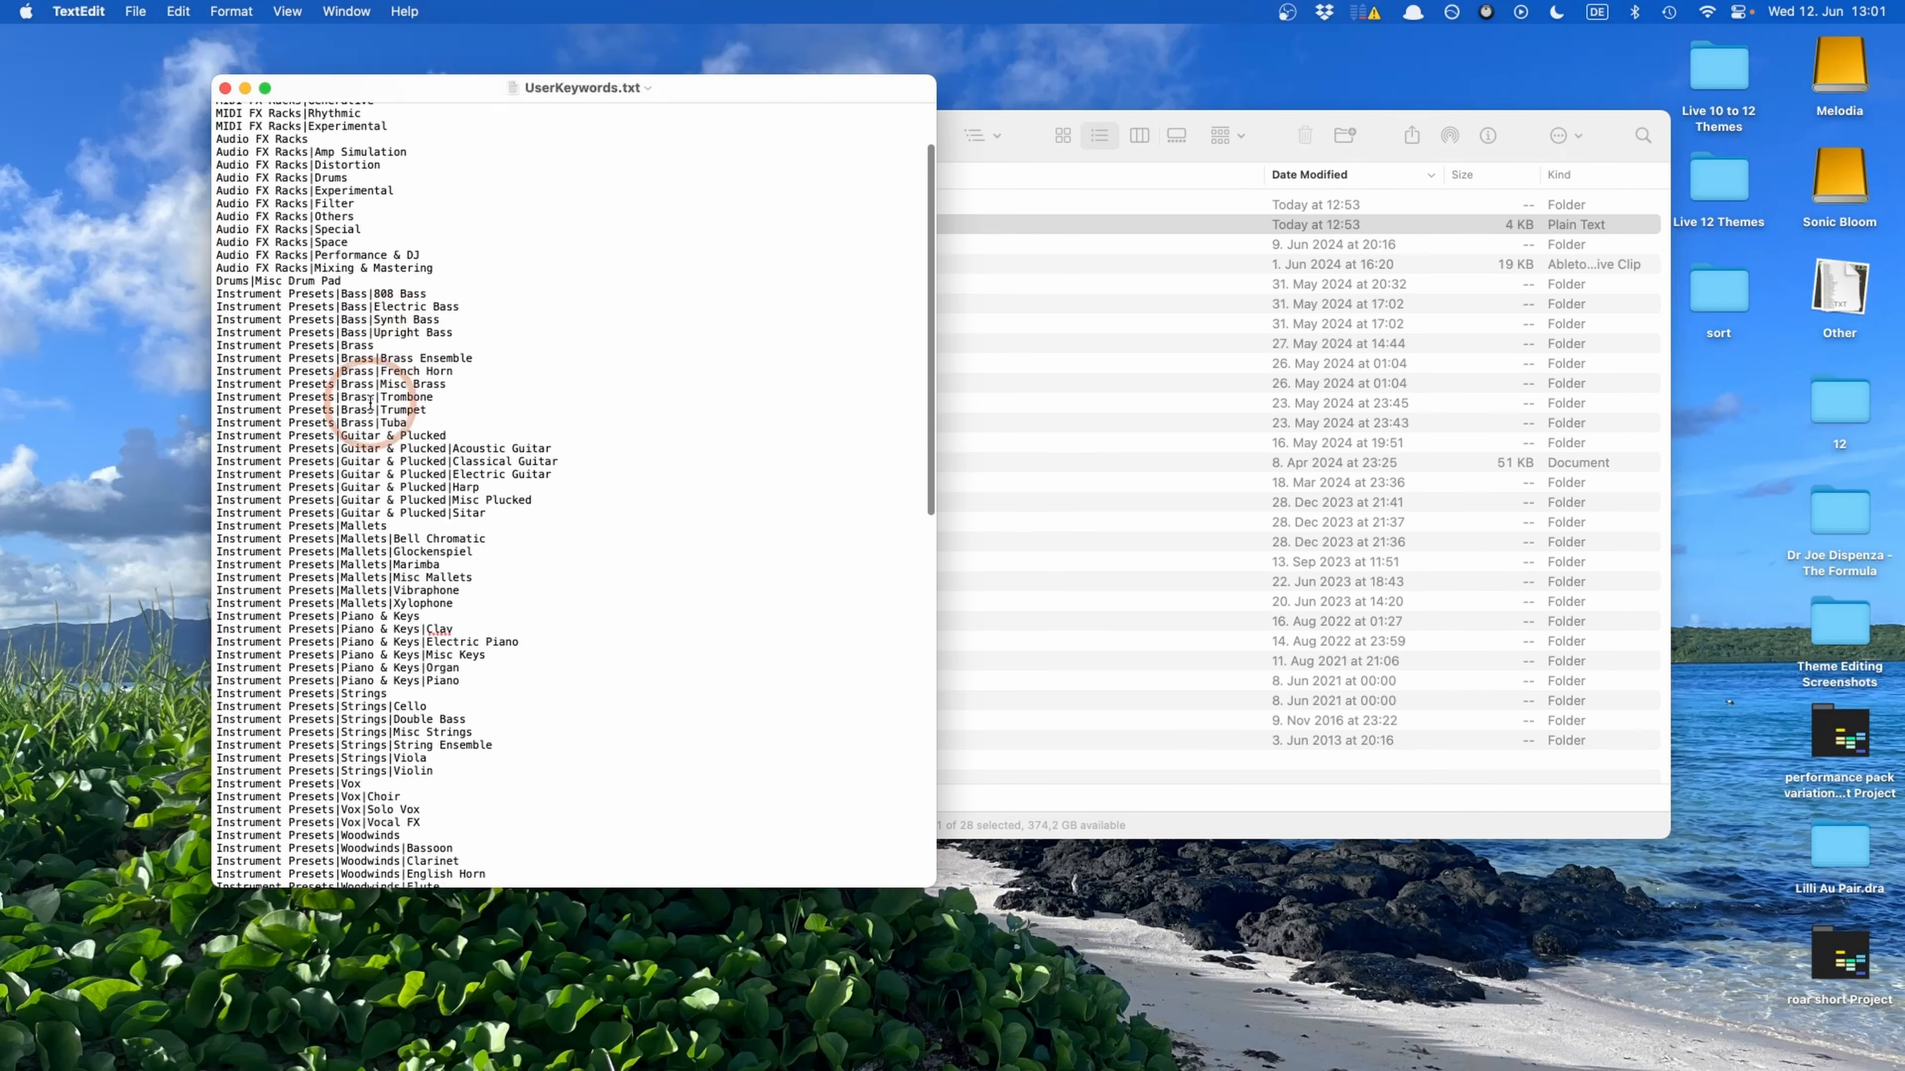
scroll(370, 403, "down", 12)
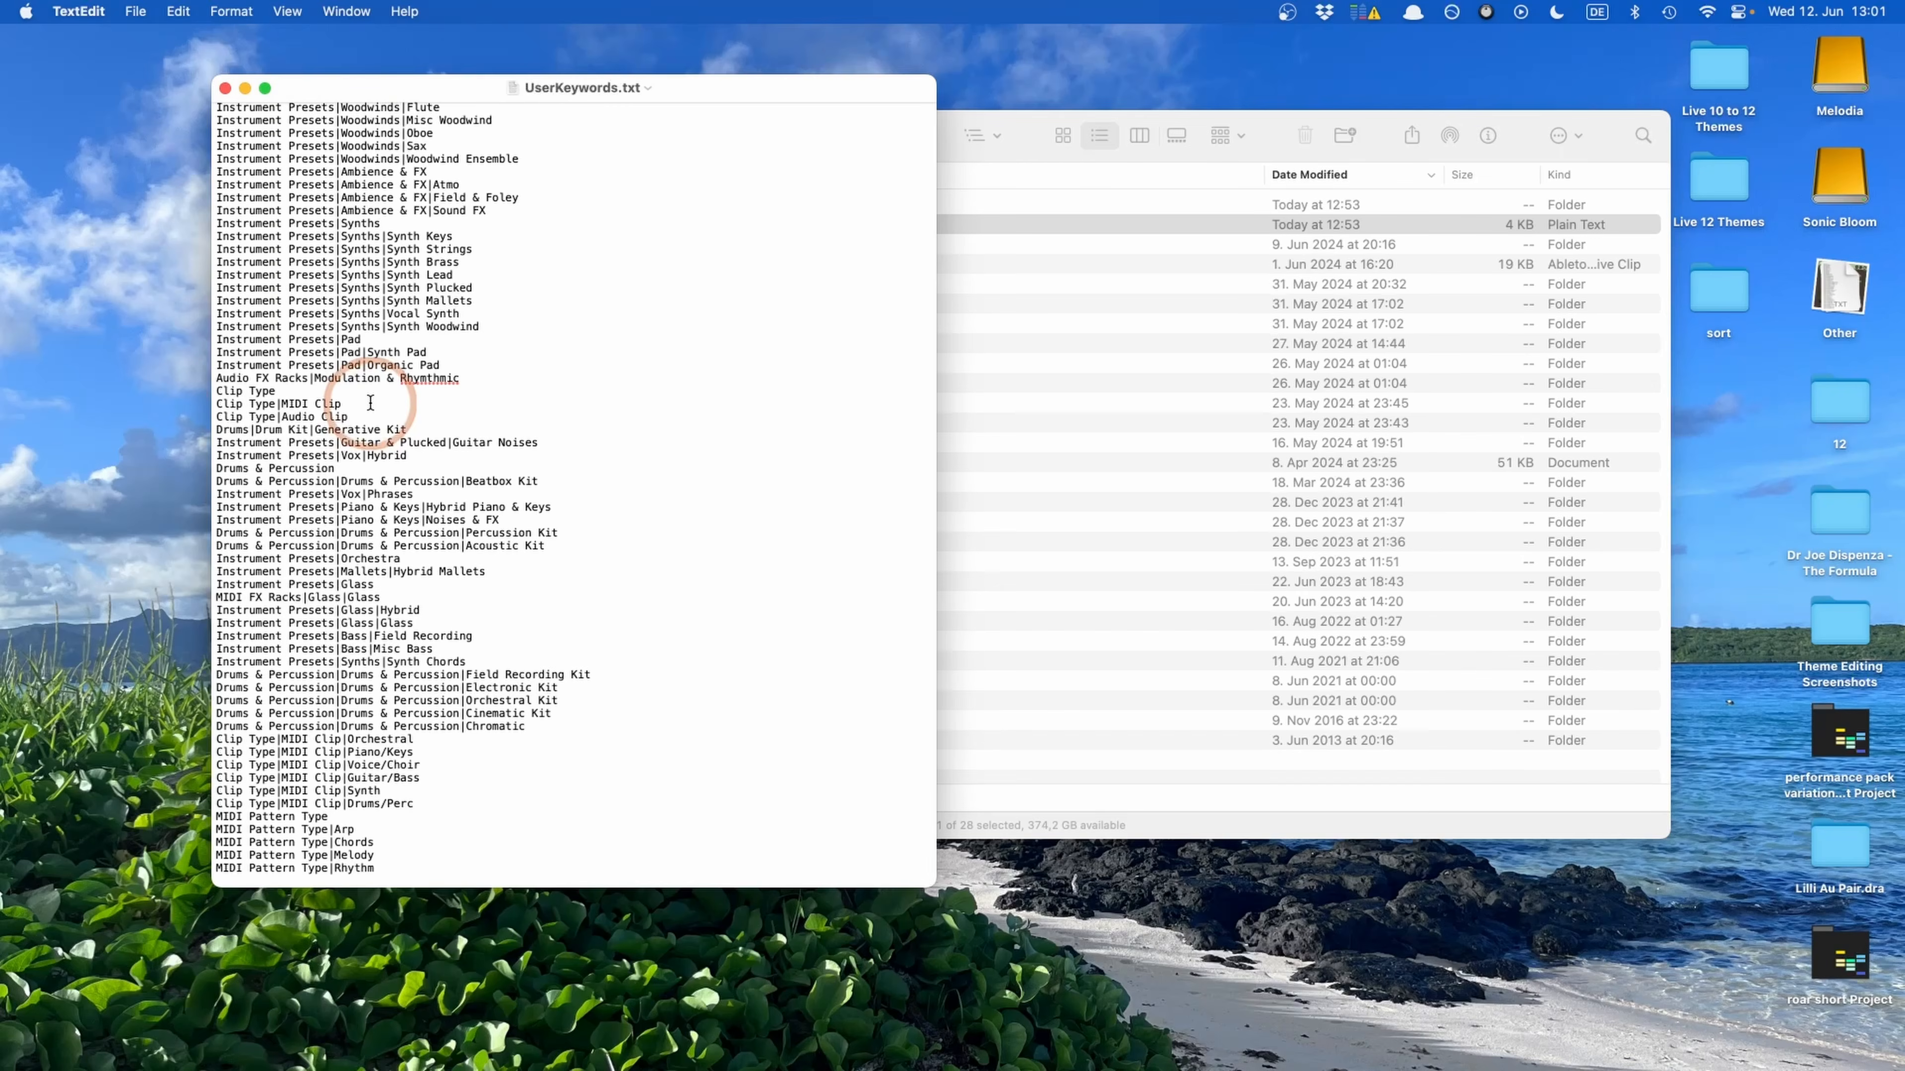
left_click(225, 87)
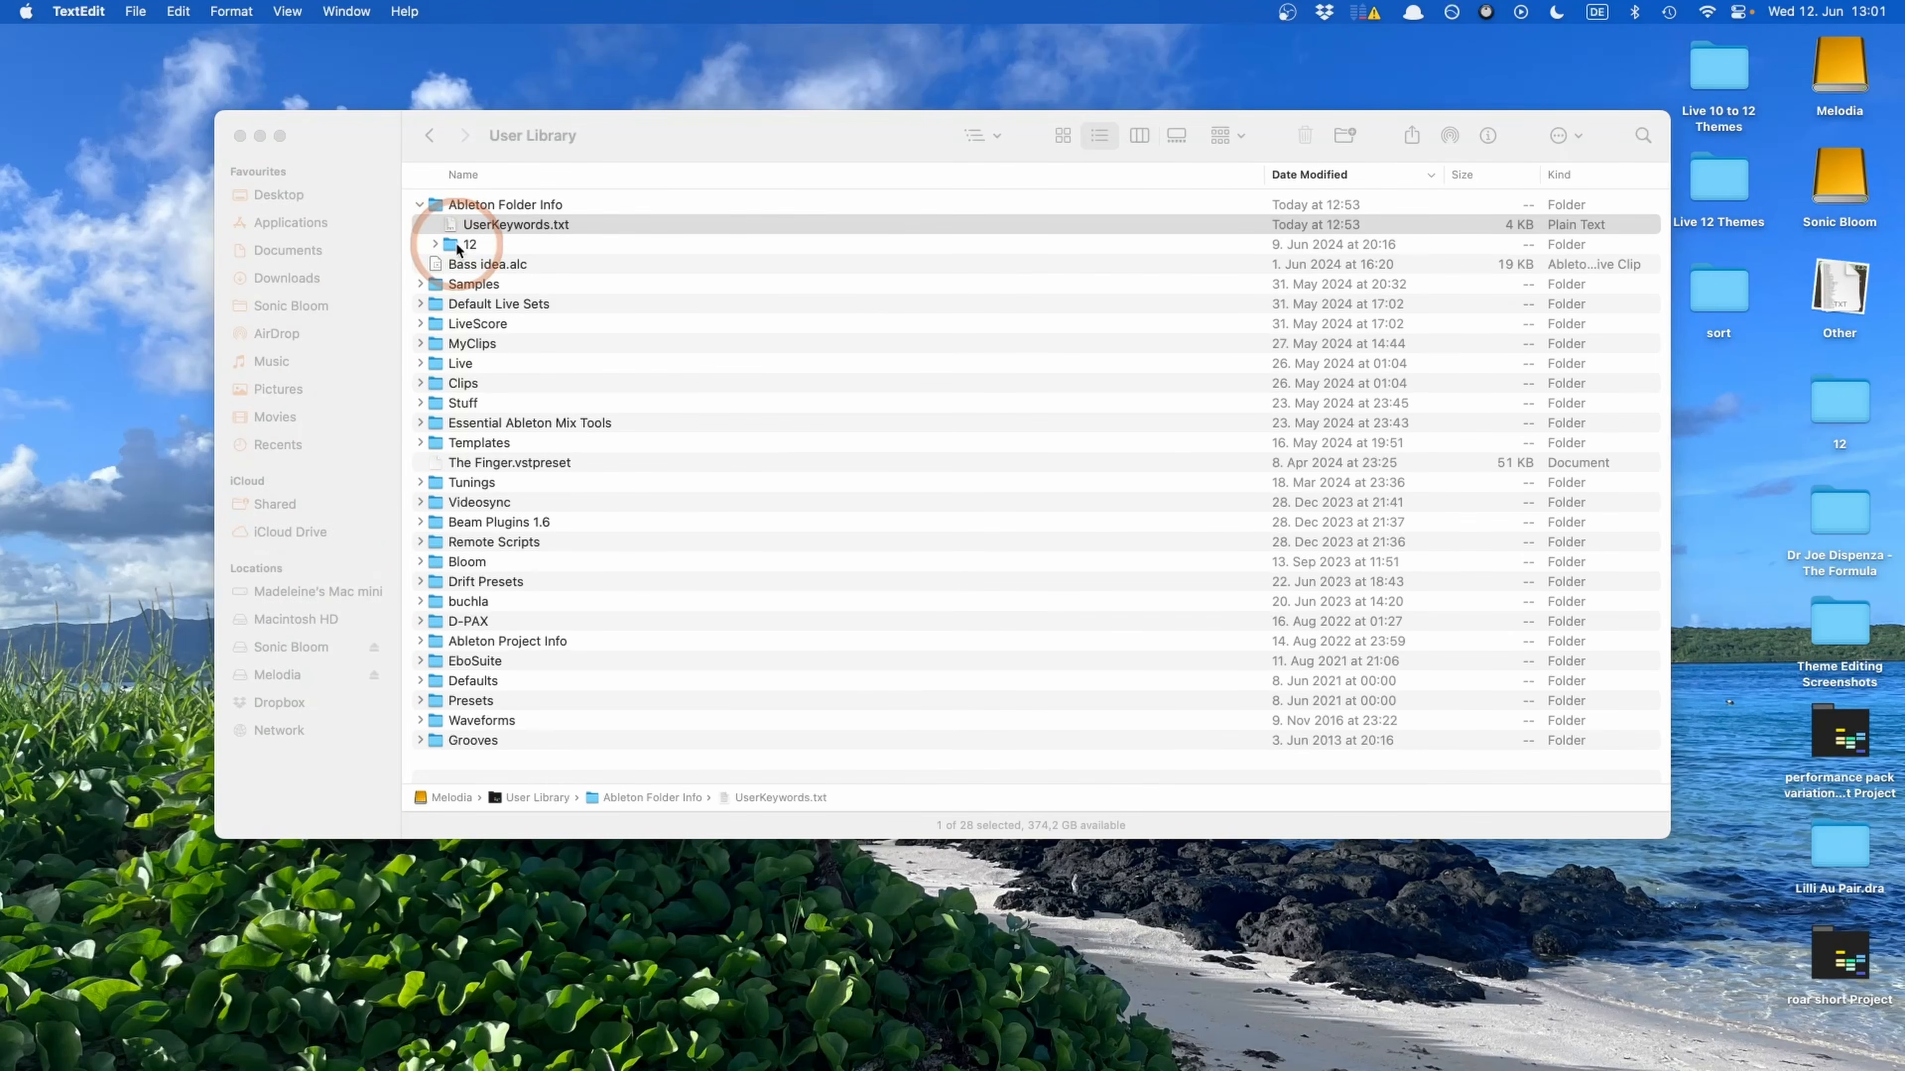
Open the folder named 12 inside Ableton Folder Info and open its first XMP file with TextEdit
double_click(457, 247)
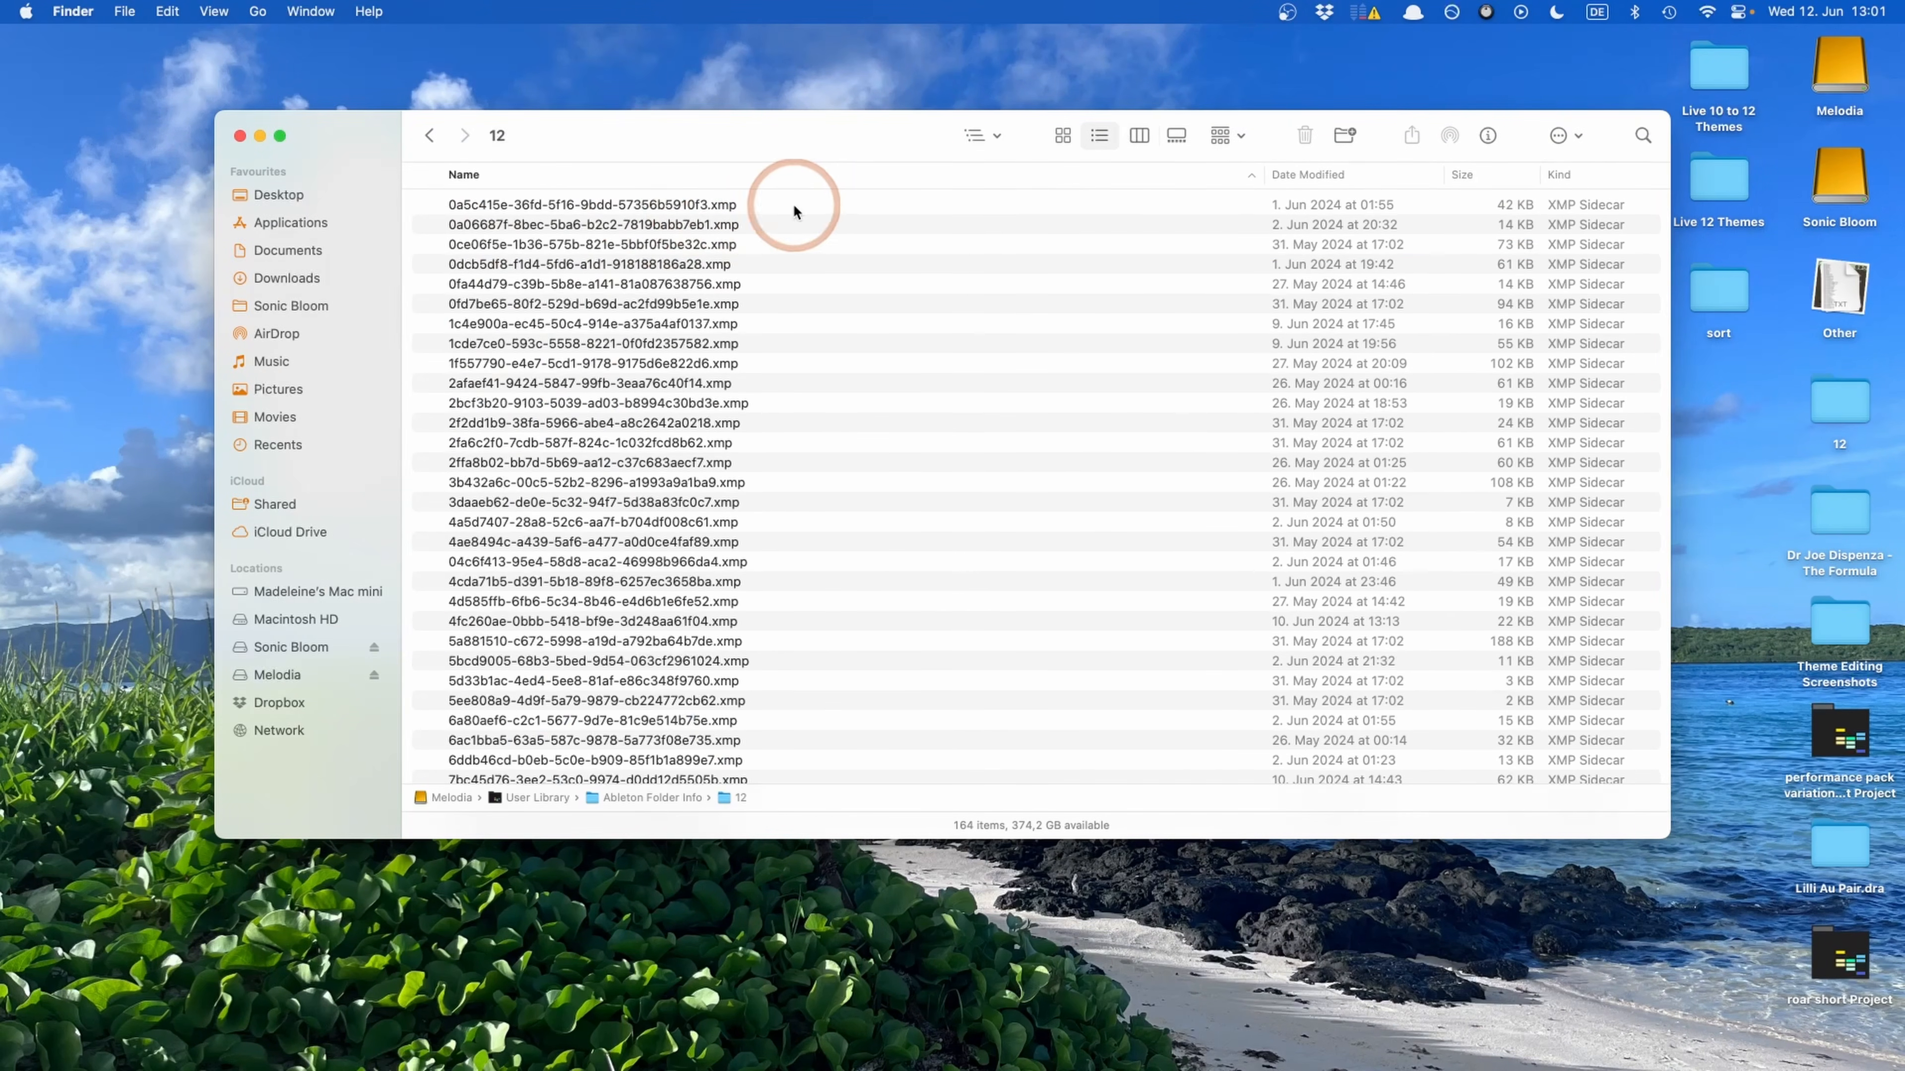
right_click(553, 209)
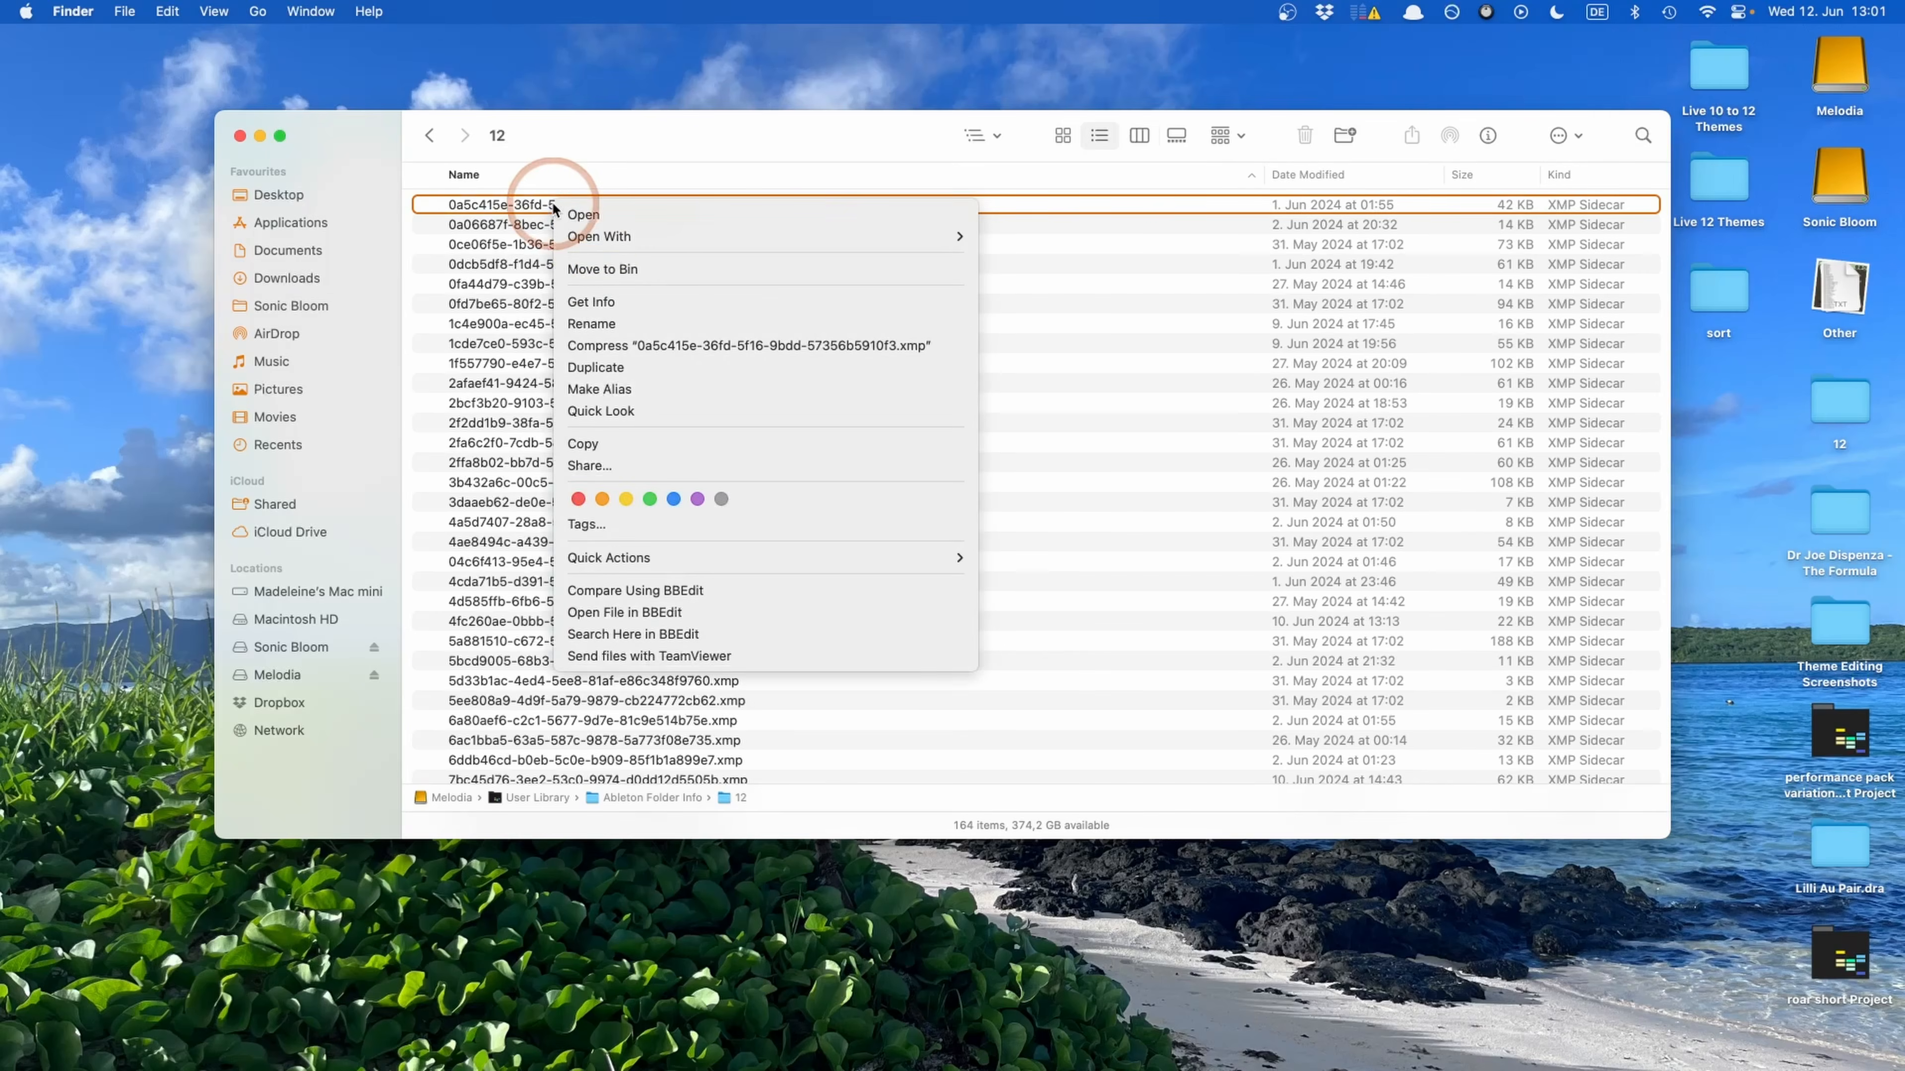
mouse_move(597, 237)
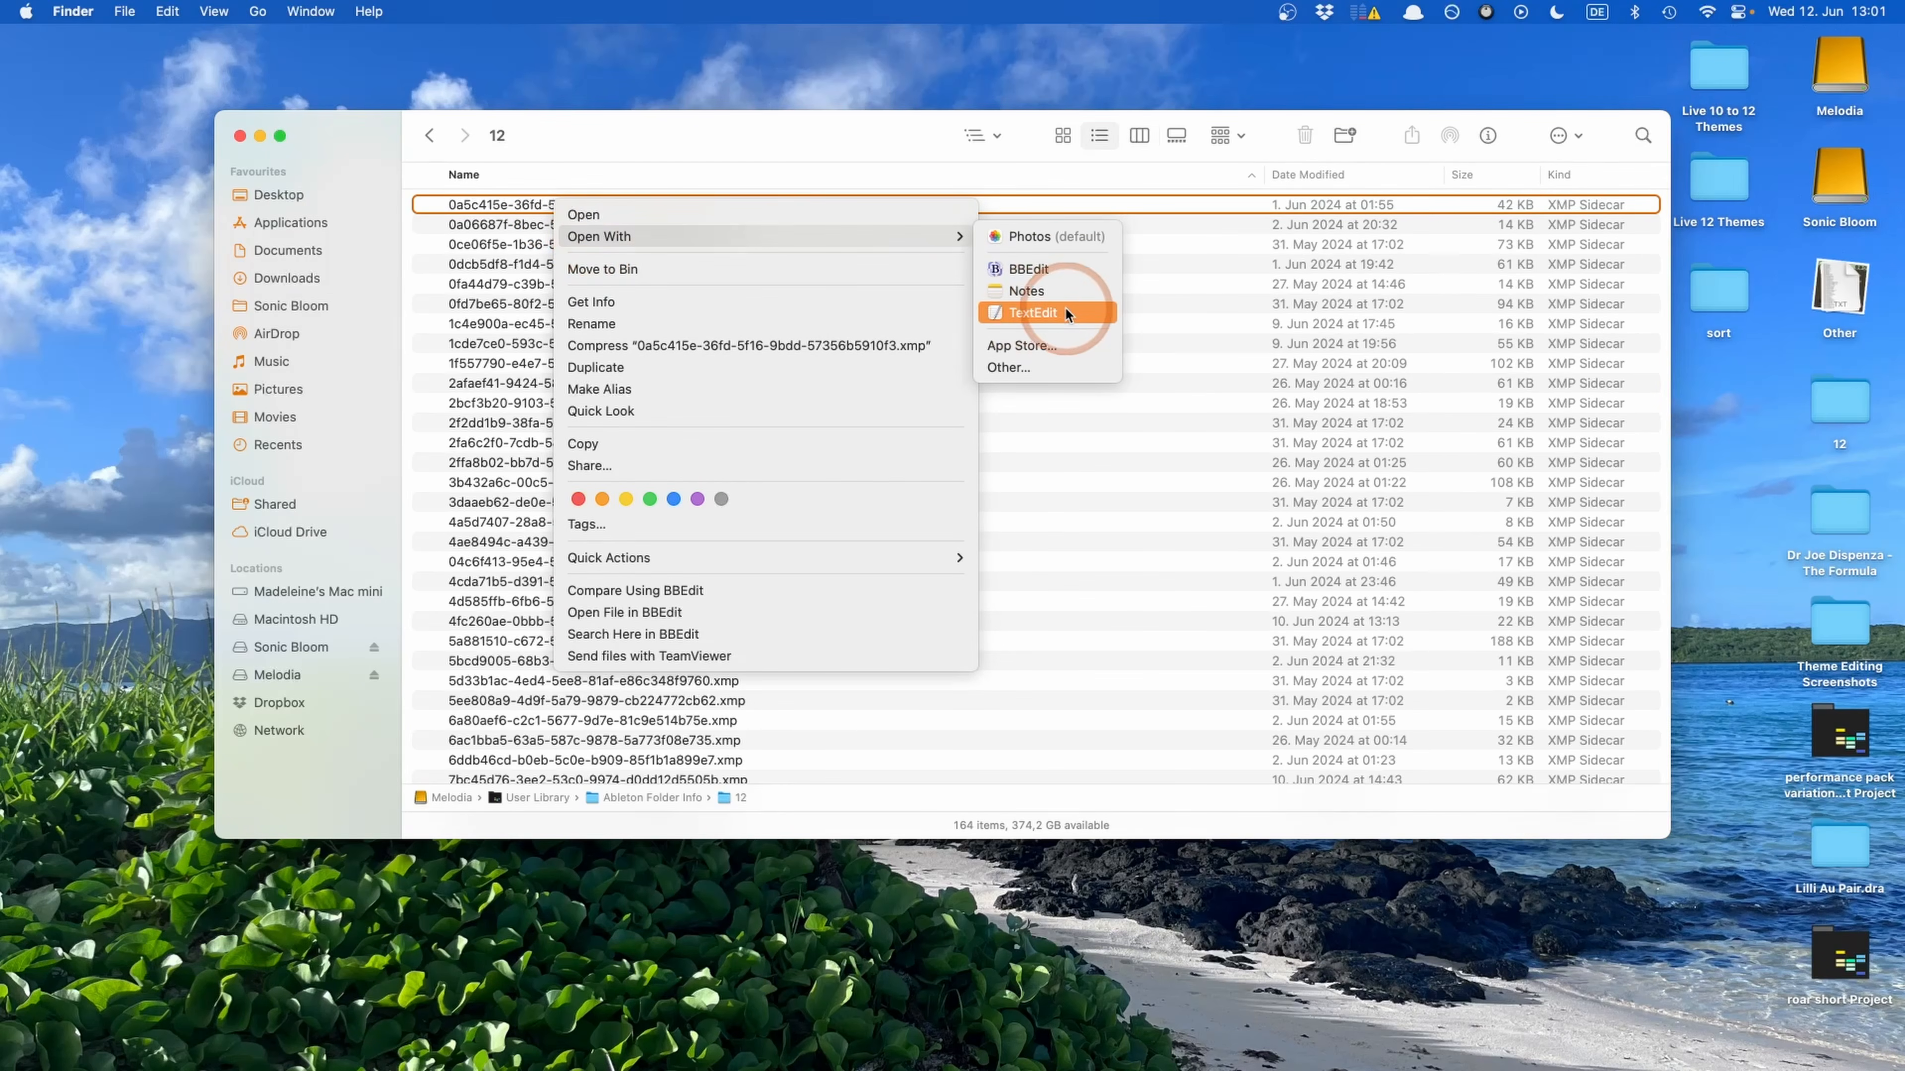
left_click(1025, 315)
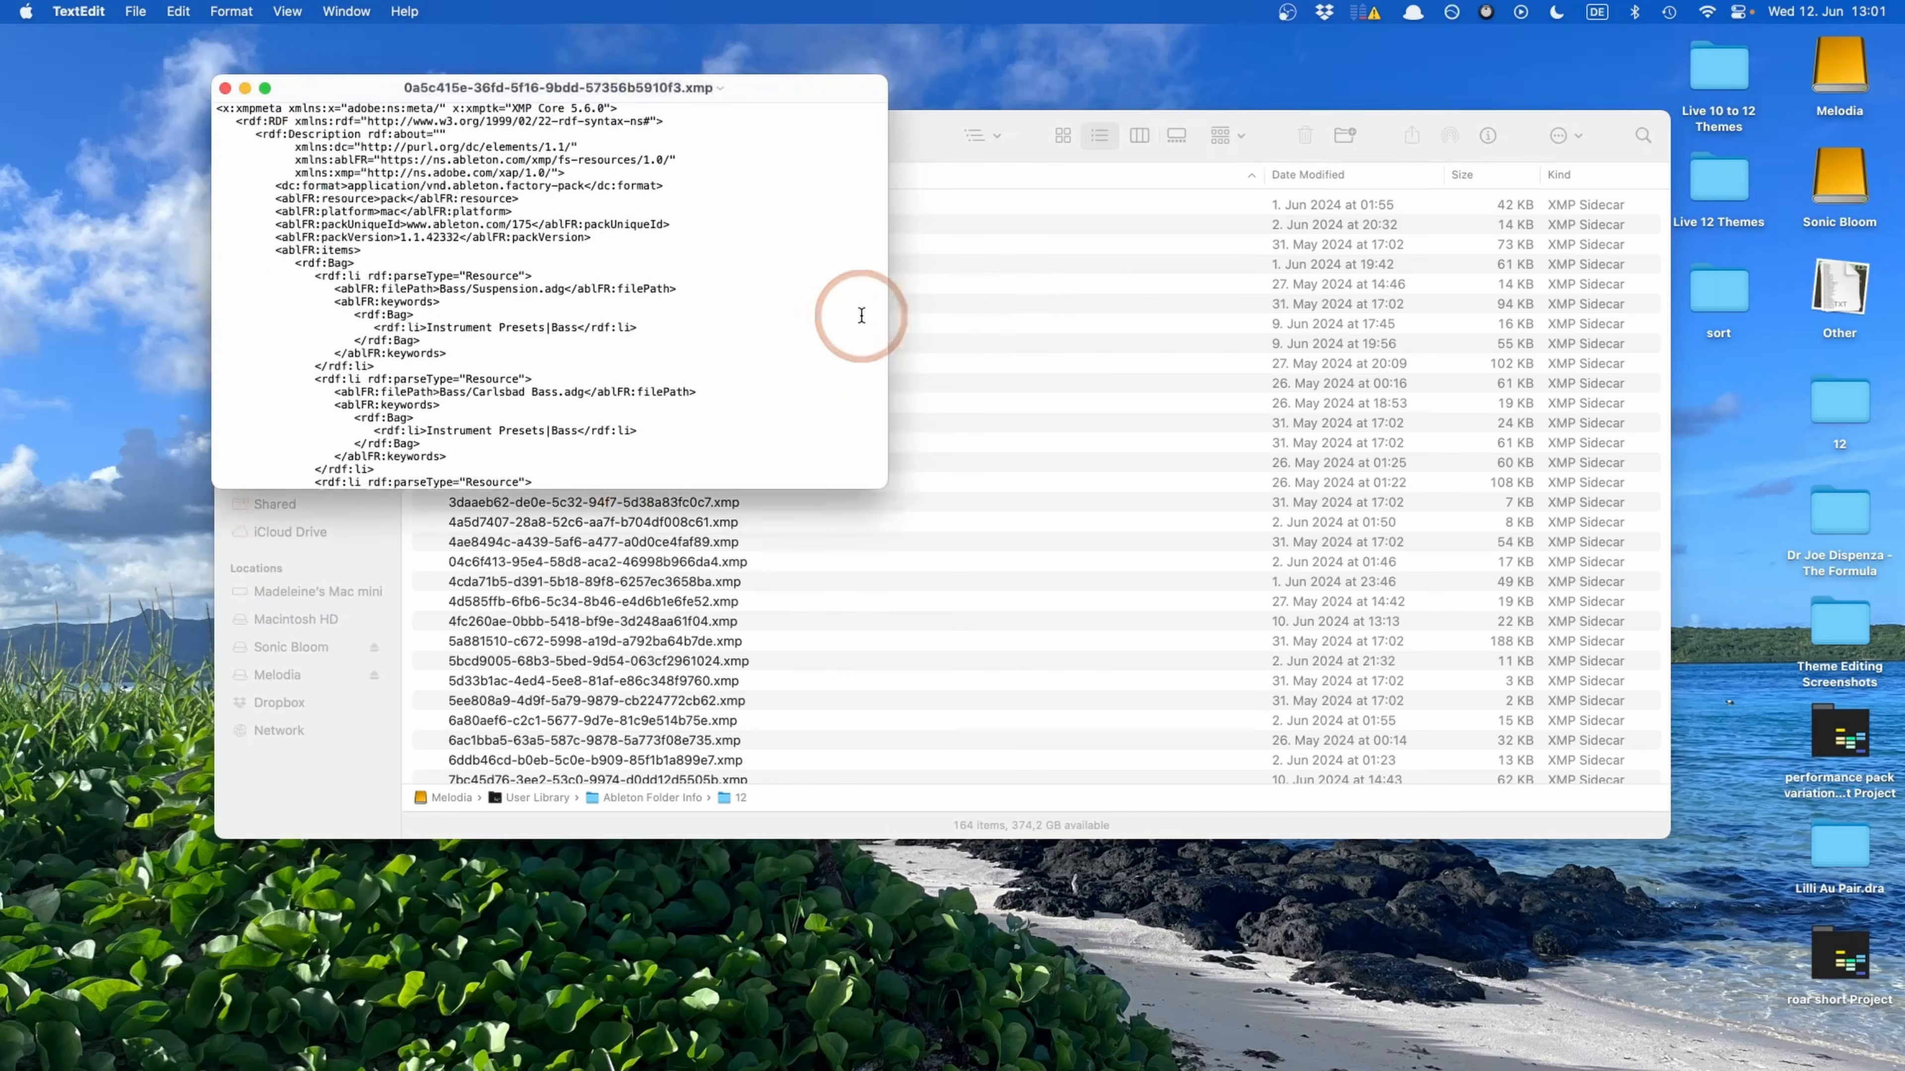
Enlarge the XMP file's window and examine which tag keywords are stored for each preset
left_click_drag(881, 481, 887, 818)
scroll(488, 435, "down", 8)
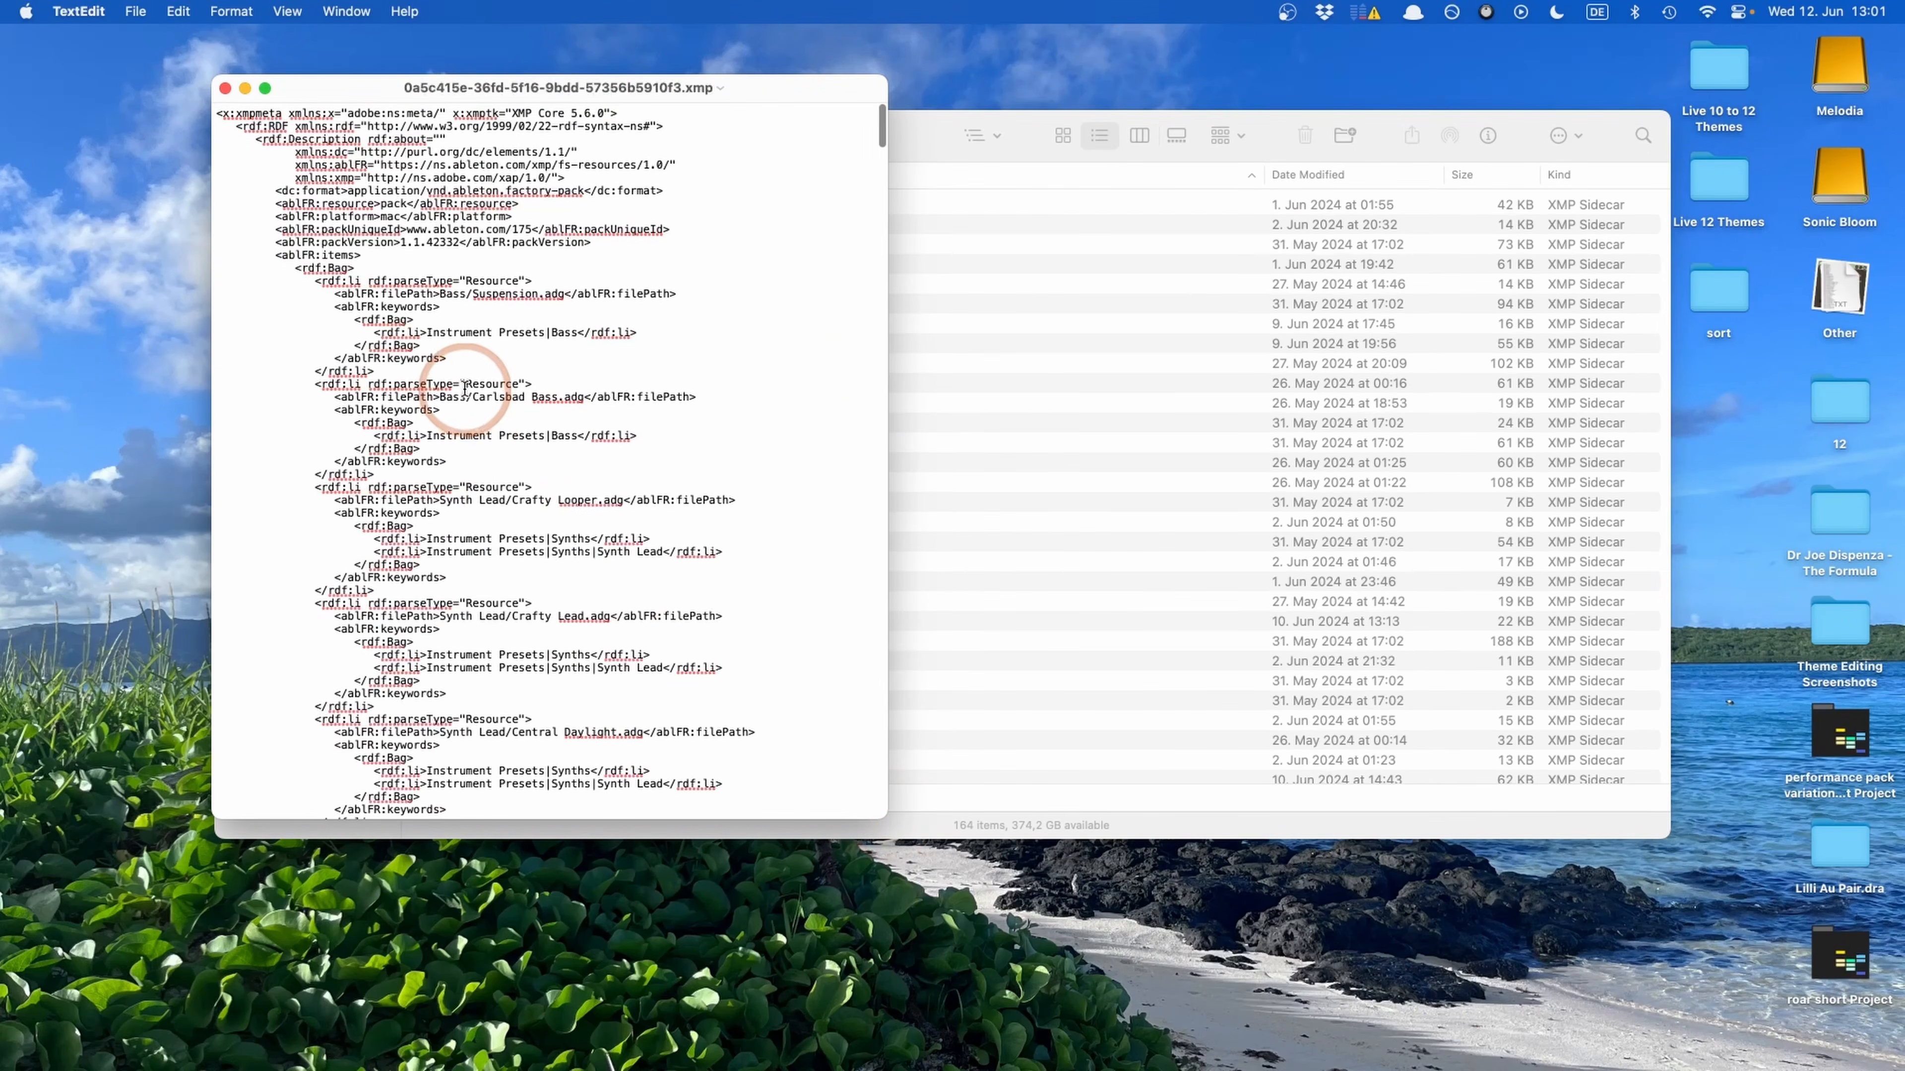
scroll(465, 389, "down", 15)
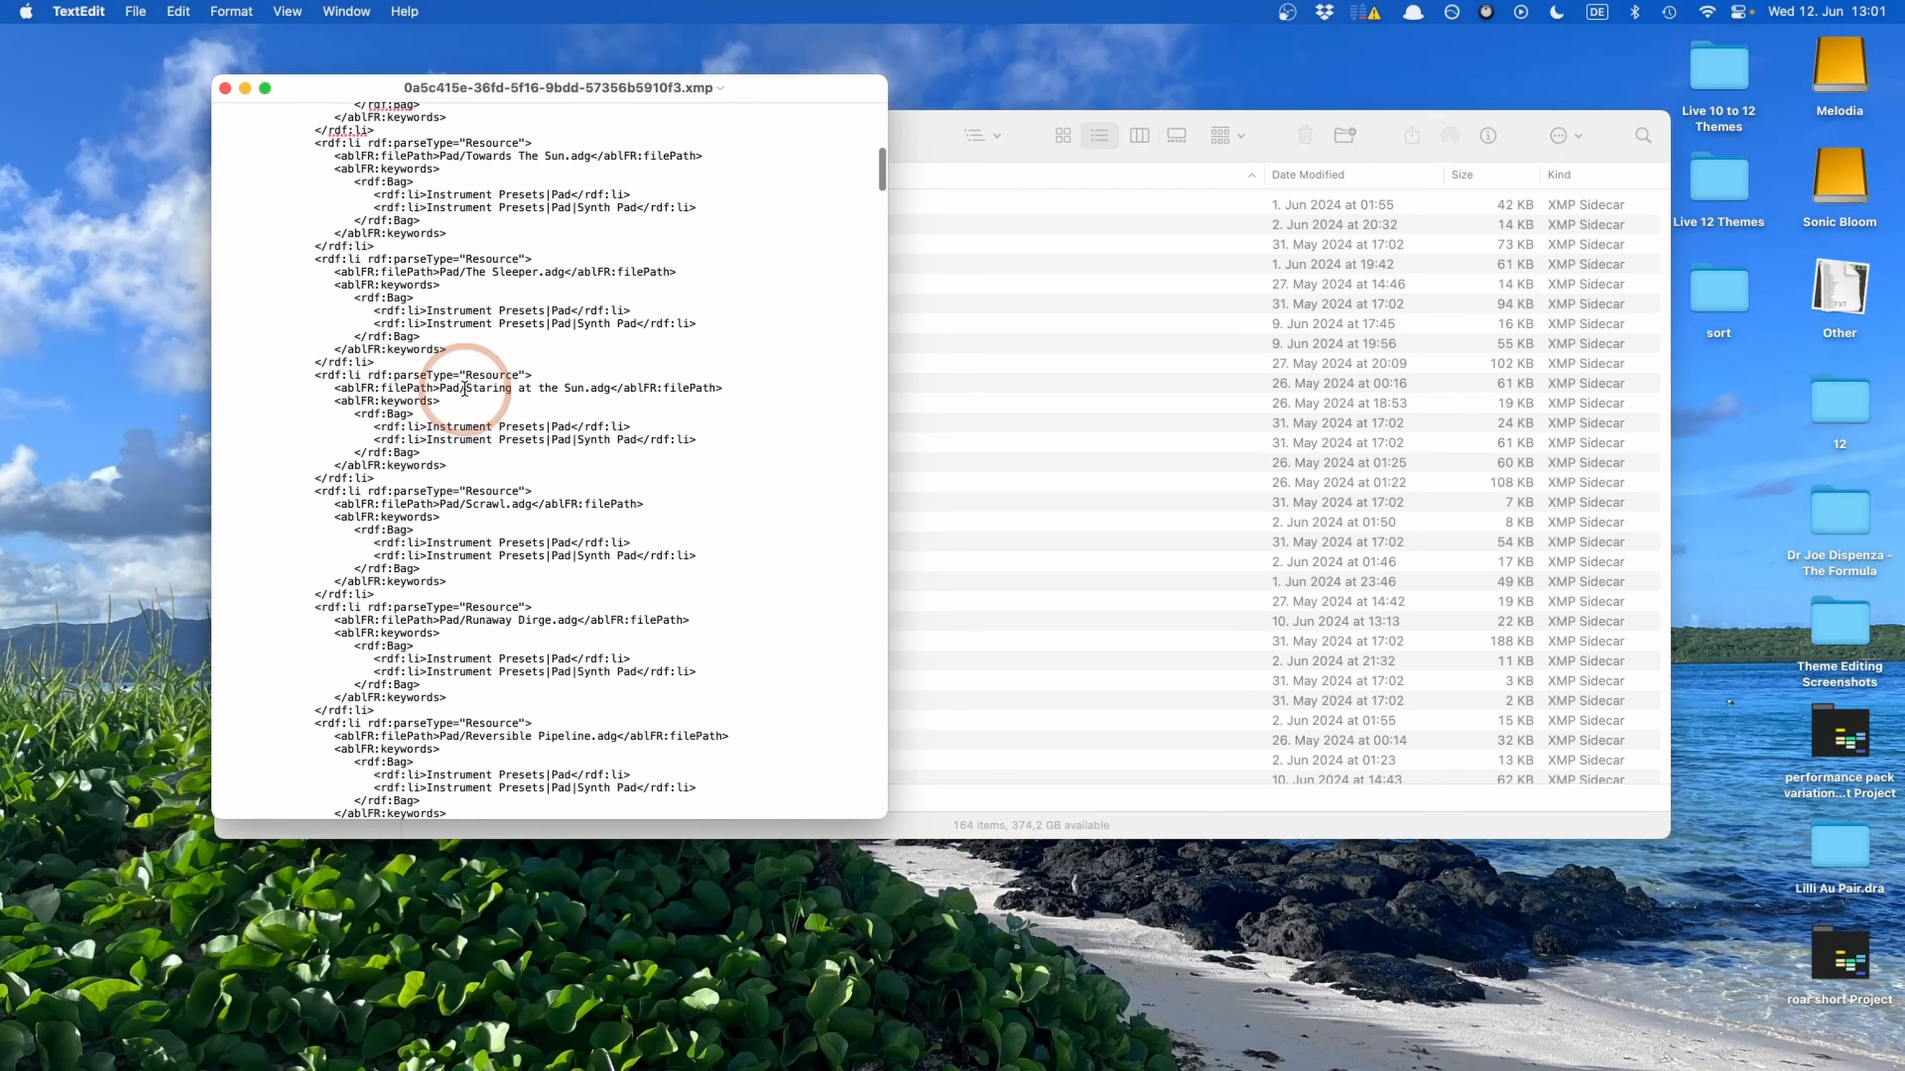
scroll(465, 389, "down", 12)
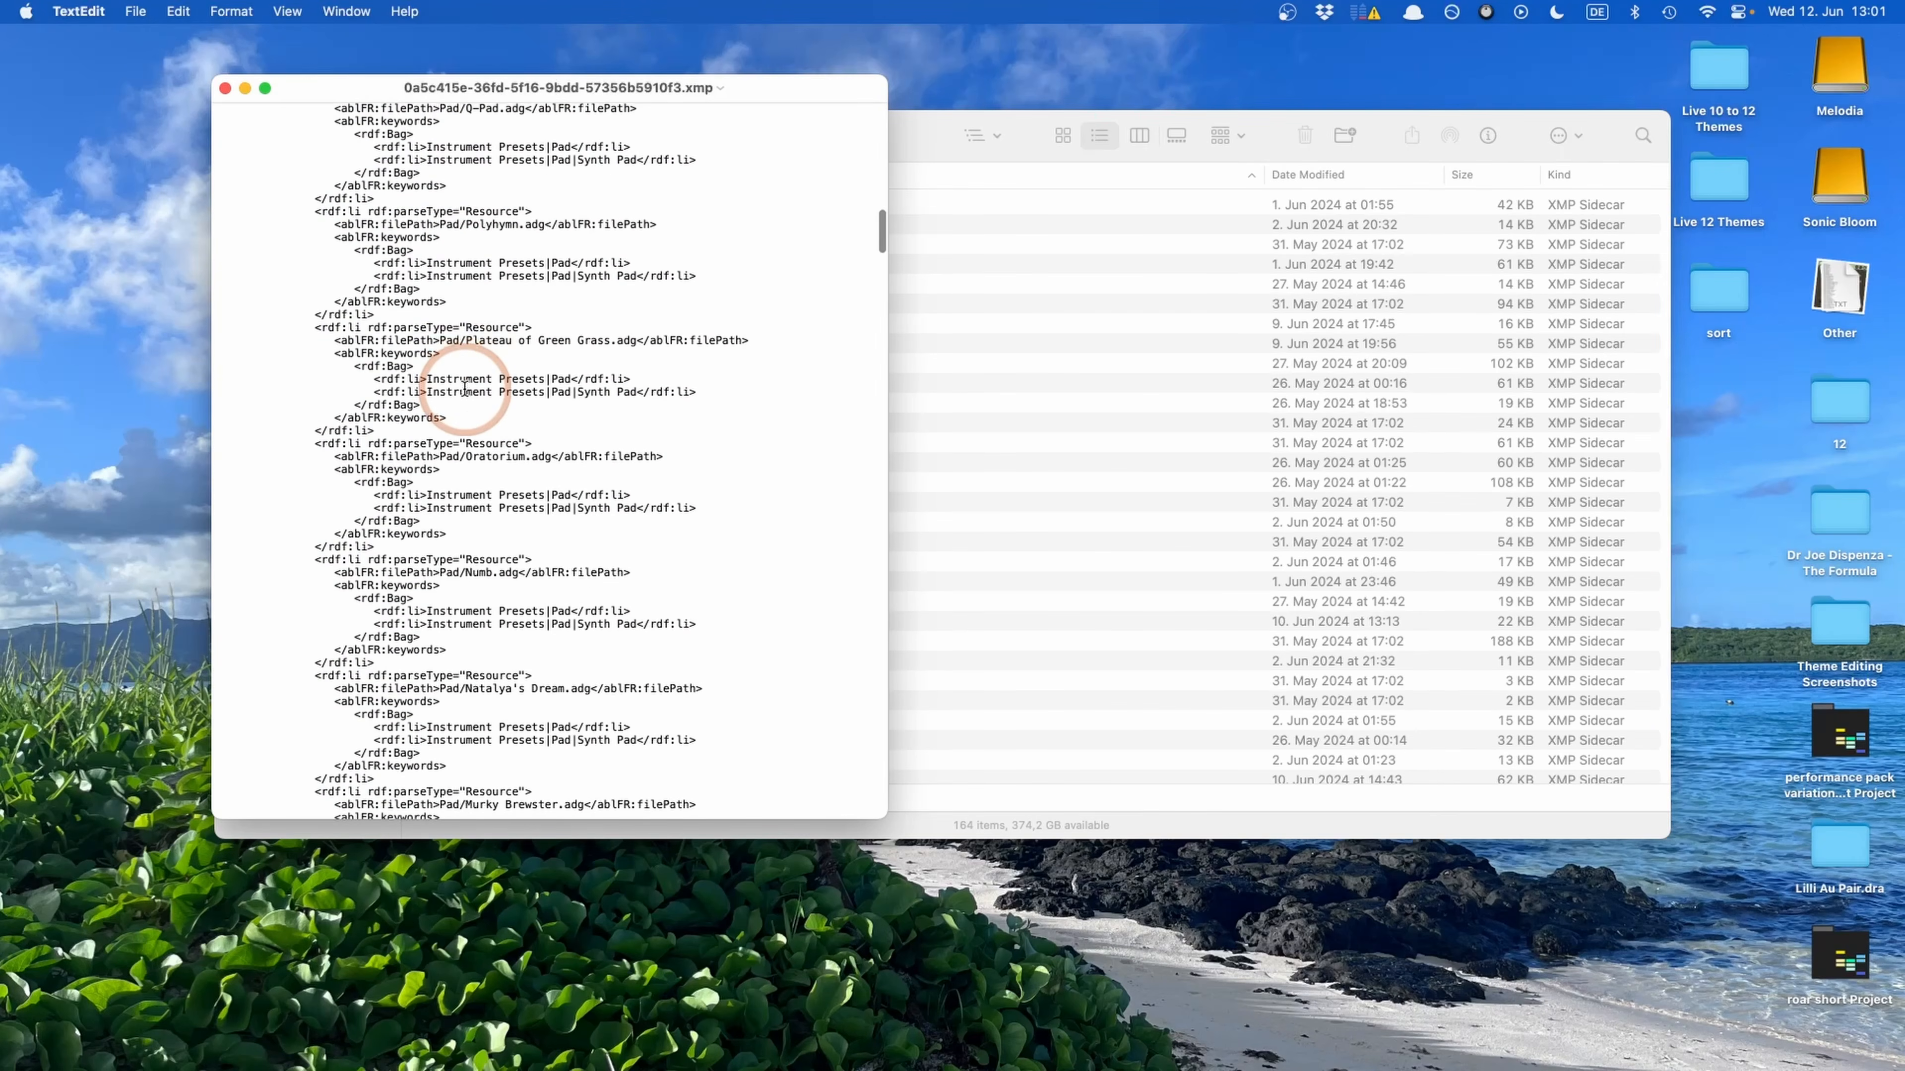
scroll(407, 394, "down", 4)
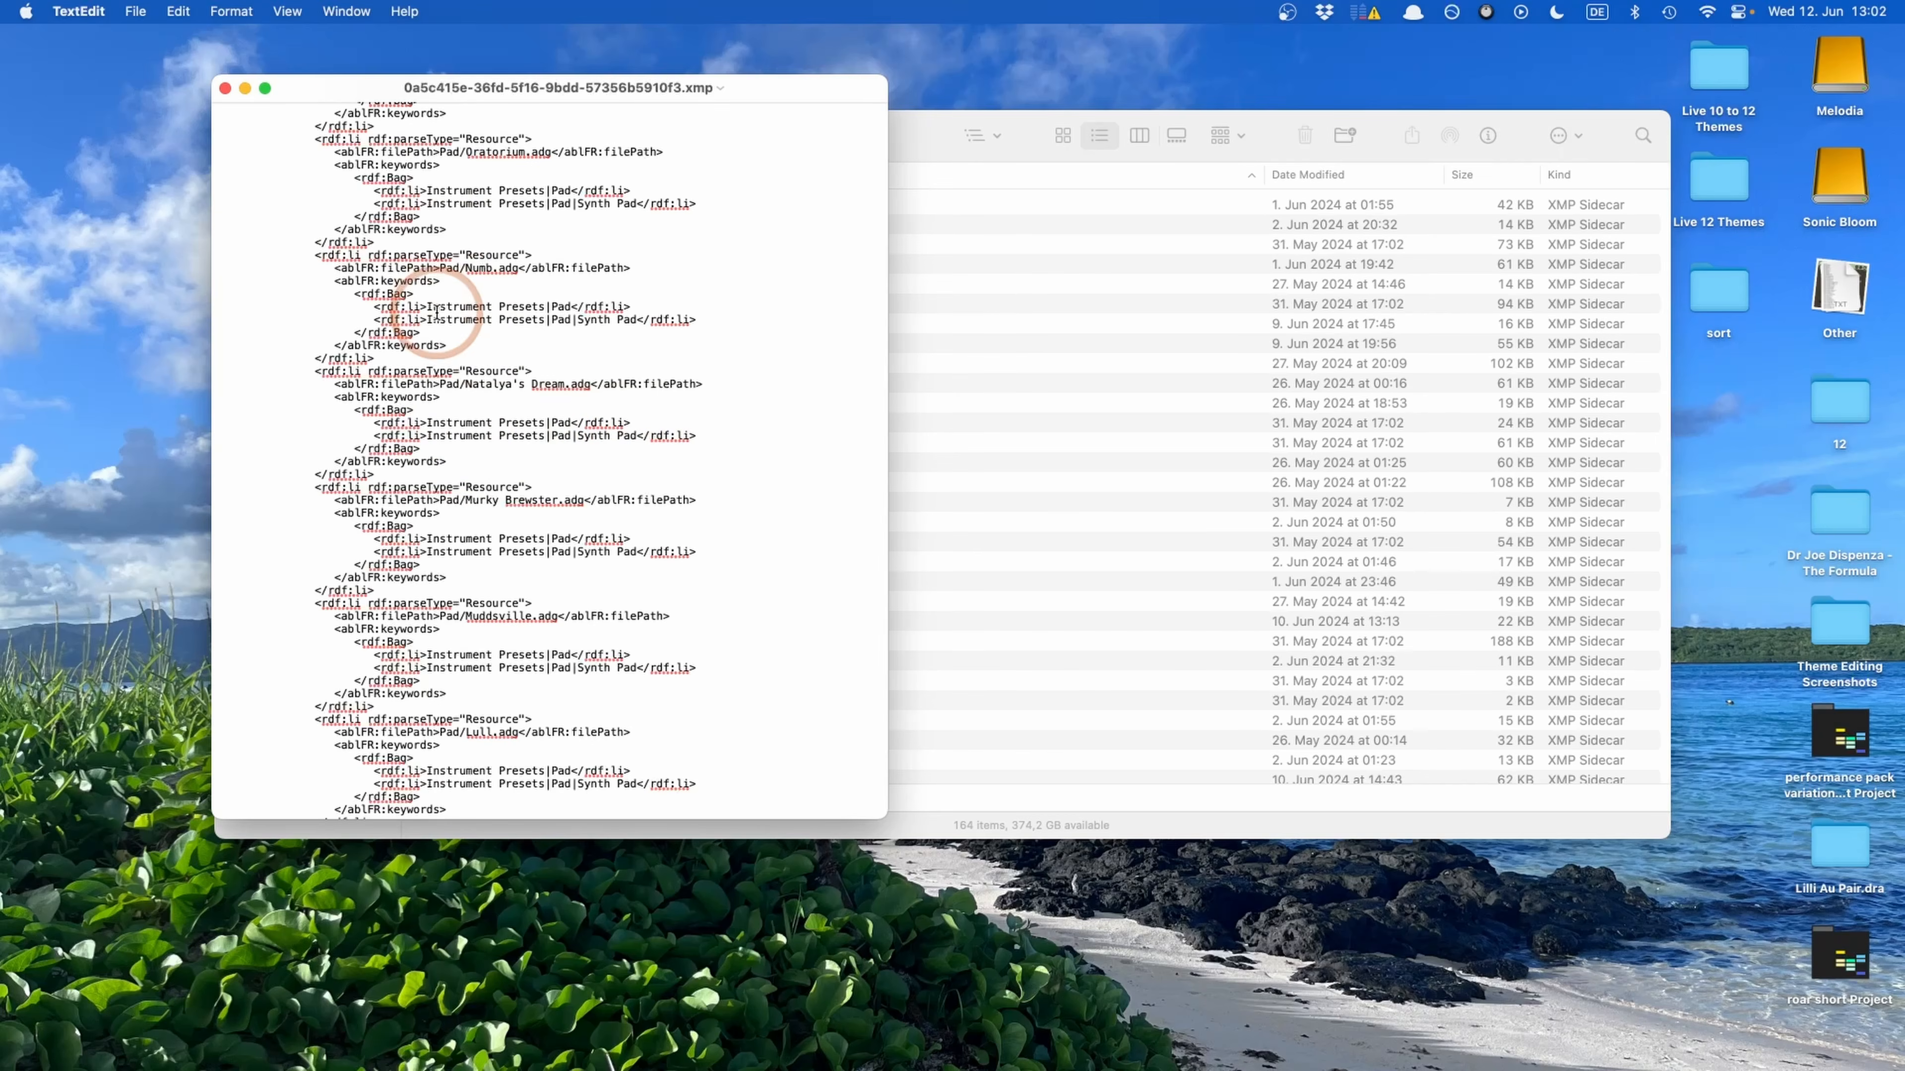
scroll(438, 313, "down", 5)
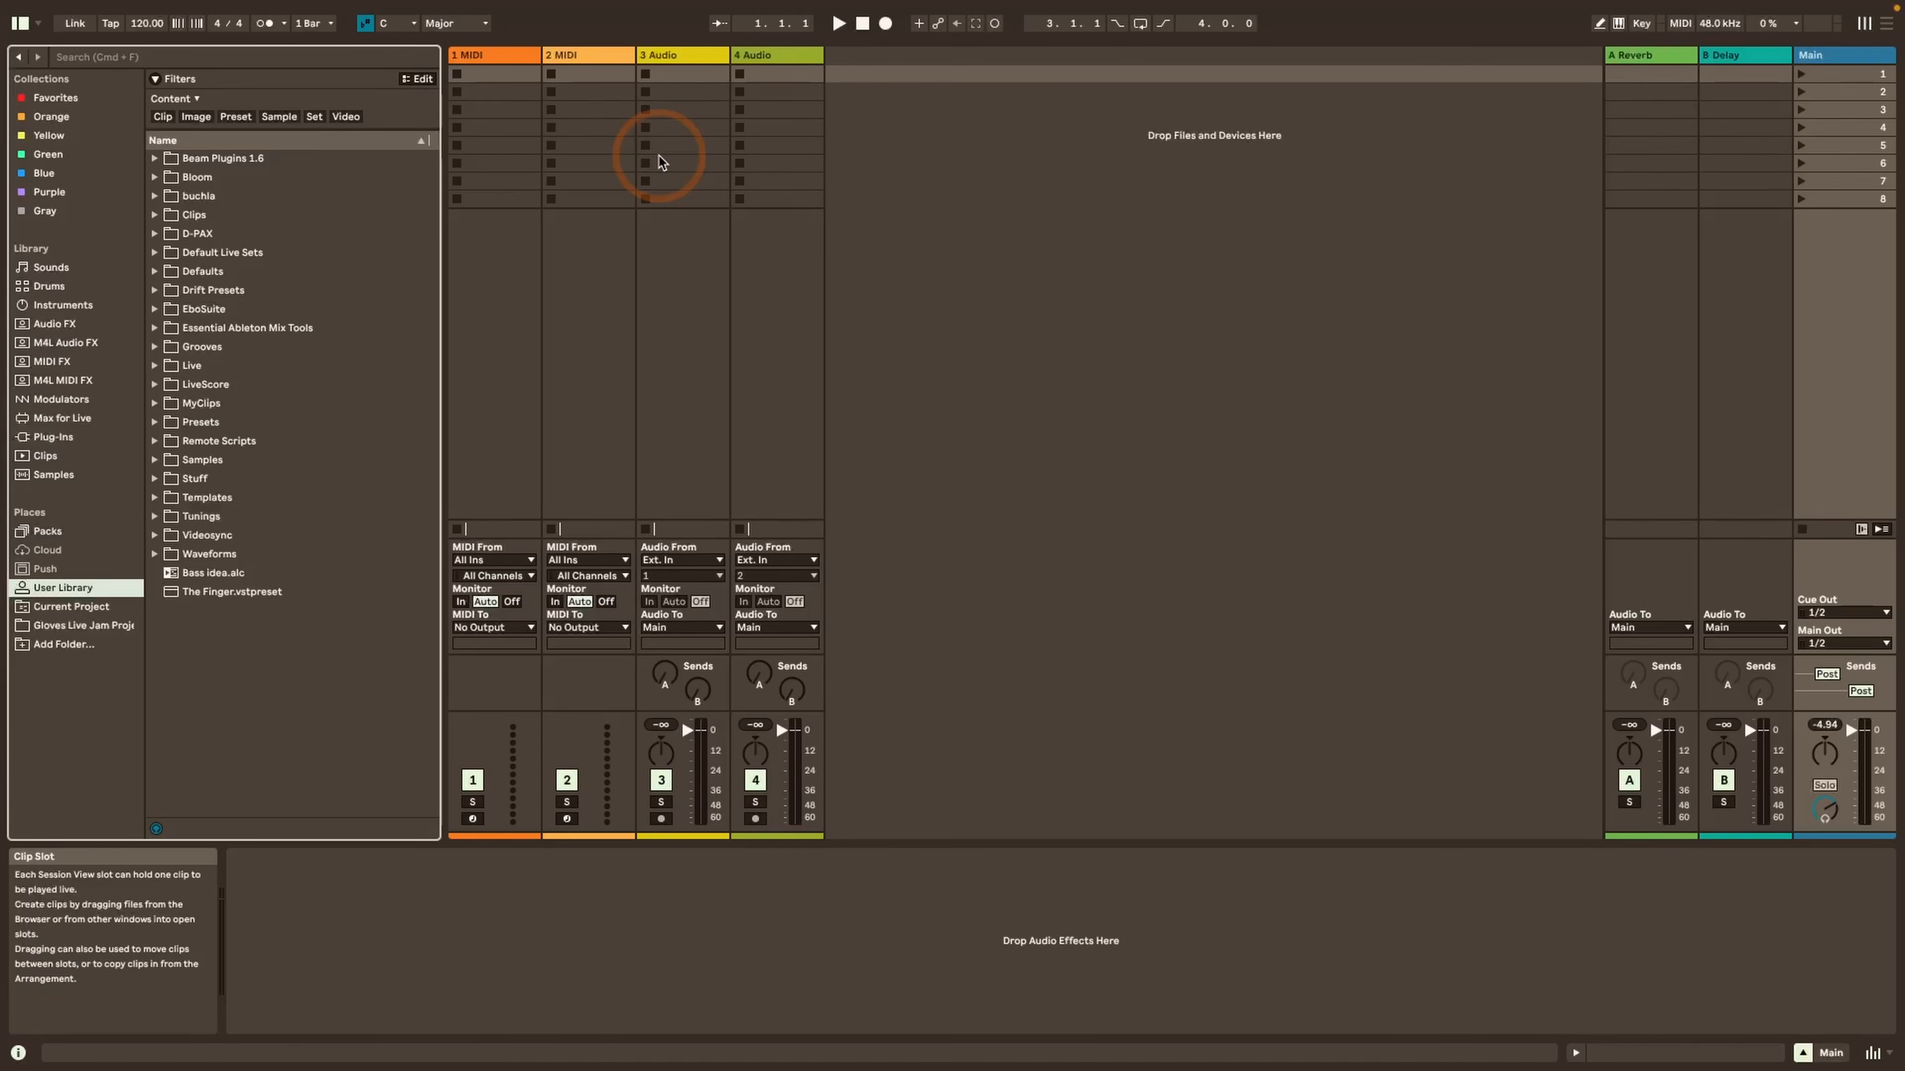
Switch back to Live, check the User Library location in the Library settings, and close the settings
key("super+comma")
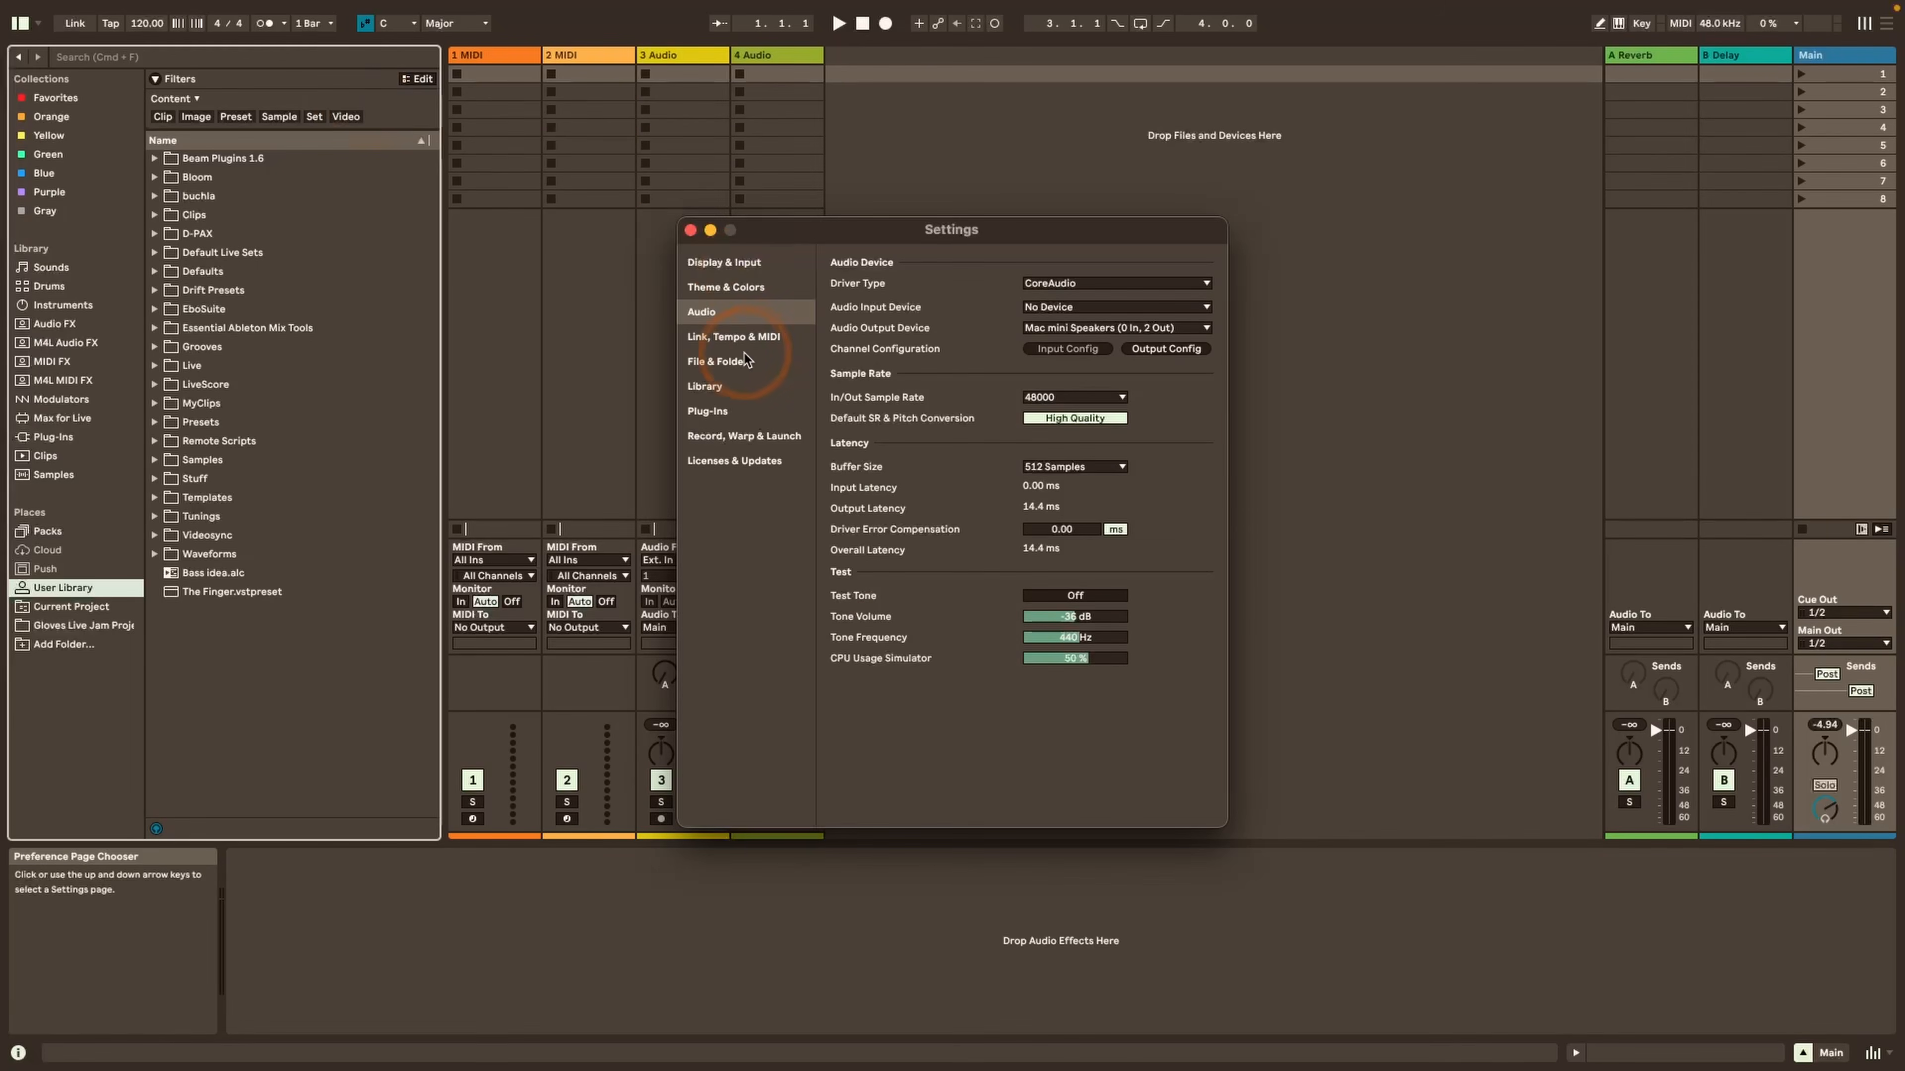
left_click(728, 387)
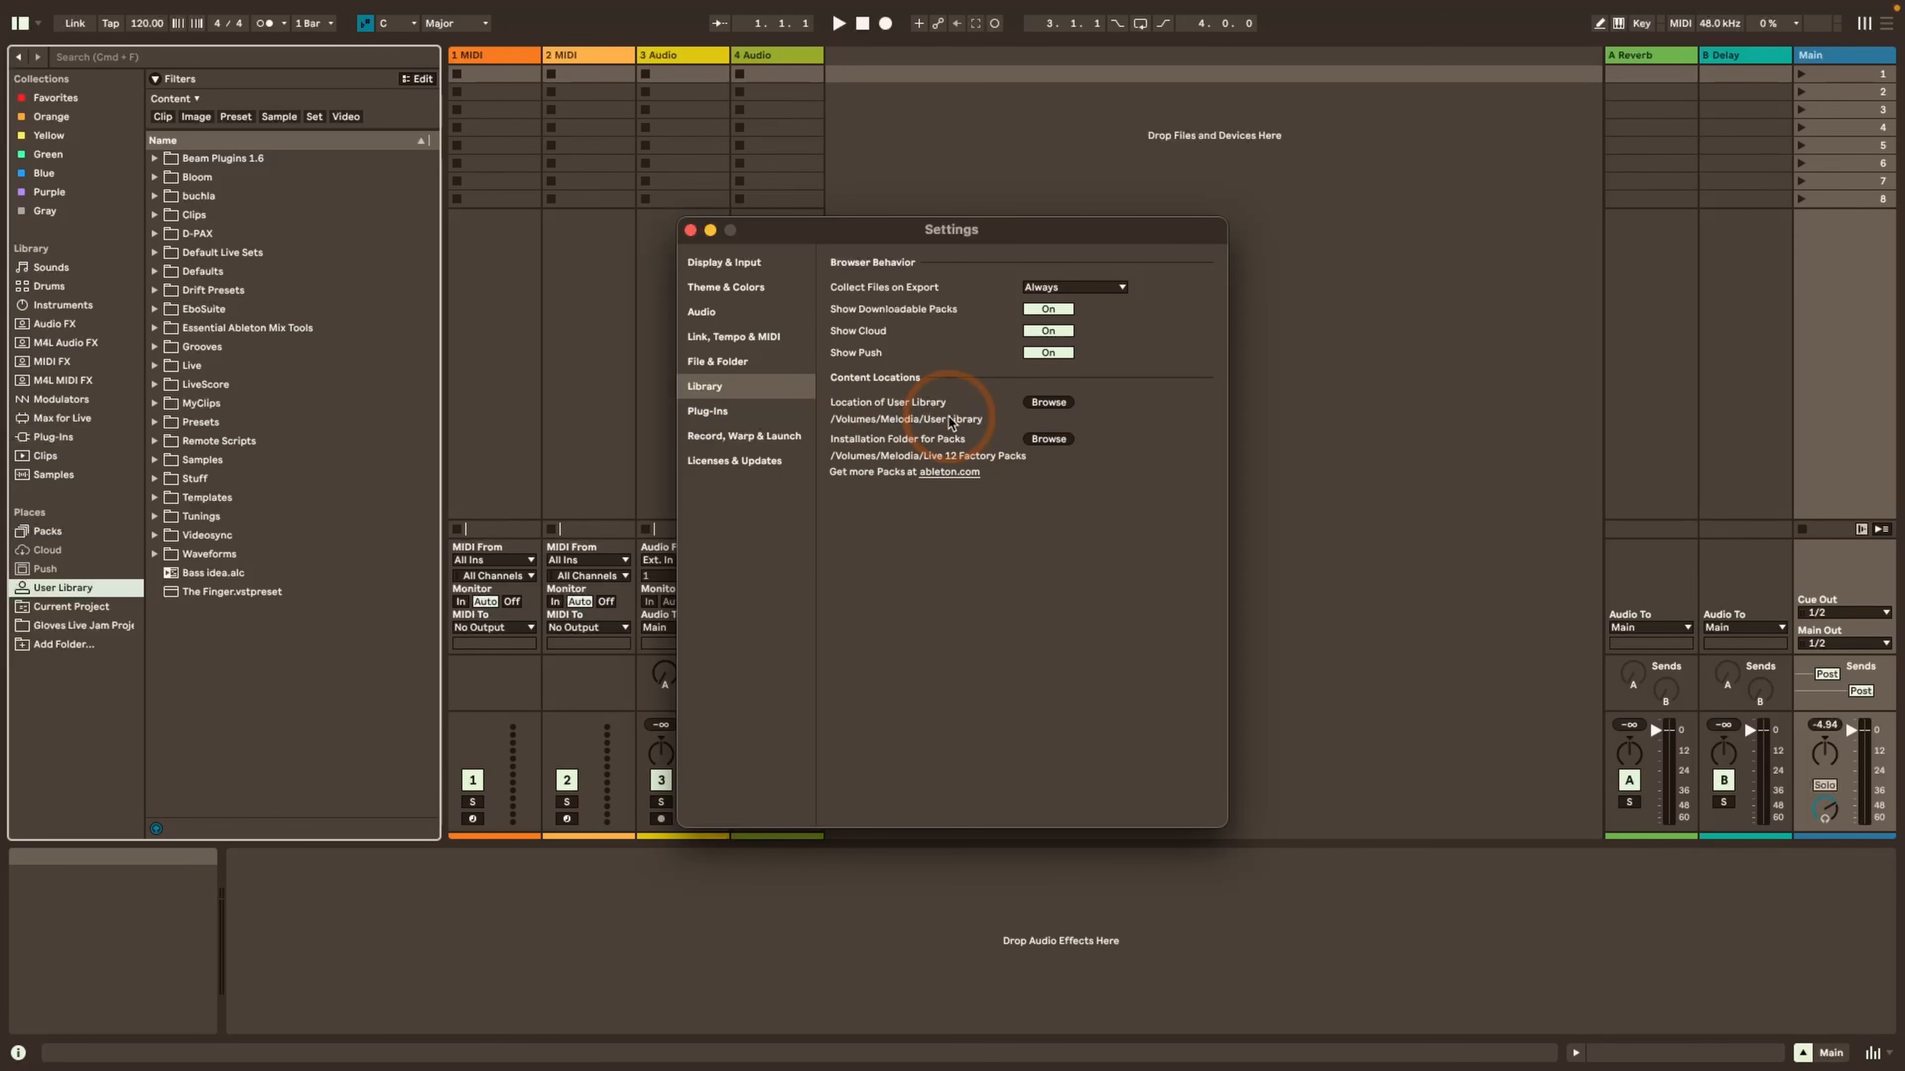
left_click(690, 230)
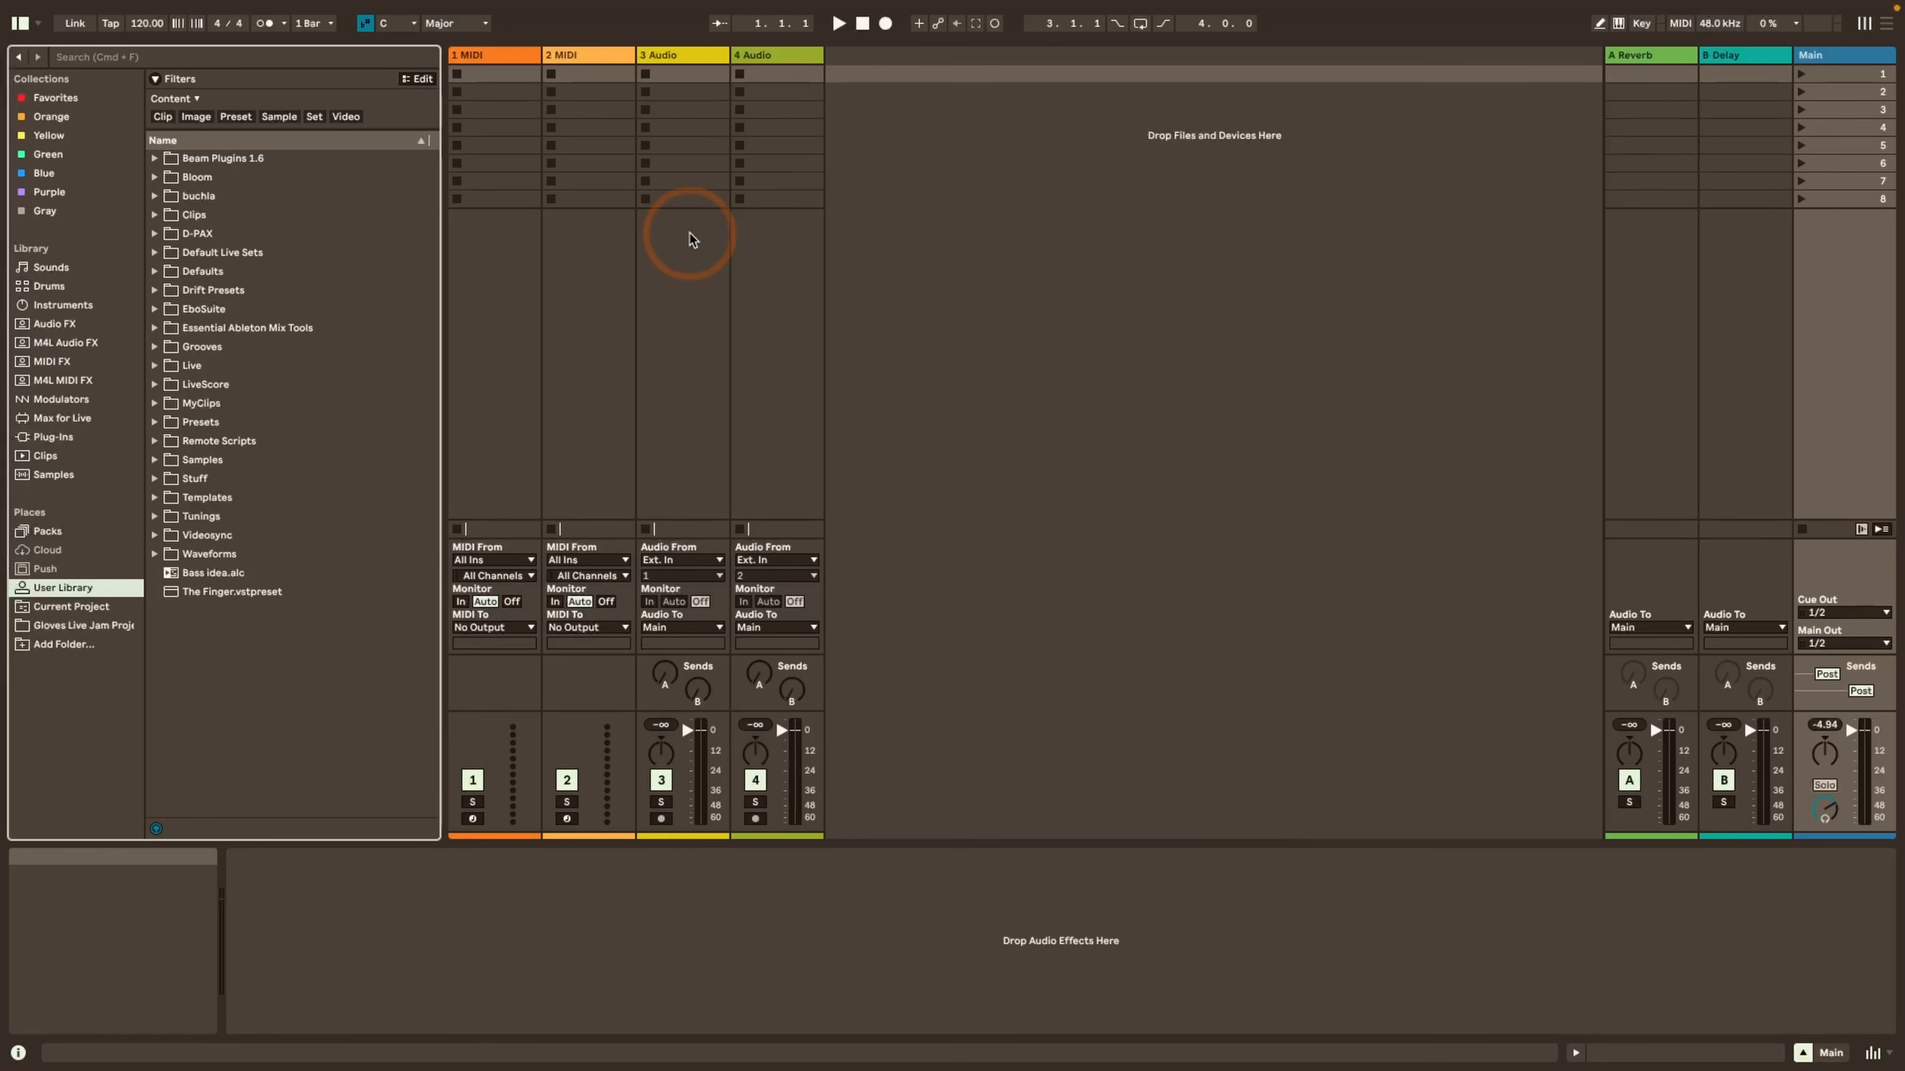